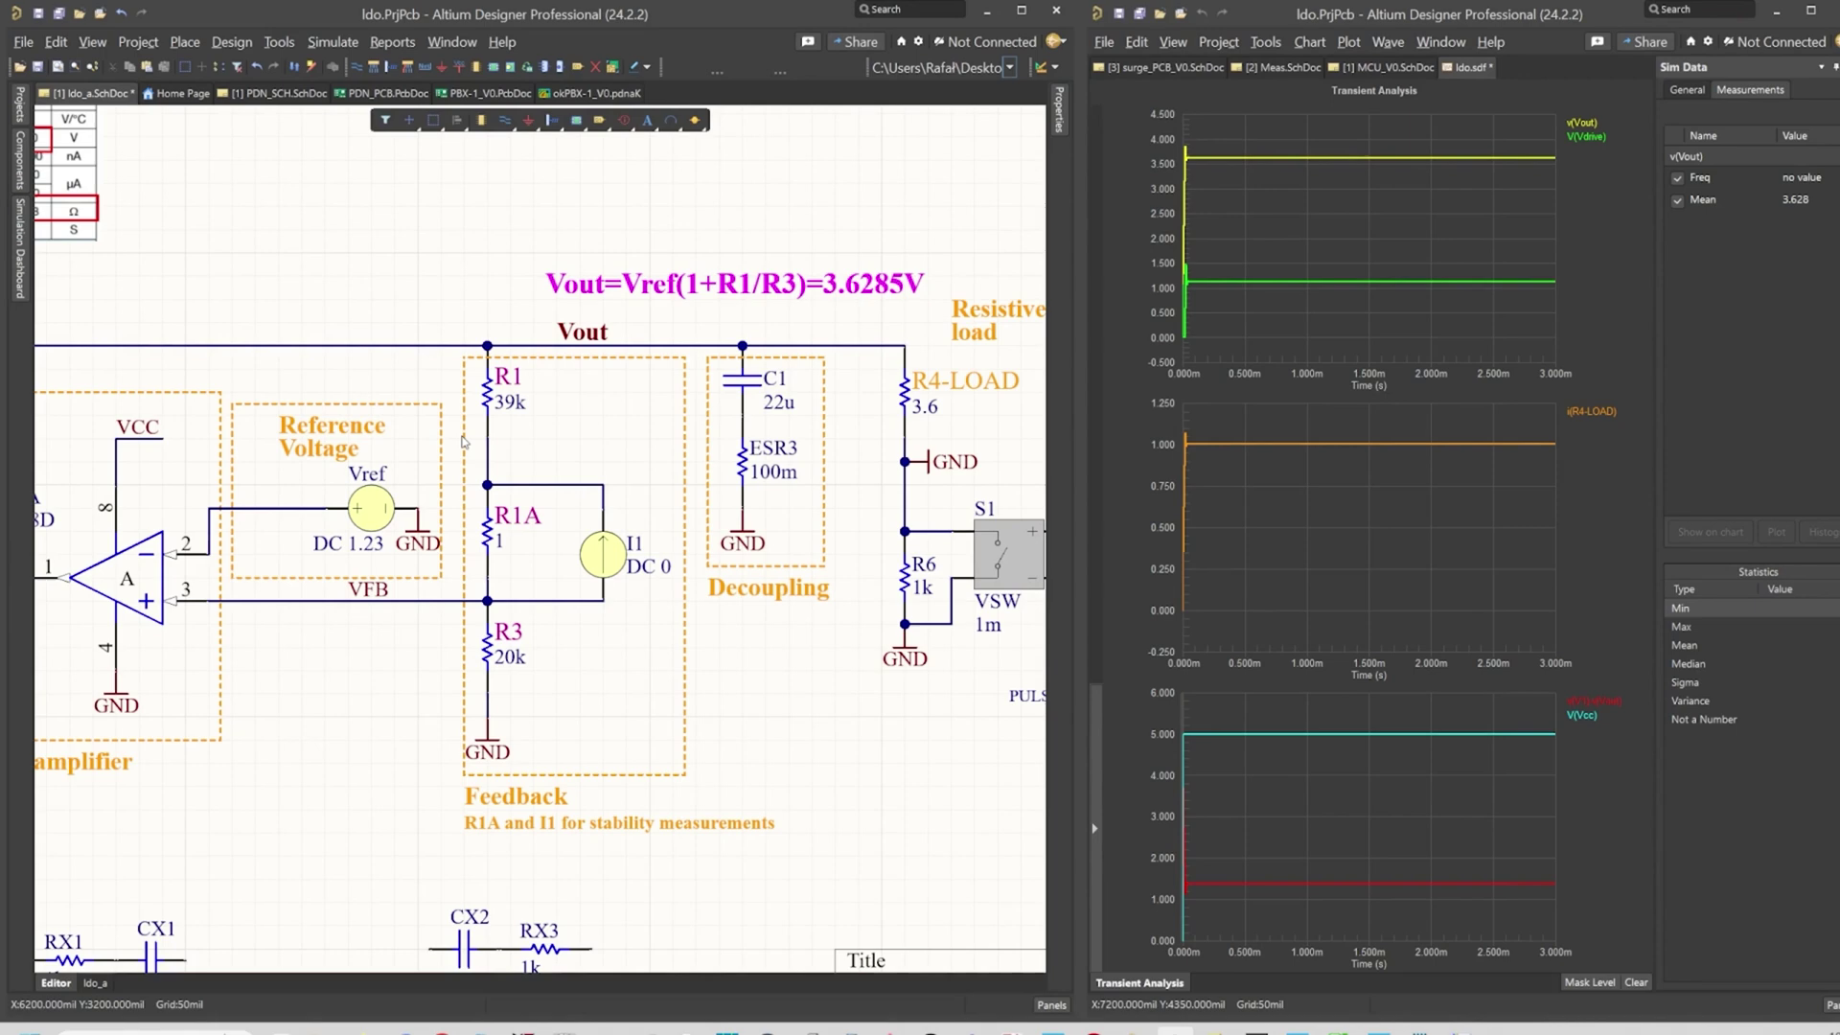
# Run the transient analysis of the LDO schematic and dismiss the simulation messages.
pyautogui.moveTo(774, 456); pyautogui.dragTo(817, 515, button='right')
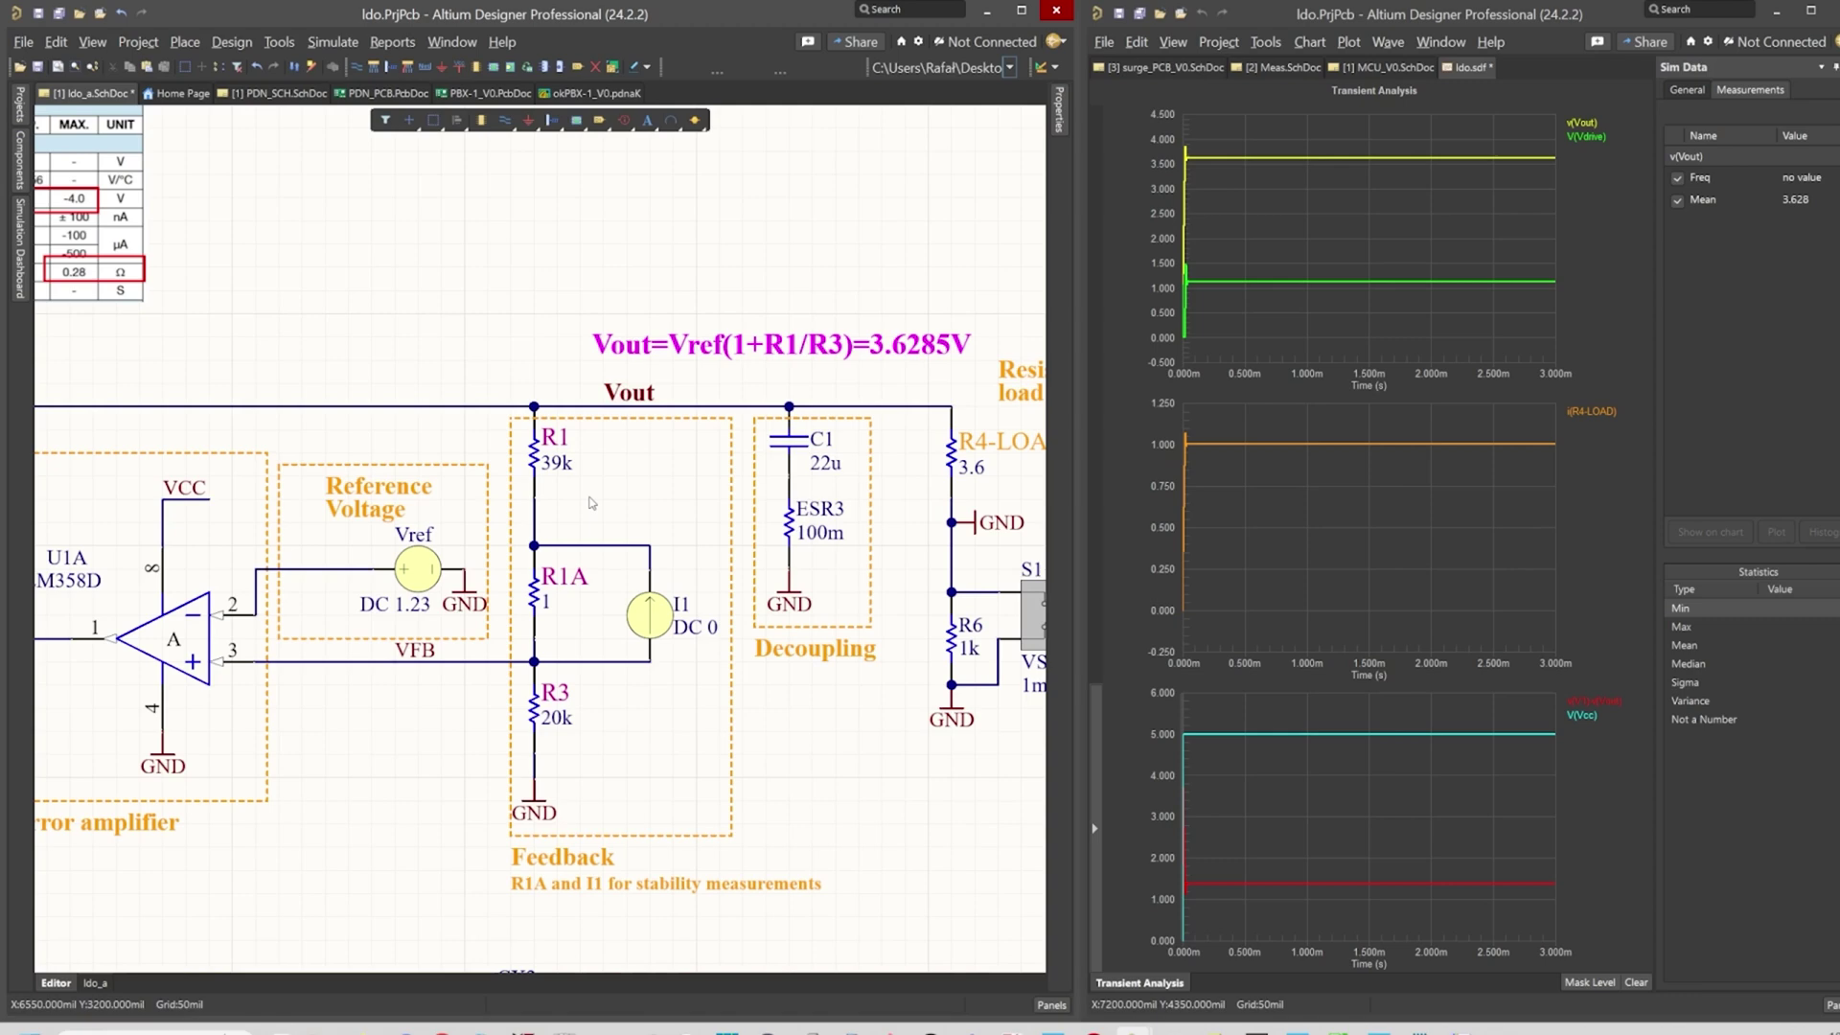
pyautogui.keyDown('ctrl'); pyautogui.scroll(-4, 487, 404); pyautogui.keyUp('ctrl')
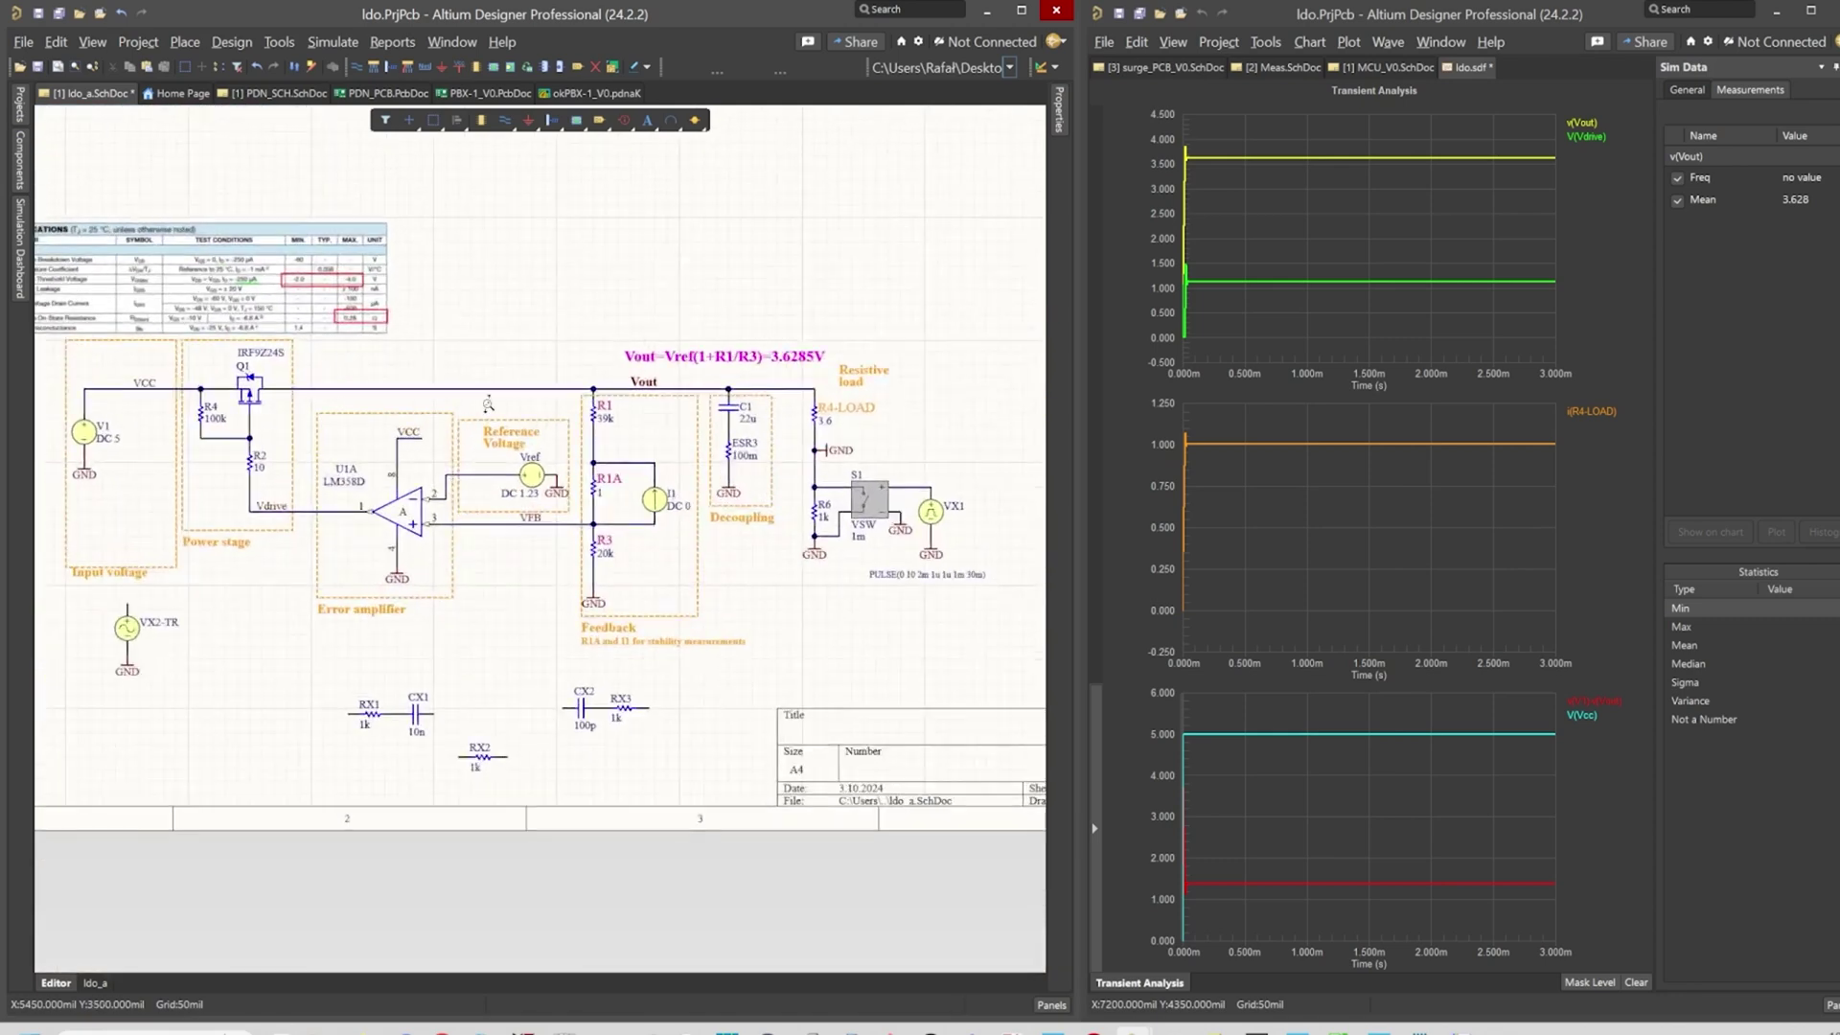
pyautogui.keyDown('shift'); pyautogui.hscroll(-1, 488, 404); pyautogui.keyUp('shift')
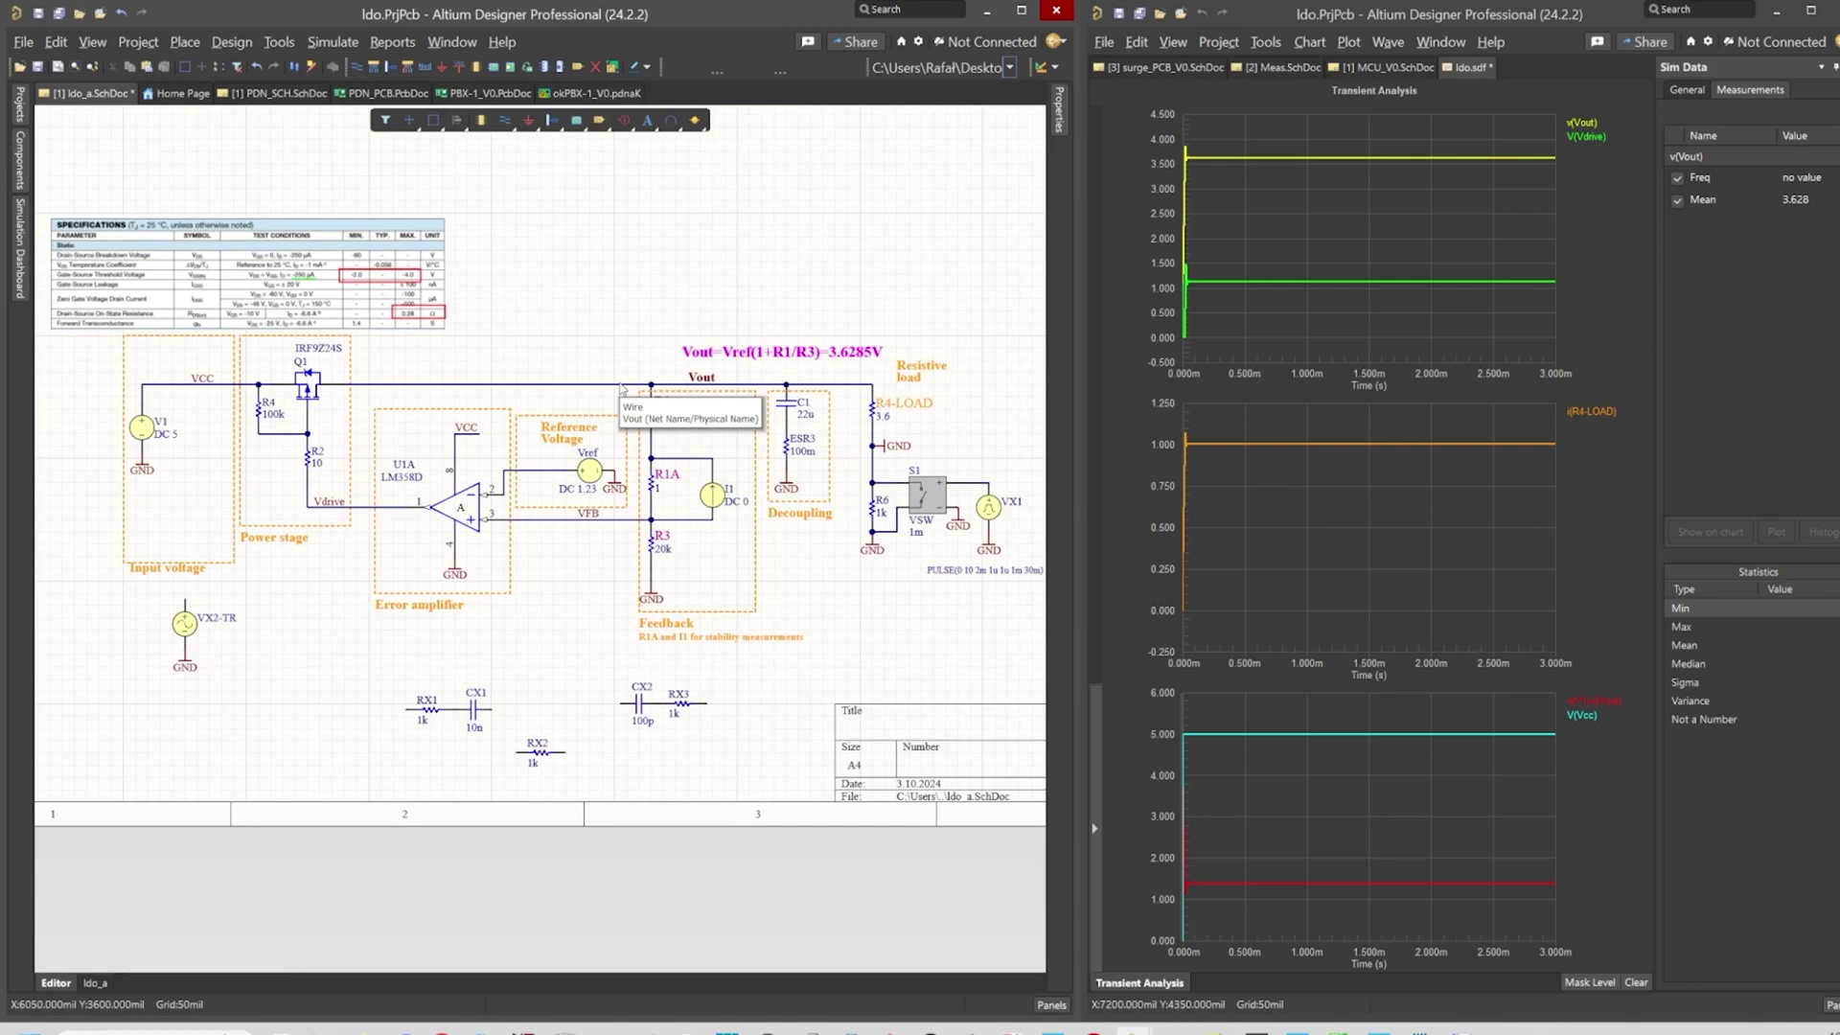
pyautogui.keyDown('ctrl'); pyautogui.scroll(2, 683, 333); pyautogui.keyUp('ctrl')
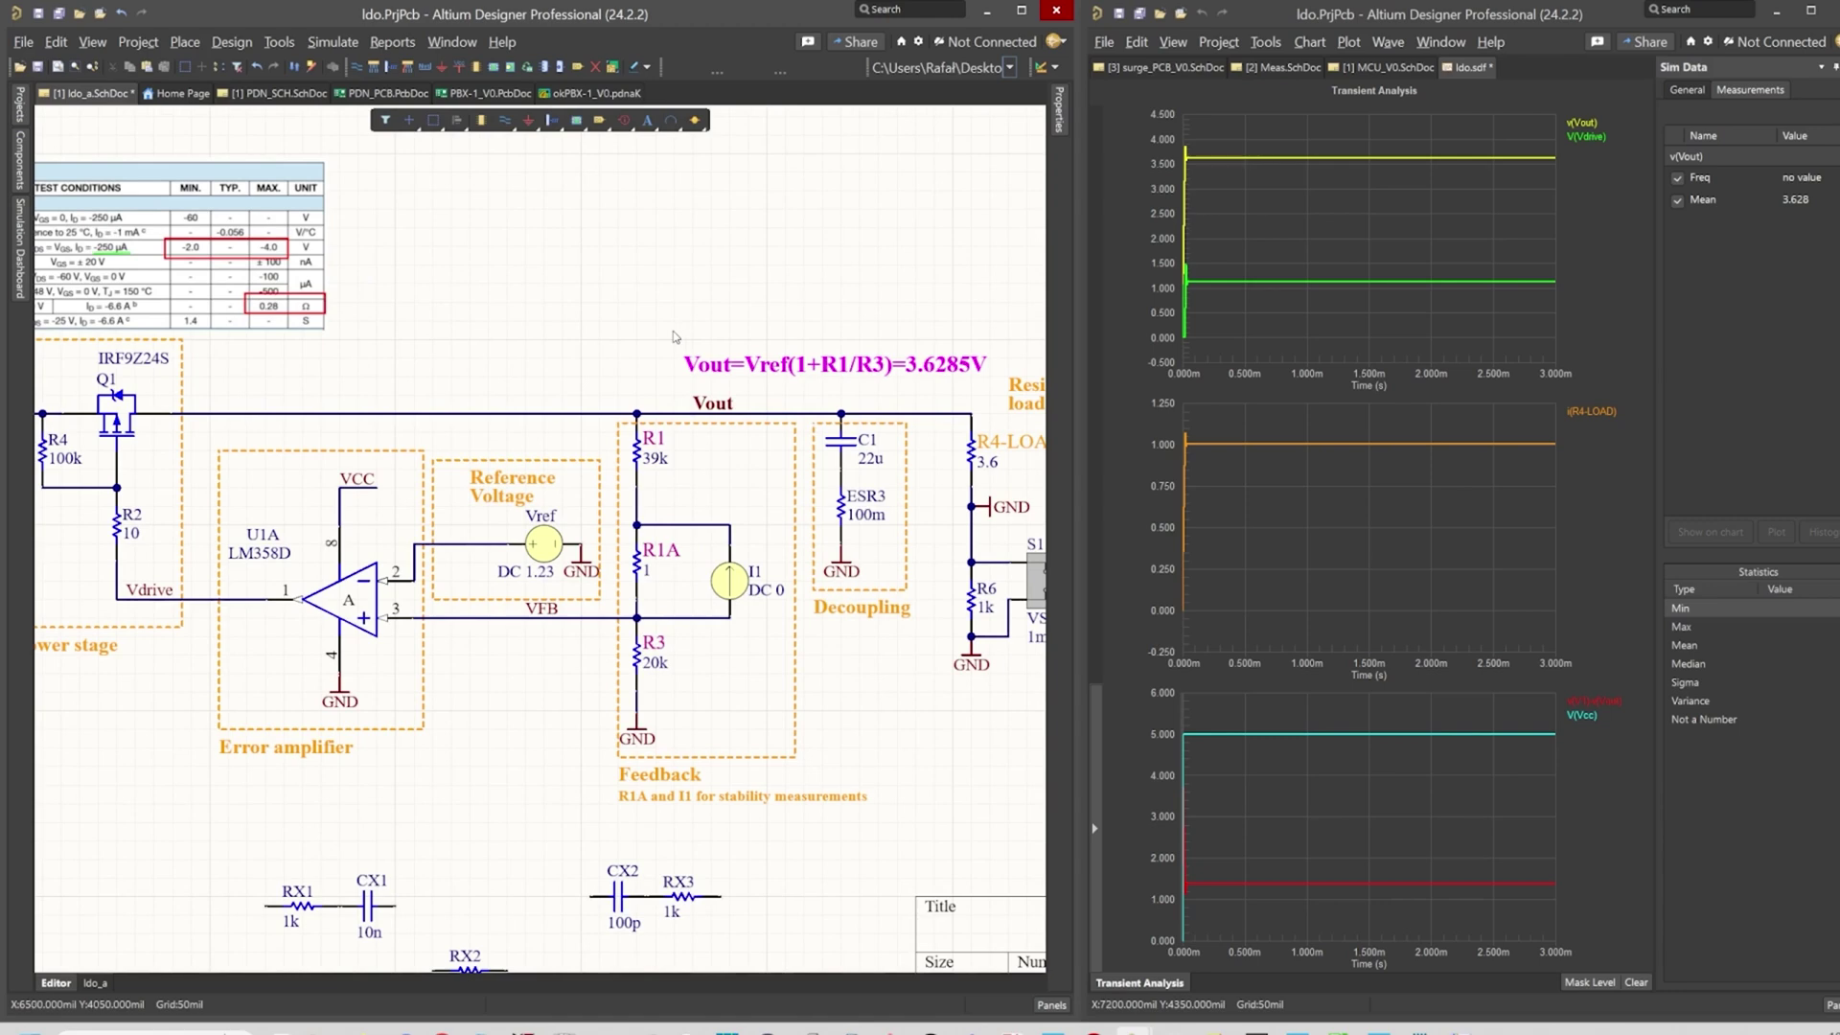
pyautogui.moveTo(681, 329); pyautogui.dragTo(578, 343, button='right')
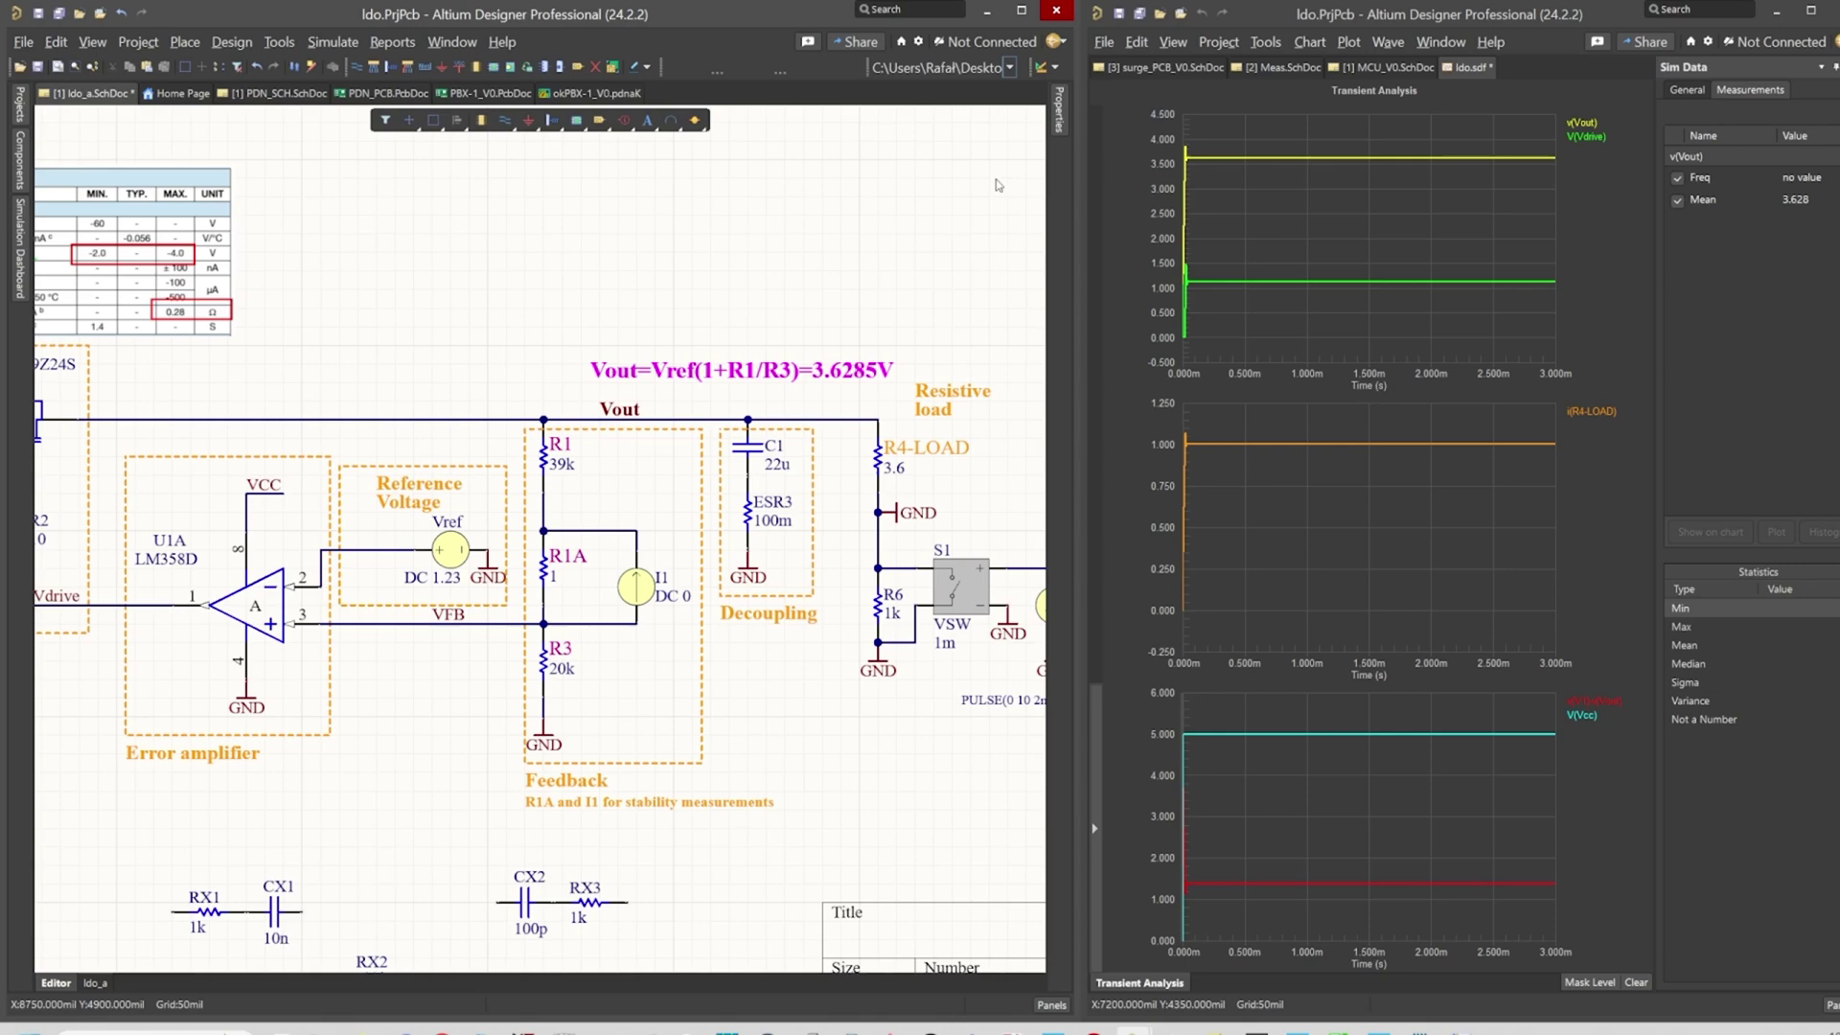
pyautogui.moveTo(31, 256)
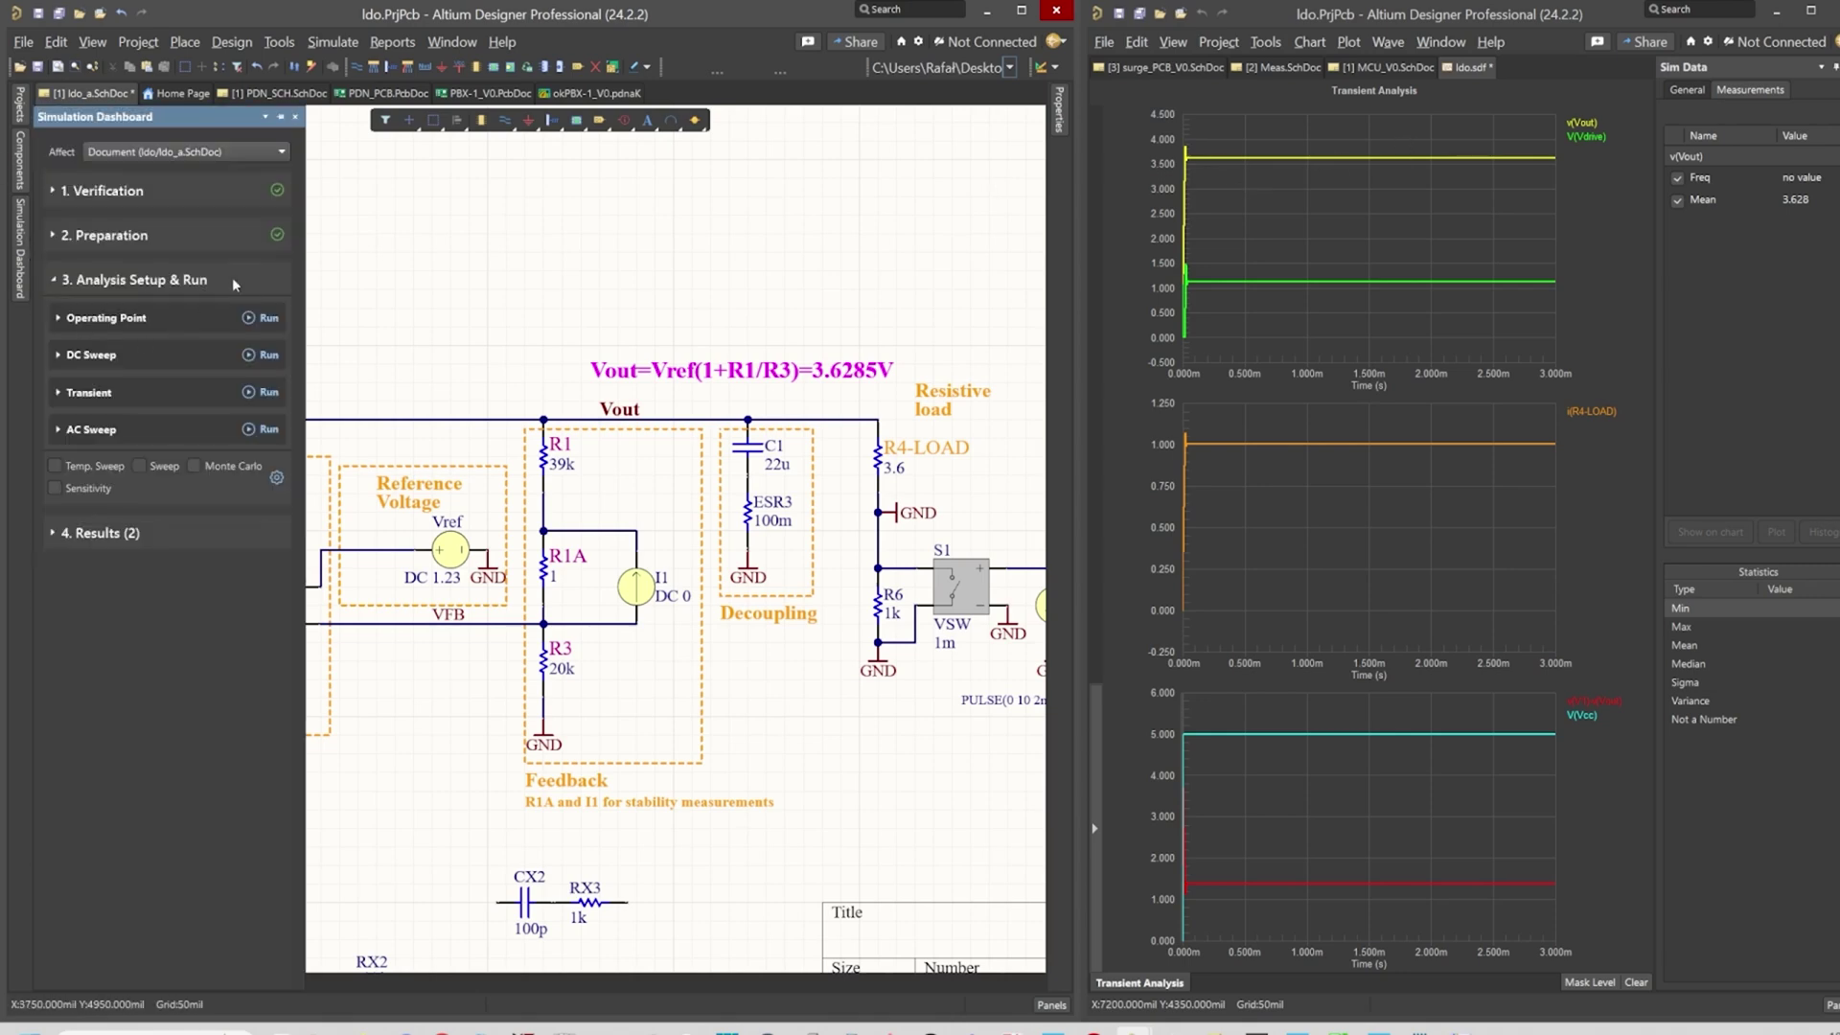
pyautogui.click(250, 394)
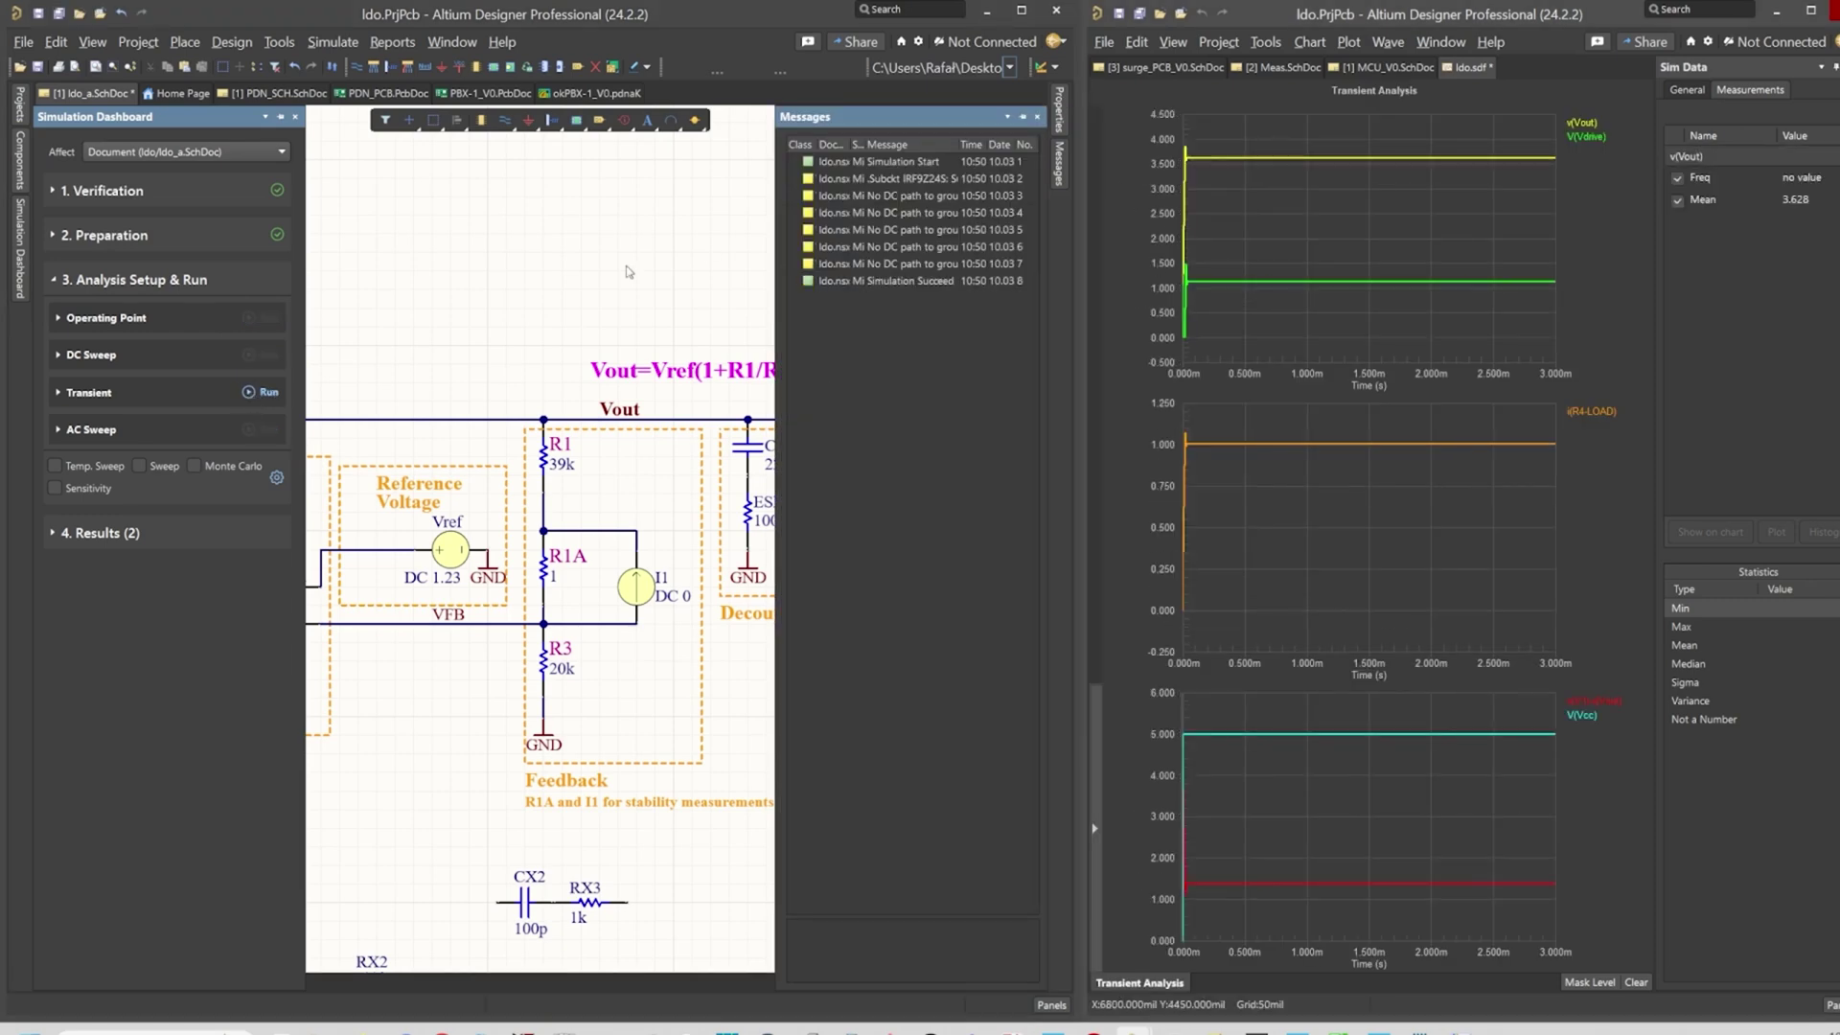
pyautogui.click(1220, 145)
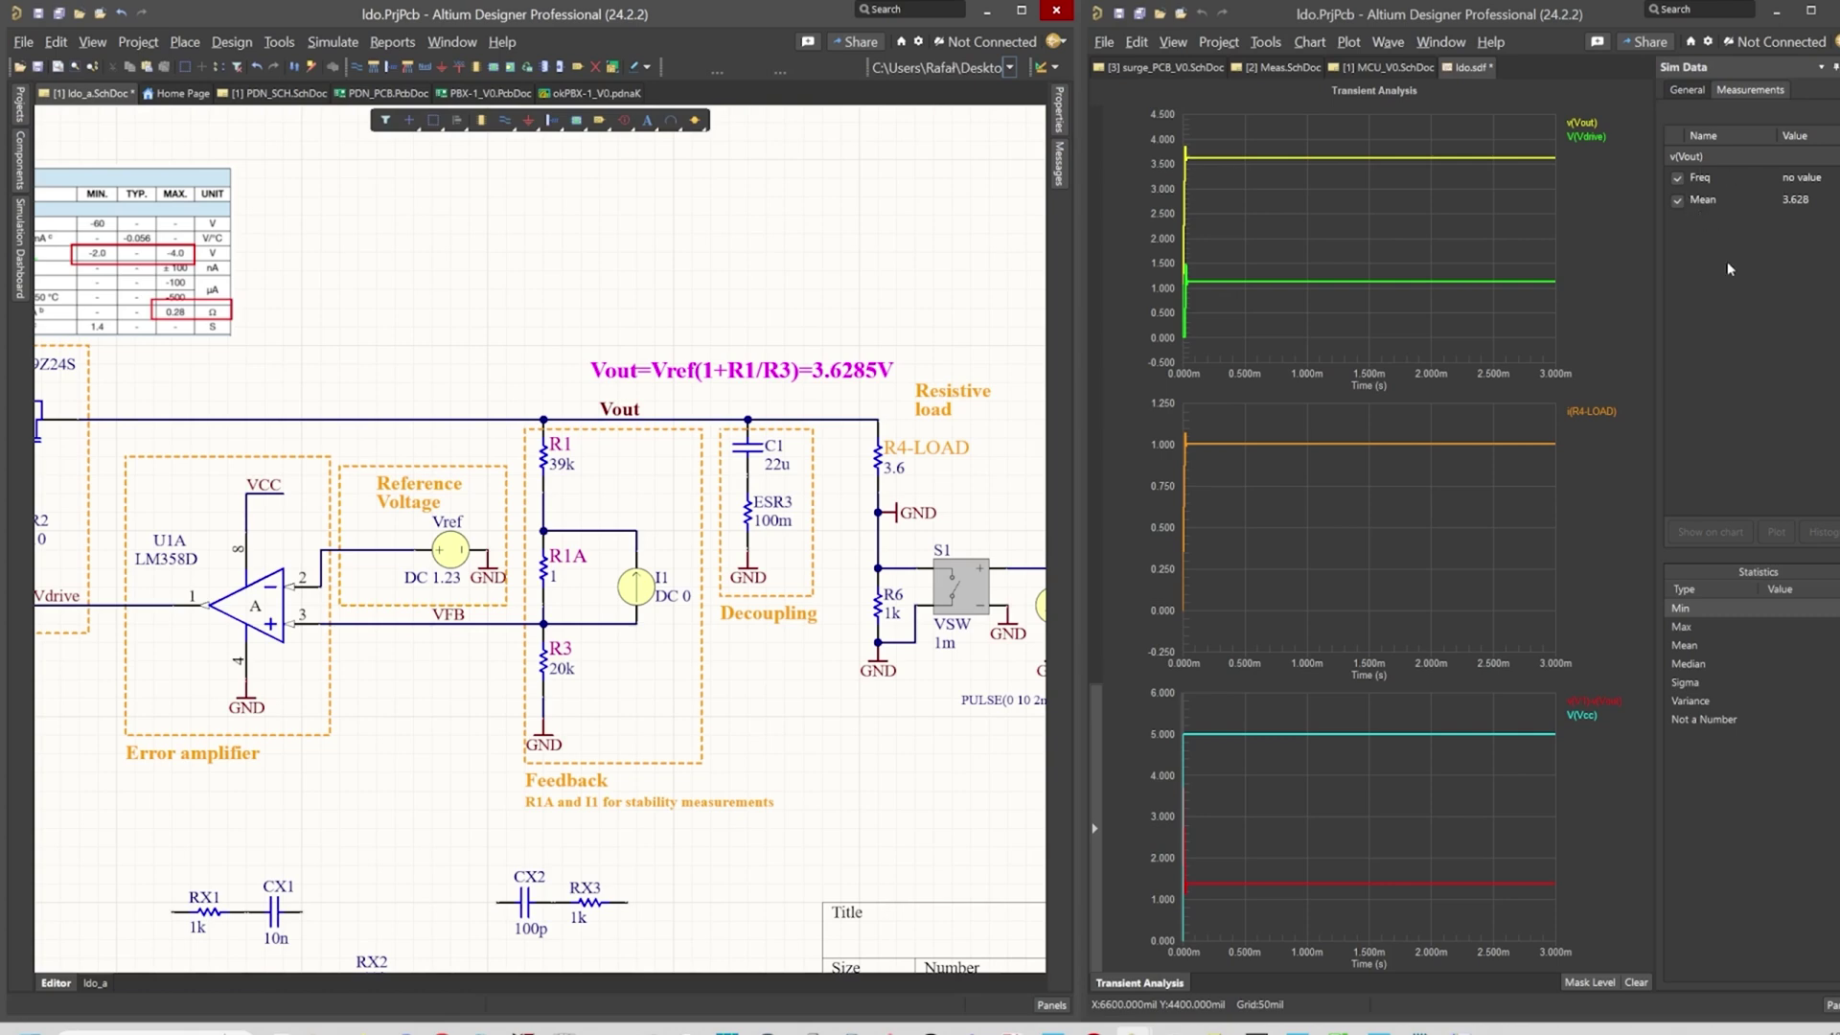
# Examine the transient setup's v(Vout) output expression and its Freq and Mean measurement definitions.
pyautogui.click(19, 247)
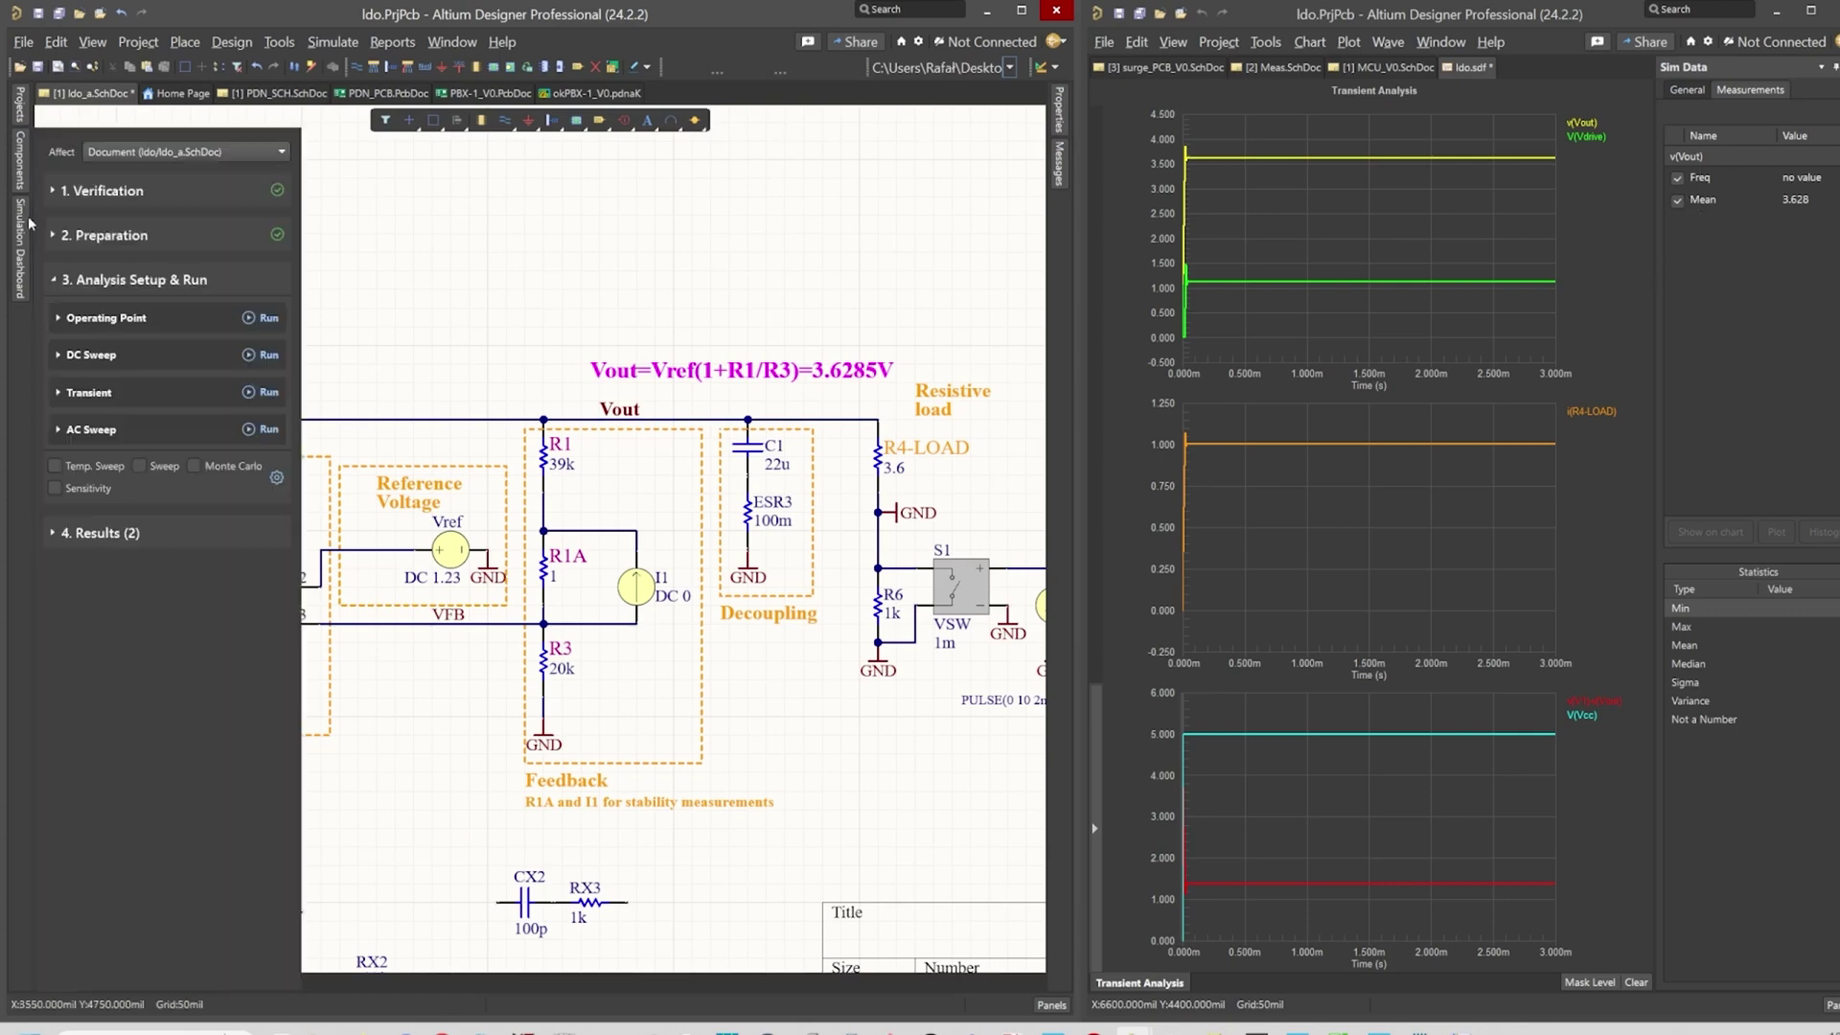
pyautogui.click(55, 390)
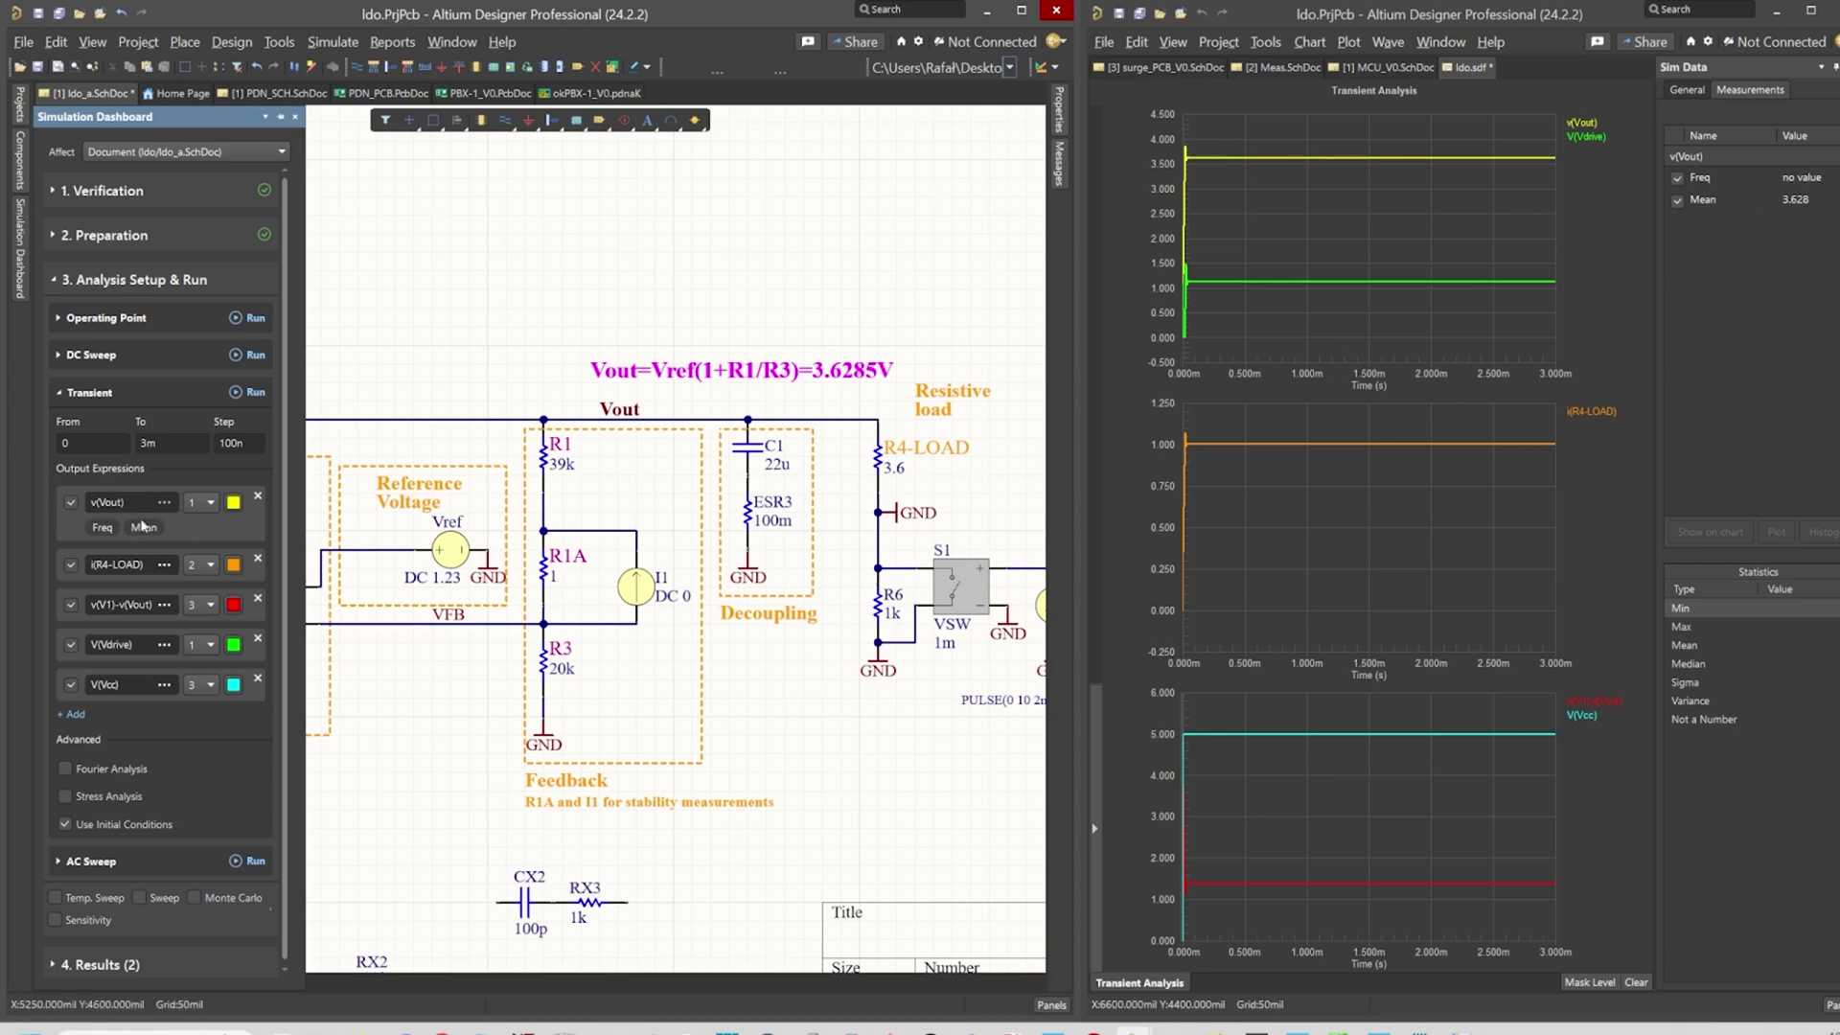
pyautogui.doubleClick(112, 508)
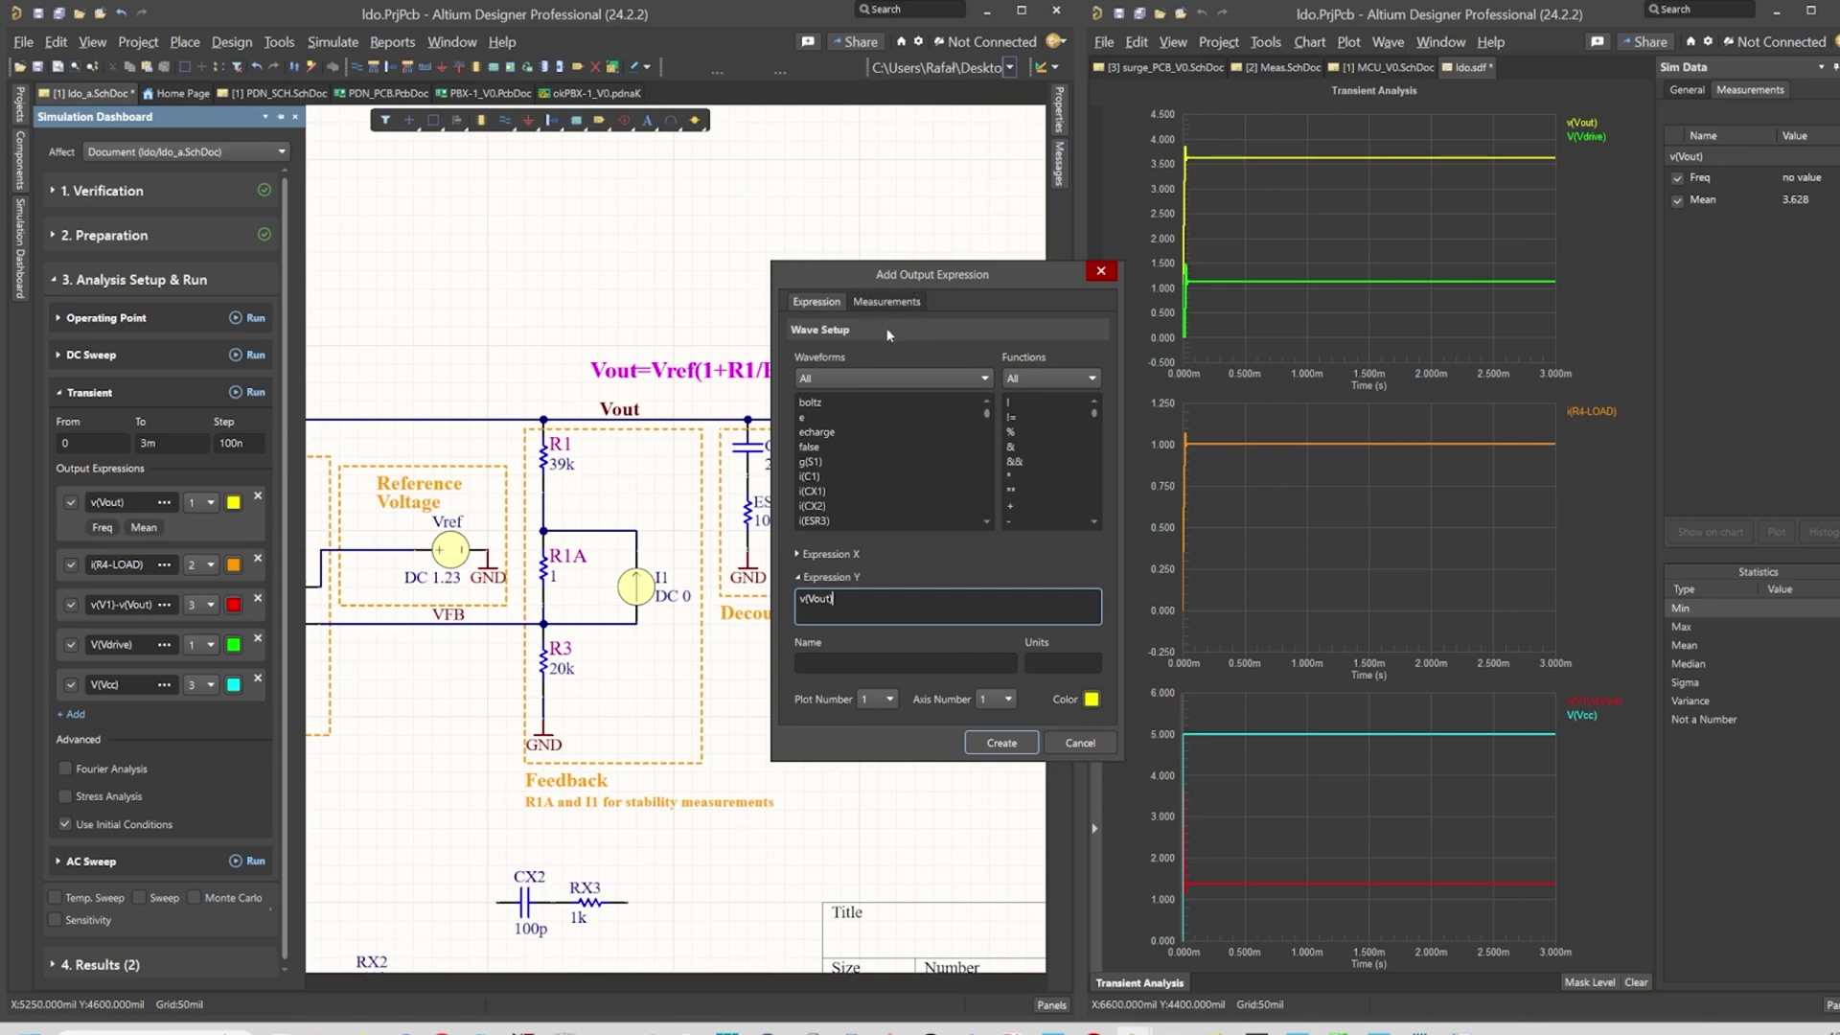
pyautogui.click(897, 302)
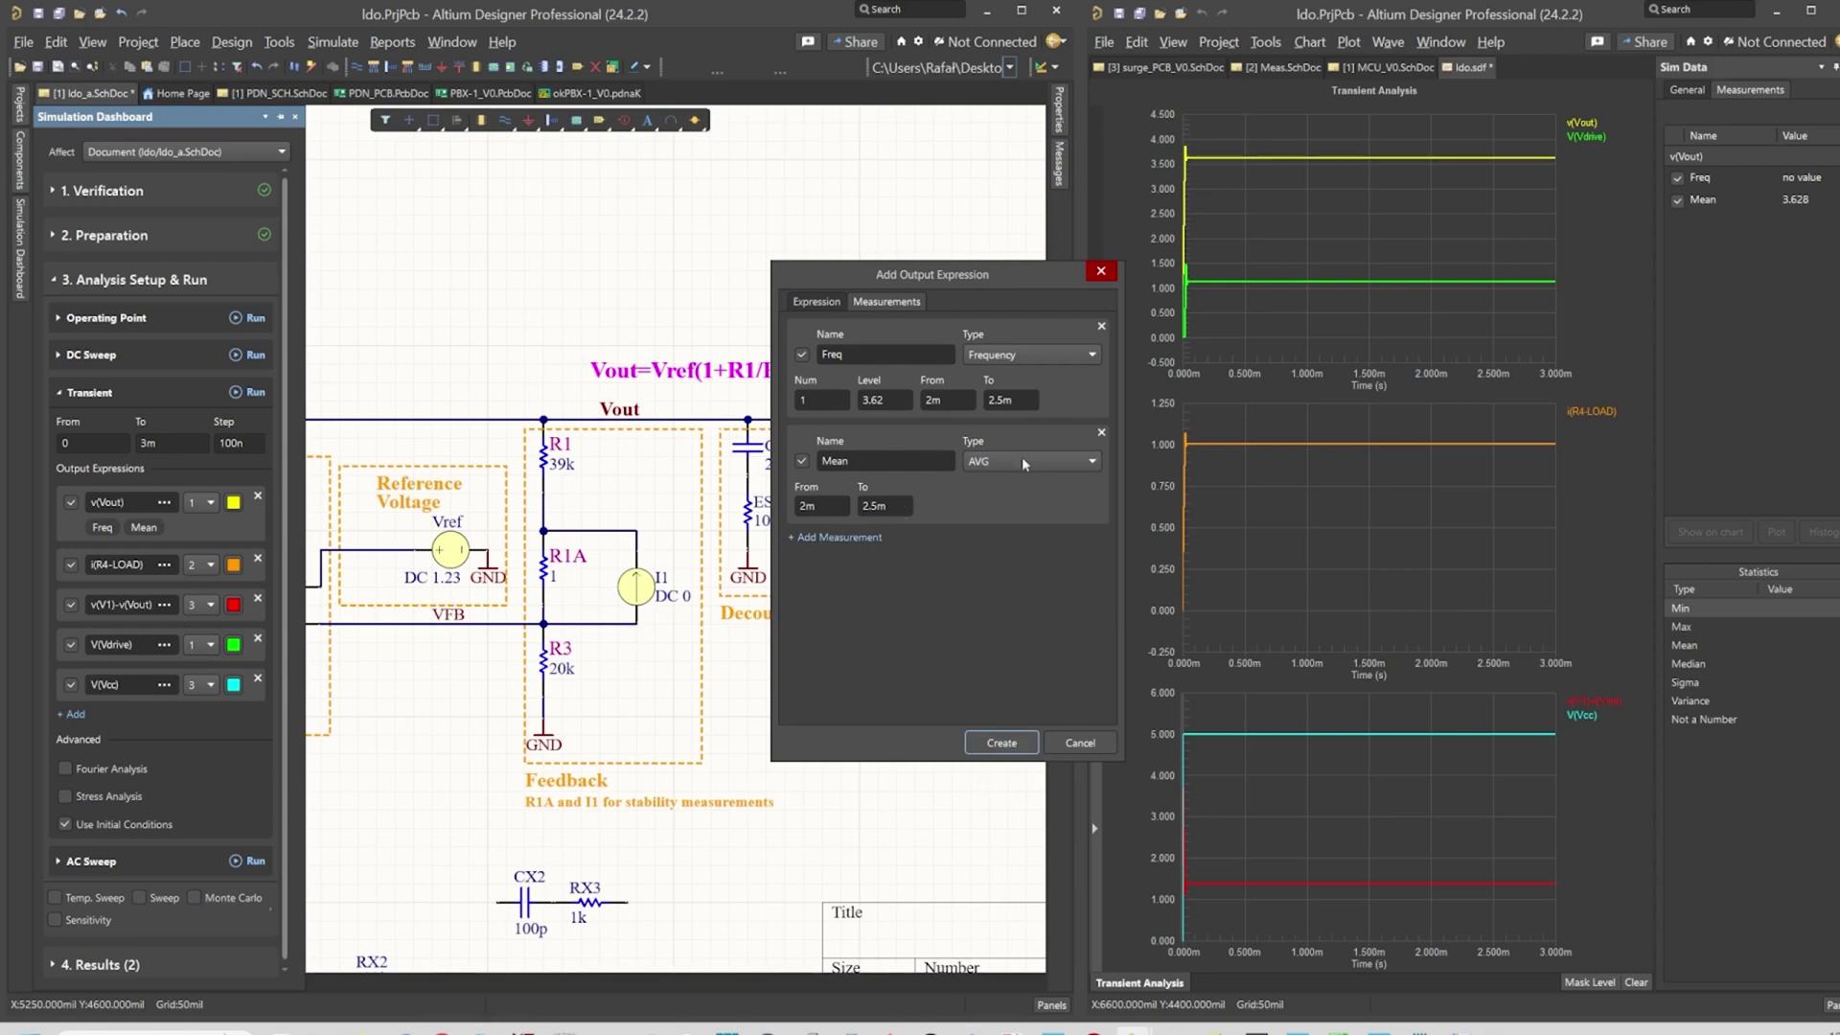
pyautogui.click(1004, 745)
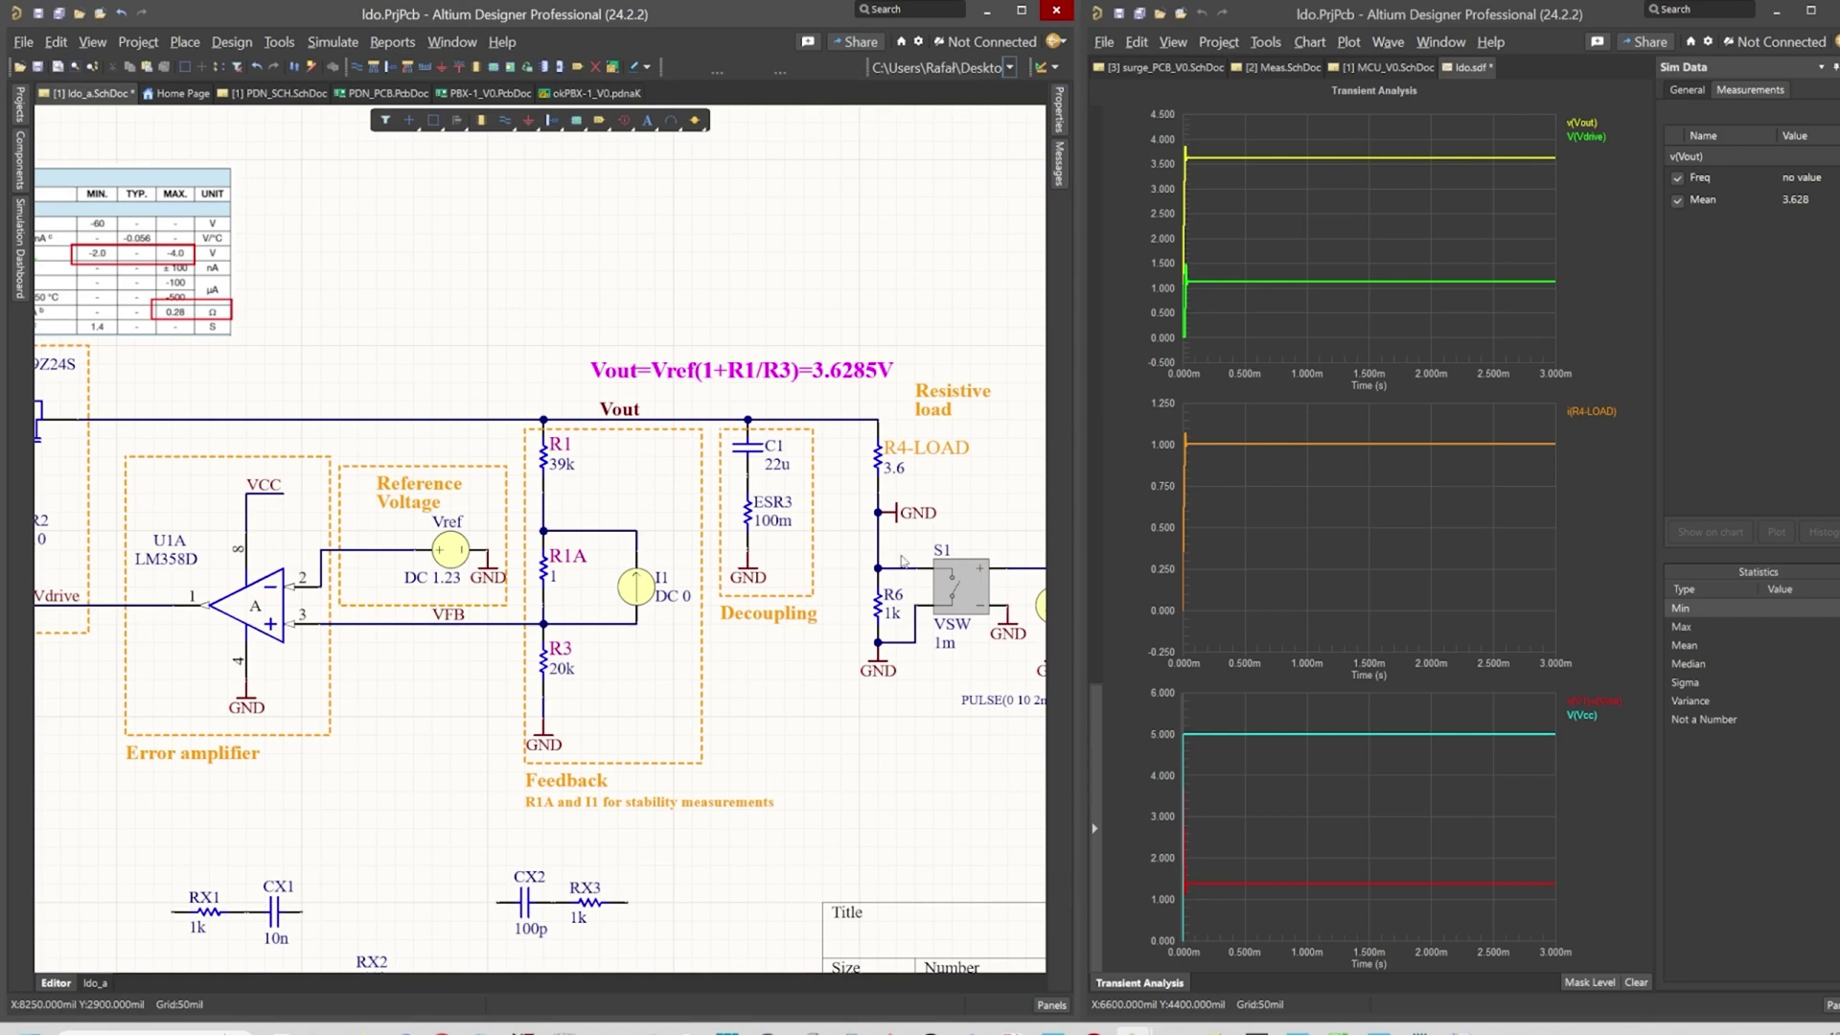
# Set the value of decoupling resistor ESR3 to 20m.
pyautogui.doubleClick(771, 524)
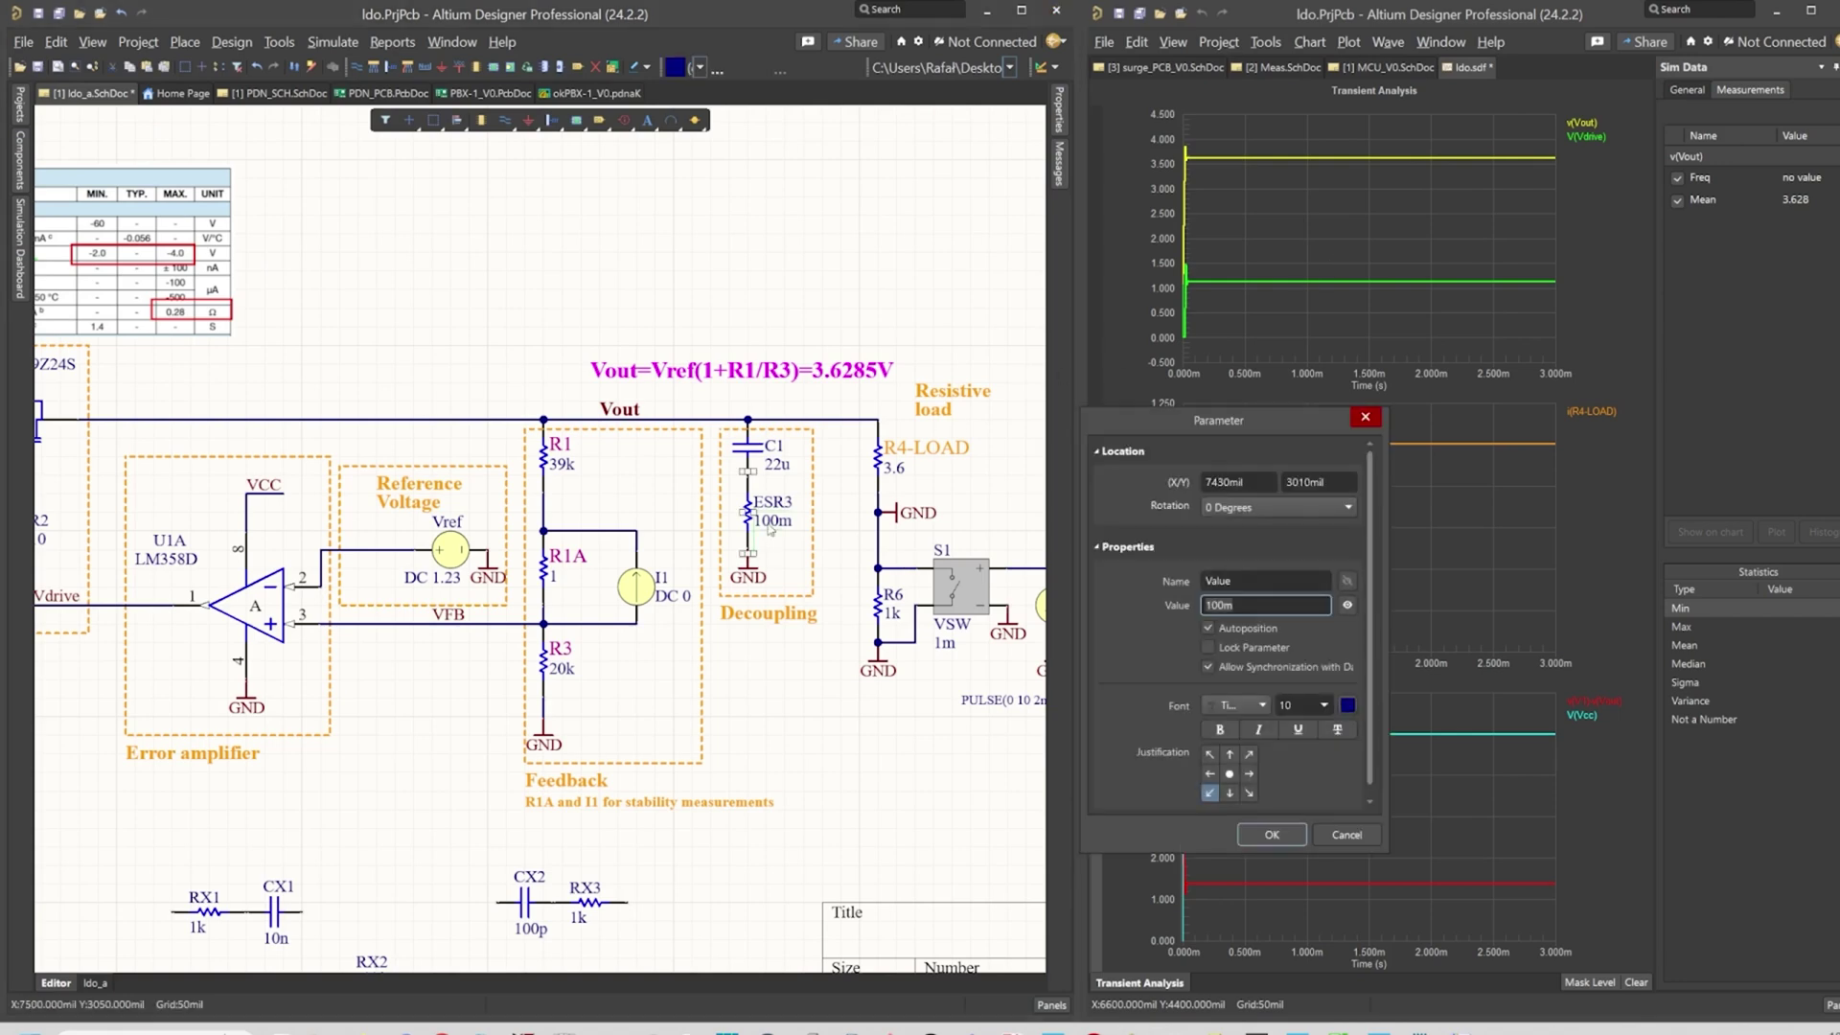
pyautogui.write('20m')
pyautogui.click(1271, 834)
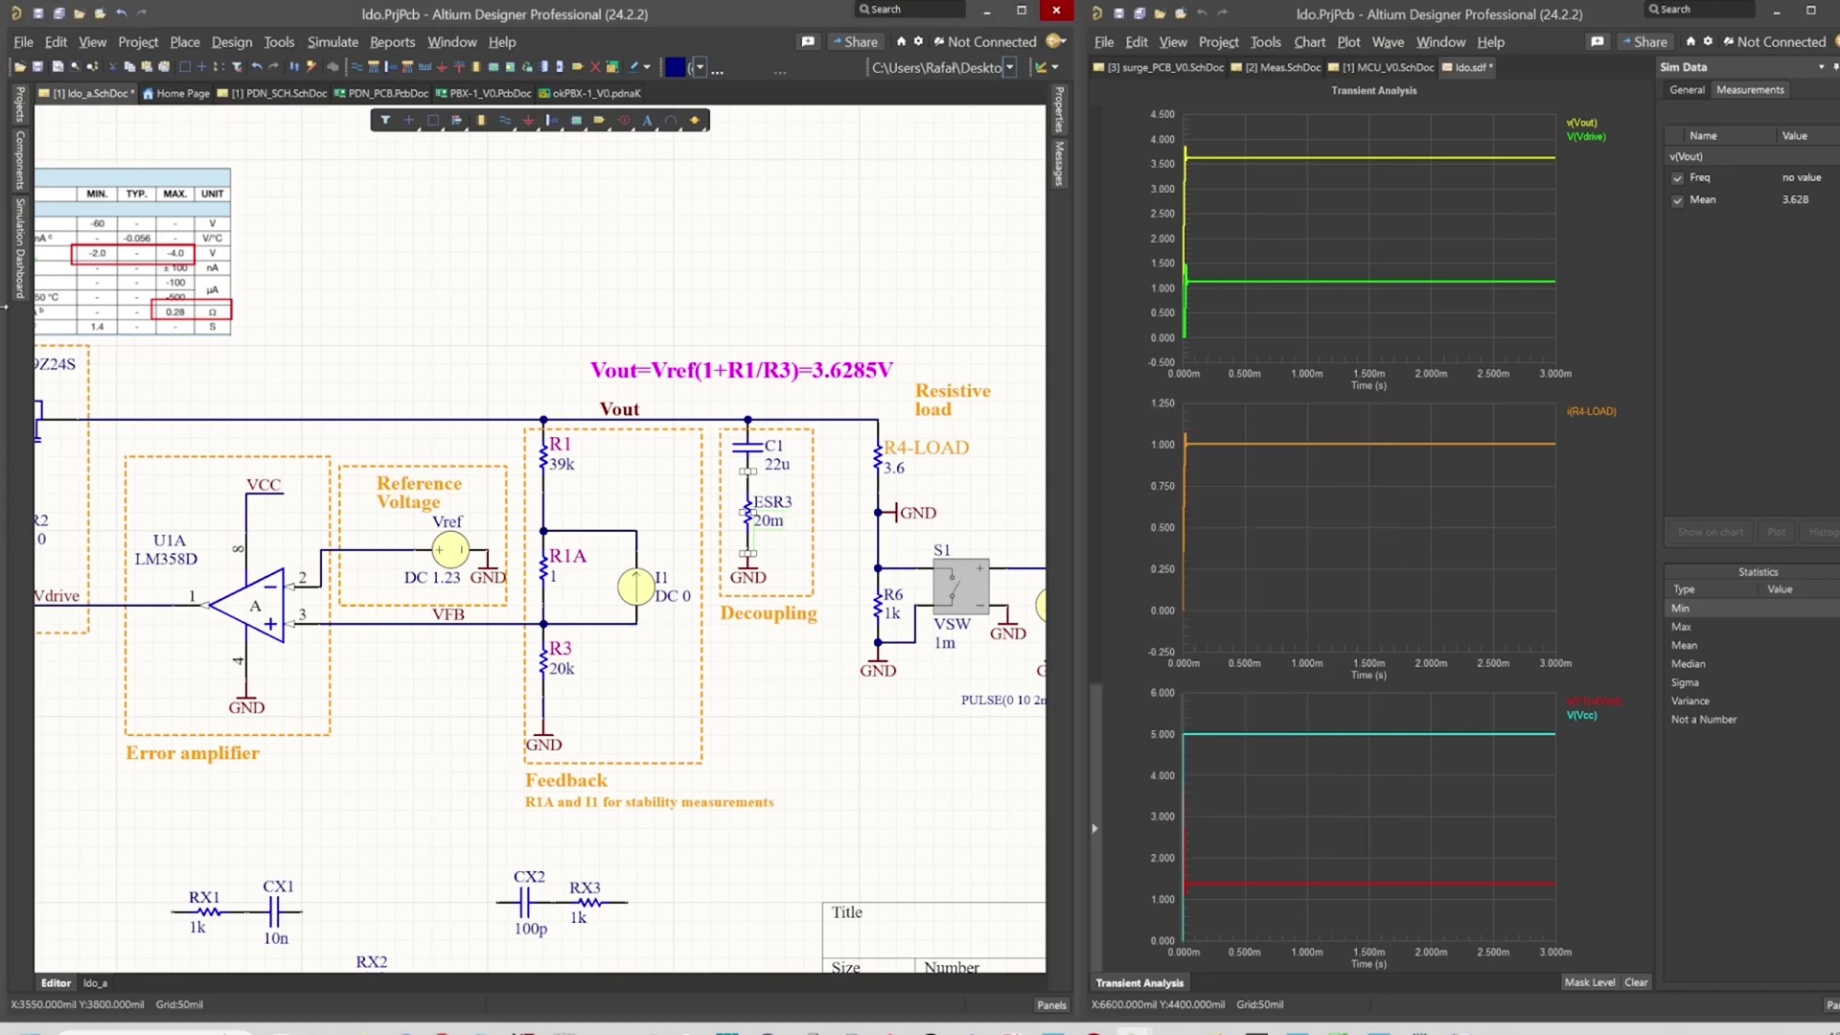
# Rerun the transient analysis with the changed ESR3 and clear the messages and the selection.
pyautogui.click(19, 247)
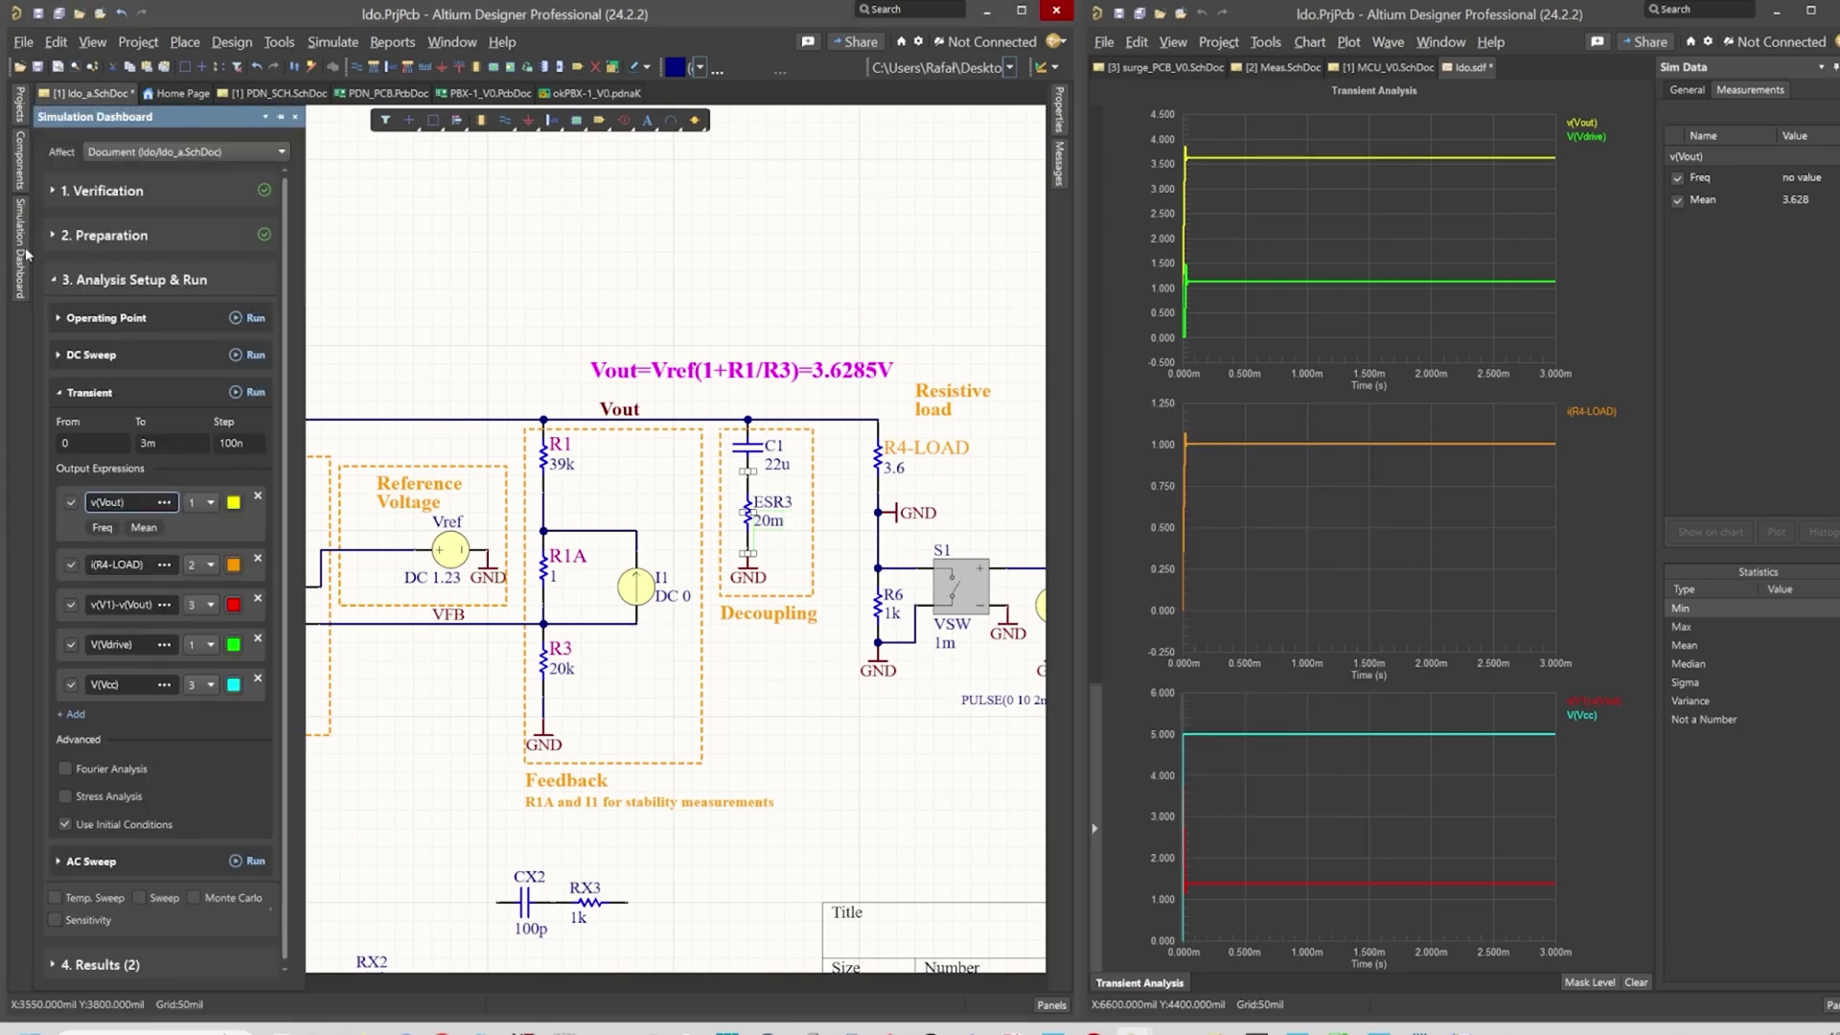
pyautogui.click(240, 393)
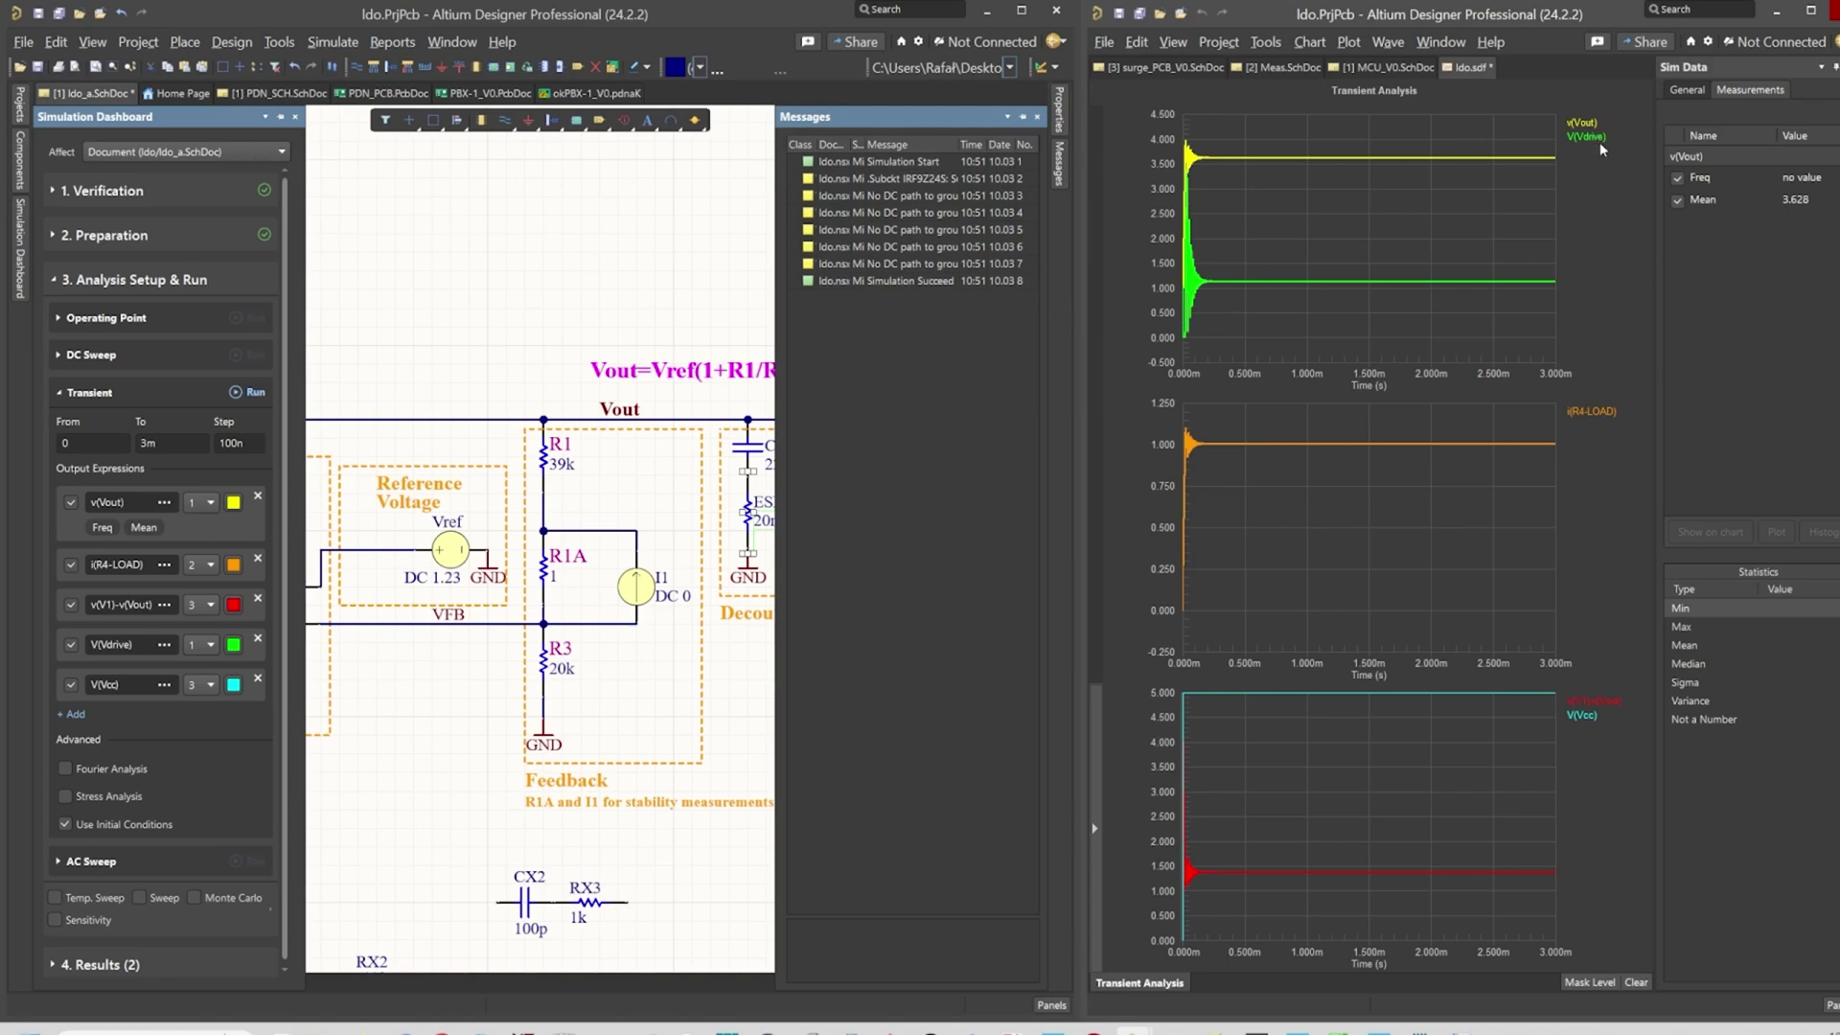
pyautogui.click(396, 345)
pyautogui.rightClick(396, 345)
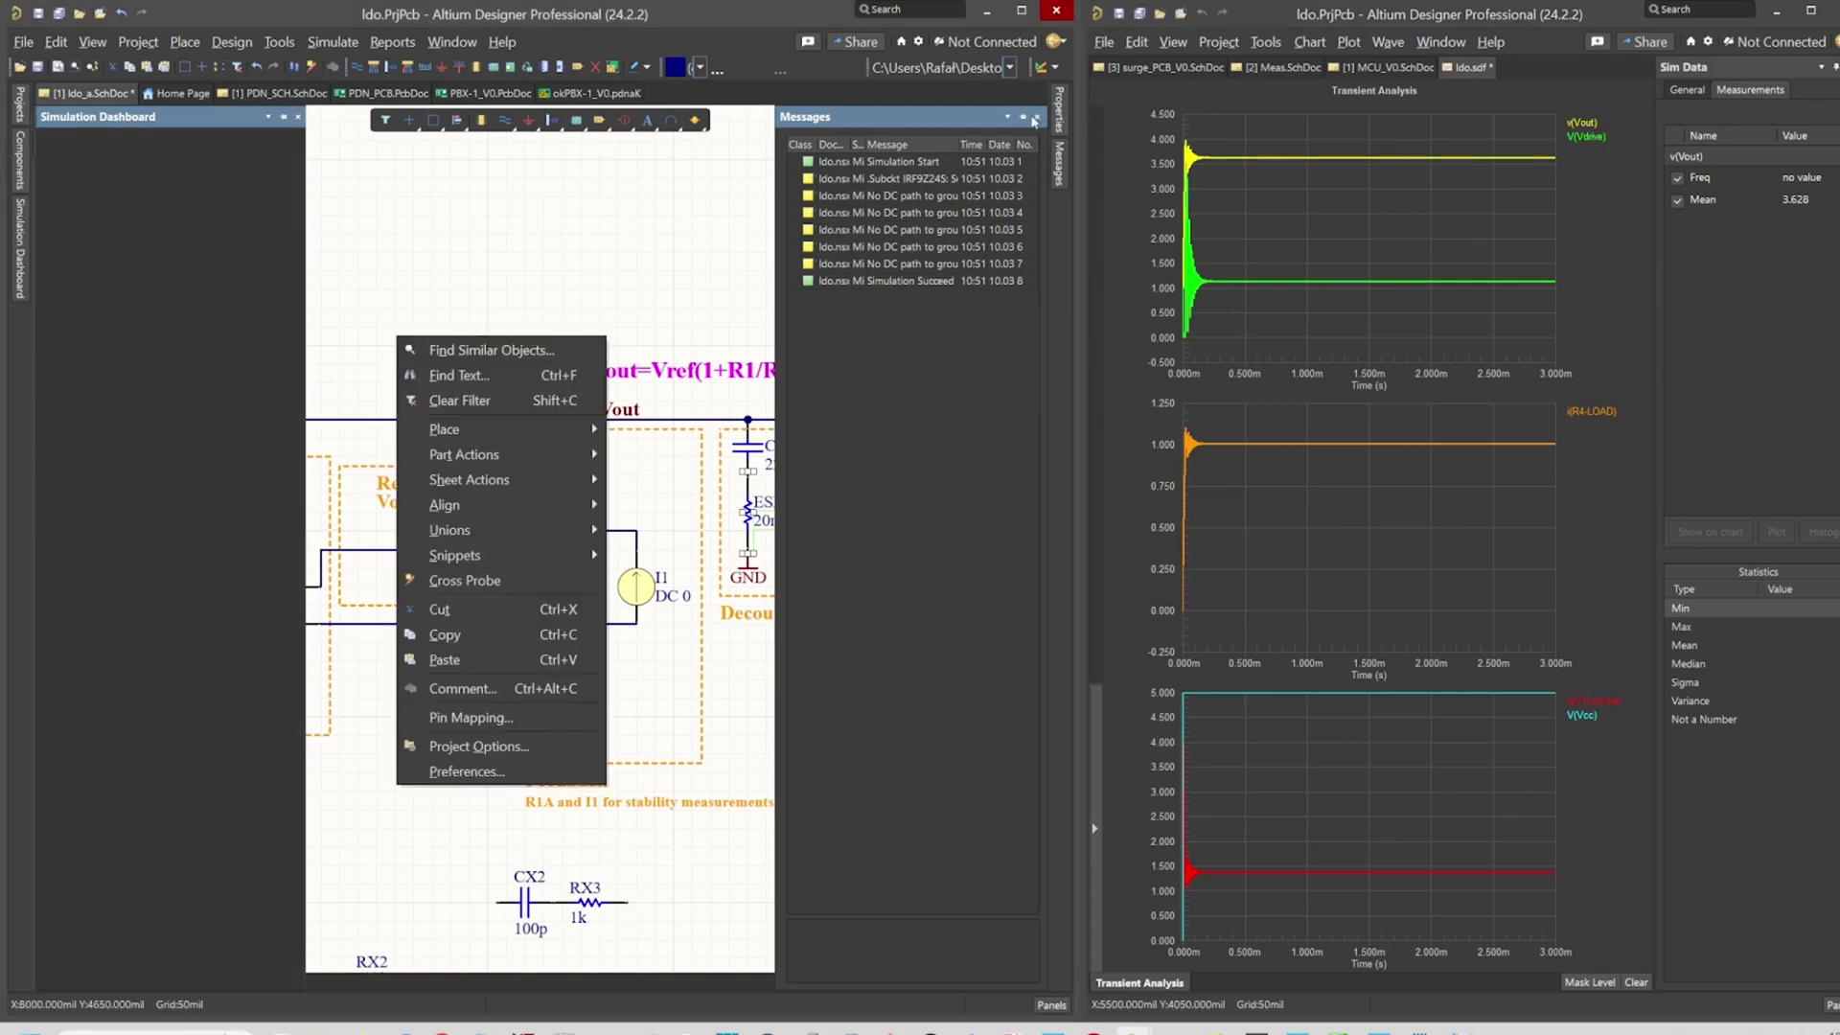
pyautogui.click(1036, 116)
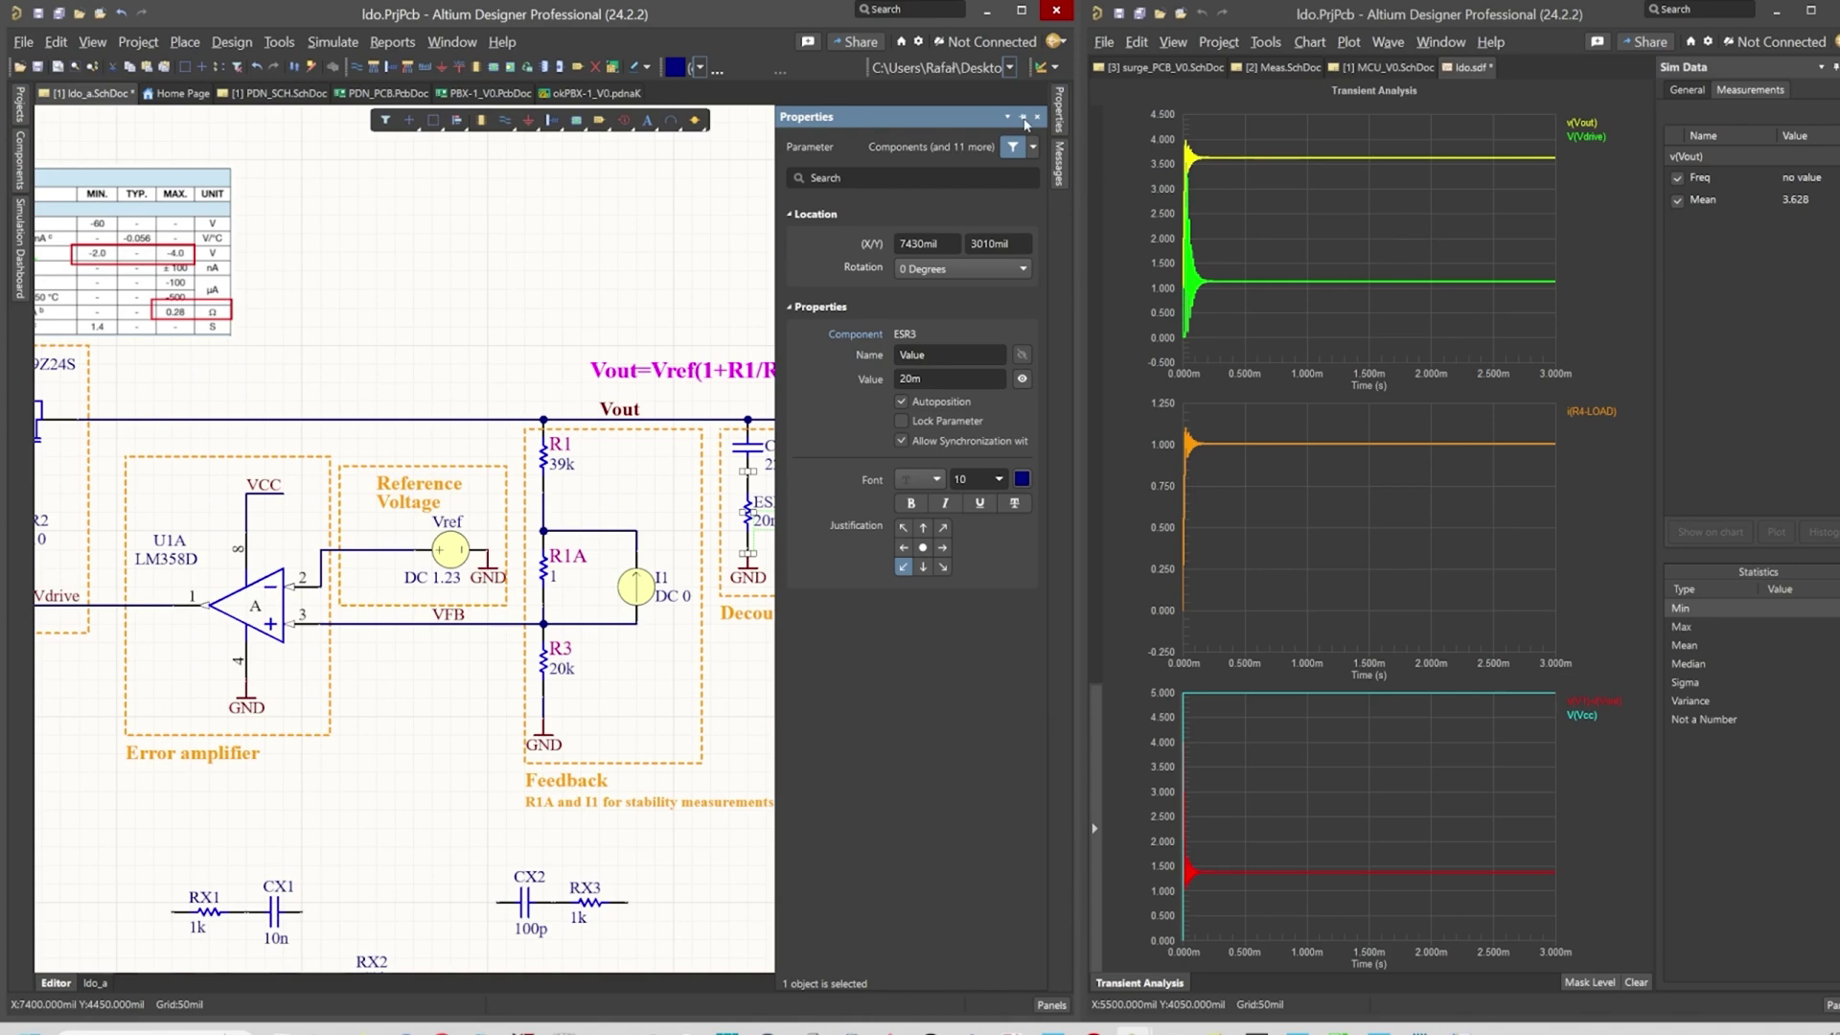
pyautogui.click(658, 279)
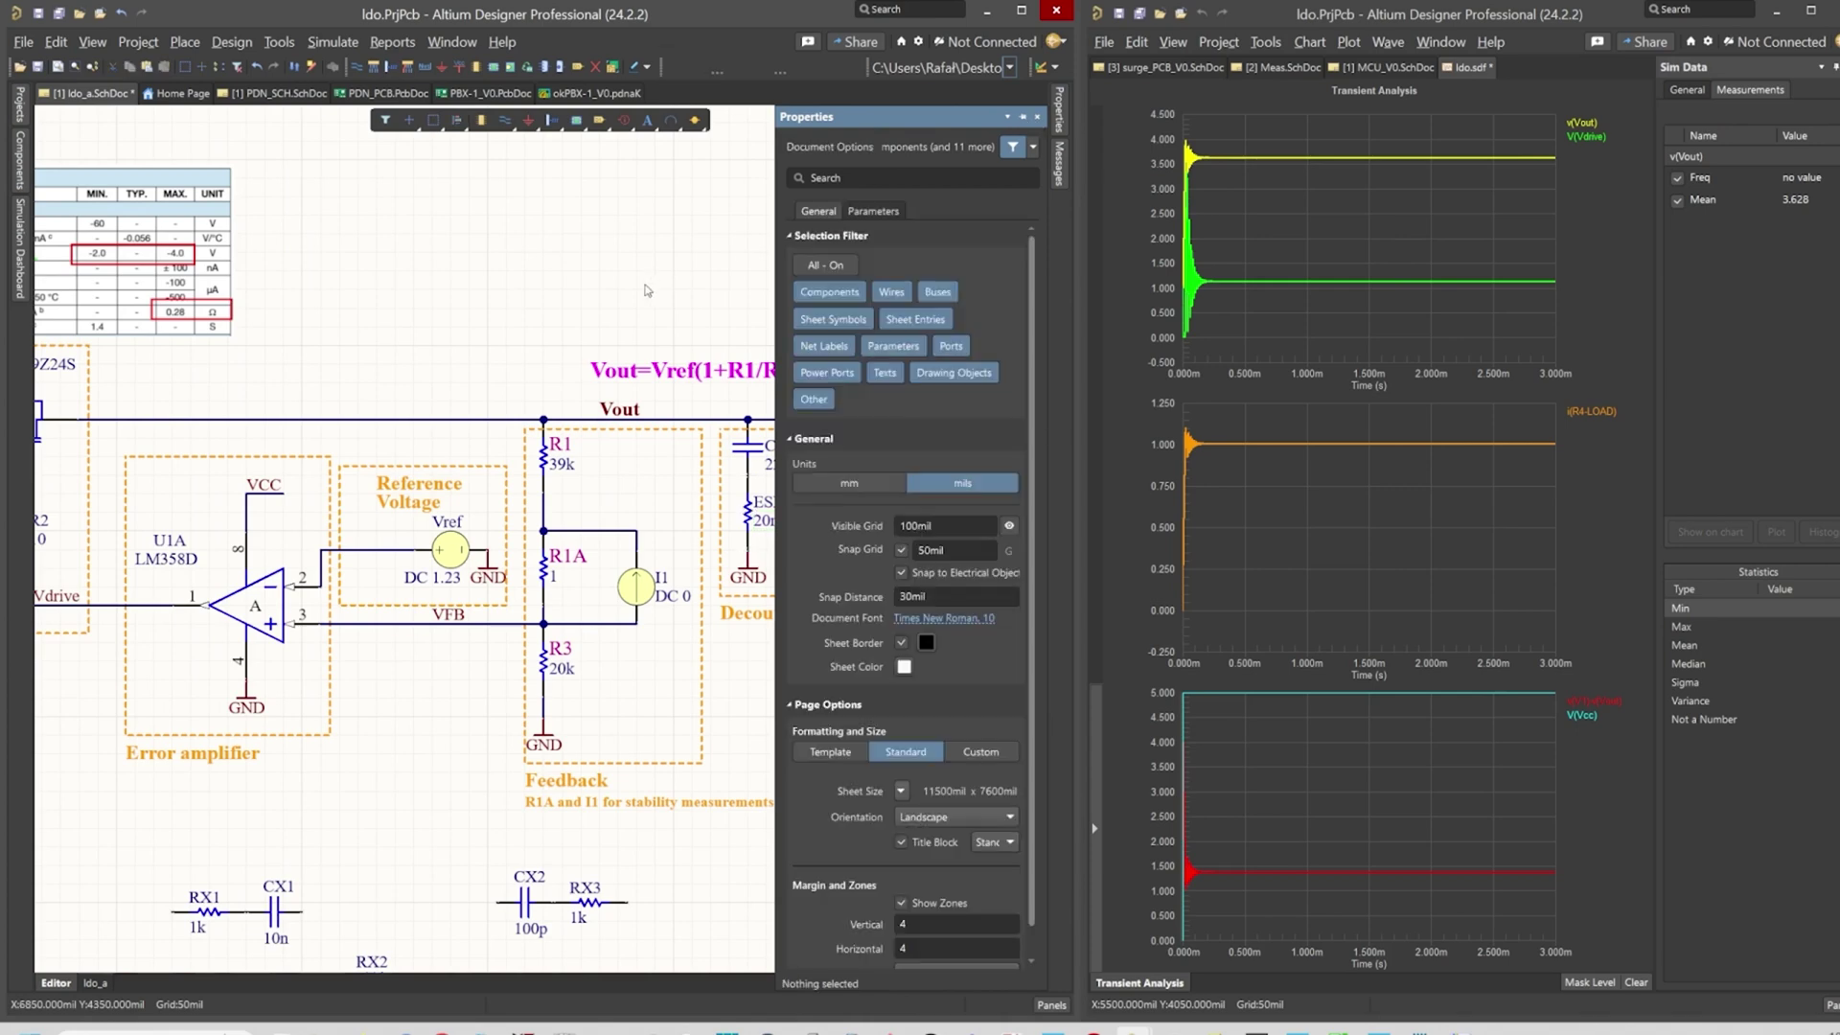
# Set the value of resistor R4-LOAD to 36 and run the transient analysis again.
pyautogui.keyDown('ctrl'); pyautogui.scroll(-2, 420, 345); pyautogui.keyUp('ctrl')
pyautogui.keyDown('ctrl'); pyautogui.scroll(2, 419, 345); pyautogui.keyUp('ctrl')
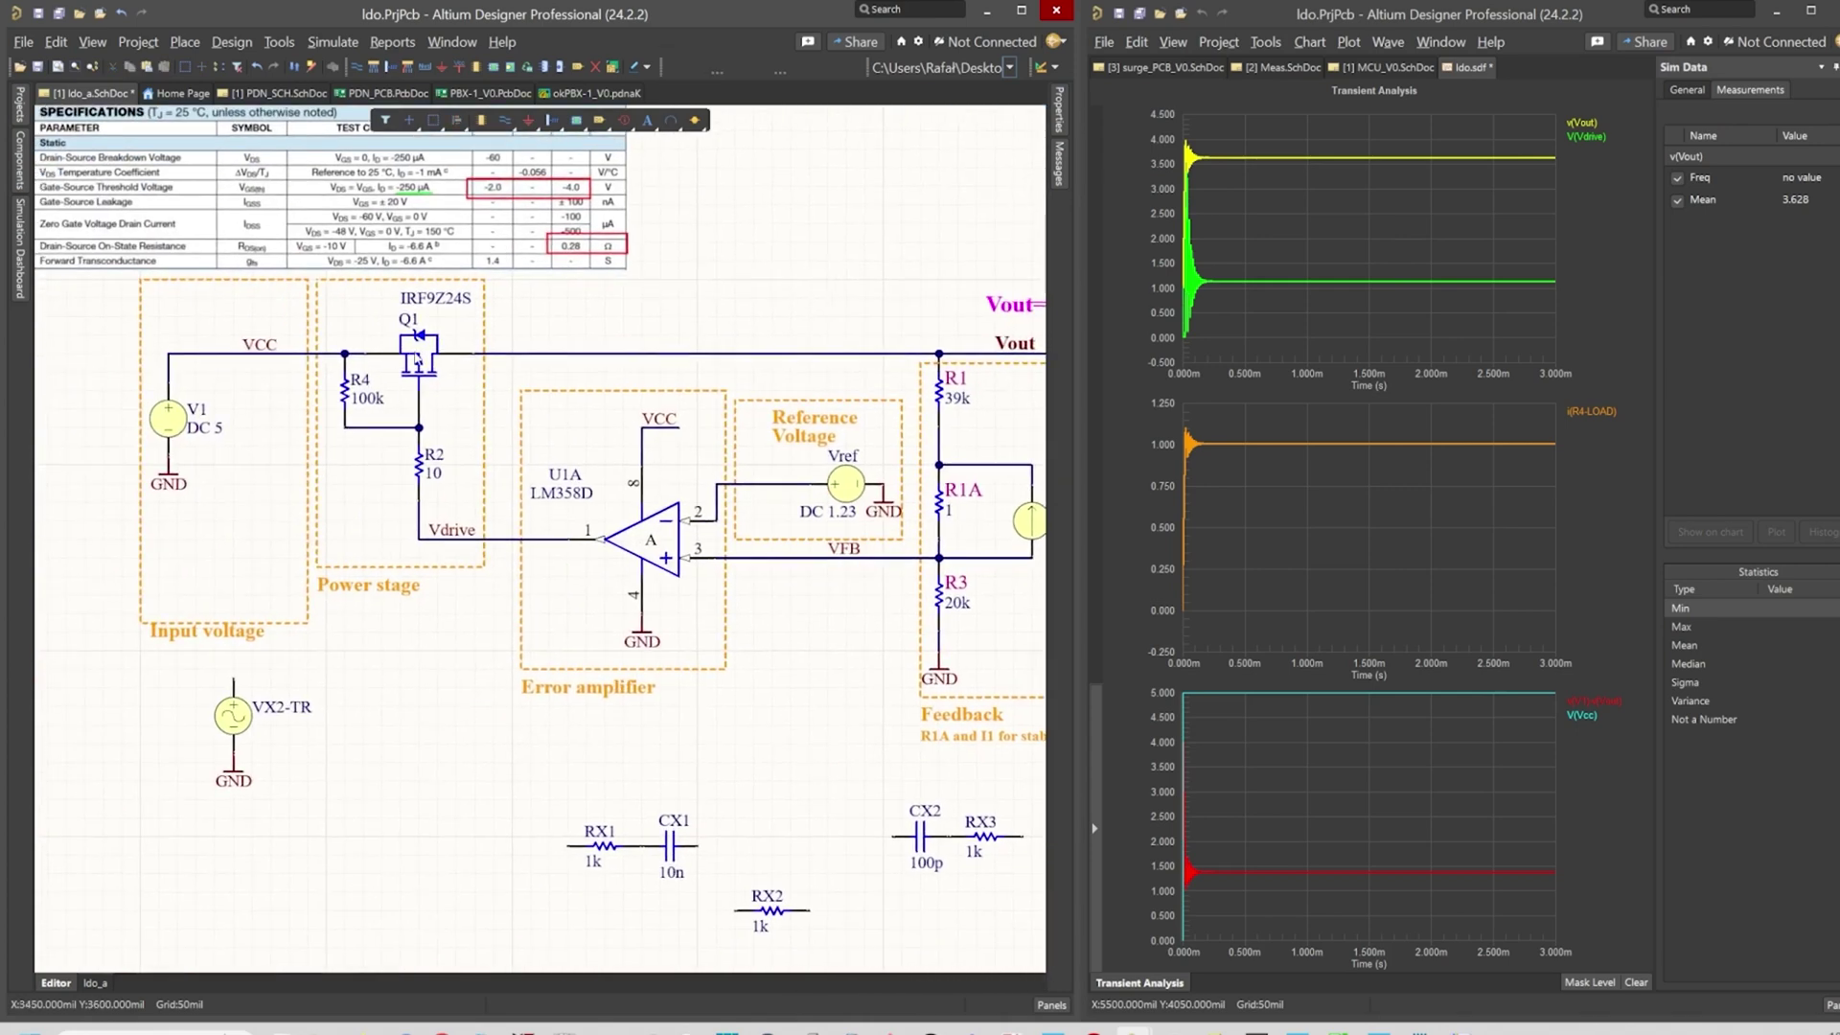
pyautogui.moveTo(407, 394); pyautogui.dragTo(152, 443, button='right')
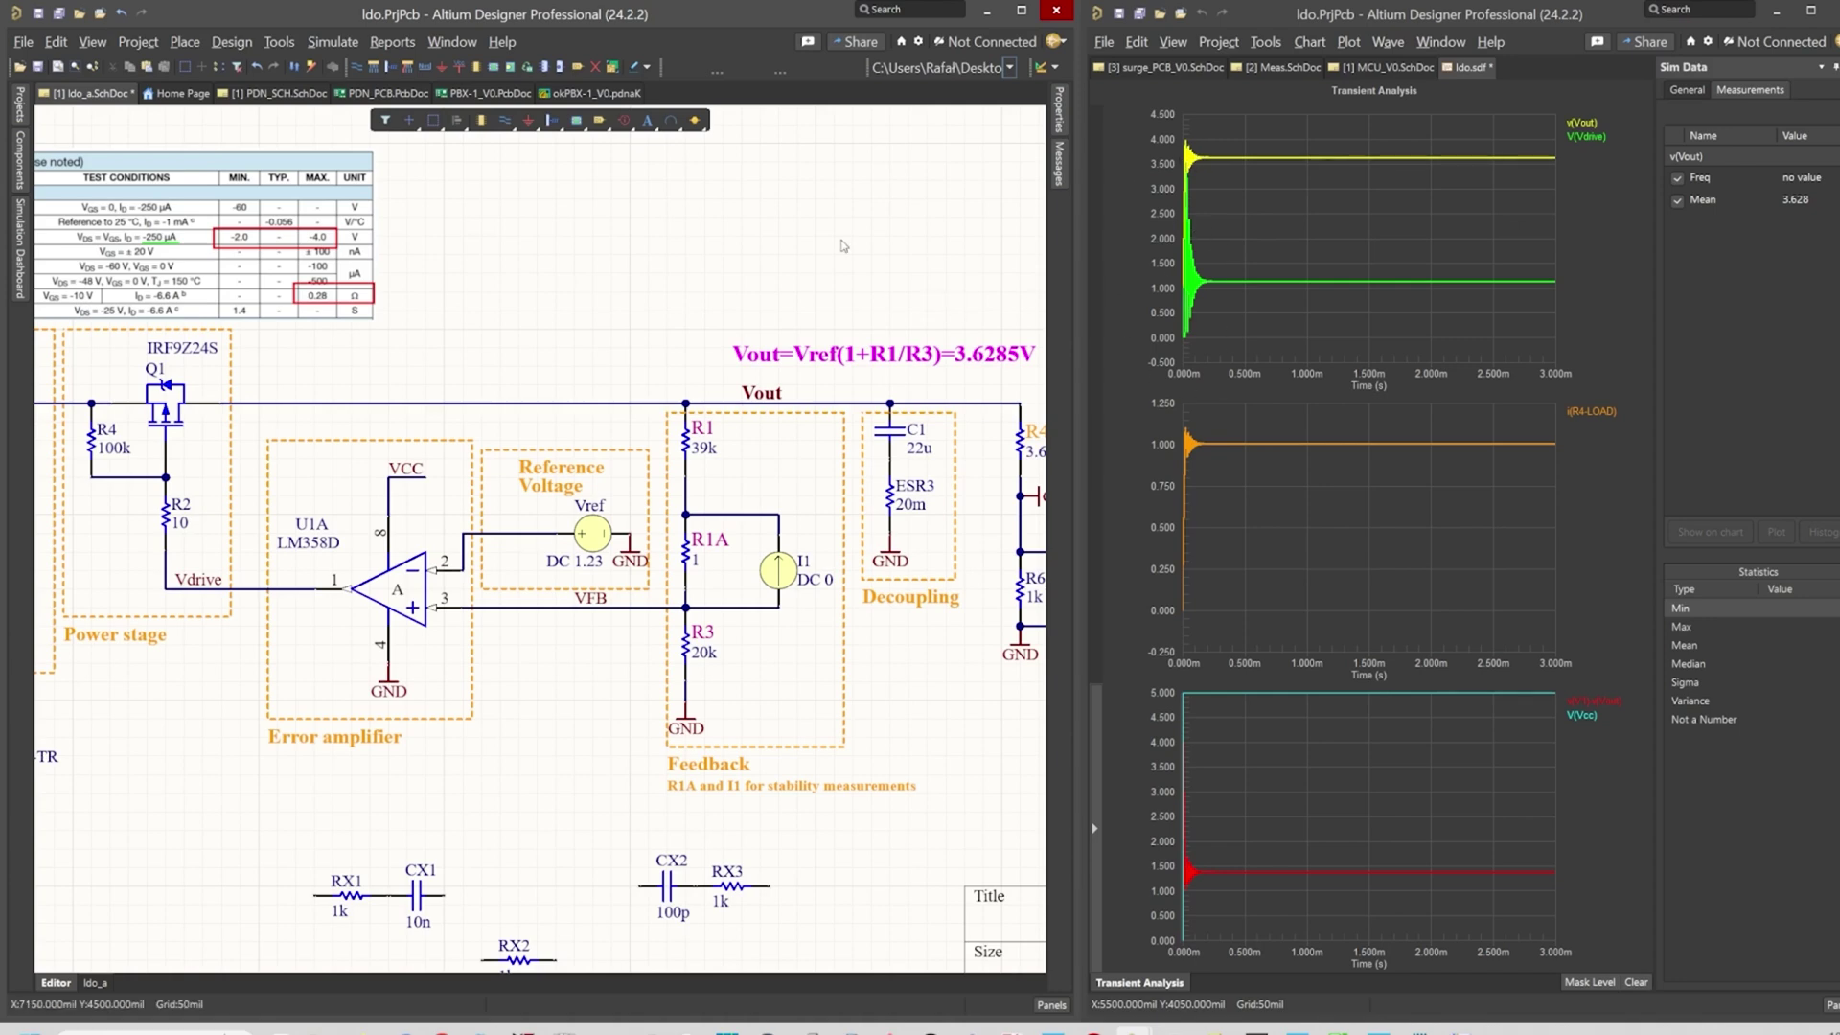
pyautogui.moveTo(841, 246); pyautogui.dragTo(781, 255, button='right')
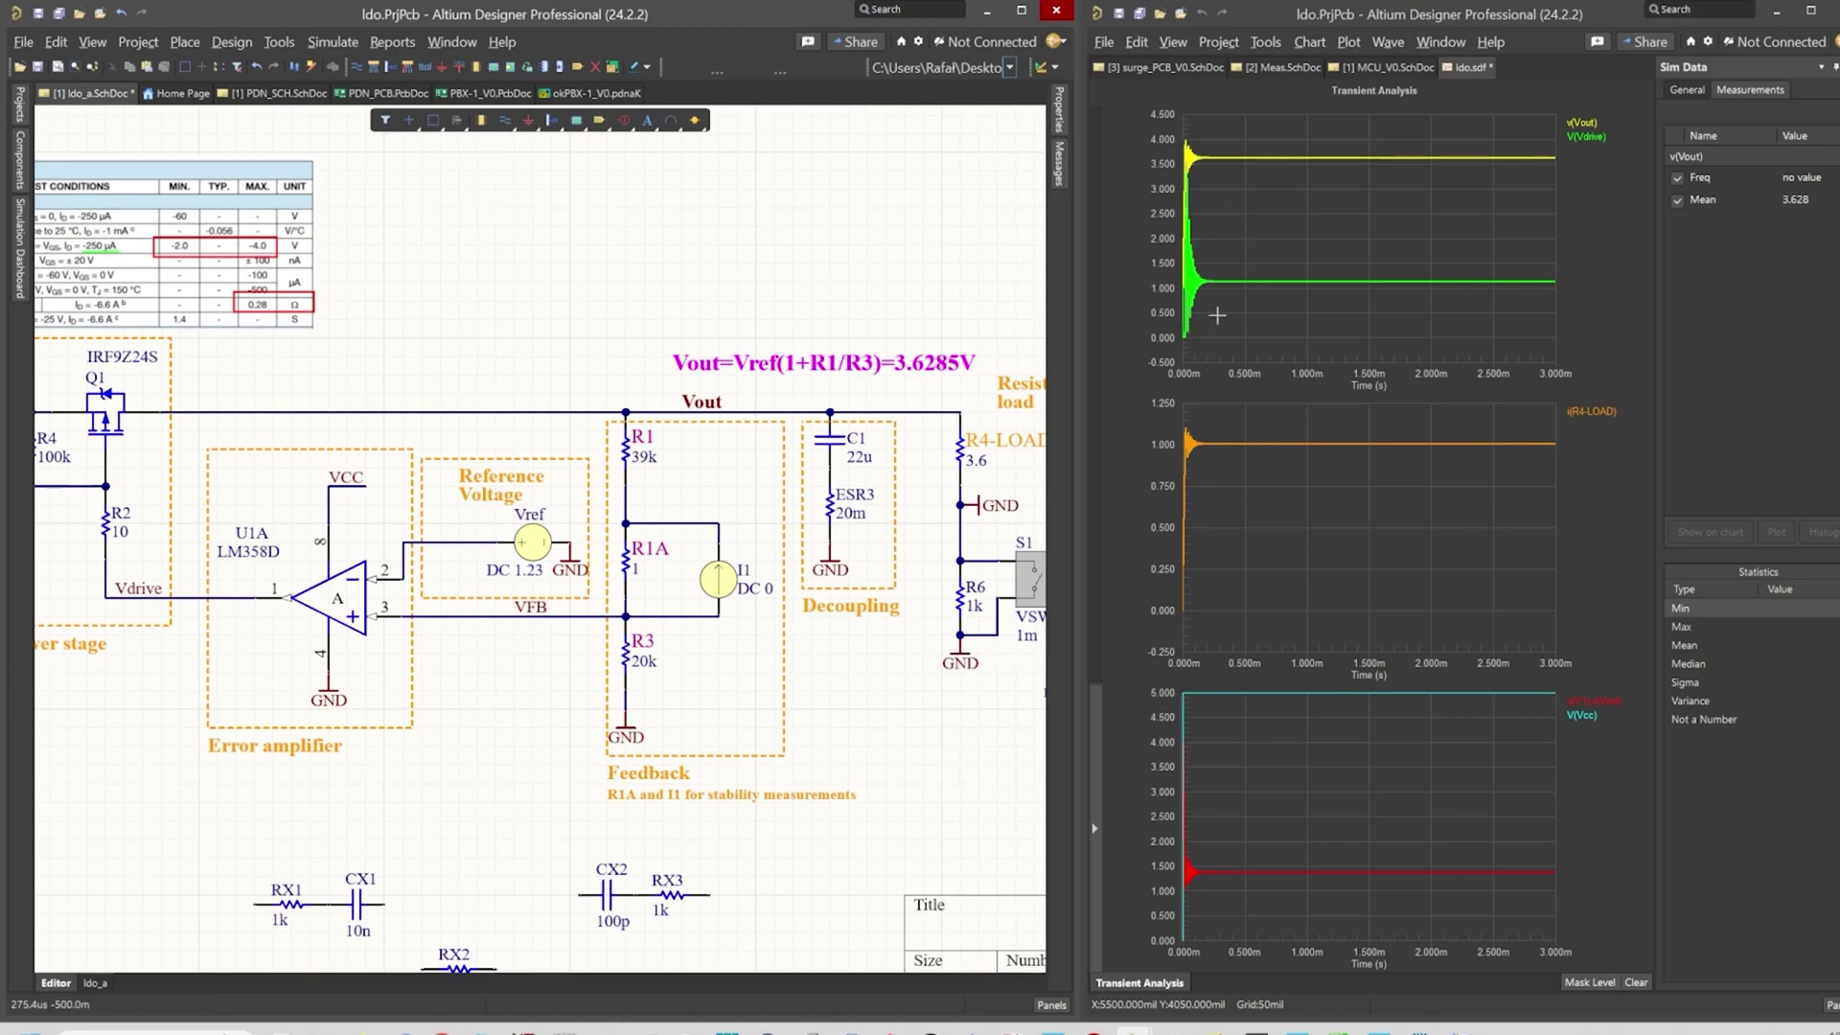
pyautogui.moveTo(907, 368); pyautogui.dragTo(853, 362, button='right')
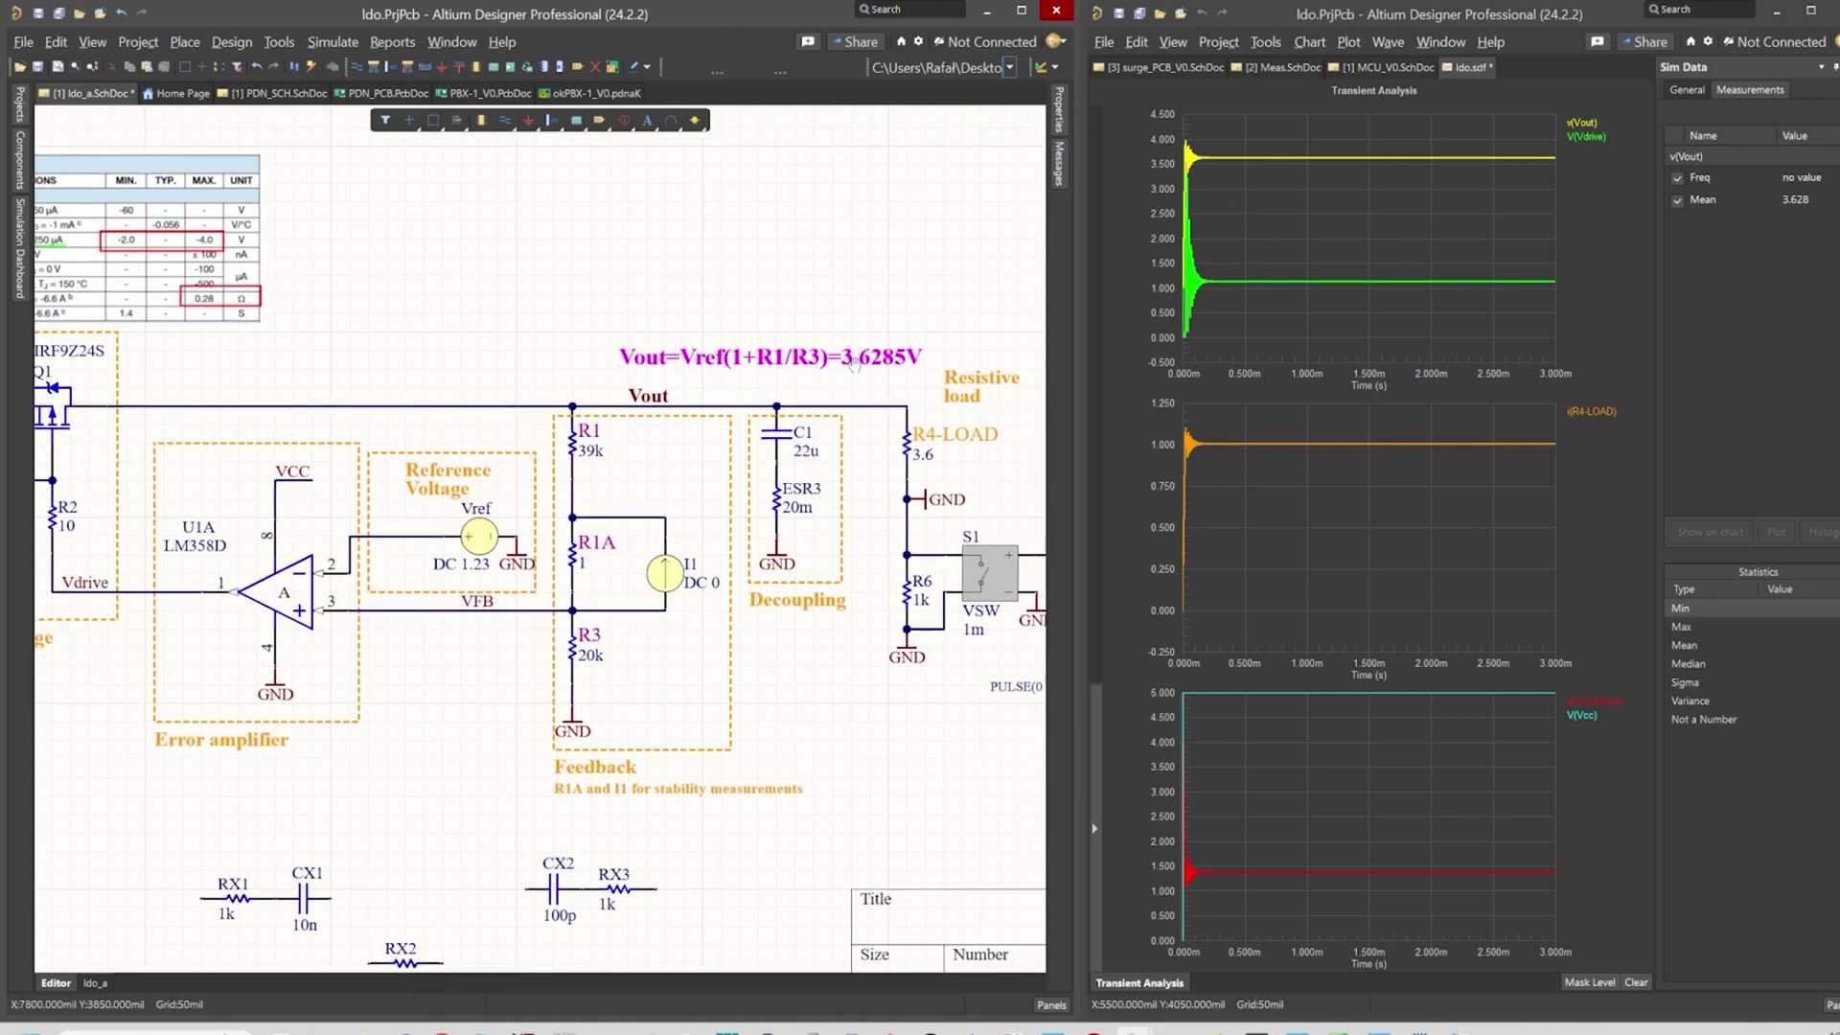
pyautogui.doubleClick(907, 456)
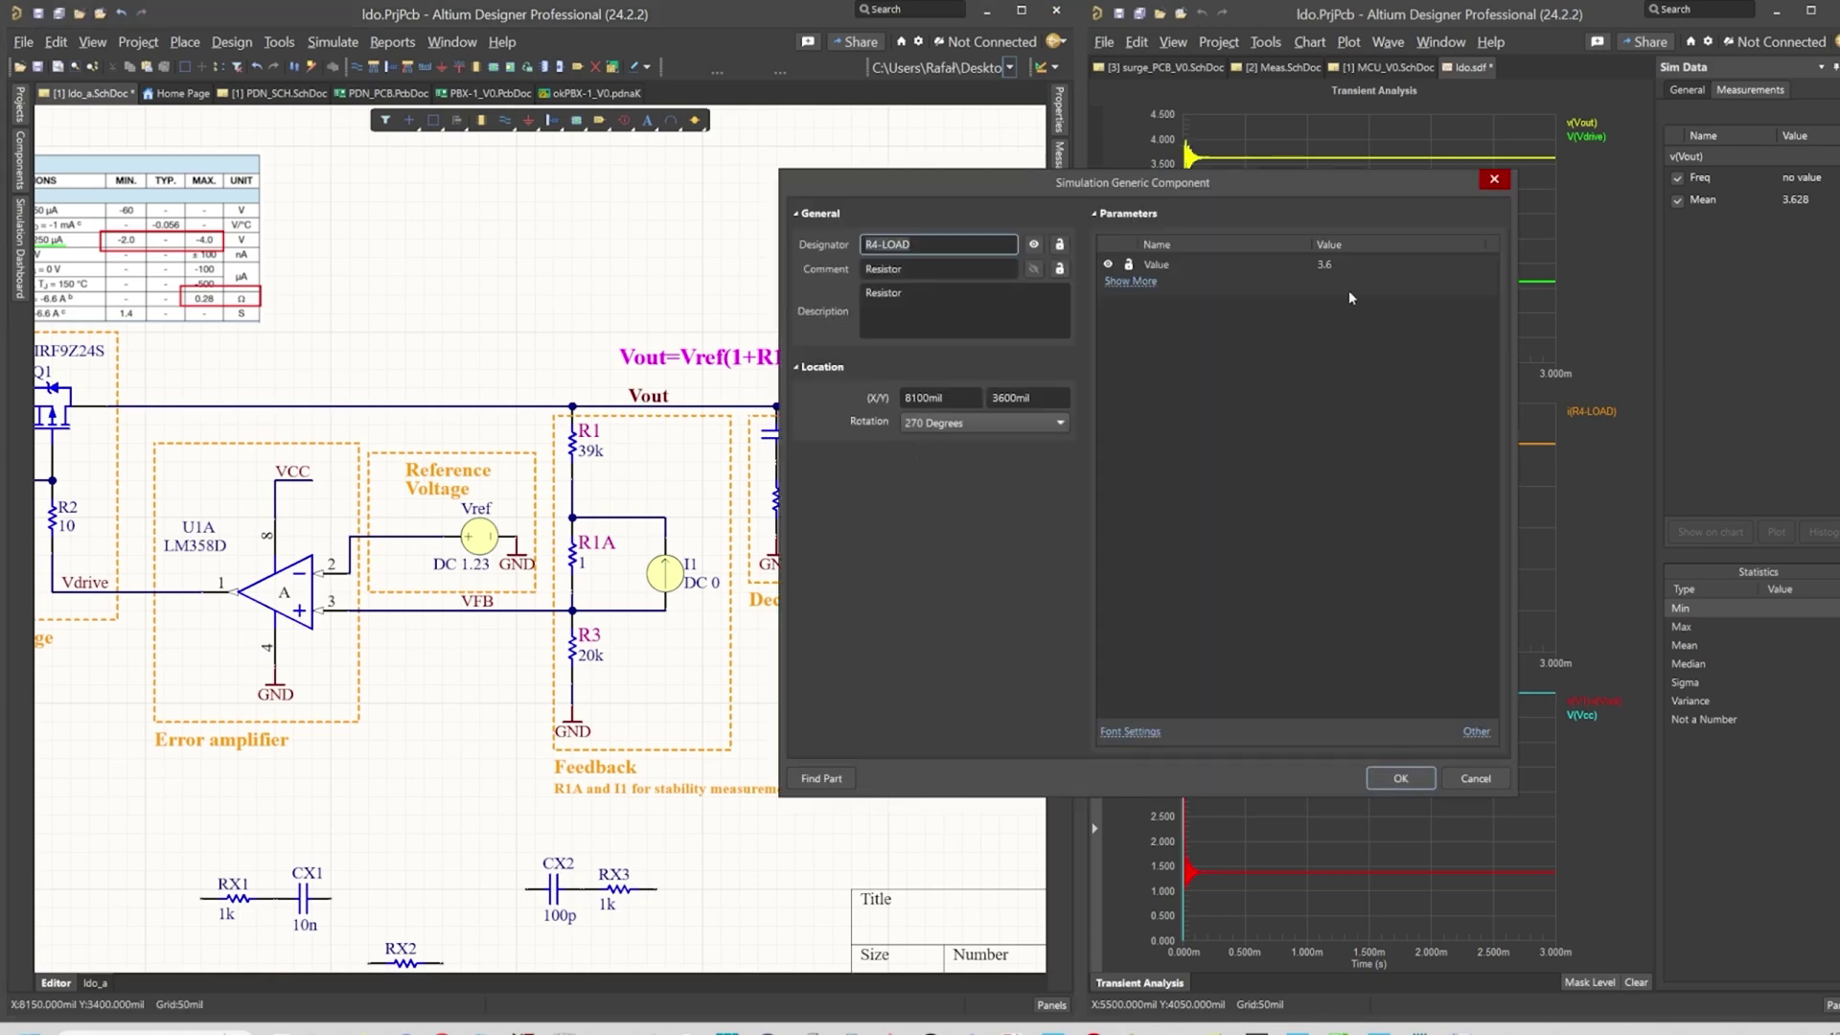
pyautogui.doubleClick(1337, 264)
pyautogui.write('3')
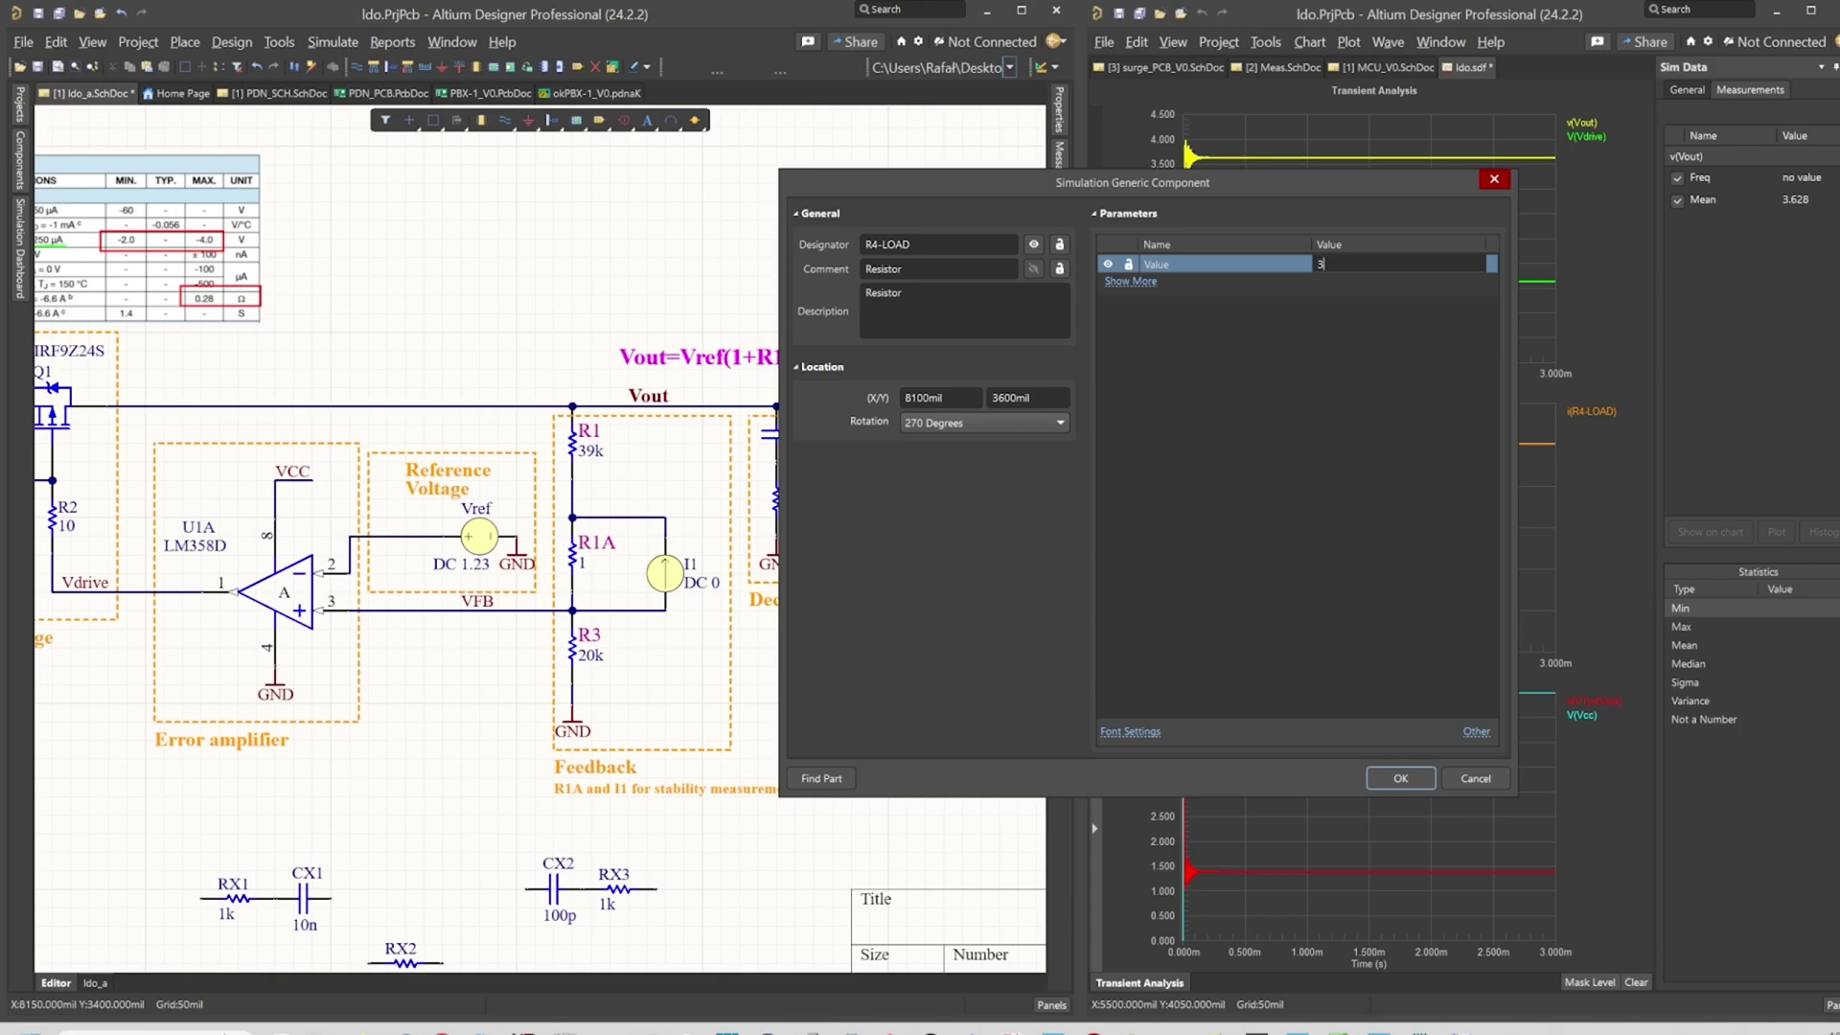
pyautogui.click(1386, 784)
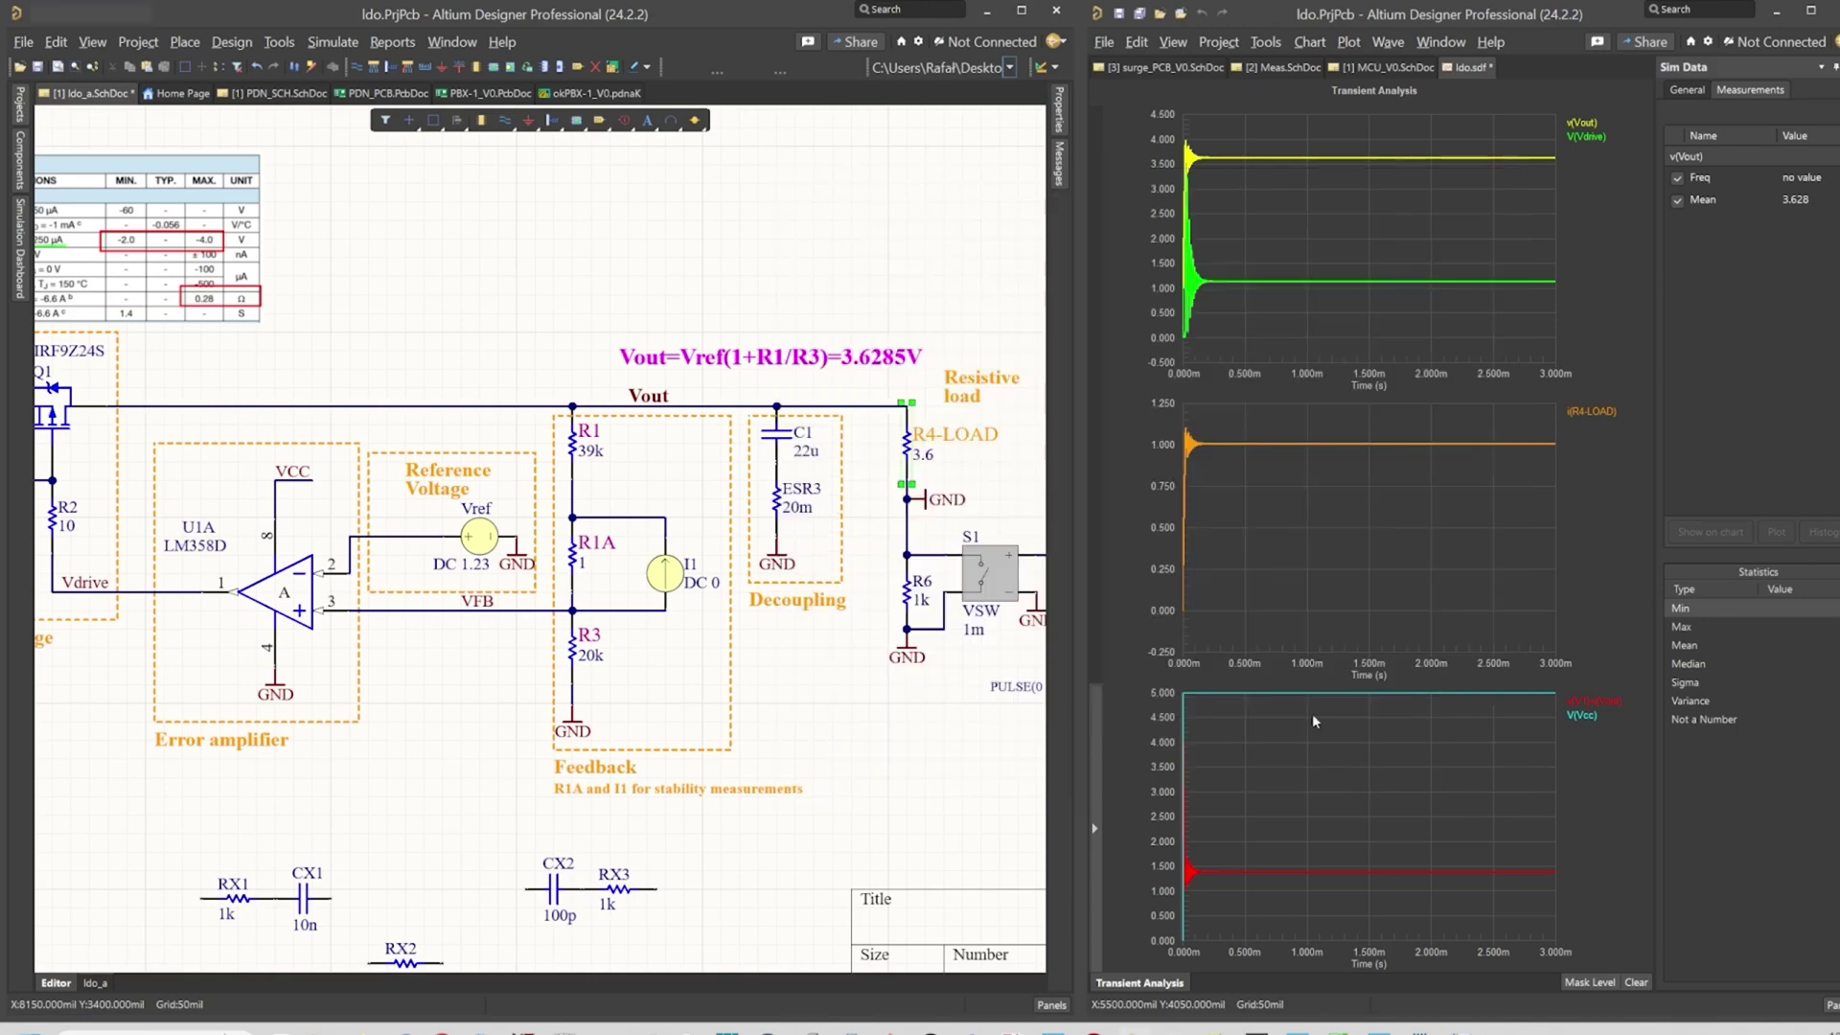
pyautogui.click(27, 280)
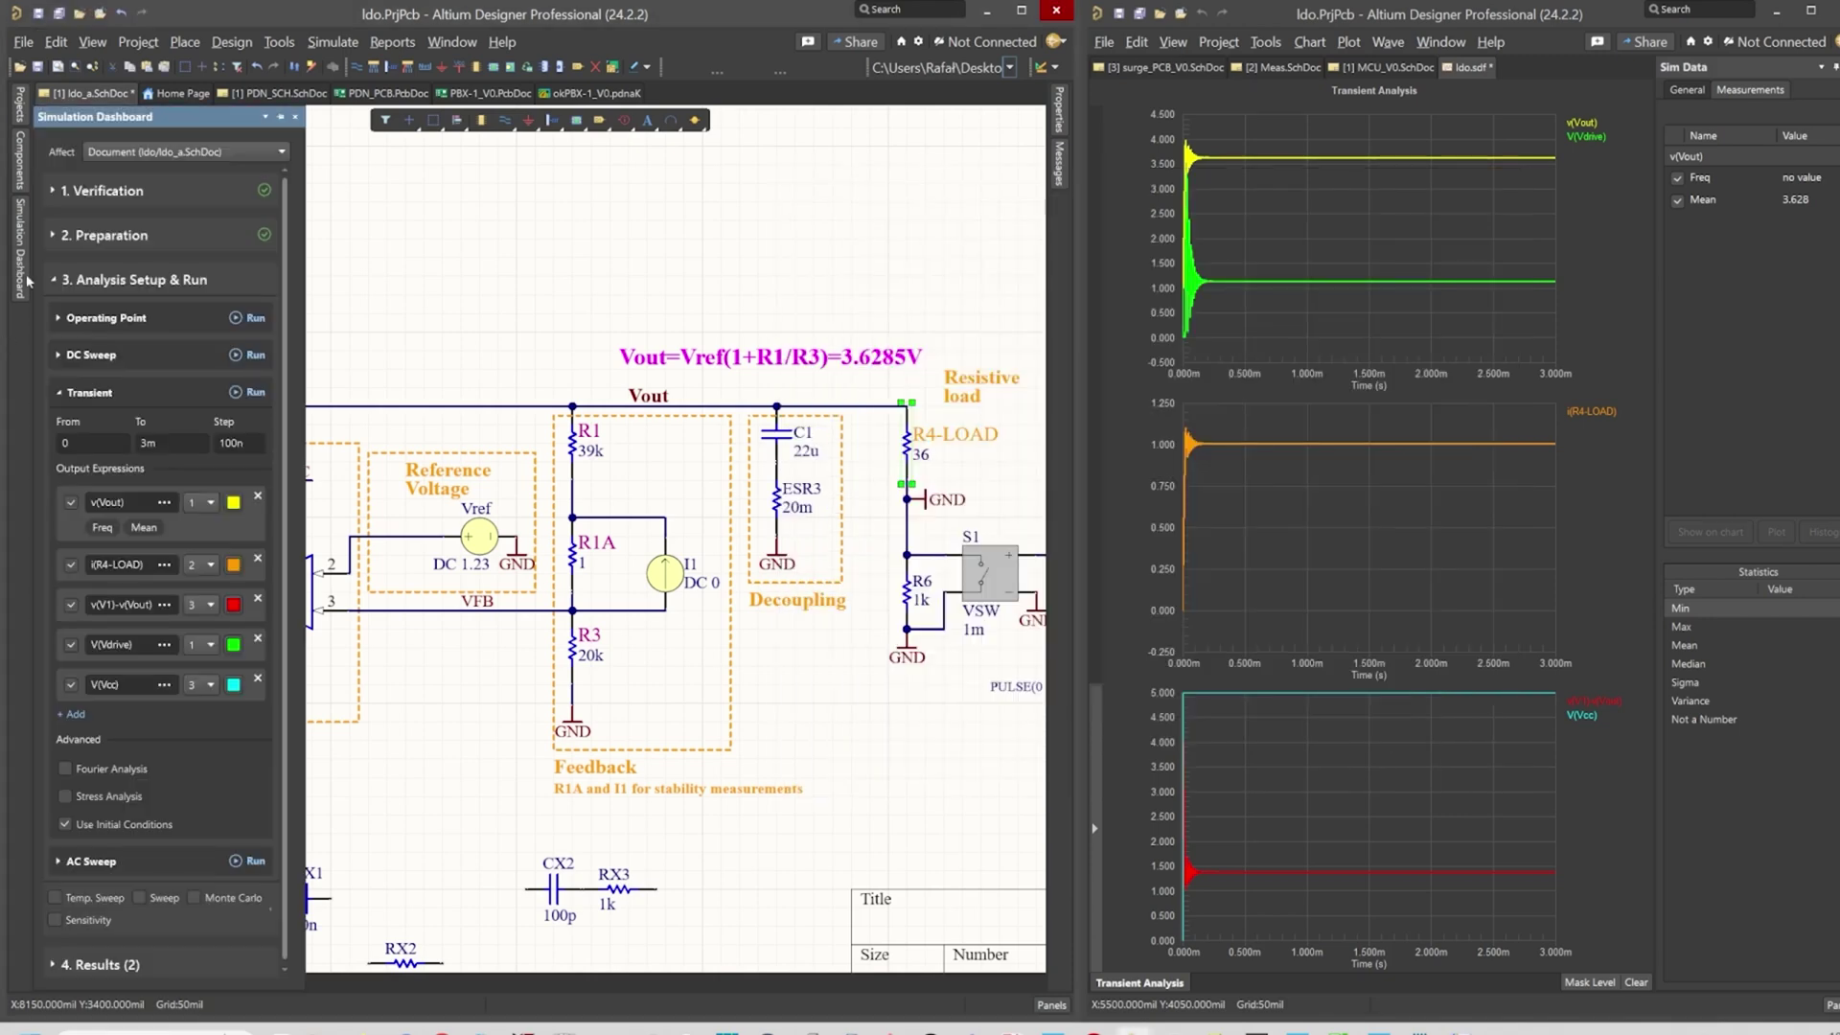
pyautogui.click(240, 393)
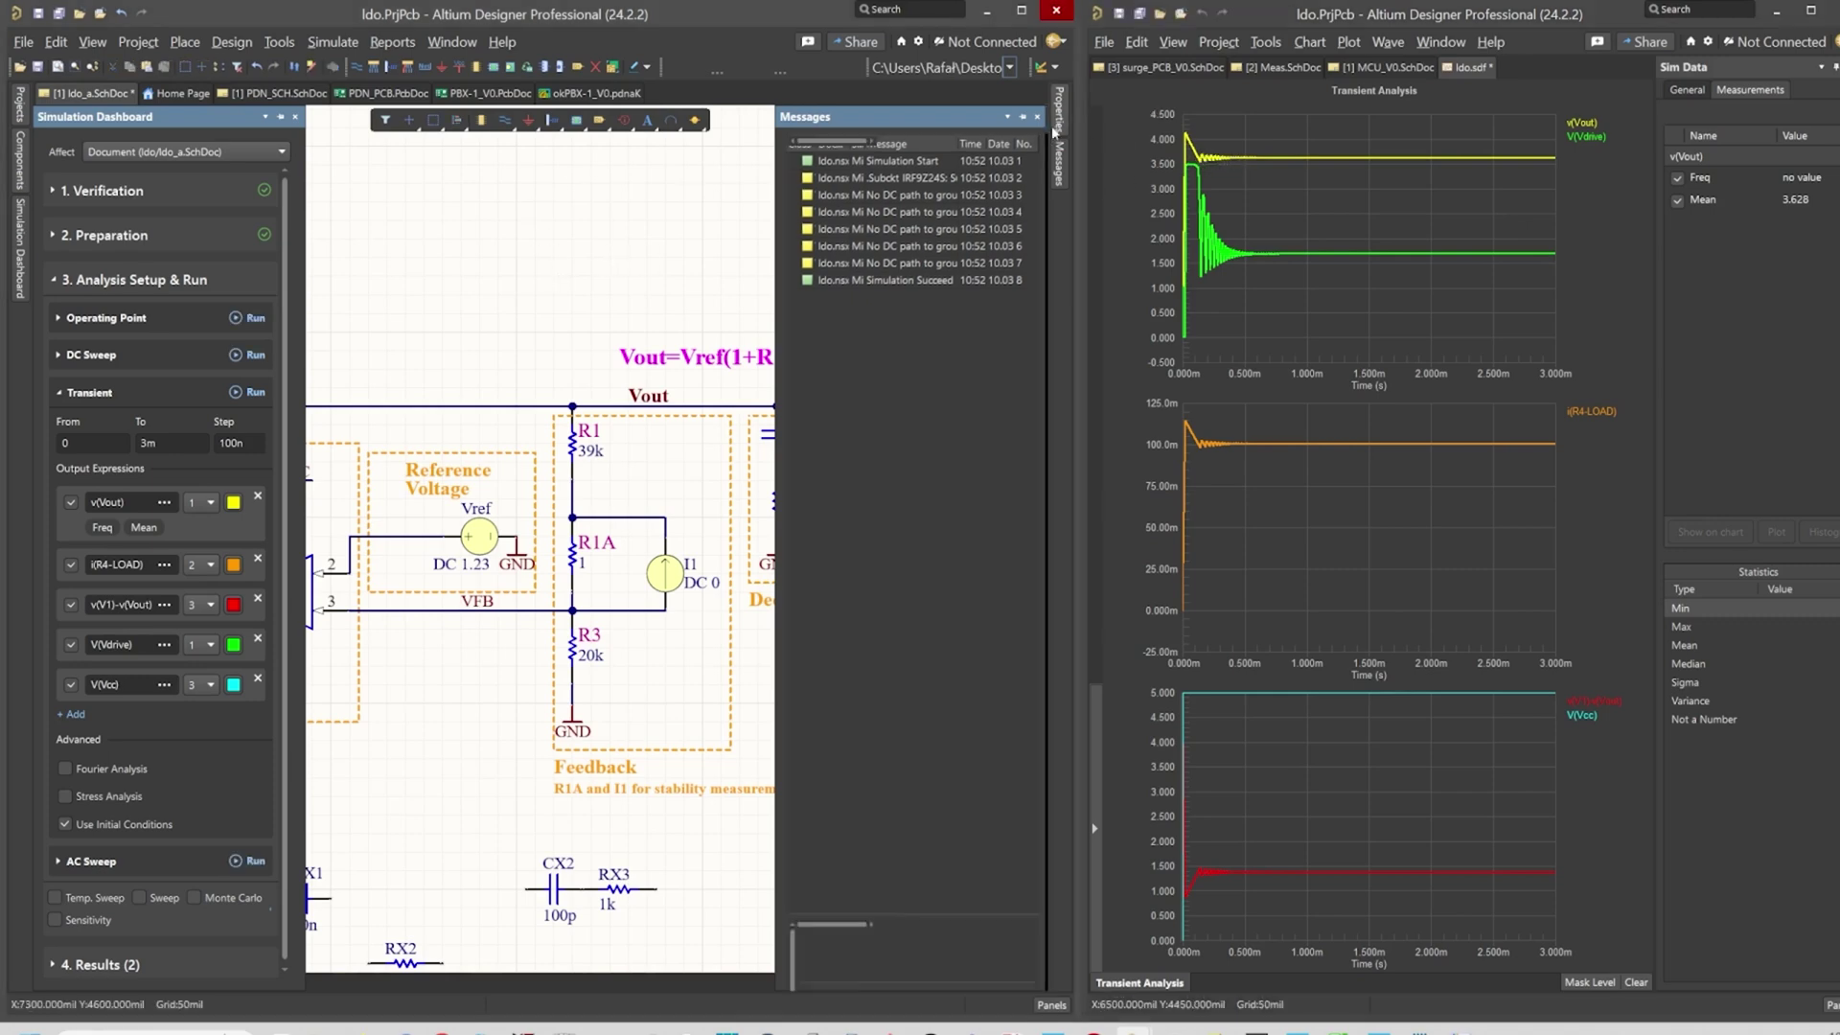
# Change the designator of the 36 ohm load resistor to 3.6.
pyautogui.doubleClick(906, 443)
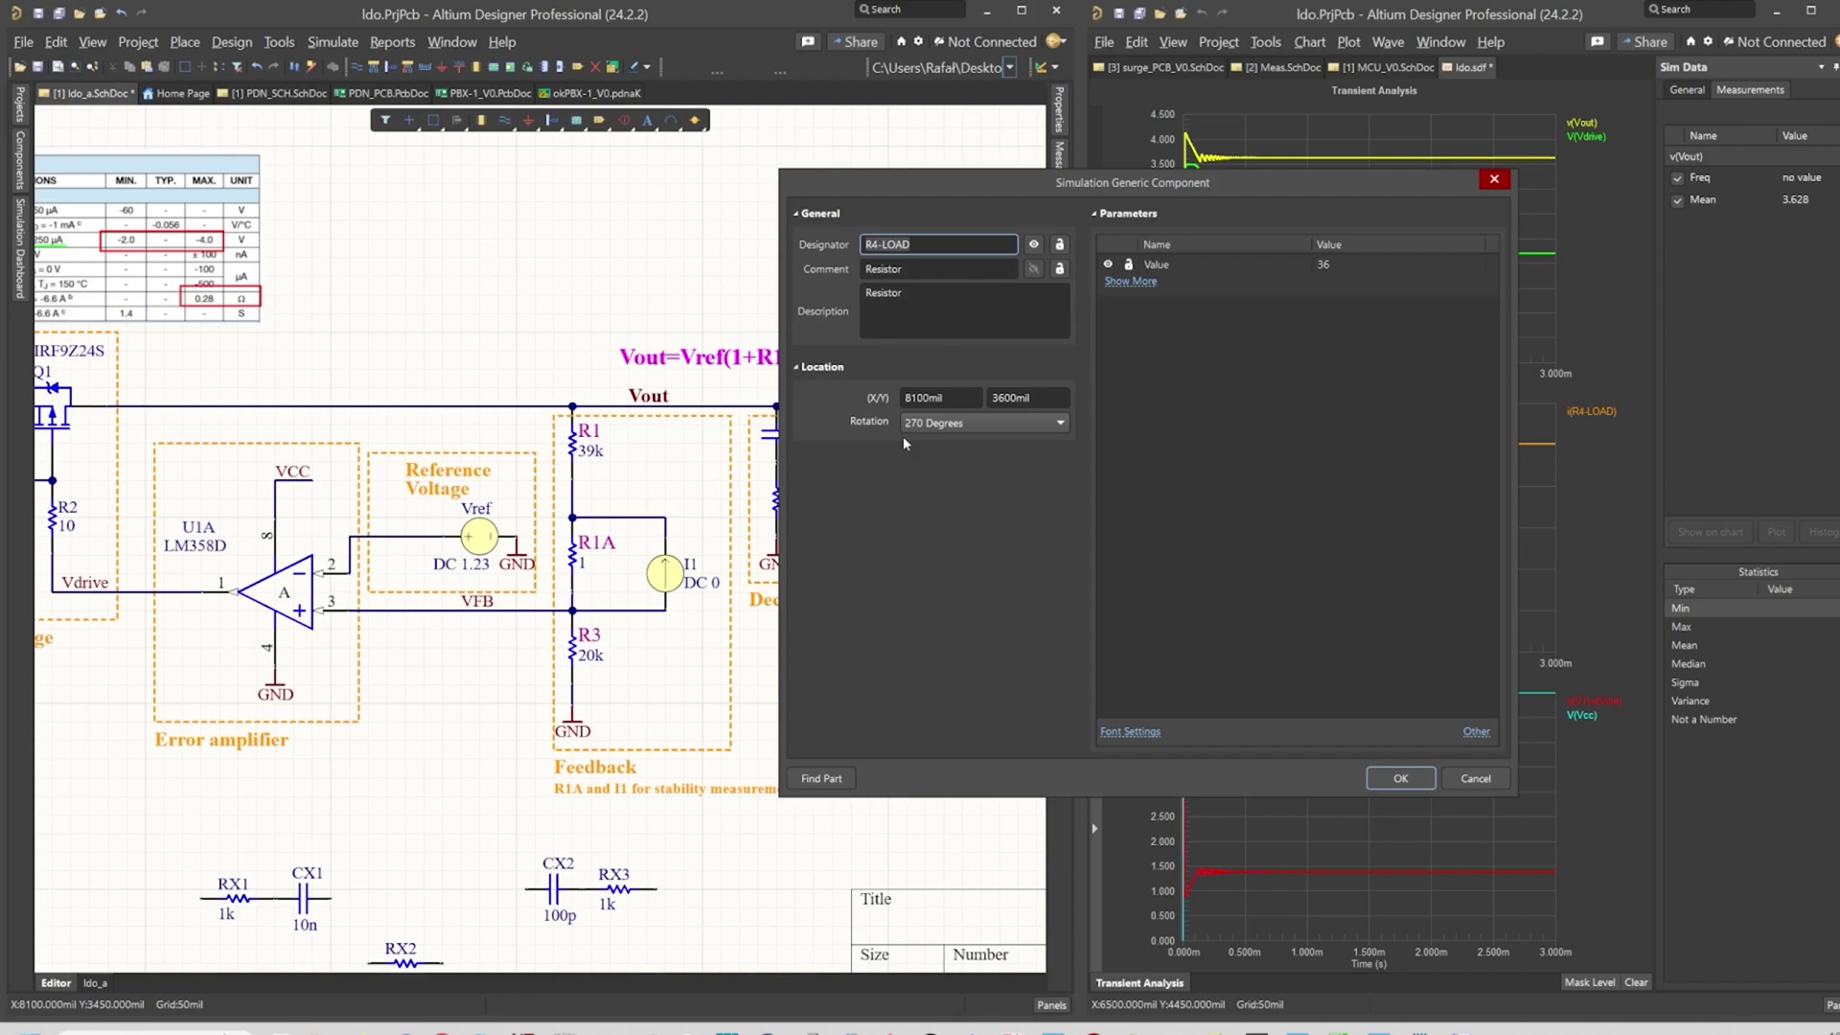
pyautogui.write('3.6')
pyautogui.press('Return')
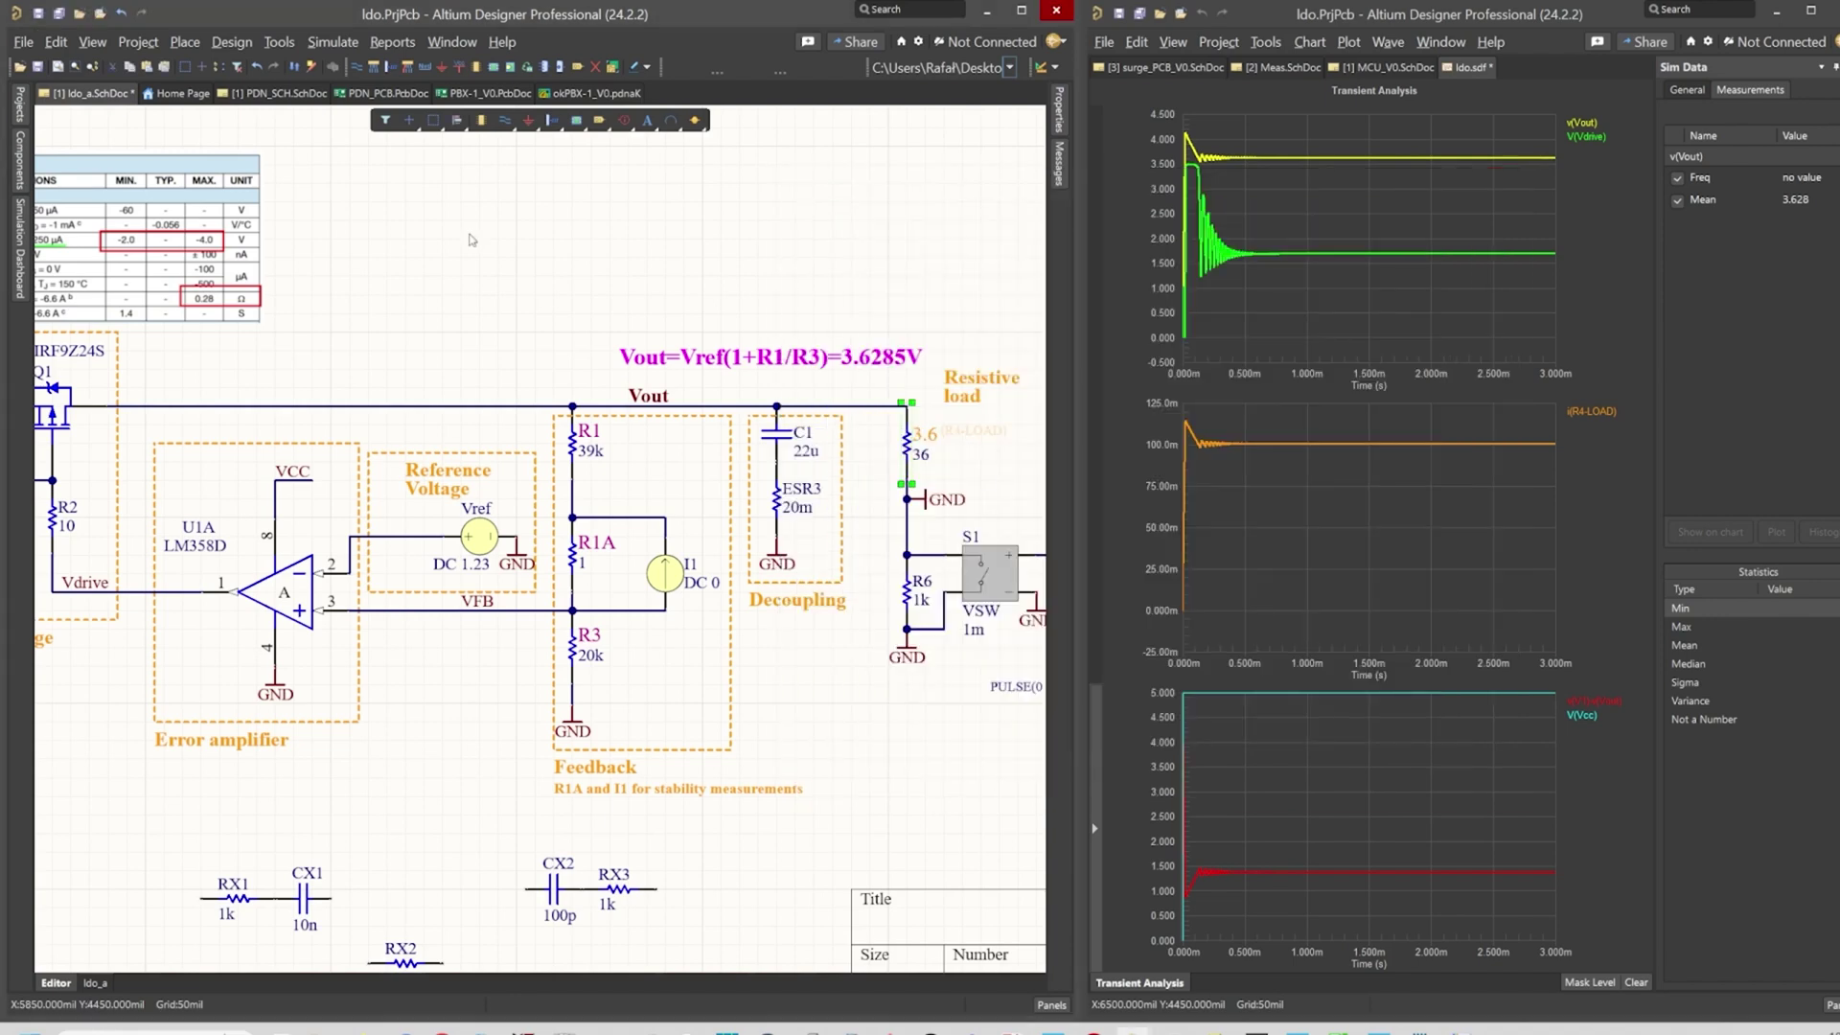
# Open the simulation setup, collapse the Transient settings and expand the AC Sweep settings.
pyautogui.moveTo(189, 349); pyautogui.dragTo(387, 319, button='right')
pyautogui.click(20, 250)
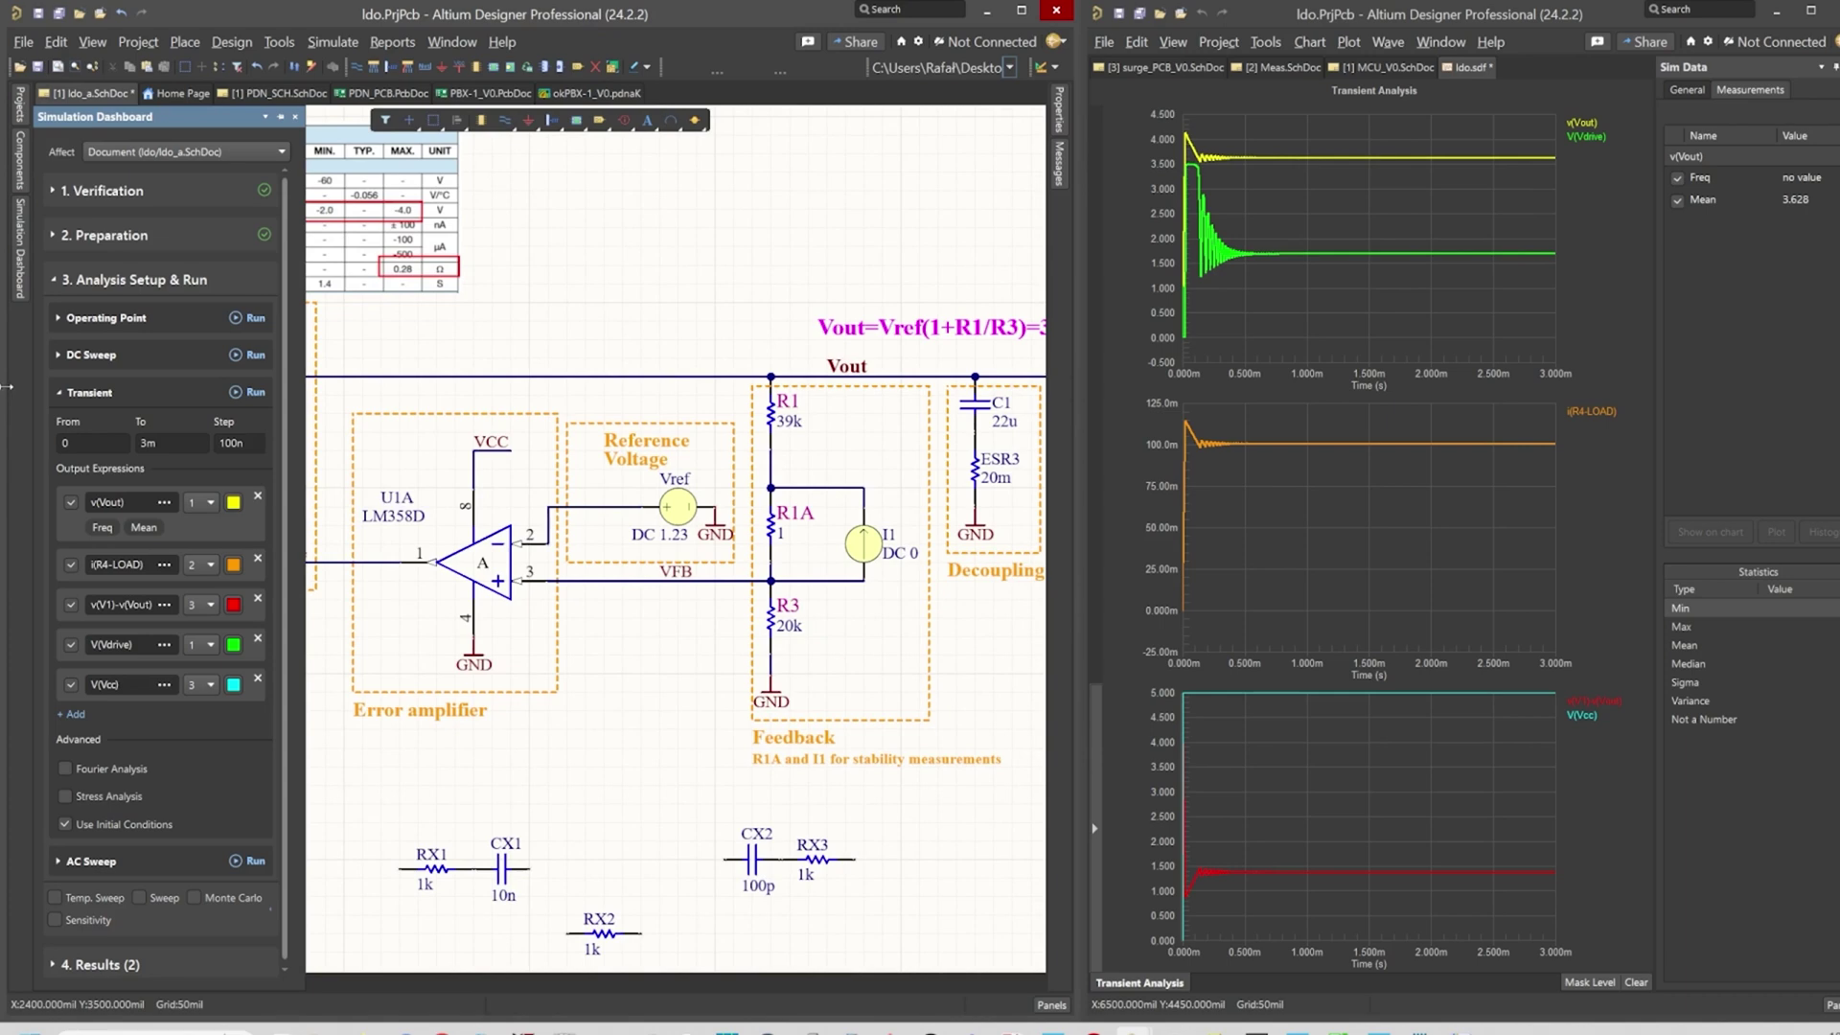
pyautogui.click(61, 394)
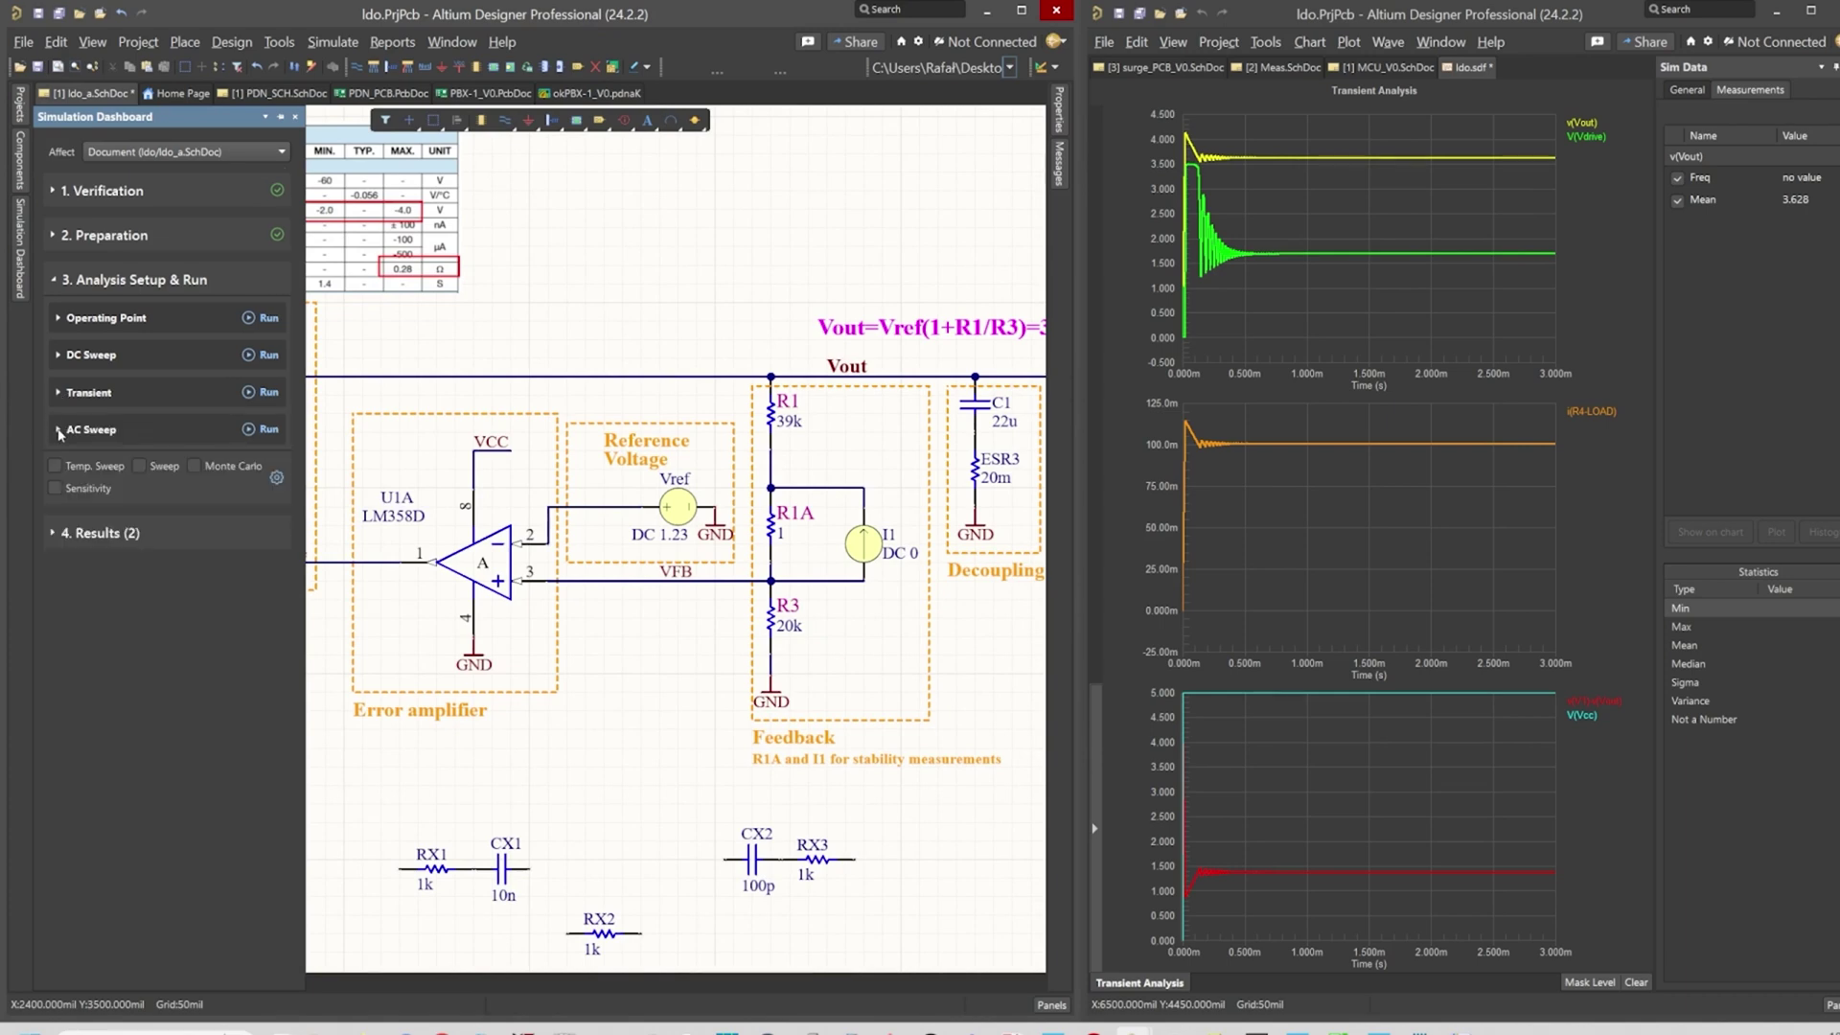
pyautogui.click(59, 431)
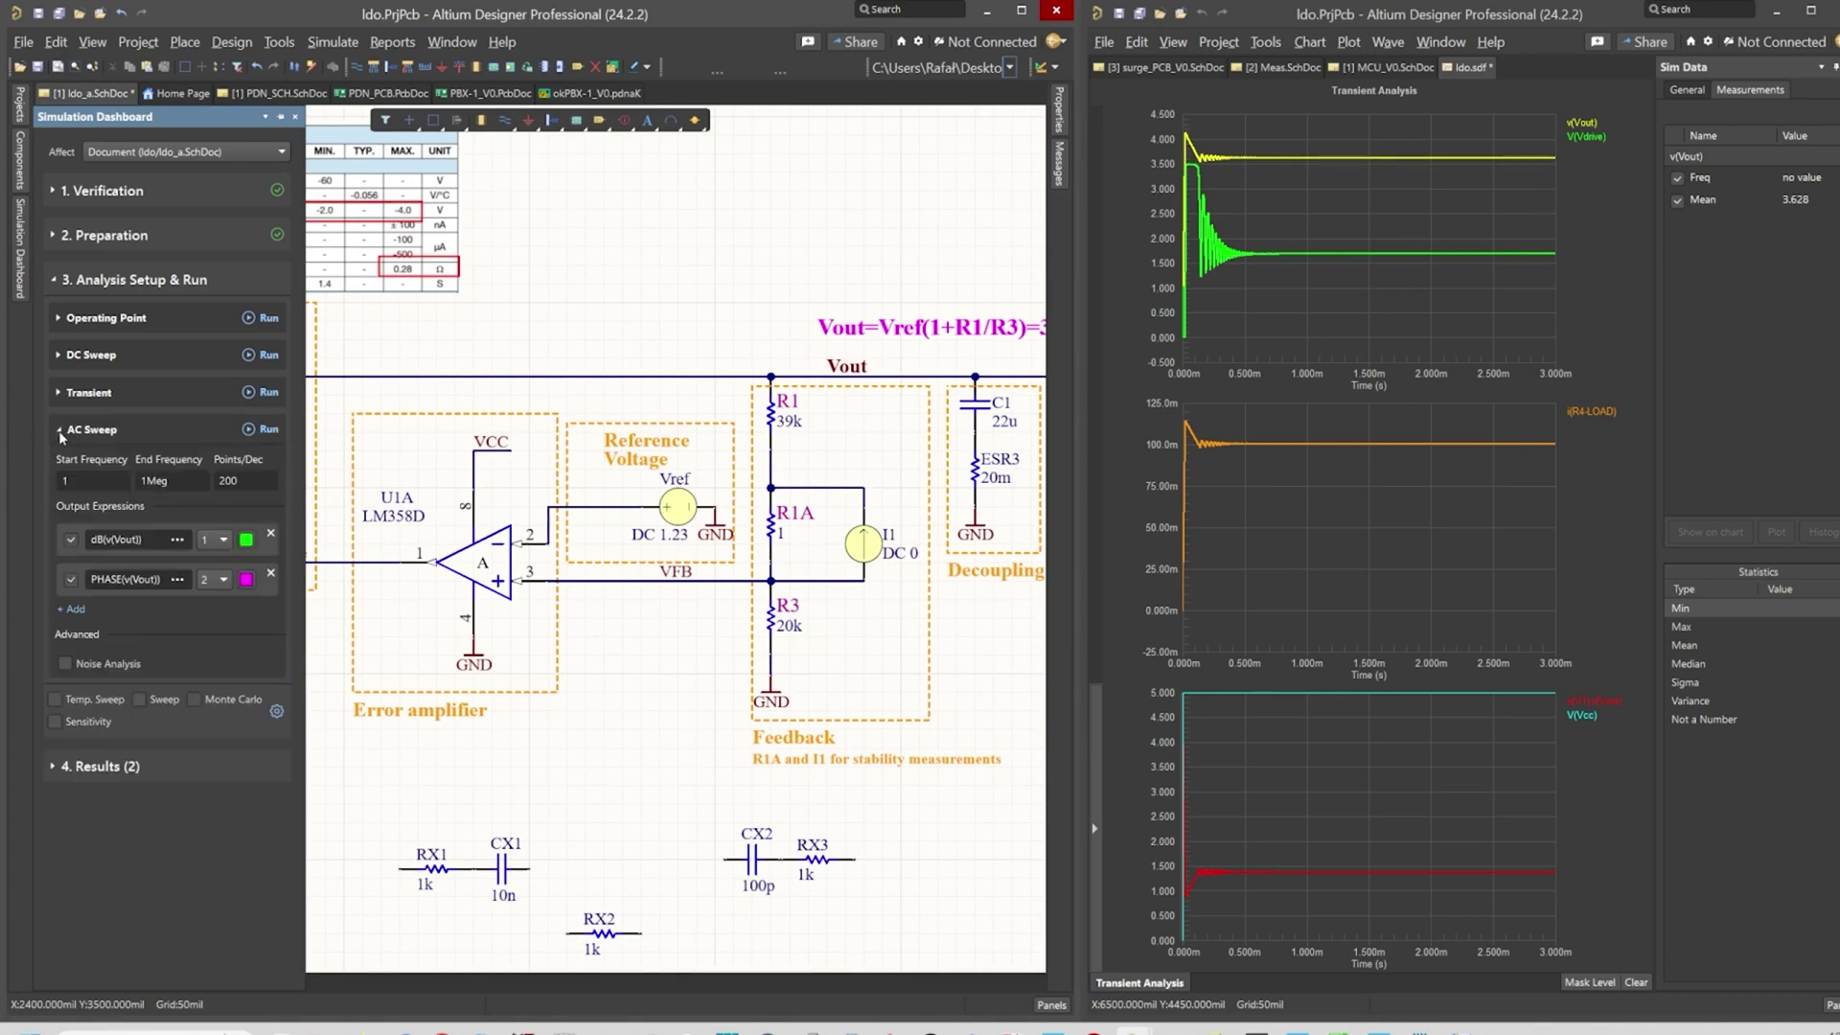
# Check the parameters of current source I1 and inspect the feedback section around R1A.
pyautogui.doubleClick(876, 539)
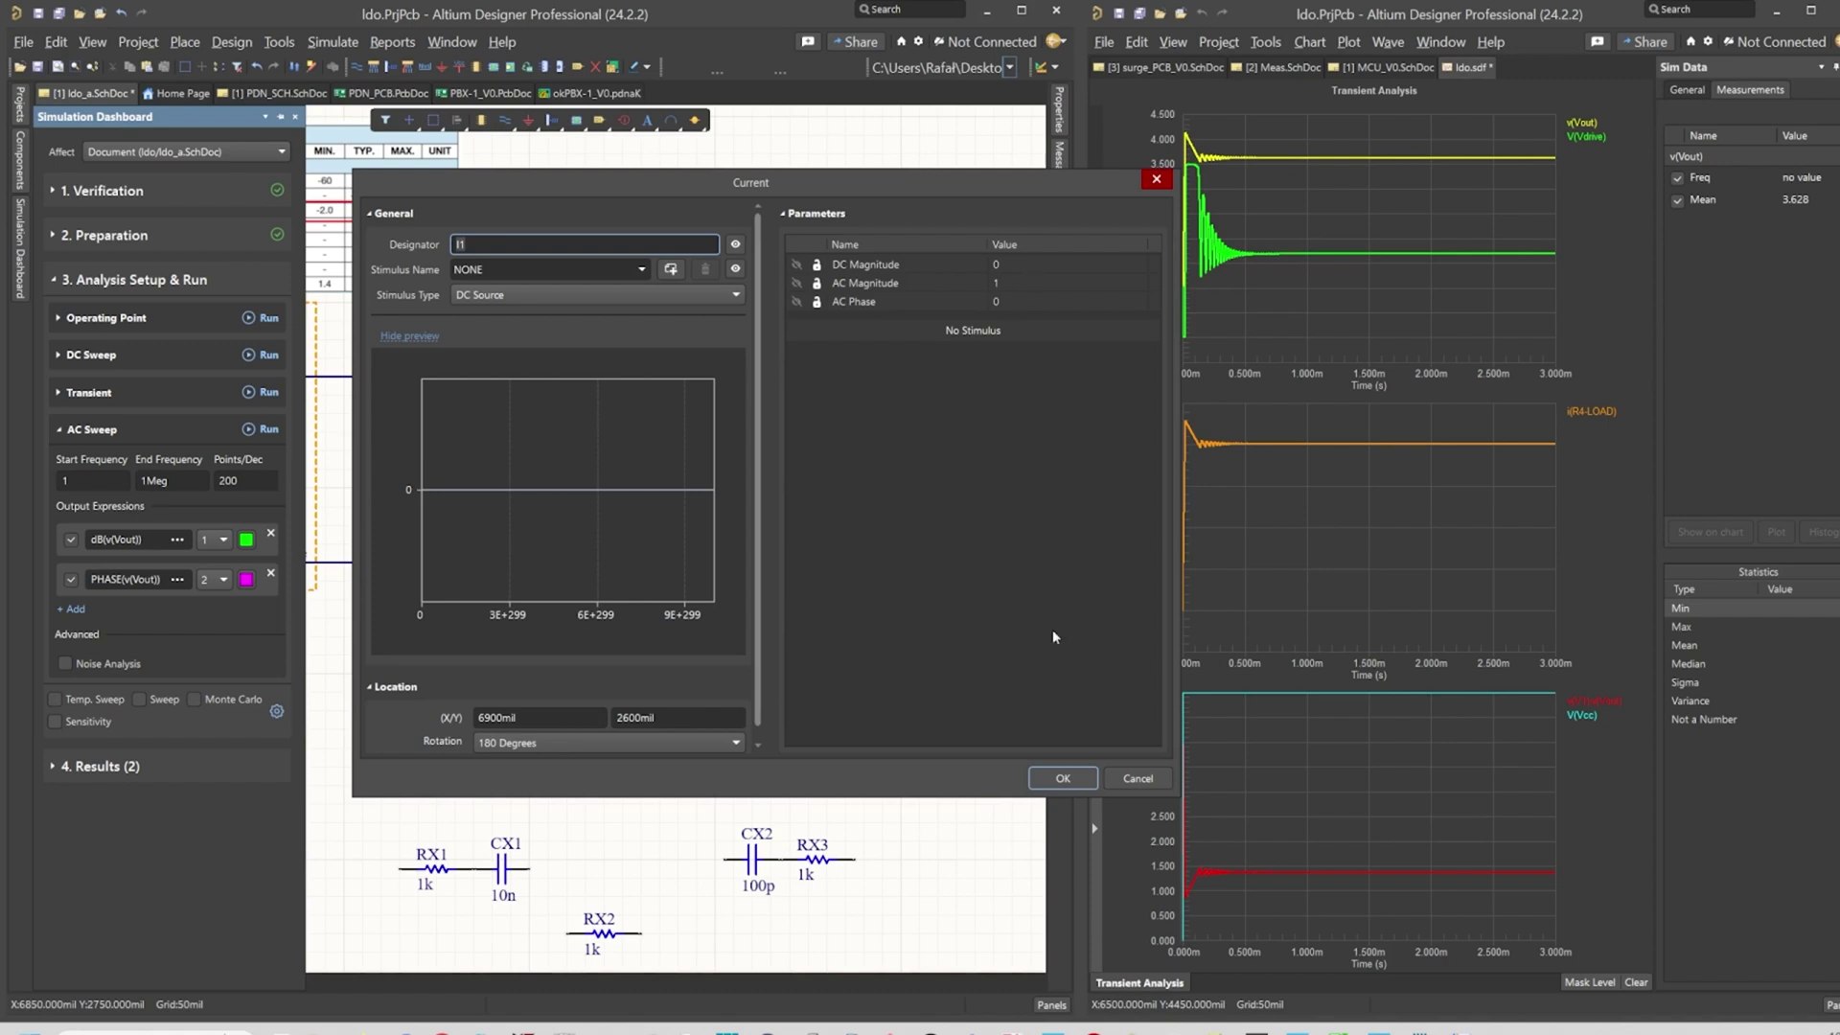
pyautogui.click(1063, 778)
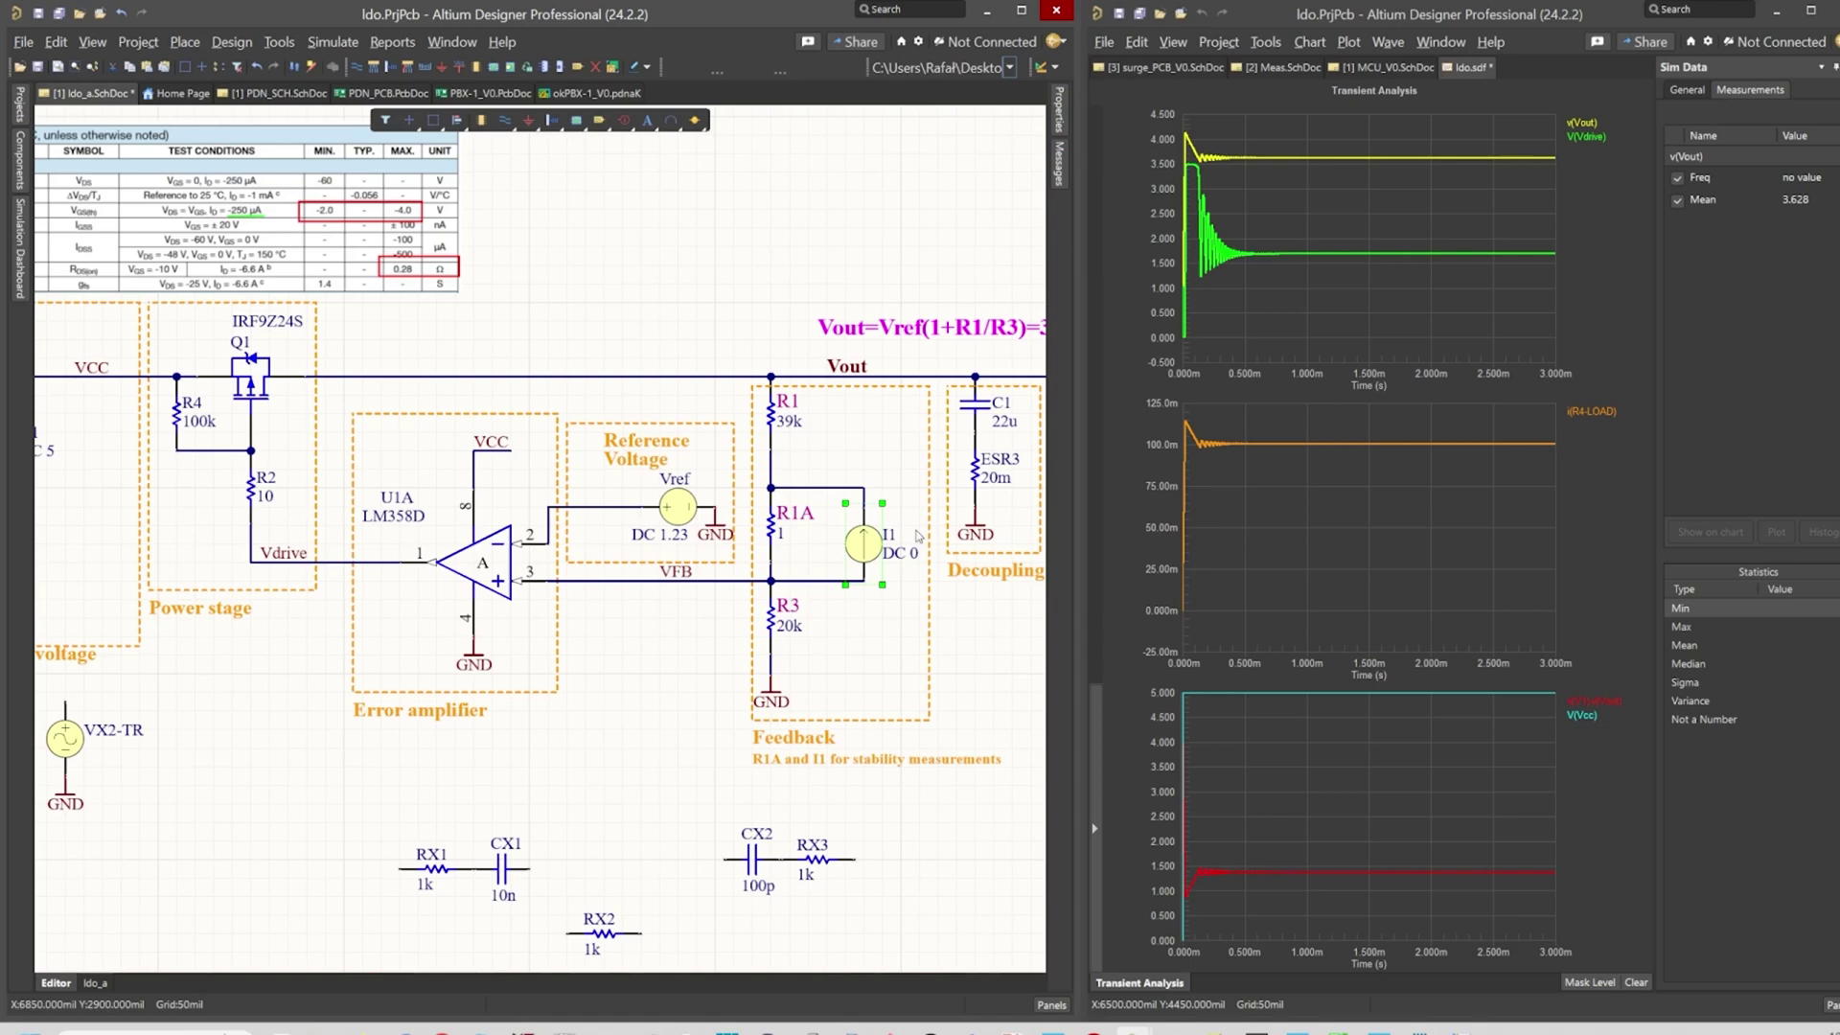
pyautogui.click(787, 552)
pyautogui.moveTo(948, 637); pyautogui.dragTo(776, 648, button='right')
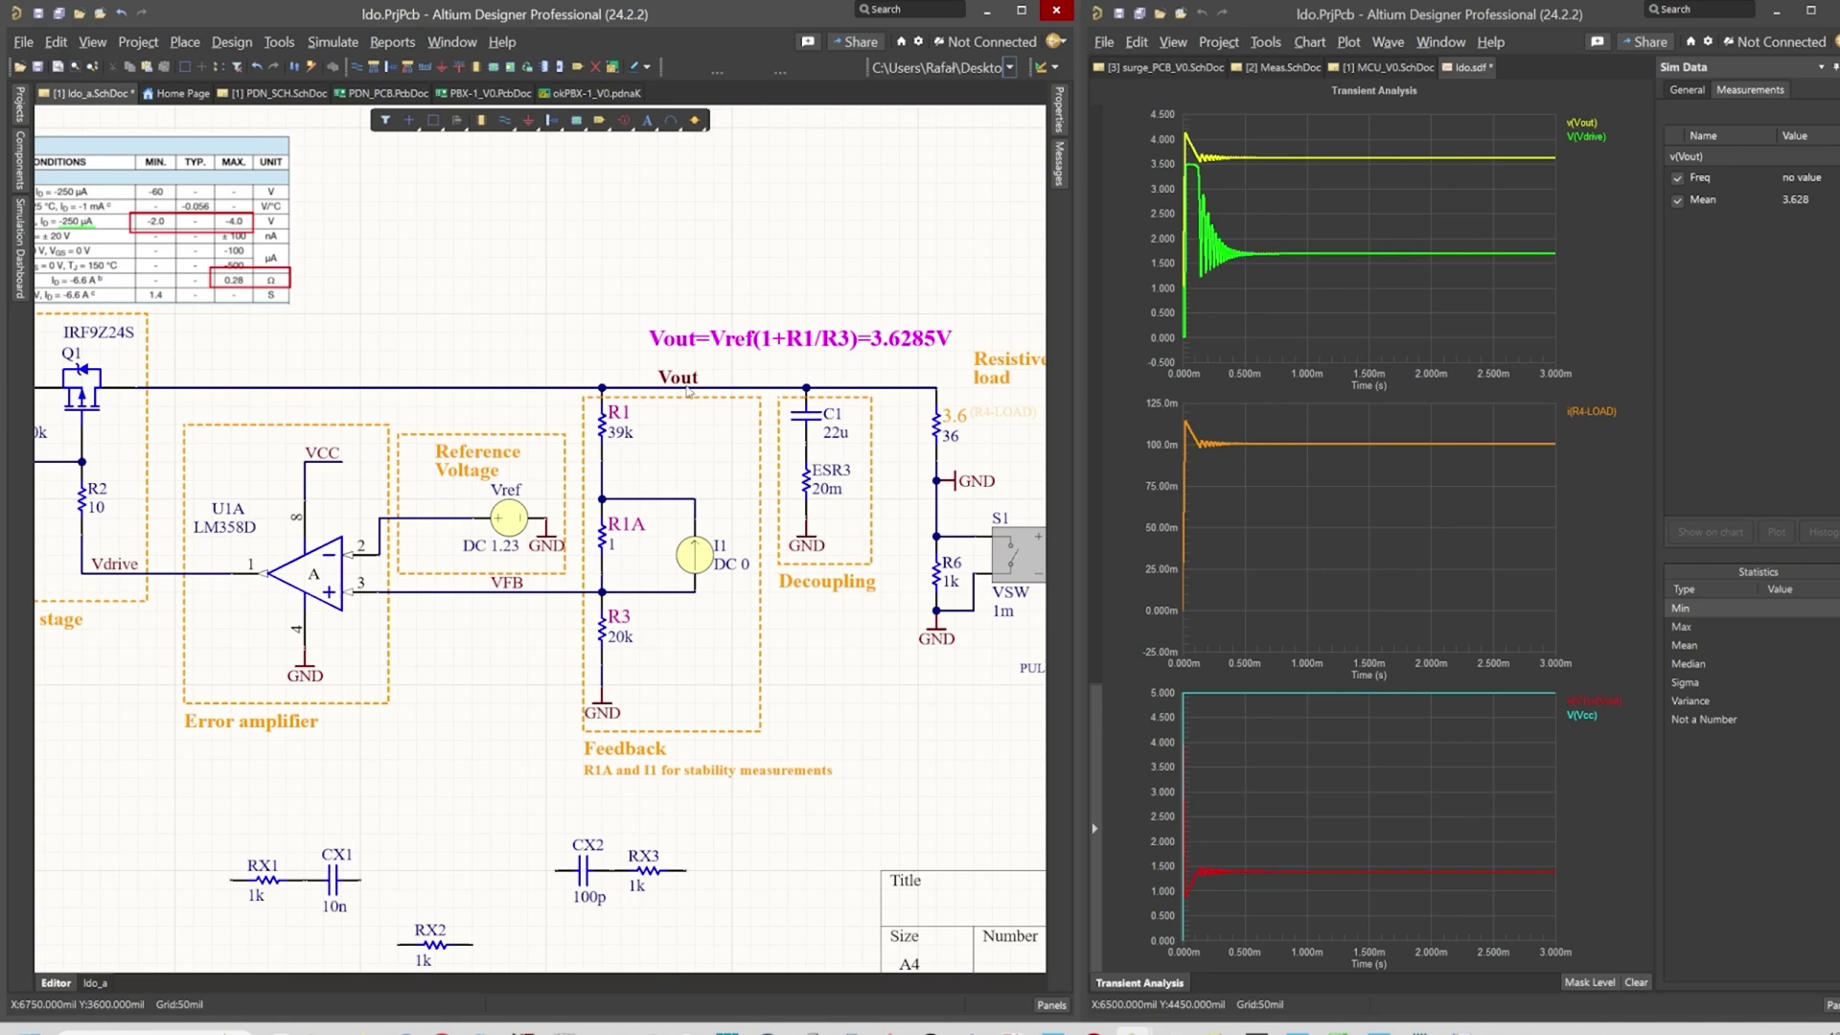
pyautogui.moveTo(686, 468); pyautogui.dragTo(816, 472, button='right')
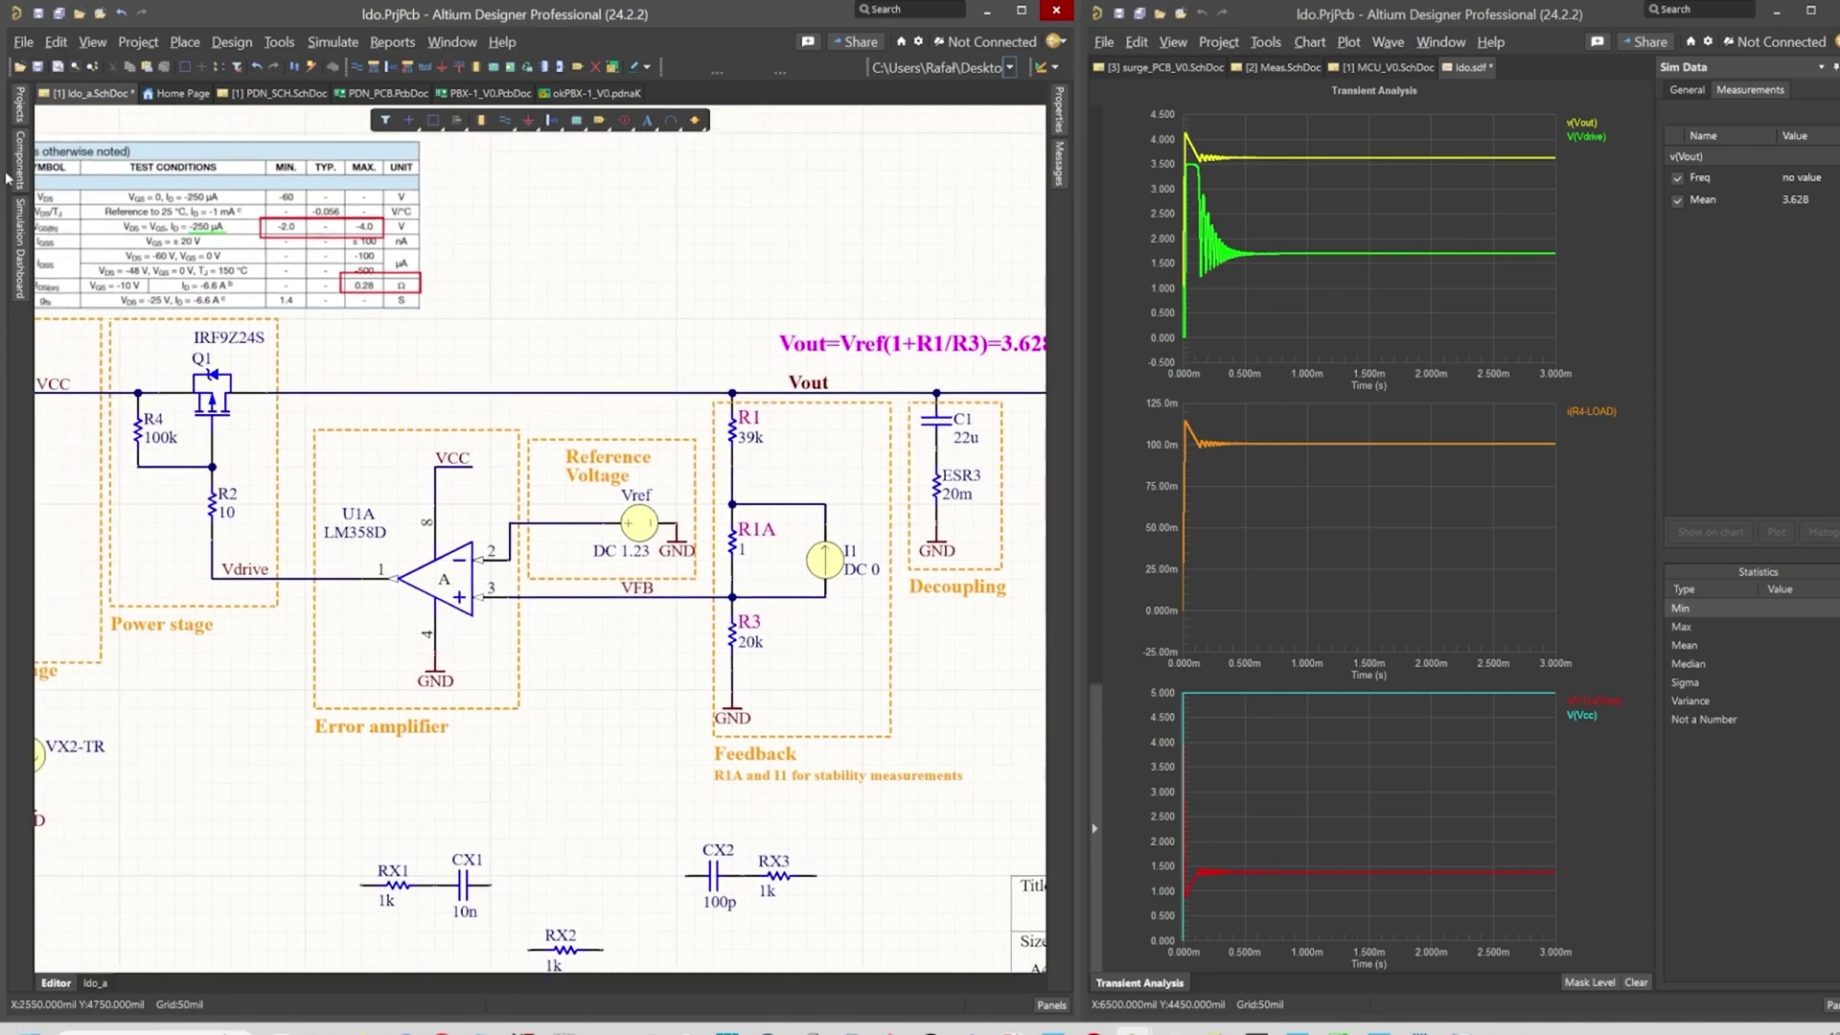
# Review the AC Sweep frequency range, run the AC Sweep and dismiss the messages.
pyautogui.moveTo(25, 263)
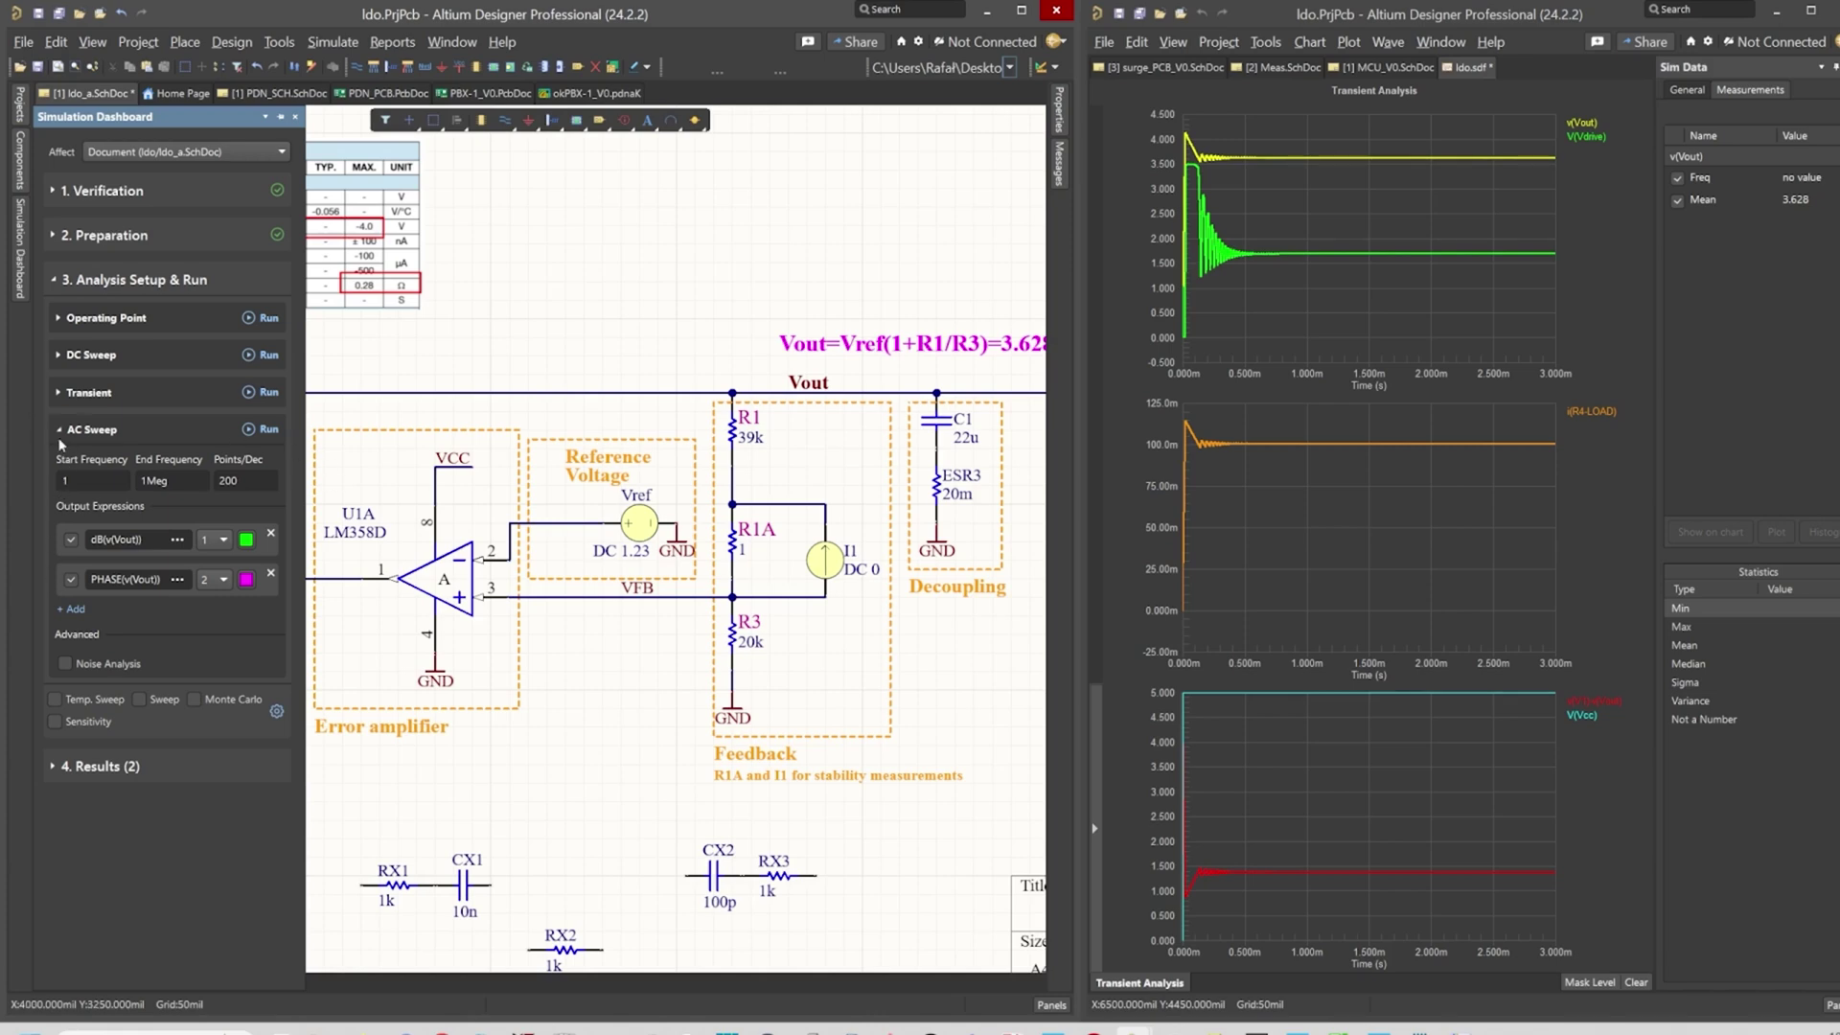
pyautogui.click(84, 480)
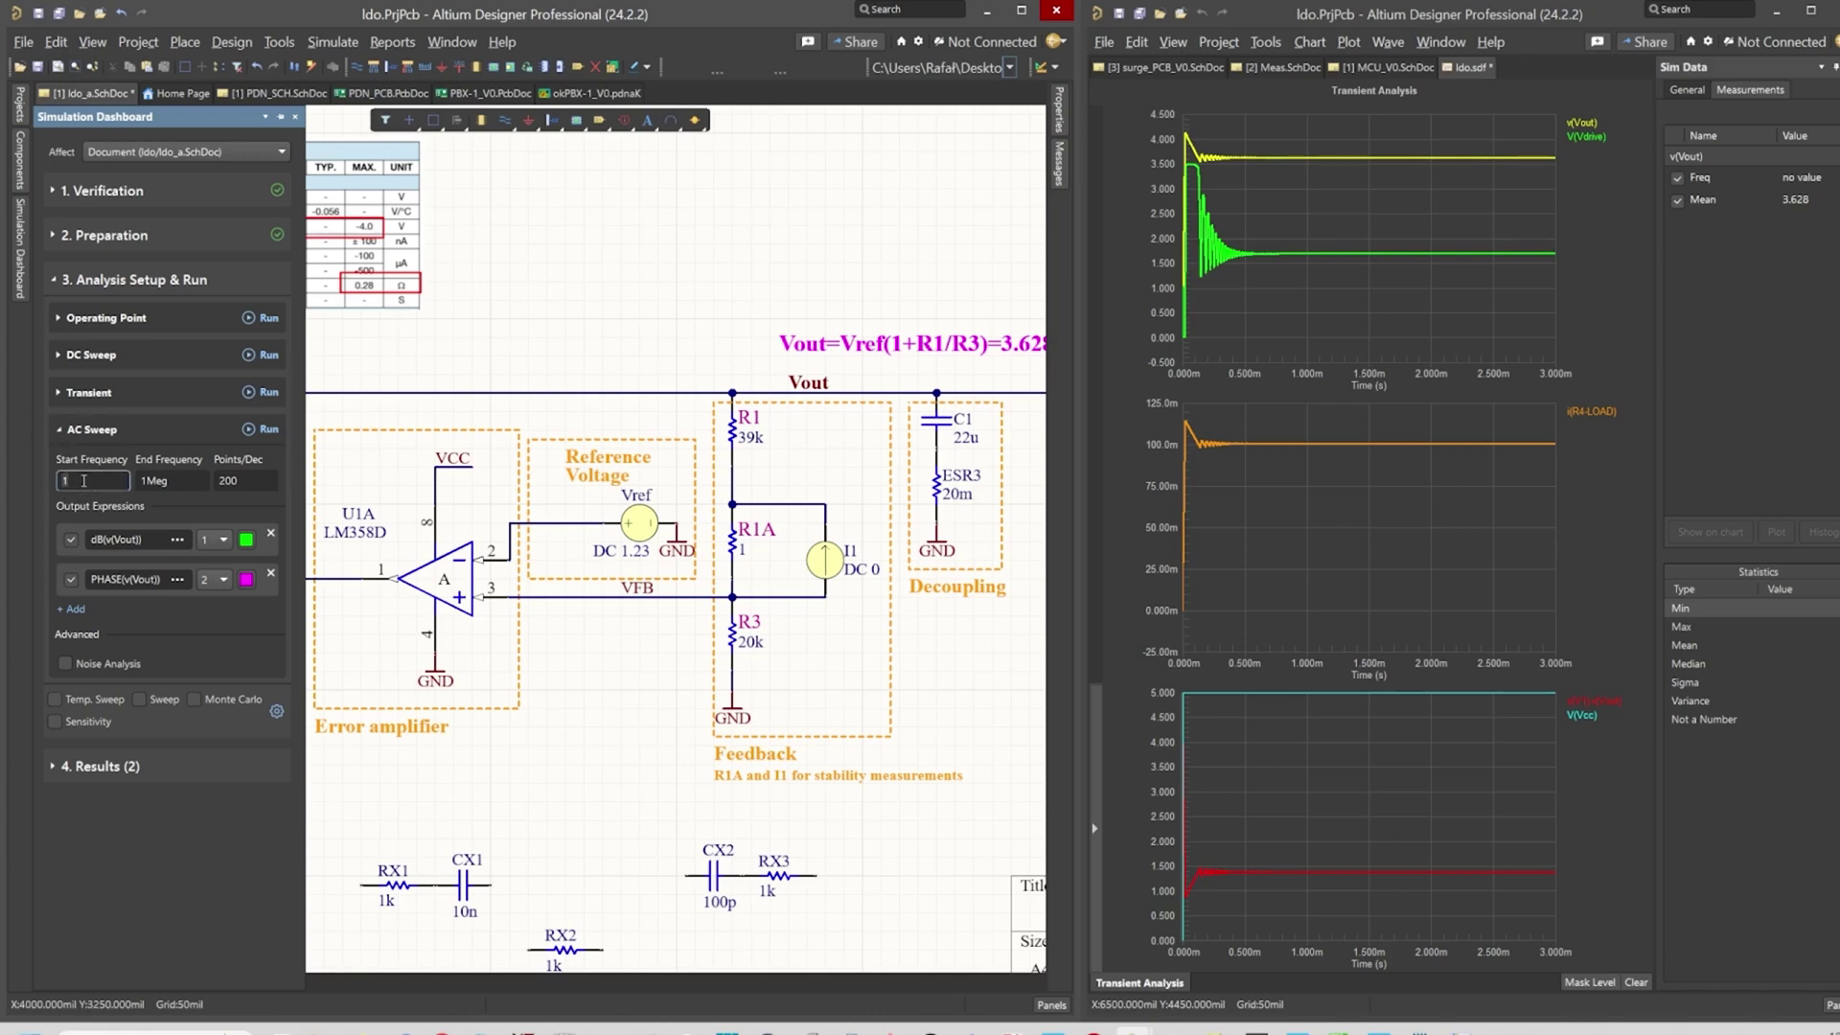
pyautogui.click(182, 477)
pyautogui.click(248, 430)
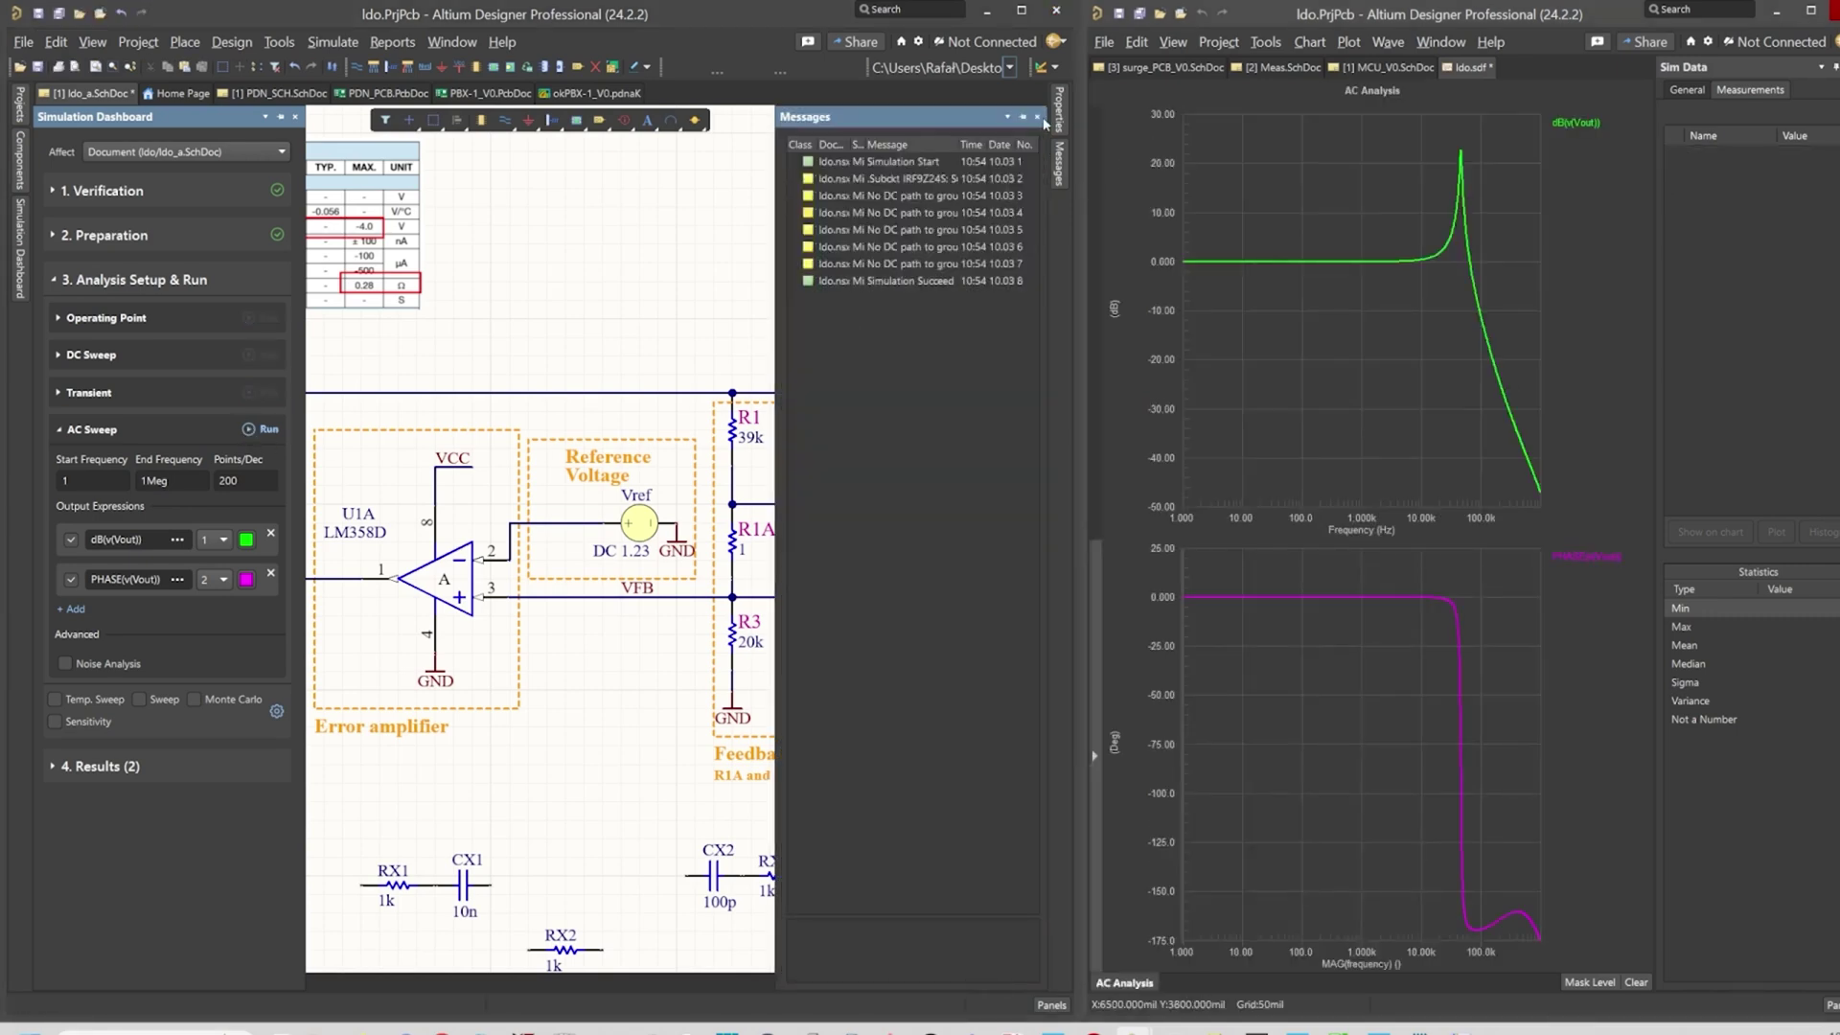
pyautogui.click(1038, 117)
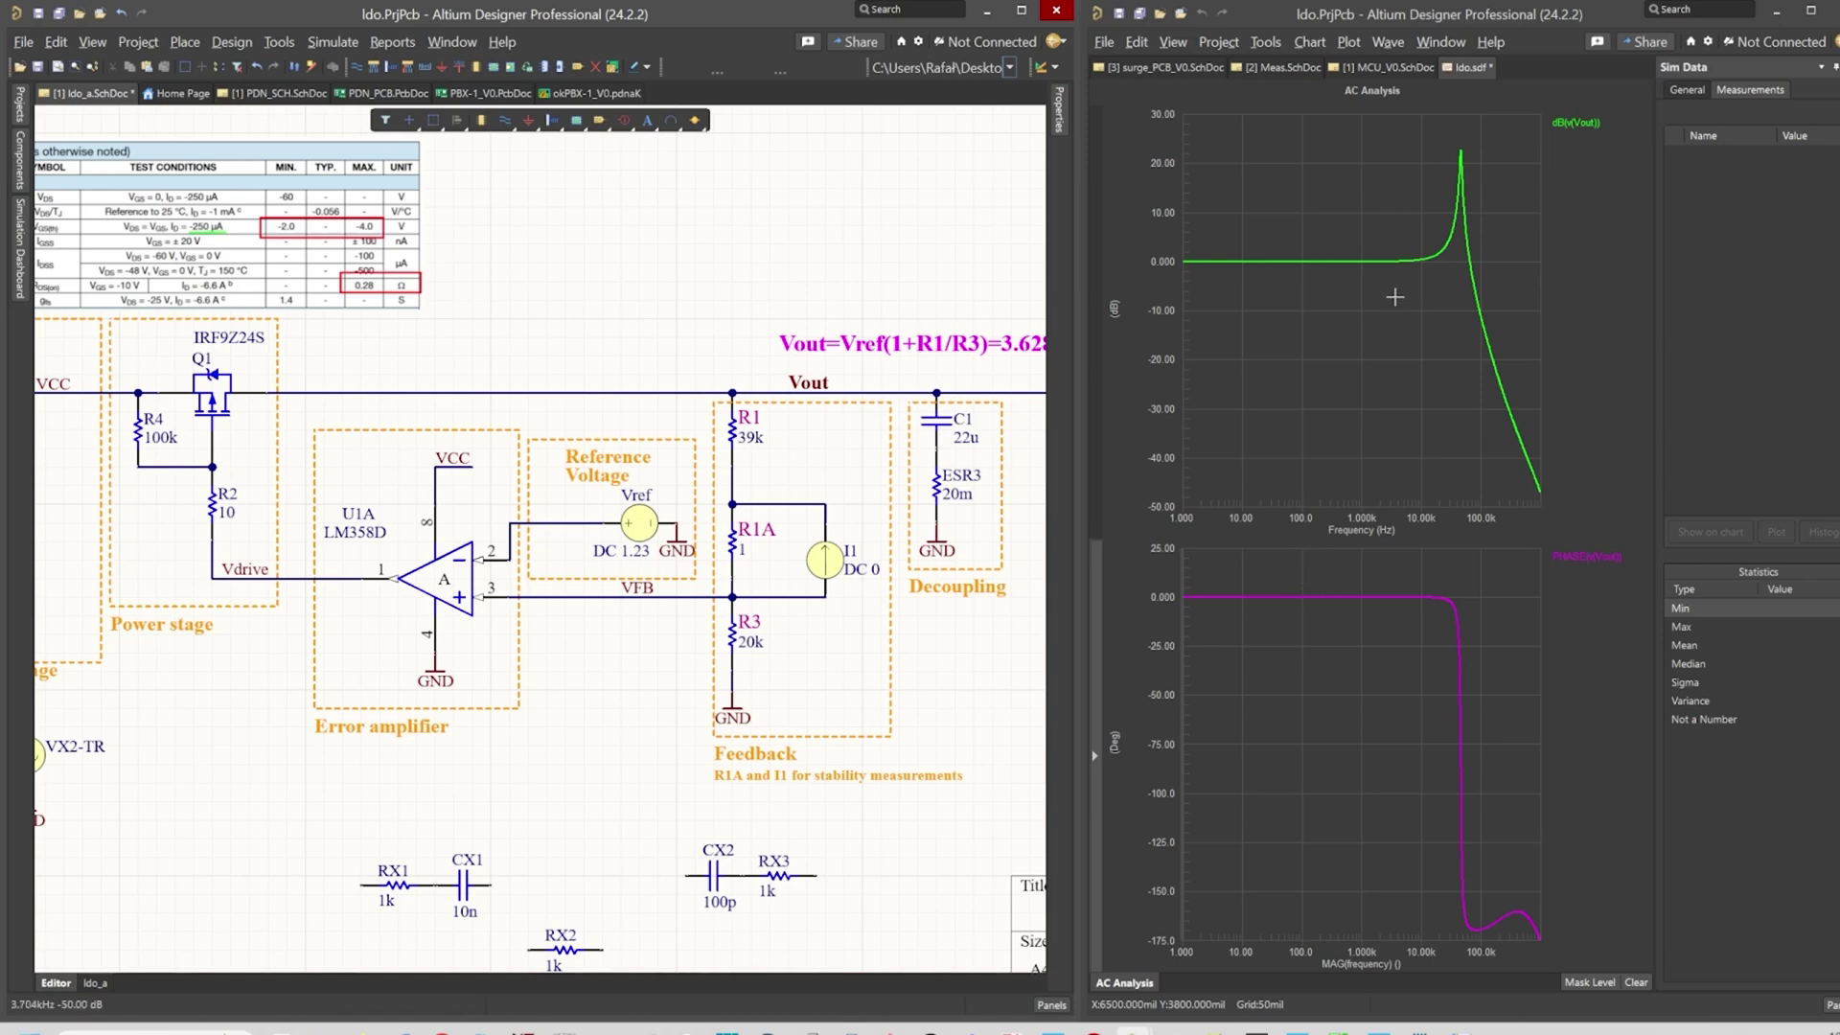
# Examine the schematic from the power stage to the resistive load alongside the AC gain and phase plots.
pyautogui.moveTo(636, 546); pyautogui.dragTo(696, 566, button='right')
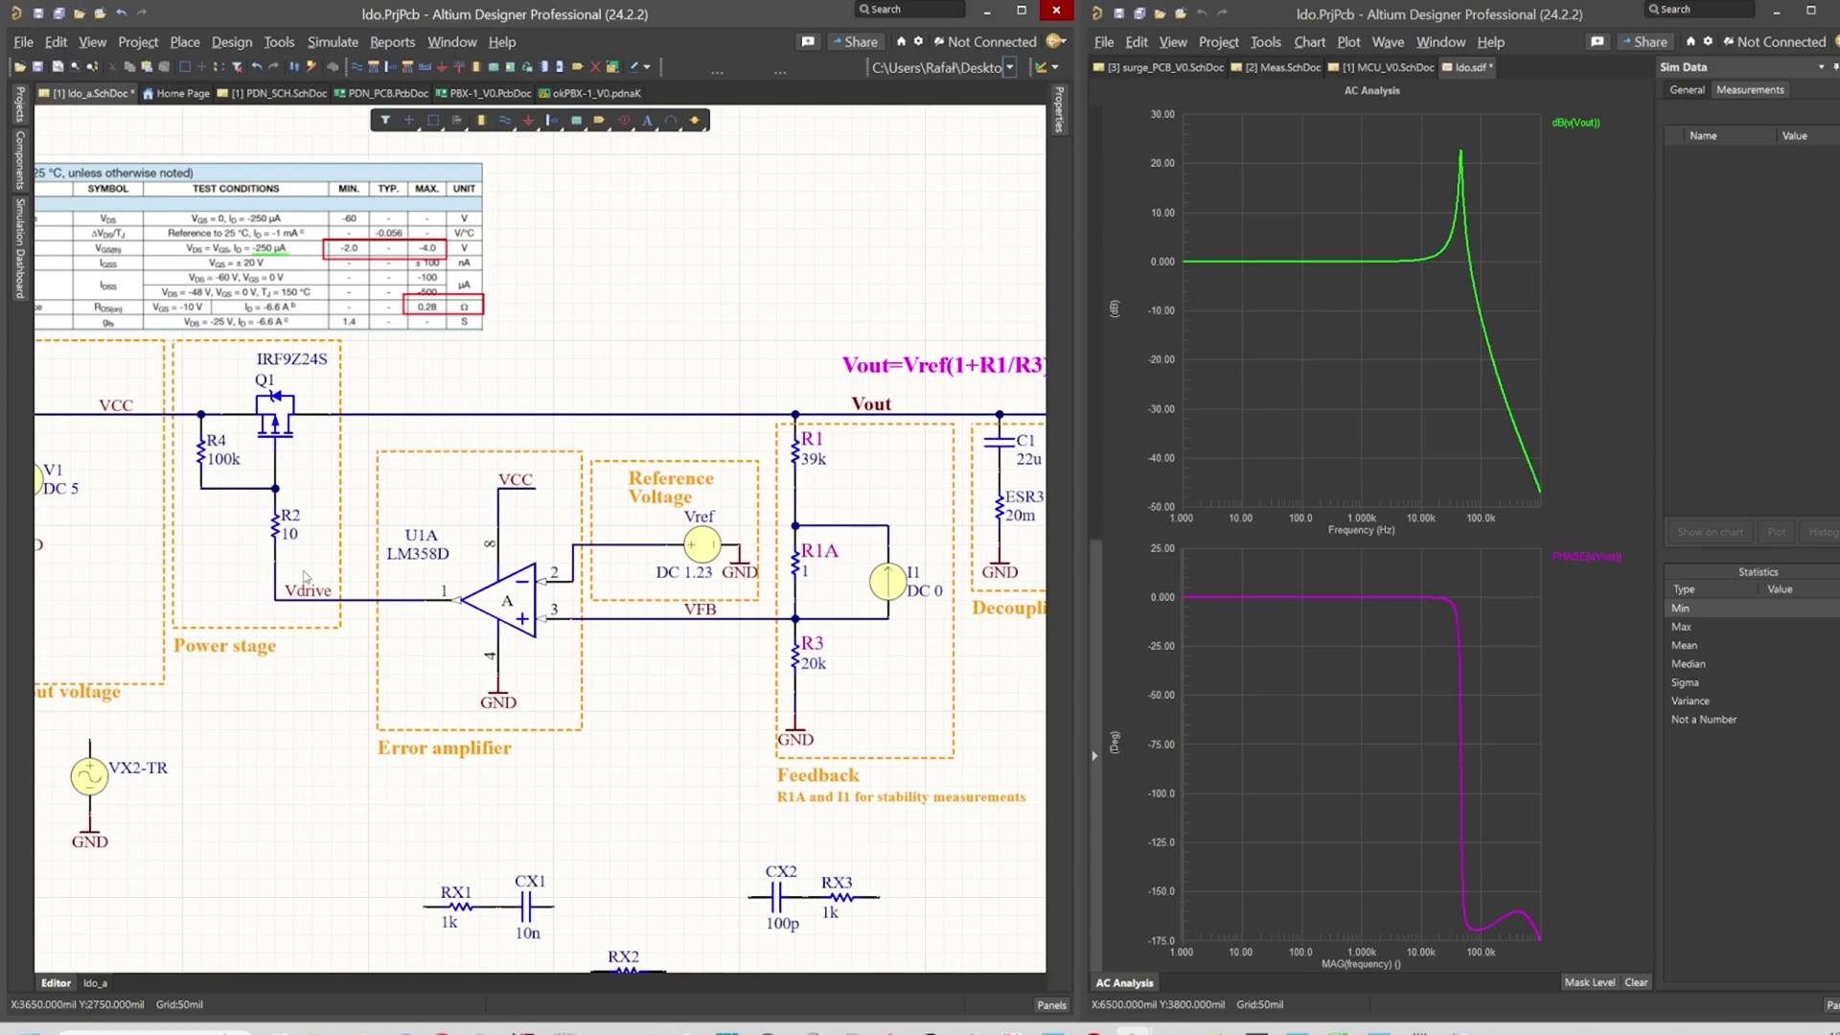
pyautogui.moveTo(693, 564); pyautogui.dragTo(535, 529, button='right')
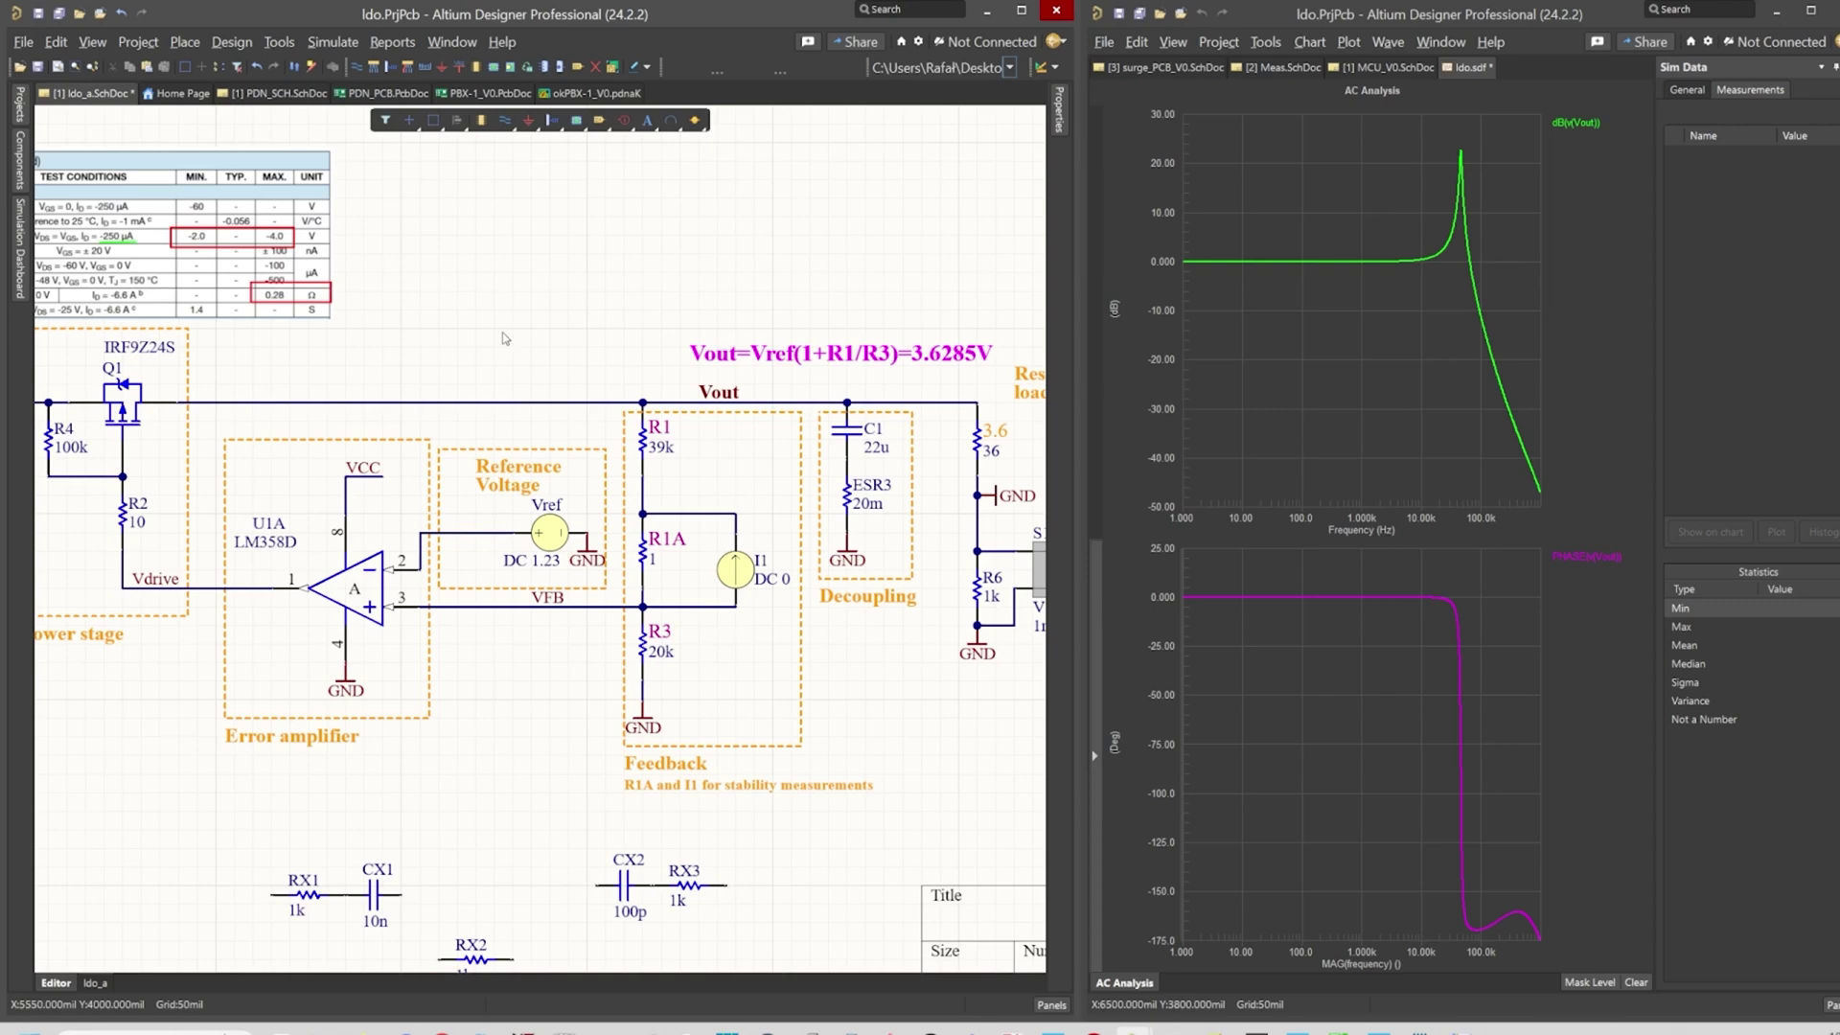
pyautogui.moveTo(533, 516); pyautogui.dragTo(601, 477, button='right')
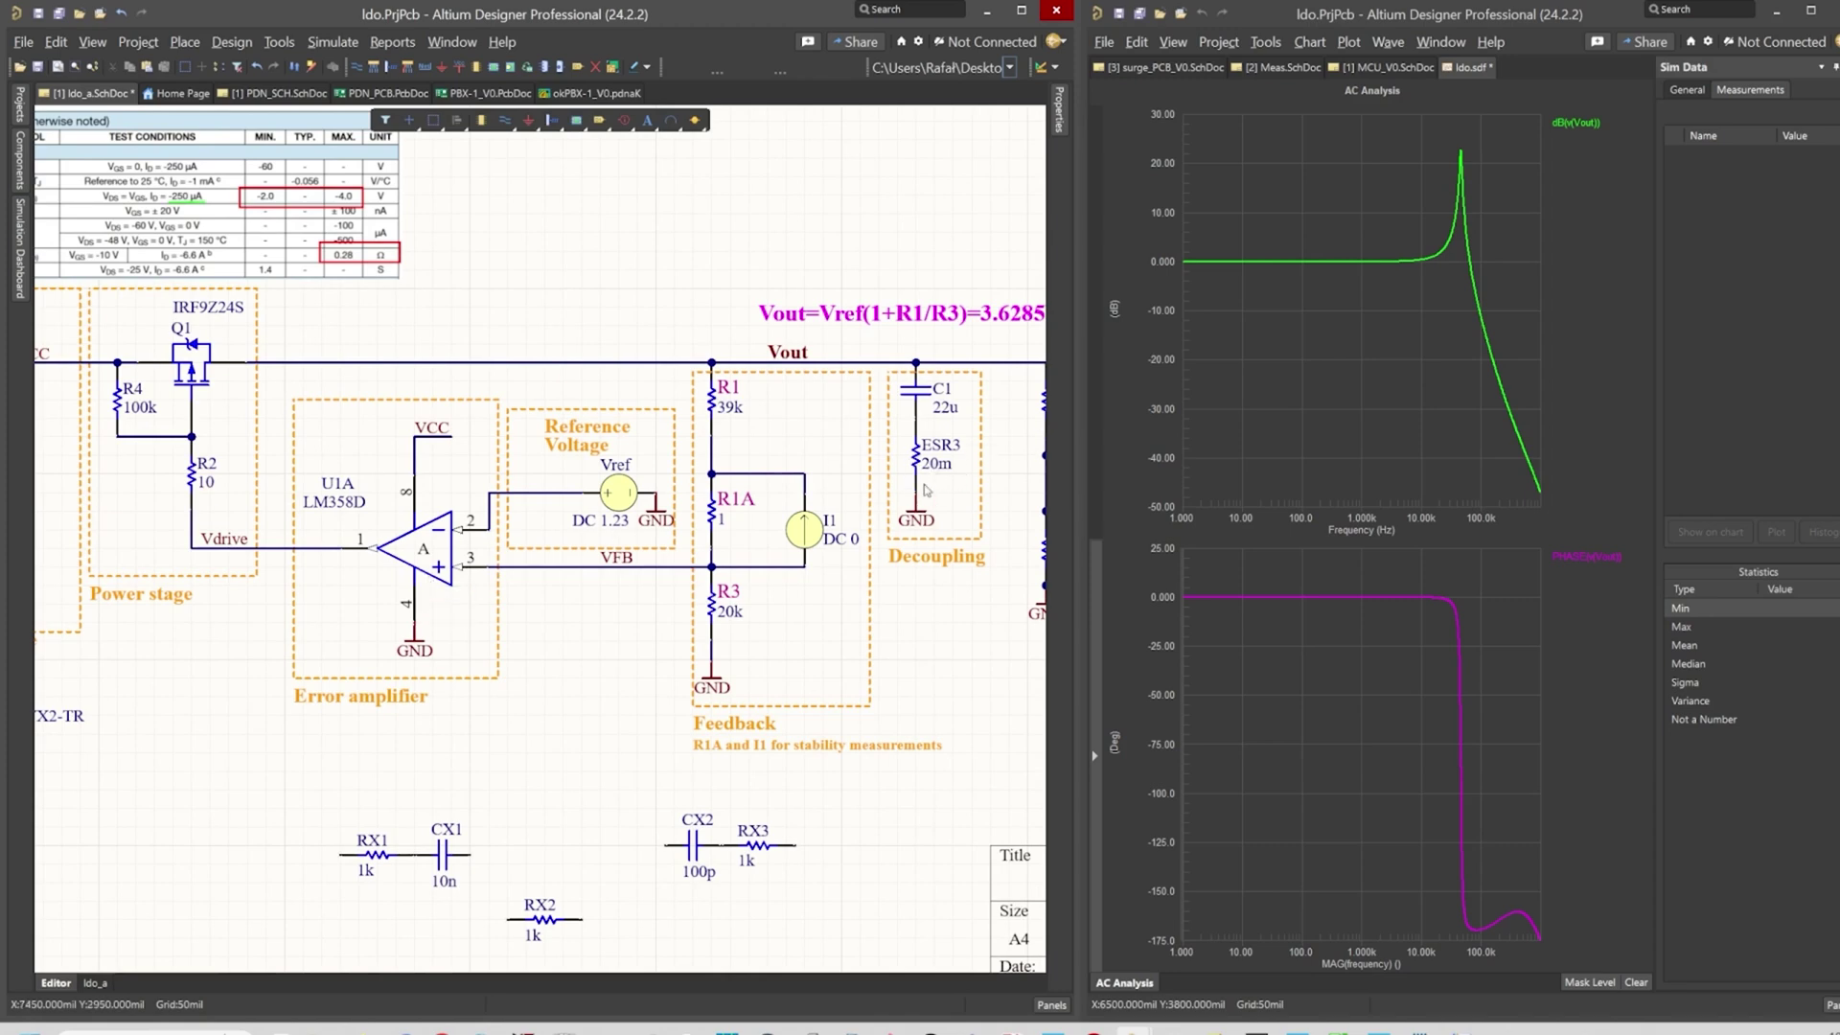
pyautogui.keyDown('shift'); pyautogui.hscroll(3, 927, 490); pyautogui.keyUp('shift')
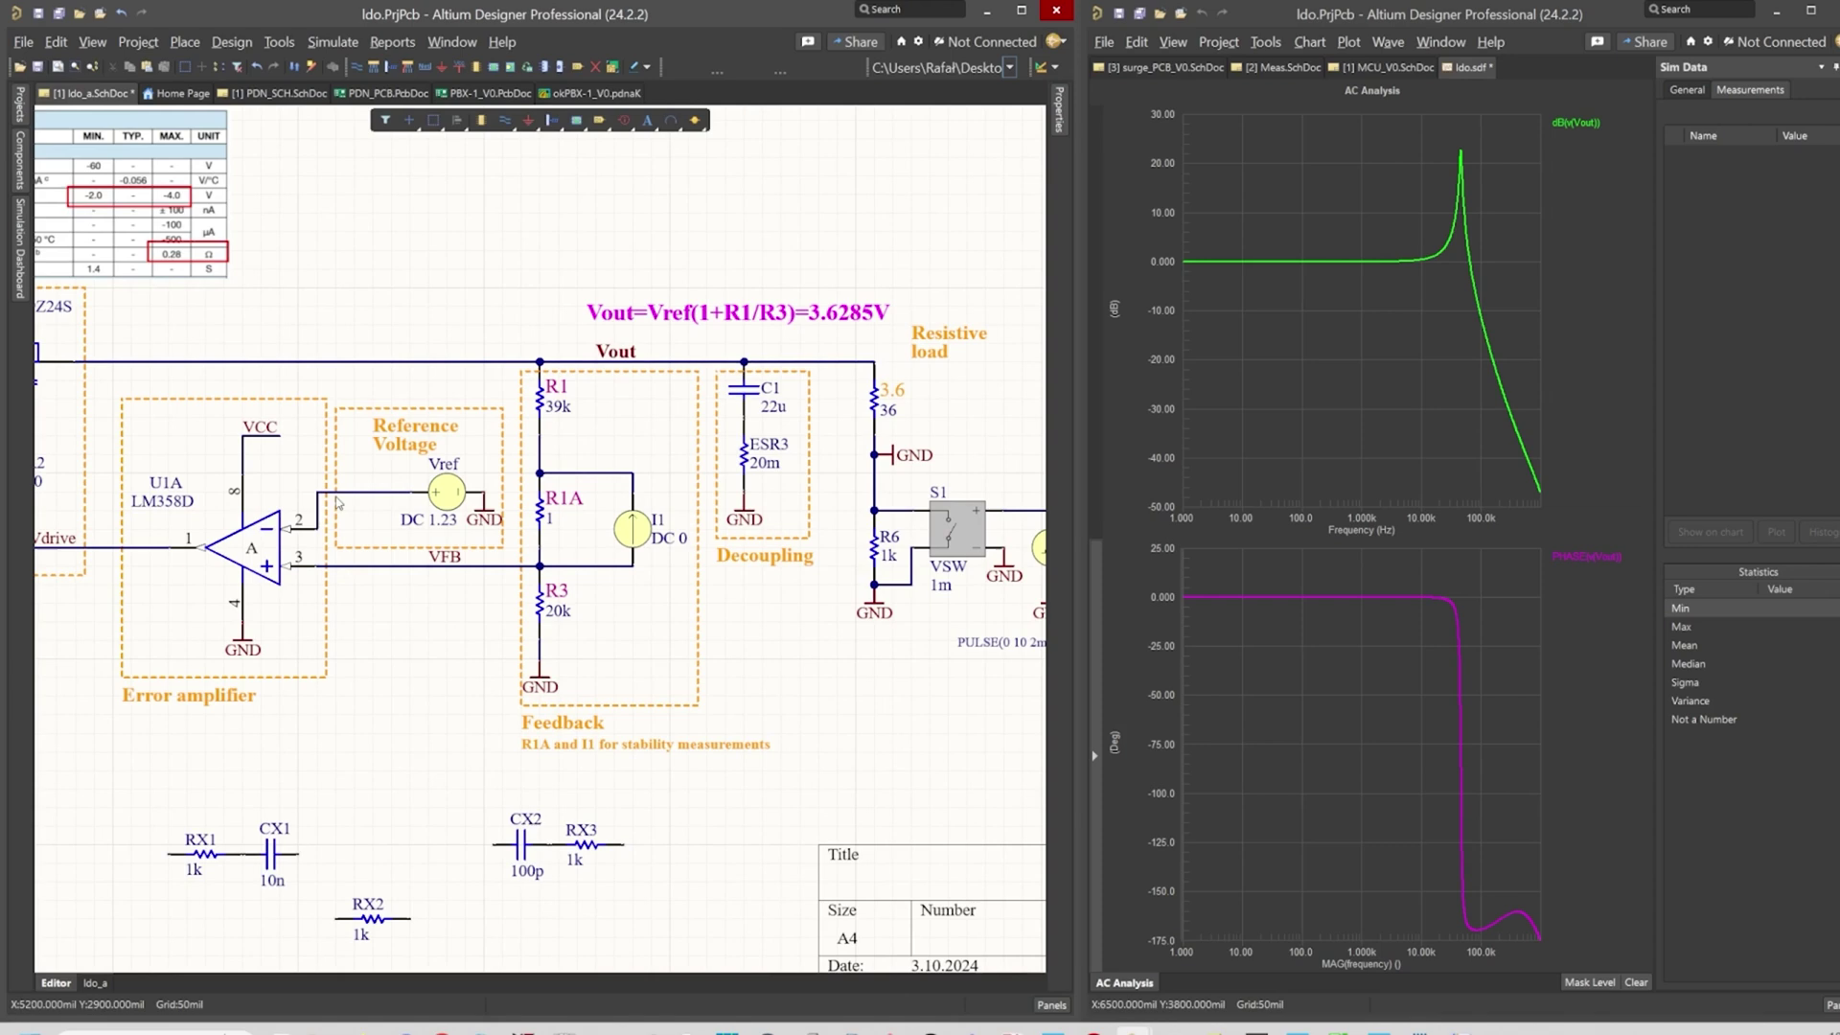
pyautogui.moveTo(338, 502); pyautogui.dragTo(372, 499, button='right')
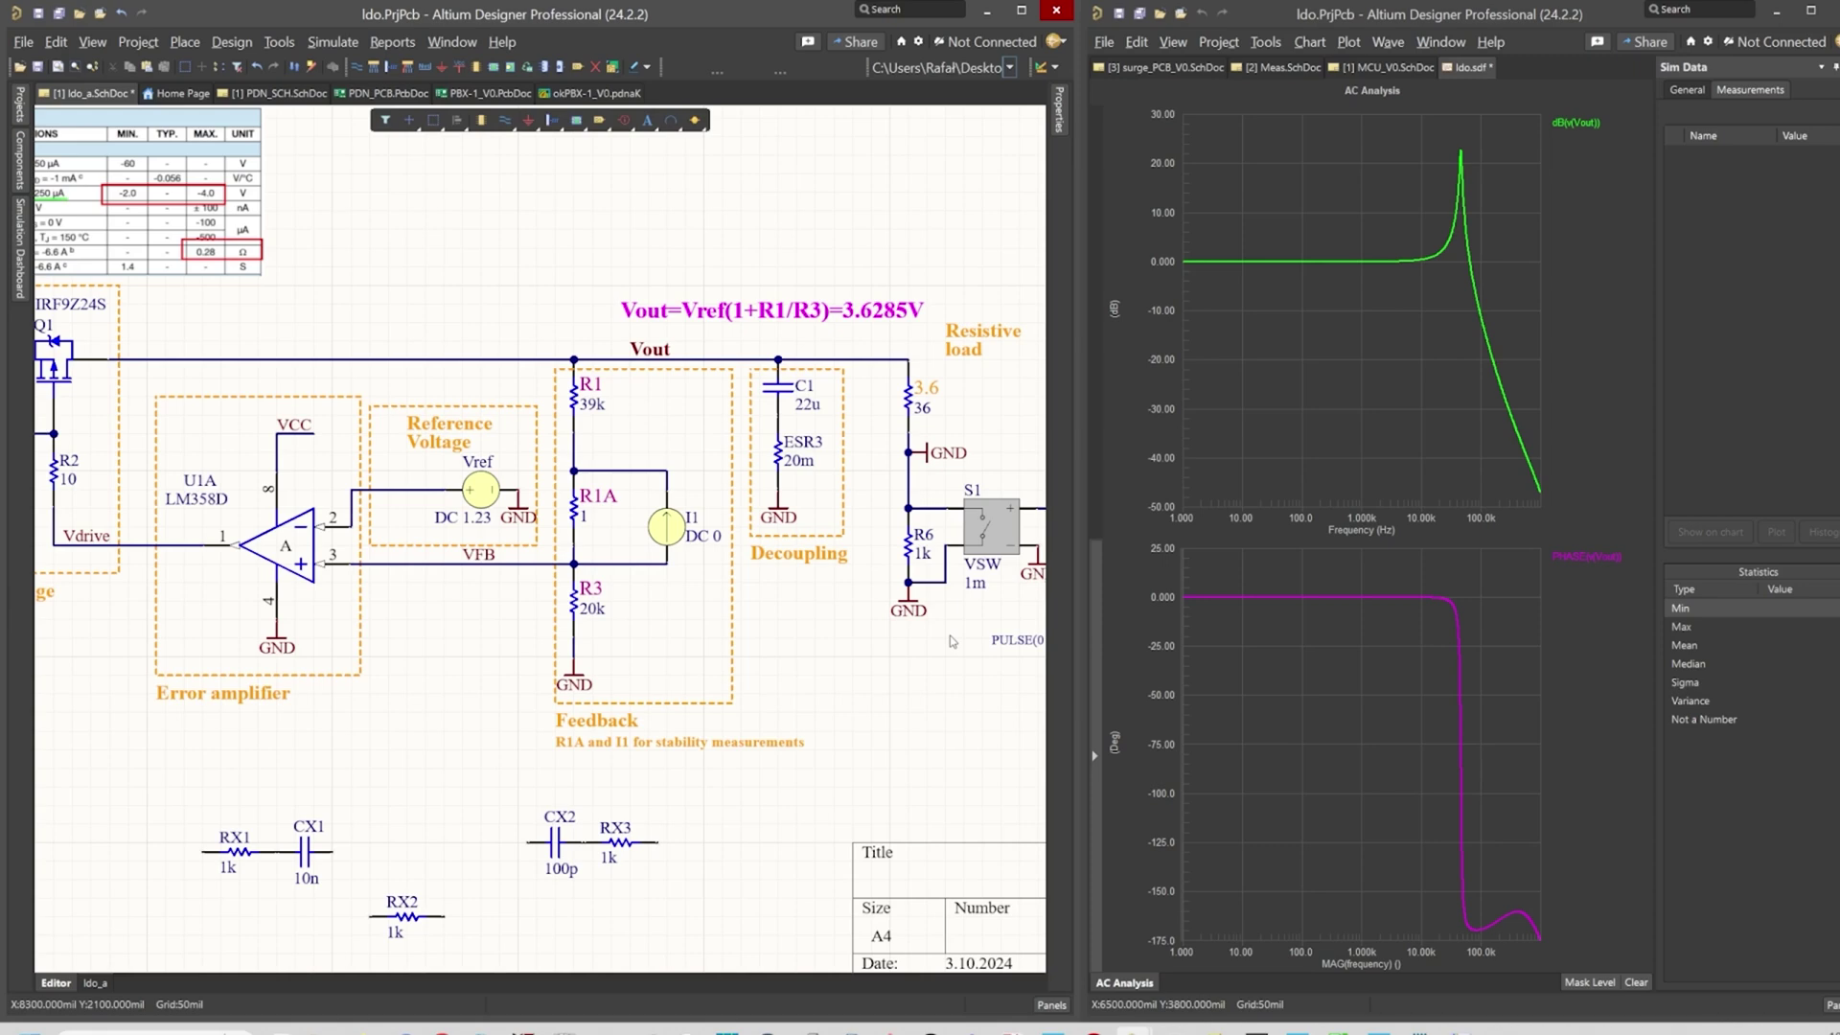
pyautogui.moveTo(231, 670); pyautogui.dragTo(210, 620, button='right')
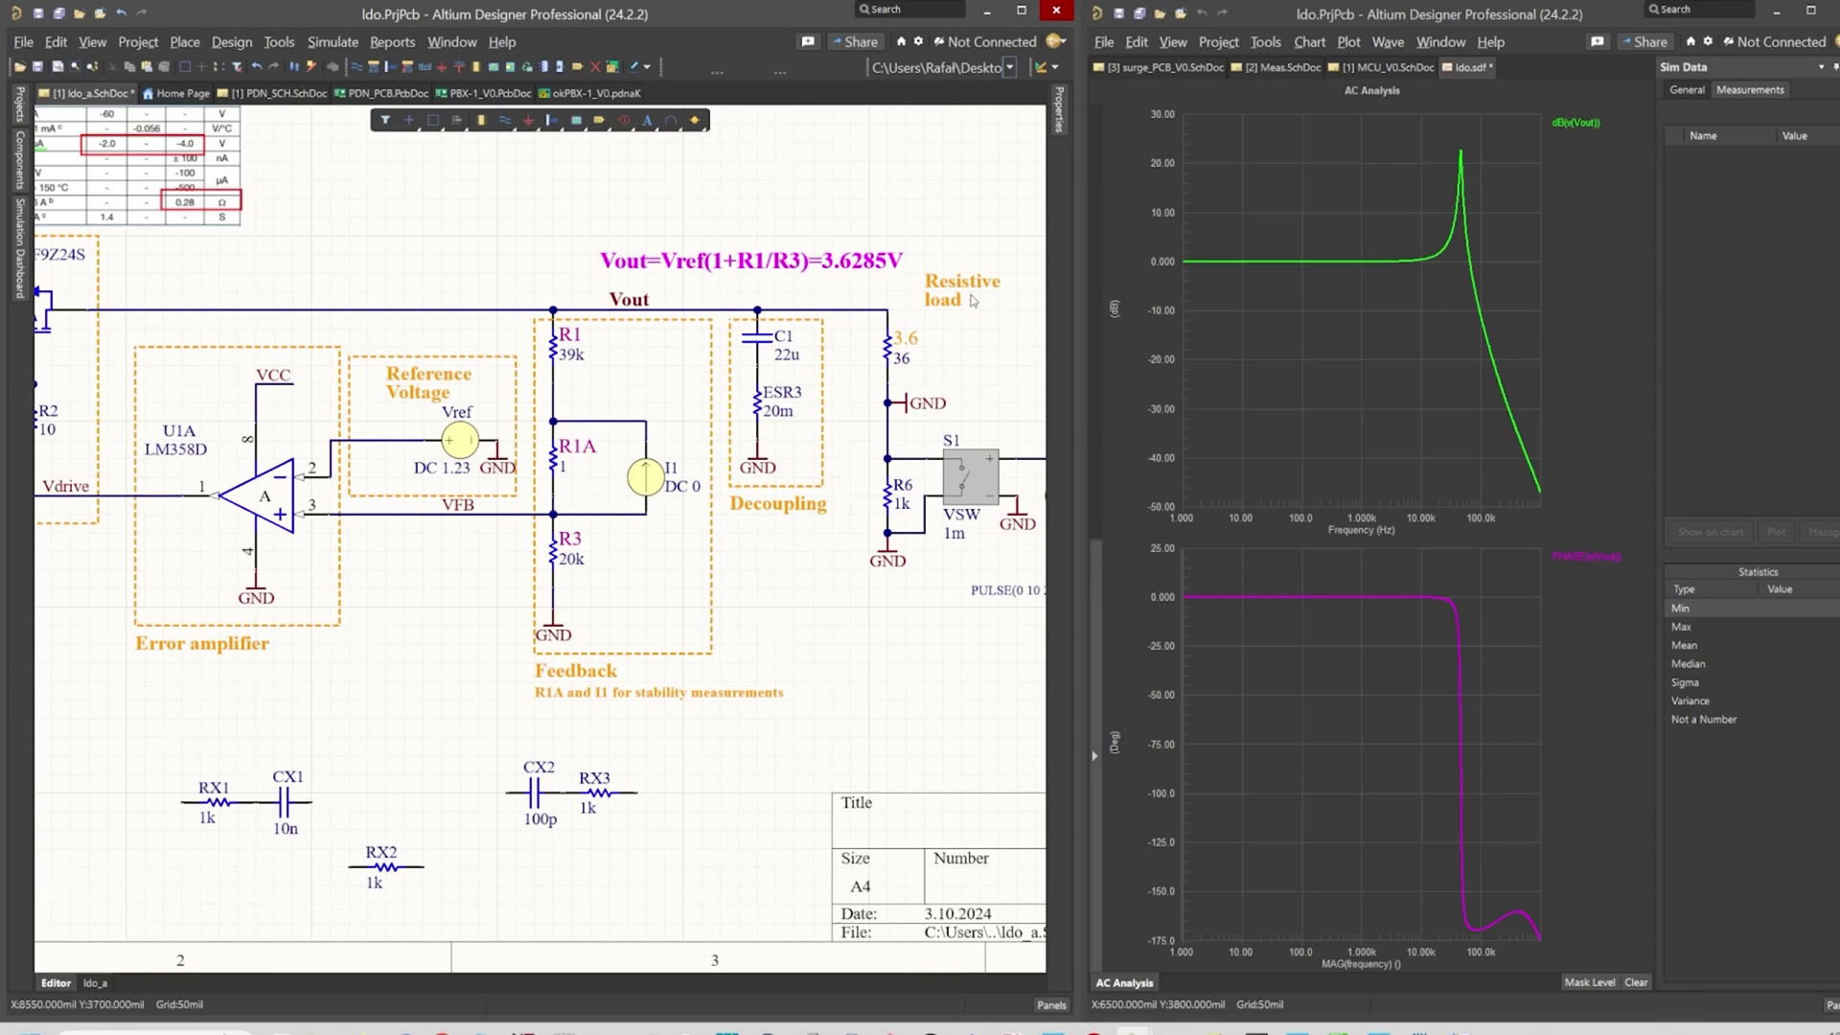
pyautogui.moveTo(428, 431); pyautogui.dragTo(630, 444, button='right')
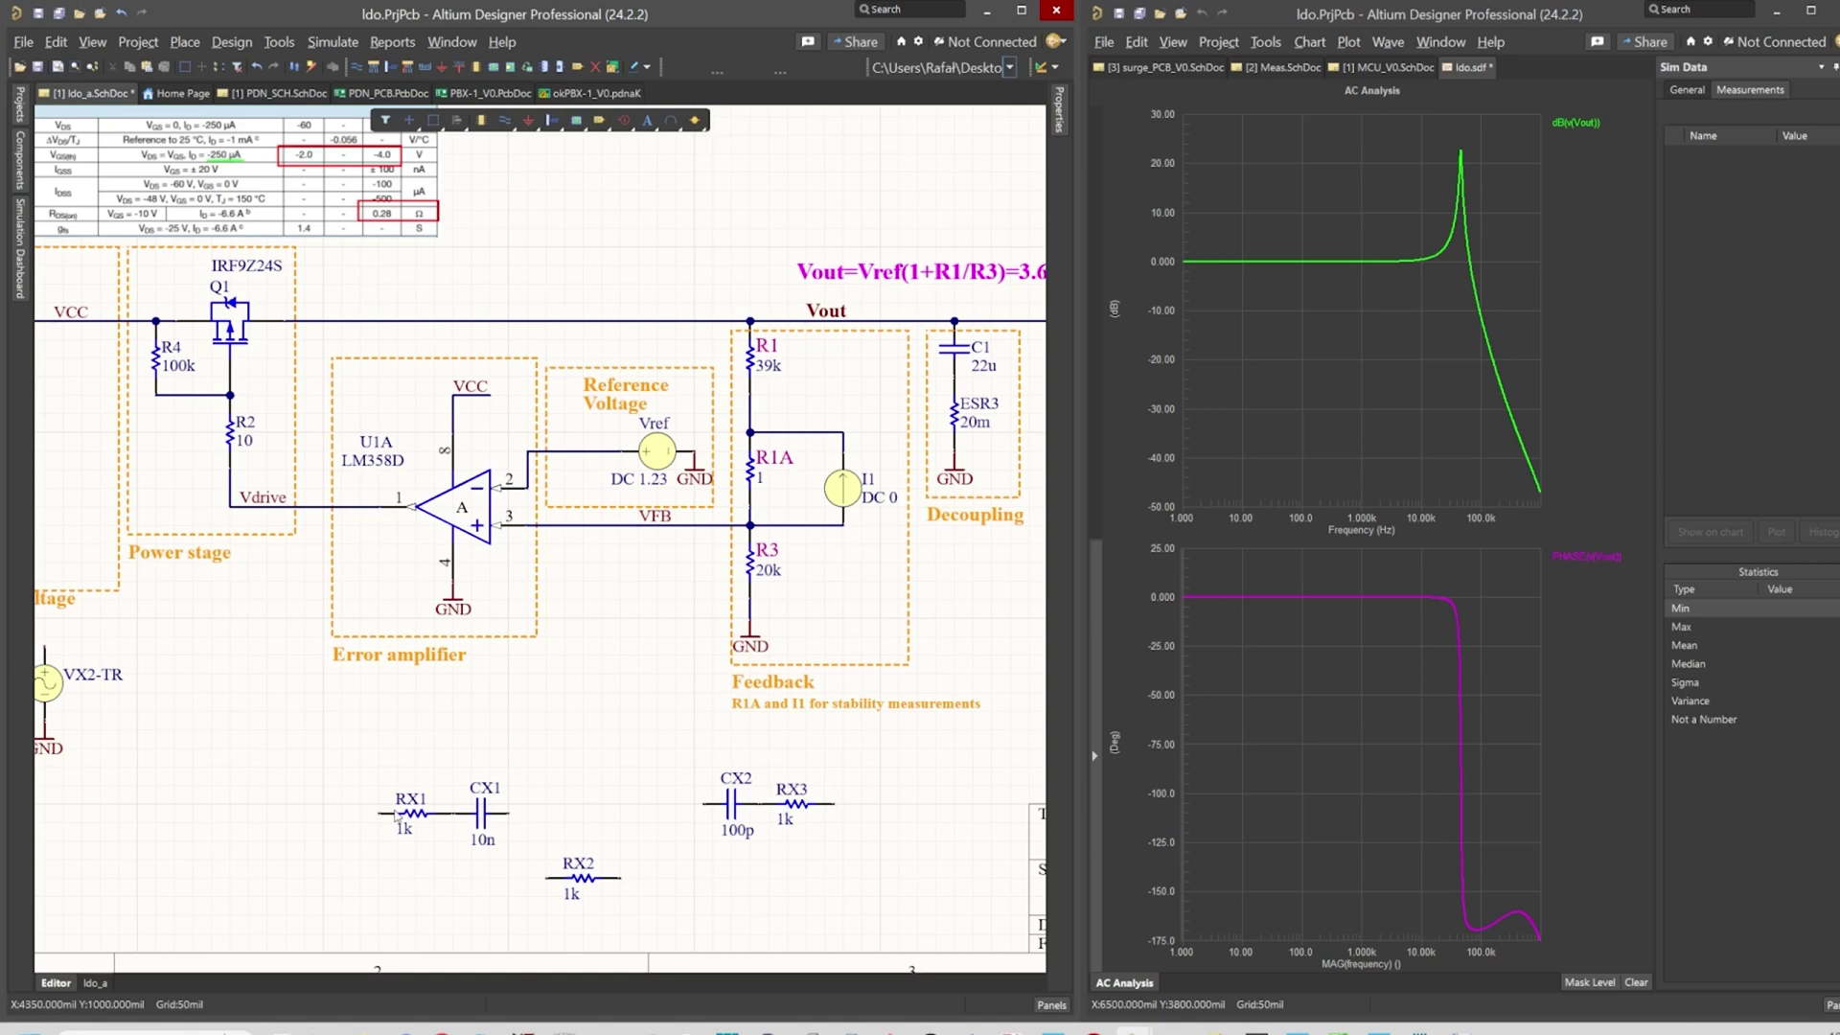
# Insert resistor RX2 into the line between Vref and the amplifier's pin 2, and move RX1 and CX1 below the error amplifier.
pyautogui.moveTo(326, 738); pyautogui.dragTo(573, 860)
pyautogui.click(553, 744)
pyautogui.moveTo(580, 880); pyautogui.dragTo(547, 458)
pyautogui.moveTo(575, 882); pyautogui.dragTo(501, 729)
# Extend CX1's free end with a horizontal wire to below RX2's amplifier-side node, and delete the vertical segment drawn between them.
pyautogui.rightClick(498, 343)
pyautogui.click(515, 405)
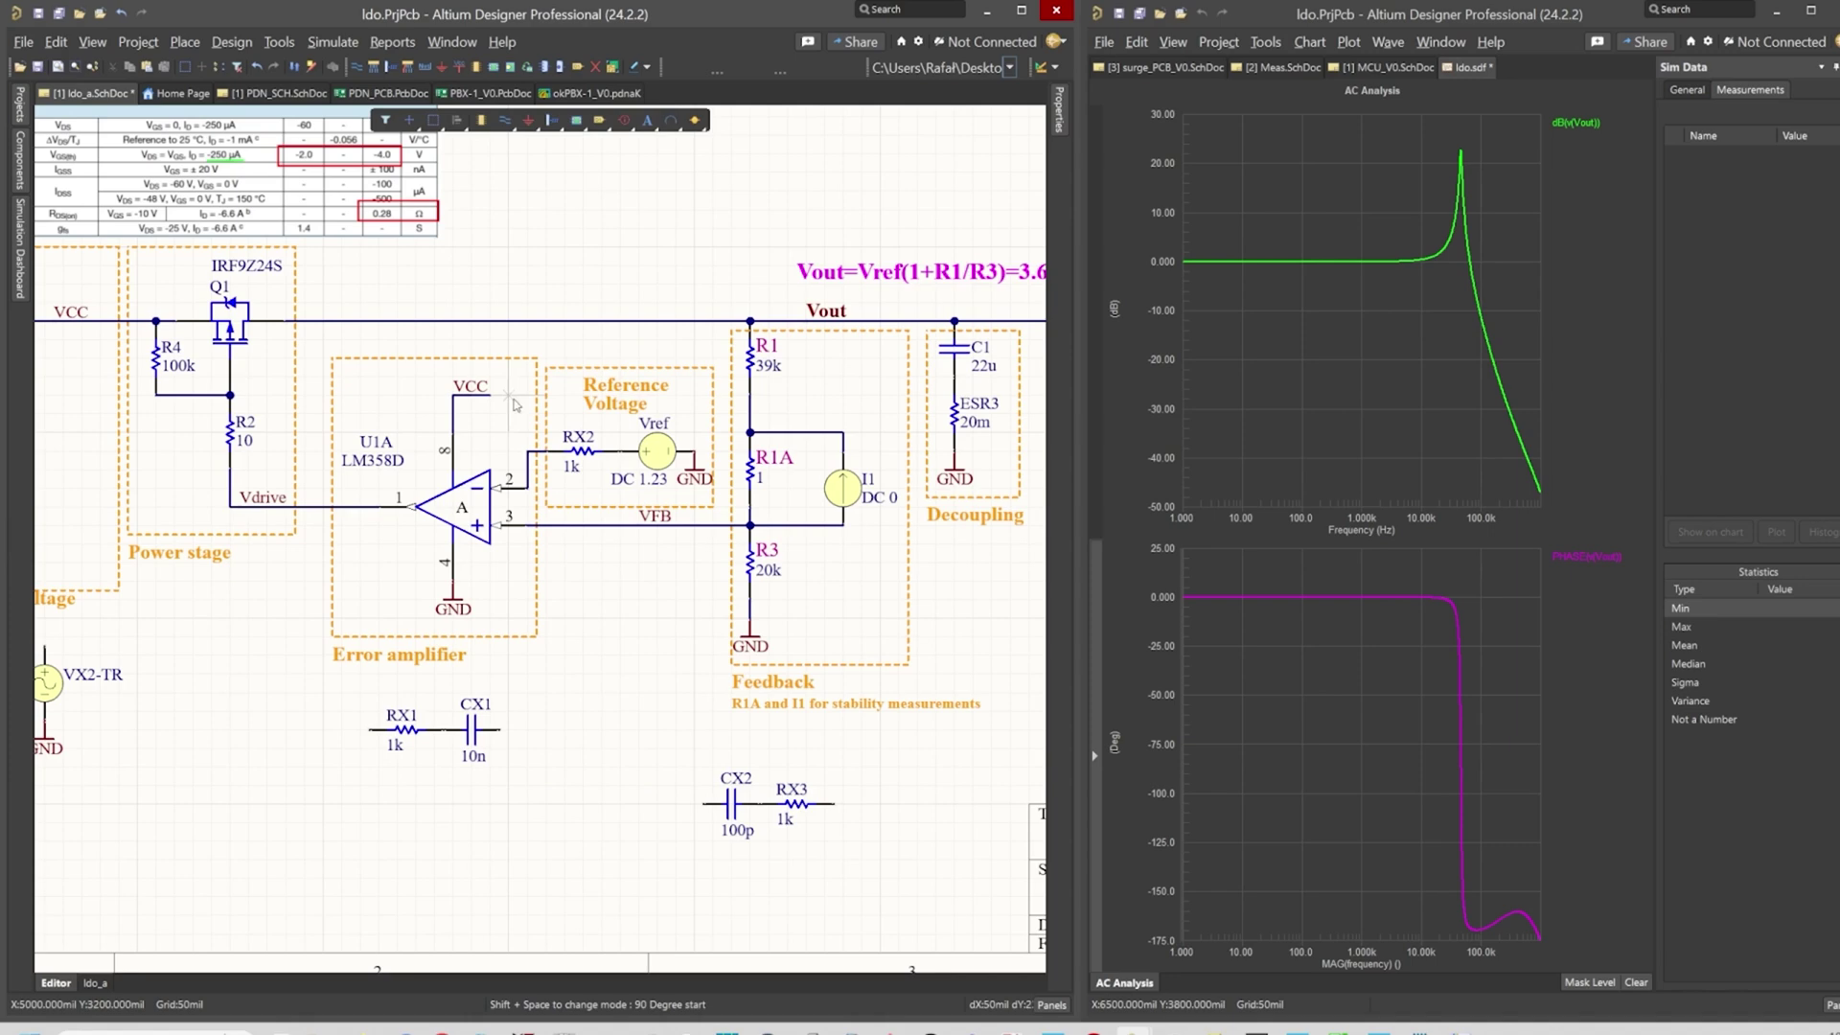
pyautogui.click(541, 451)
pyautogui.hotkey('shift', 'space')
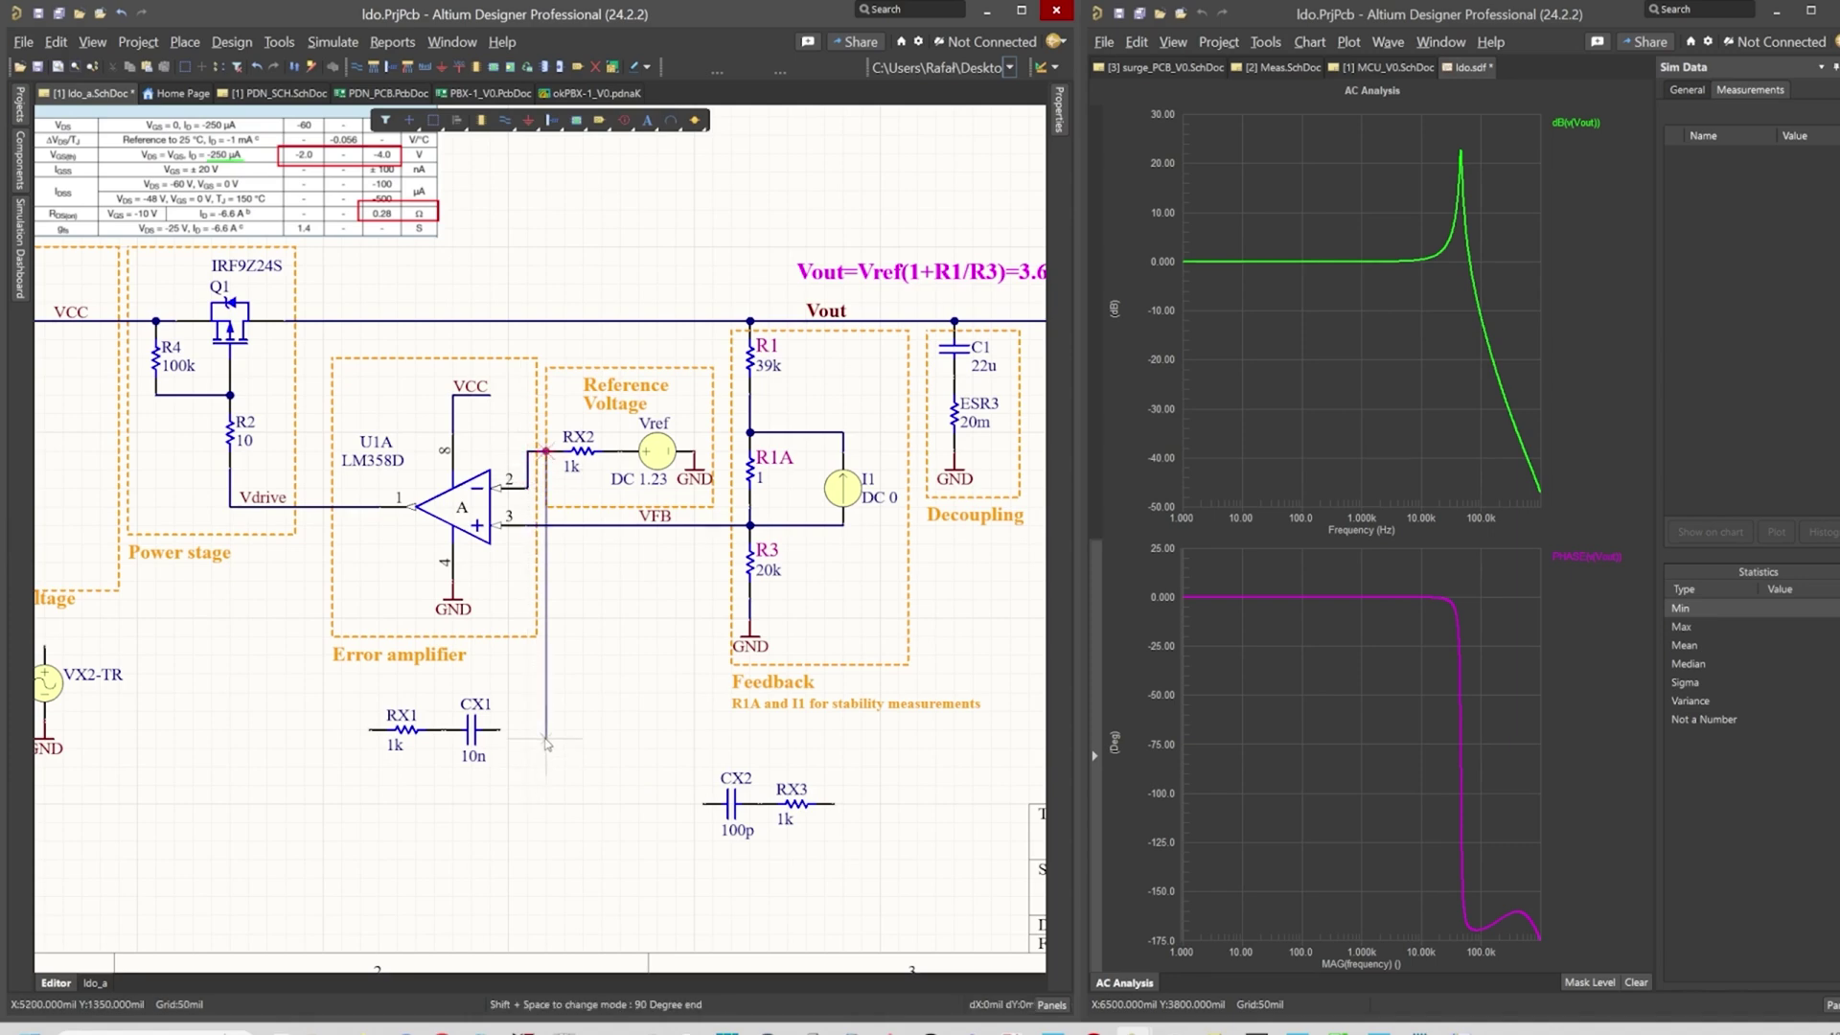
pyautogui.click(545, 730)
pyautogui.rightClick(553, 750)
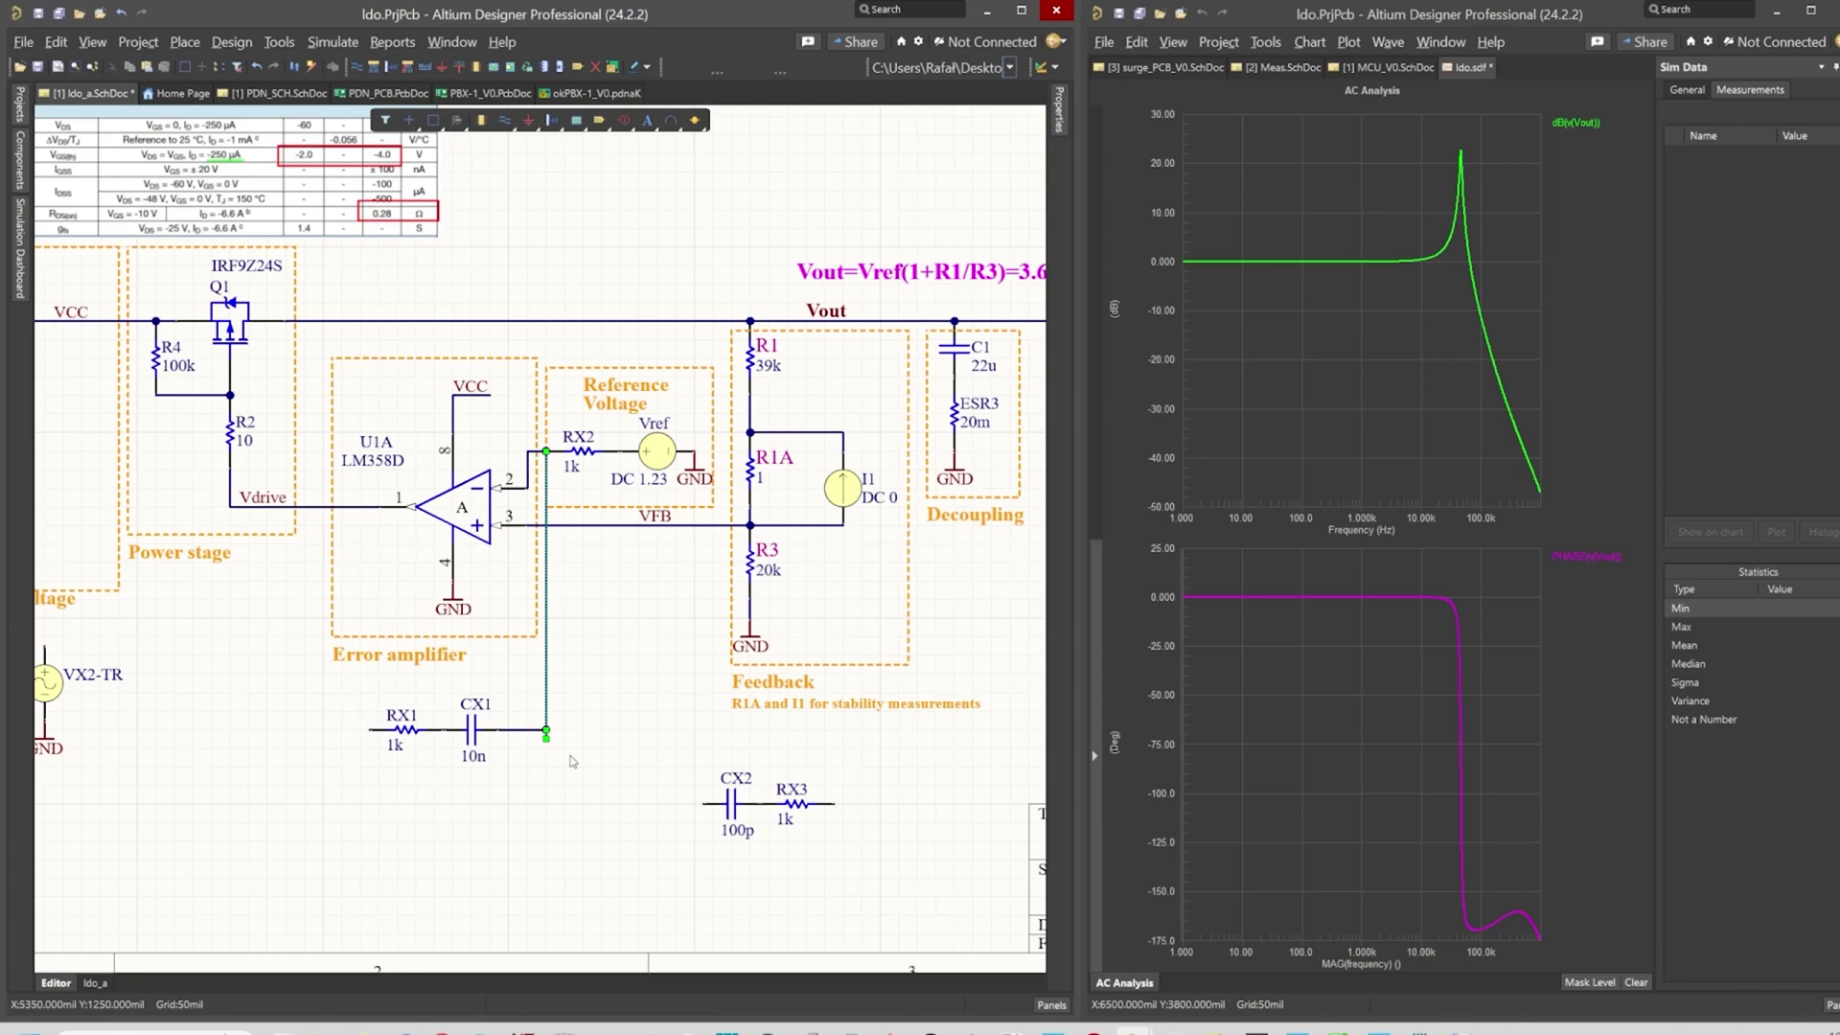
pyautogui.press('Delete')
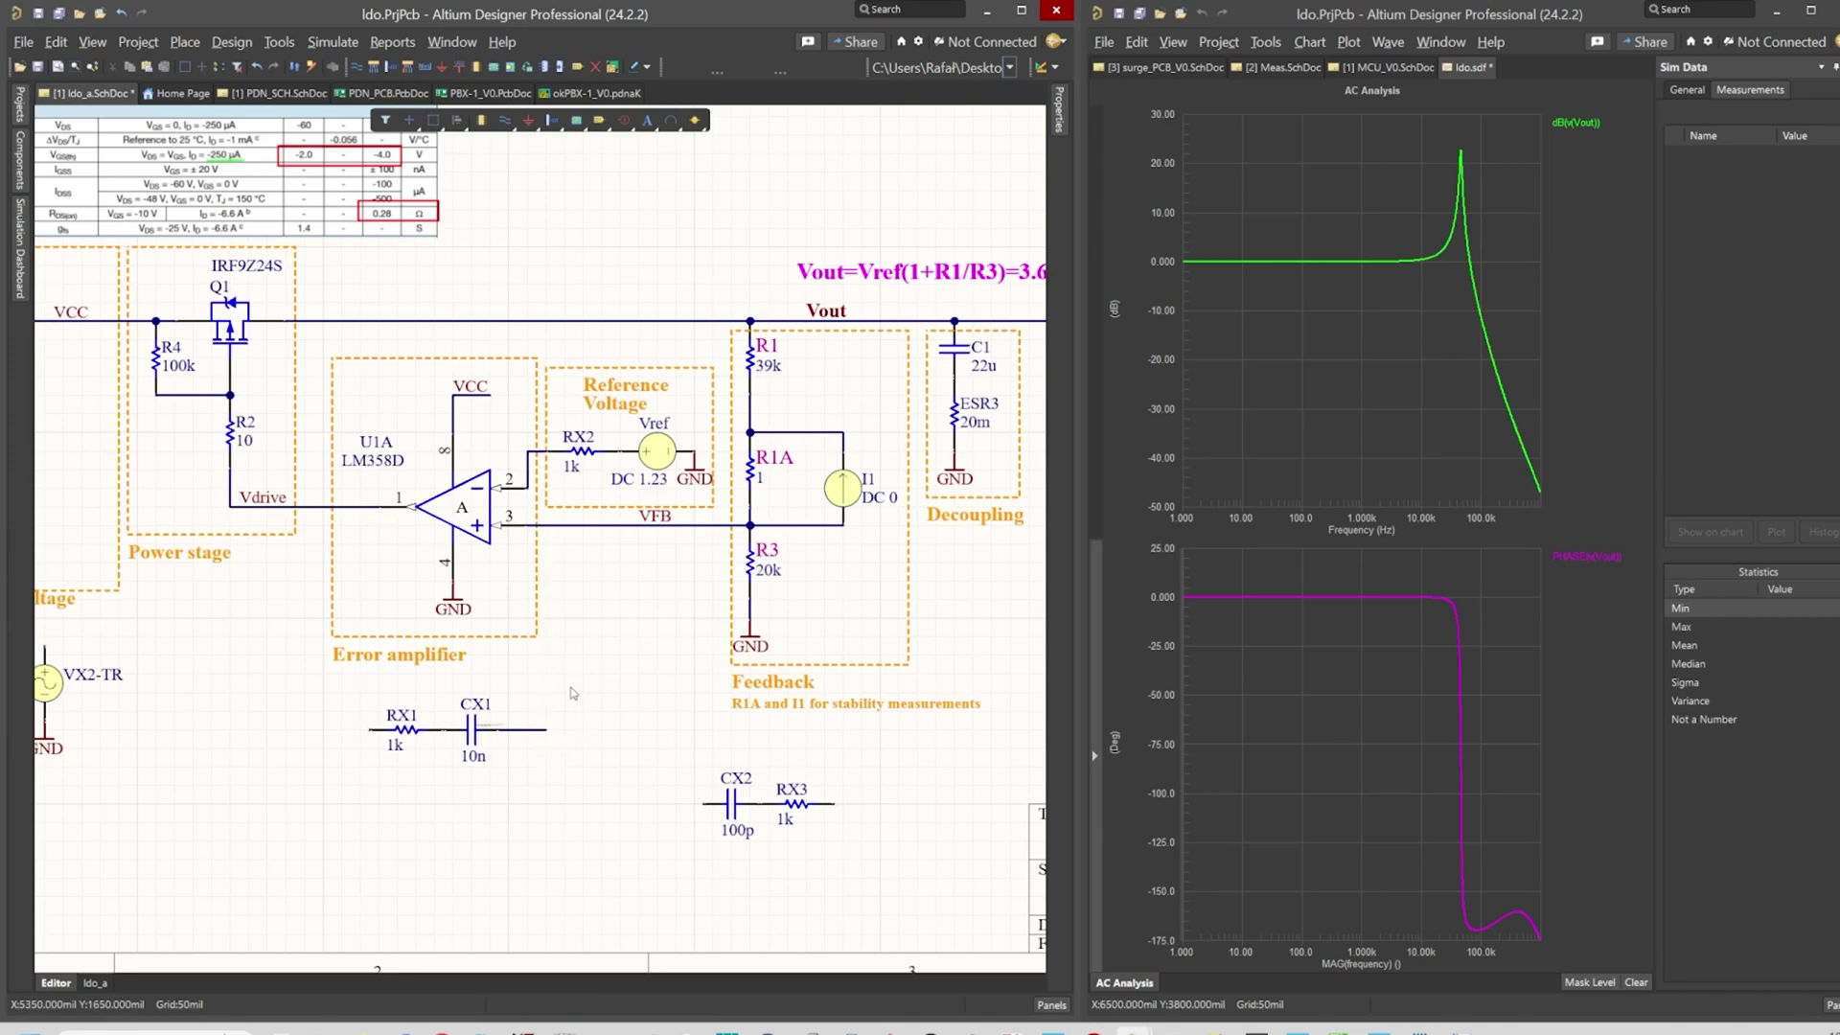
# Draw a vertical wire connecting CX1's extended lead to the node between RX2 and the amplifier's pin 2.
pyautogui.press('p')
pyautogui.press('w')
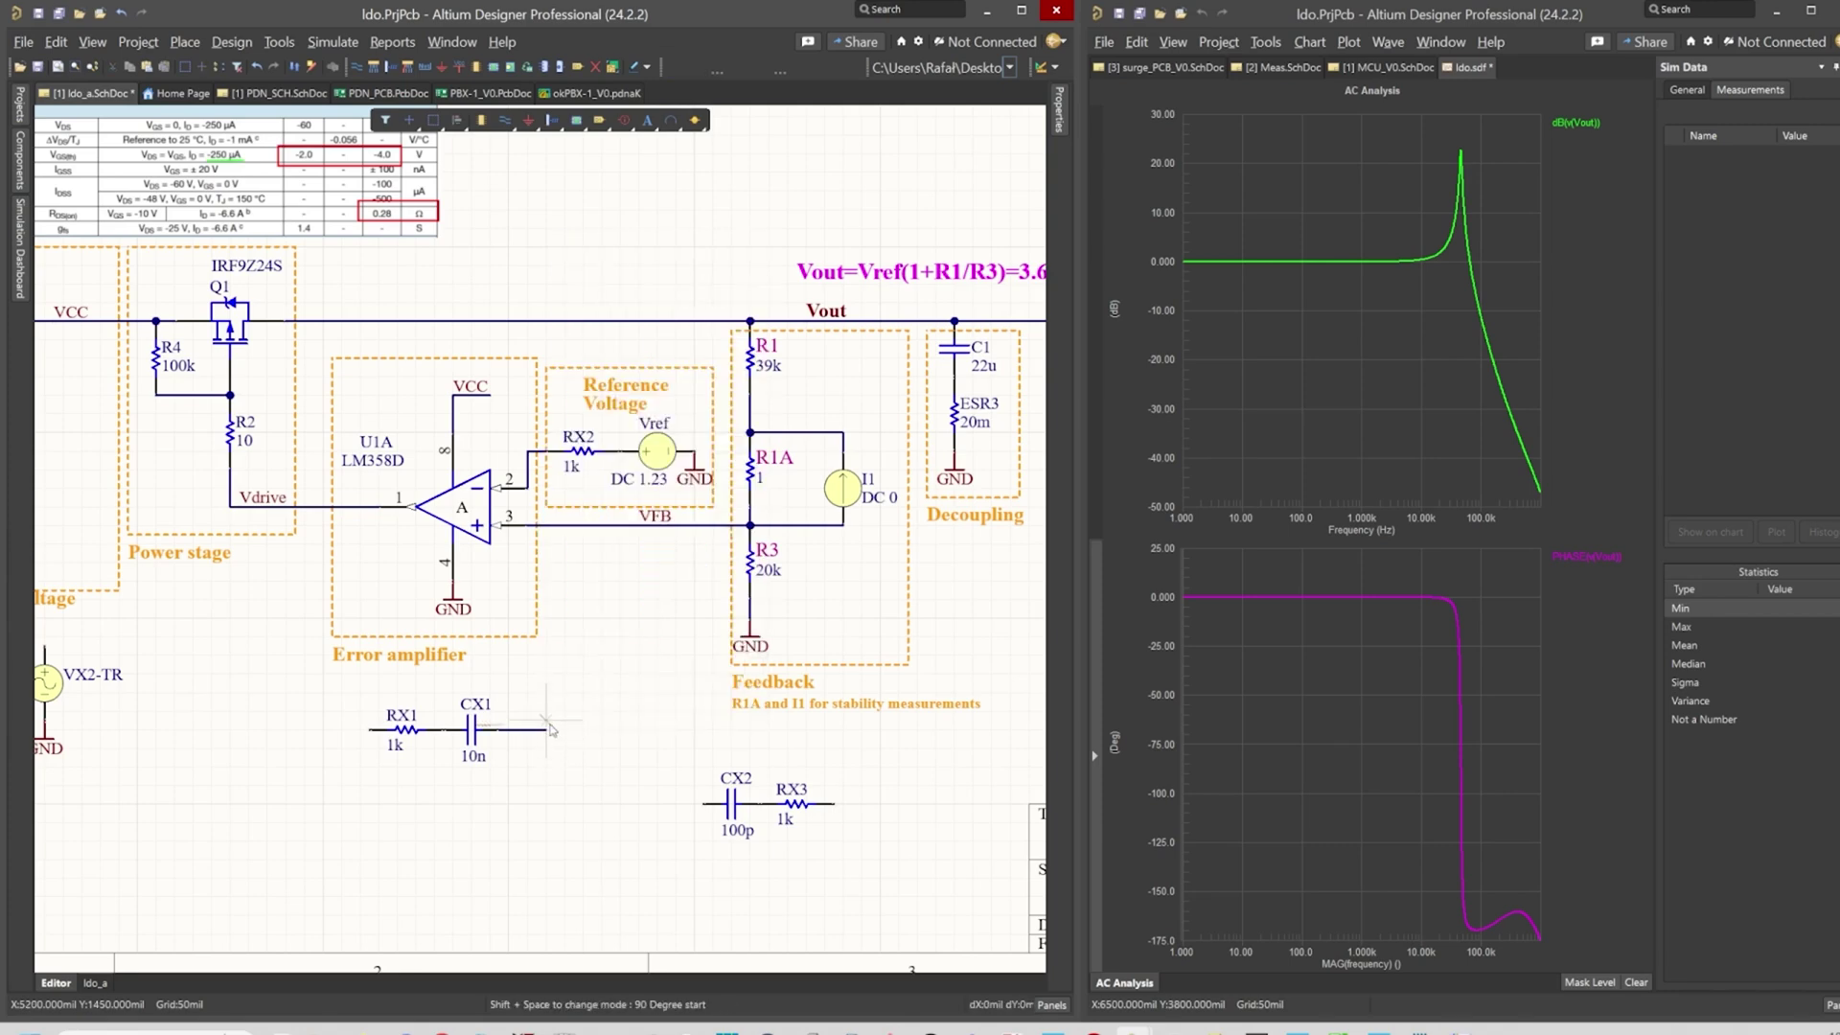
pyautogui.rightClick(552, 730)
pyautogui.press('Escape')
pyautogui.click(547, 452)
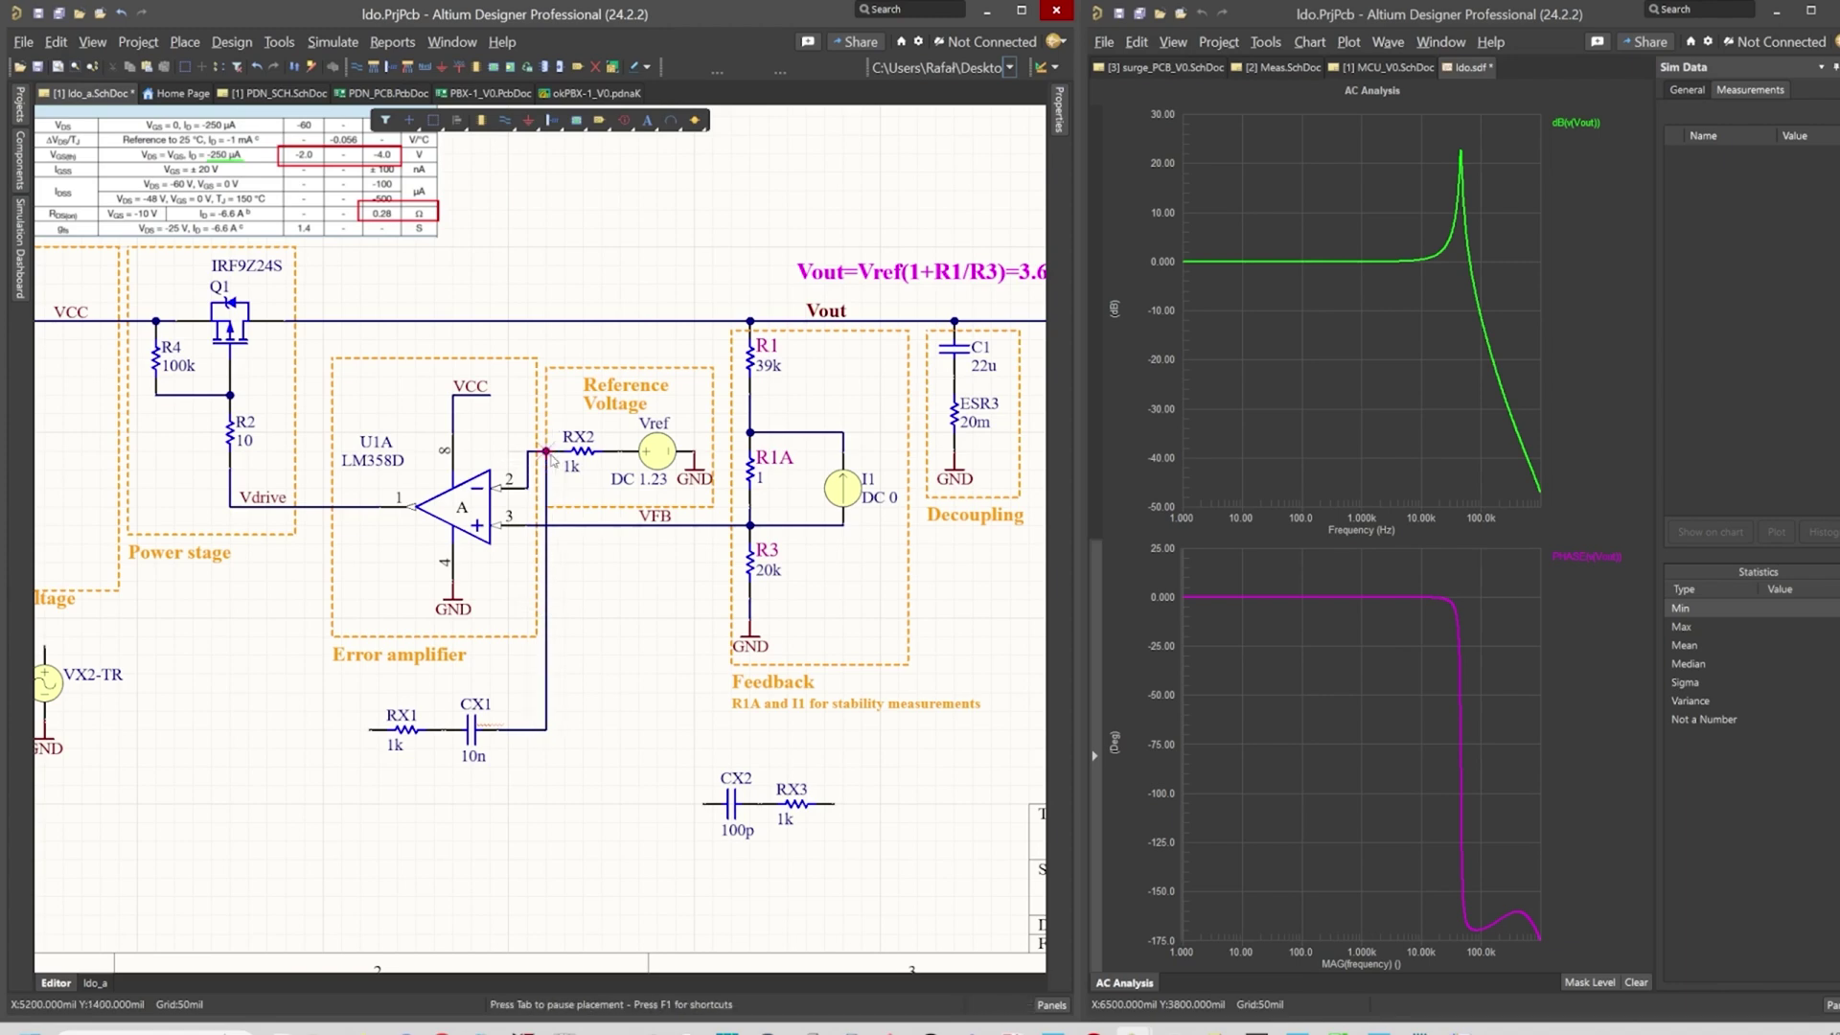
pyautogui.rightClick(553, 461)
# Place a Vdrive net label above and beside the free end of RX1.
pyautogui.press('p')
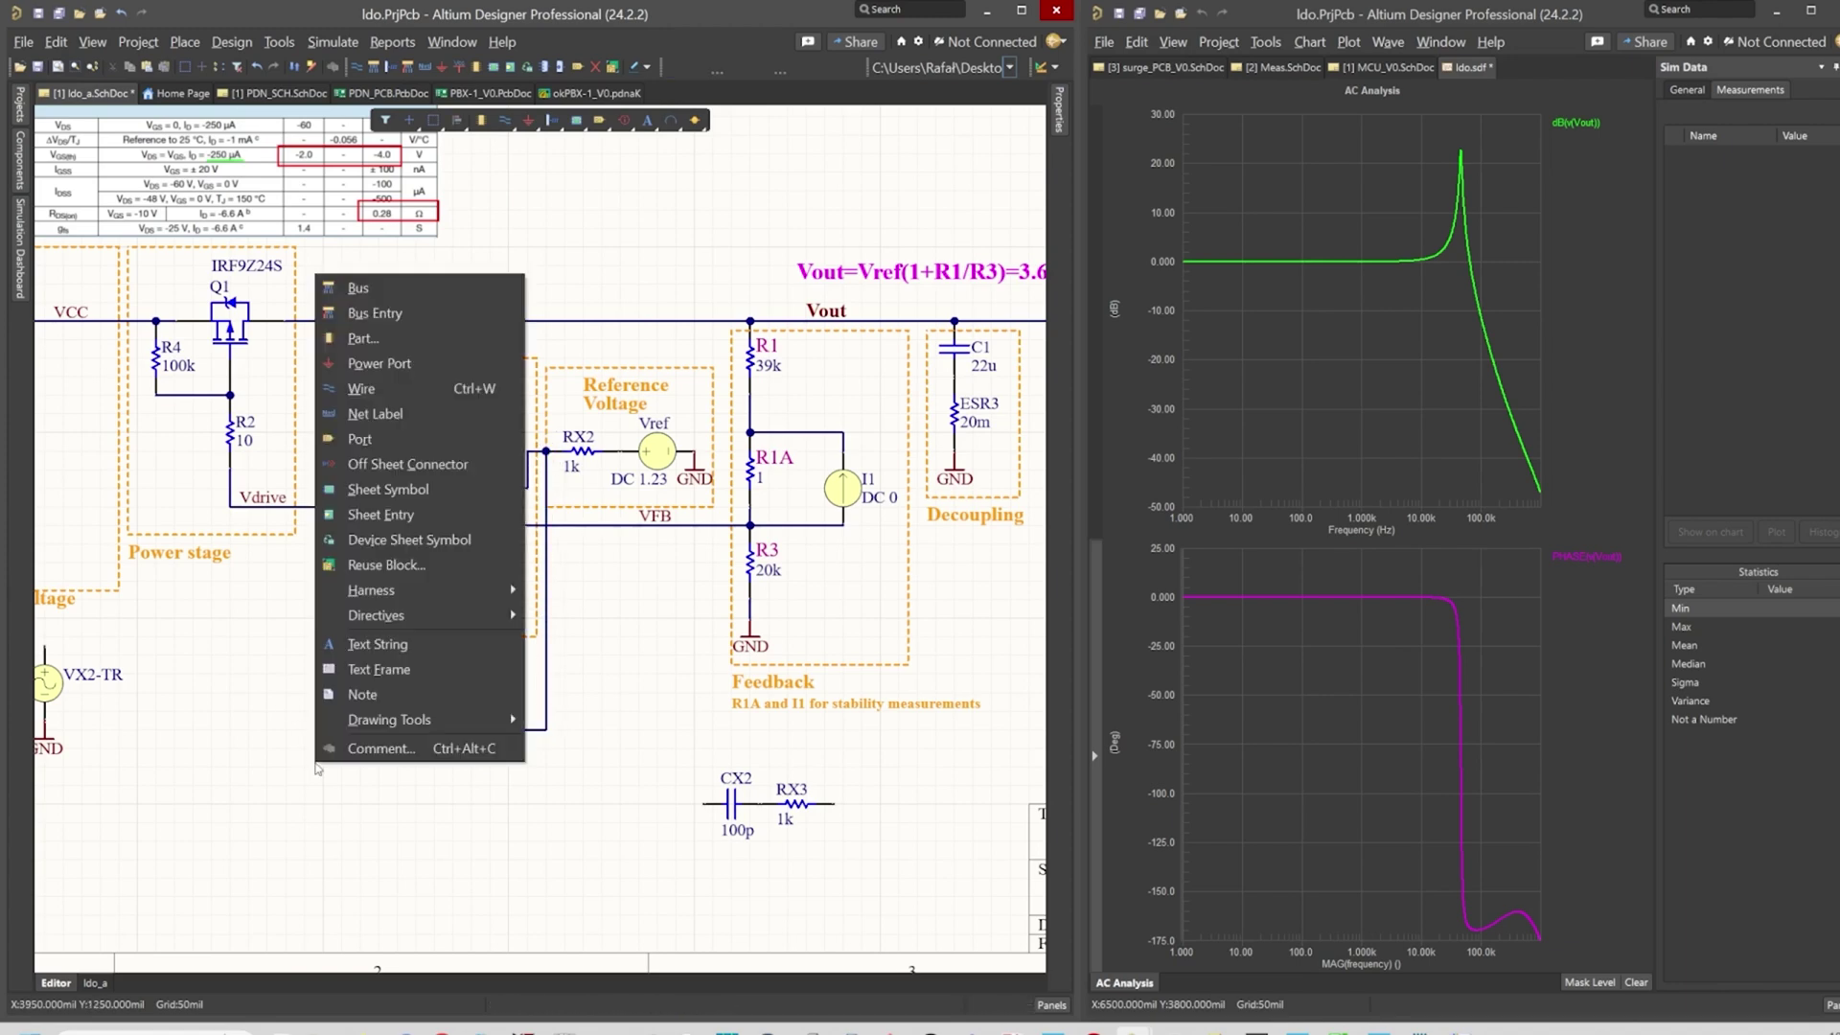
pyautogui.press('Escape')
pyautogui.press('p')
pyautogui.press('n')
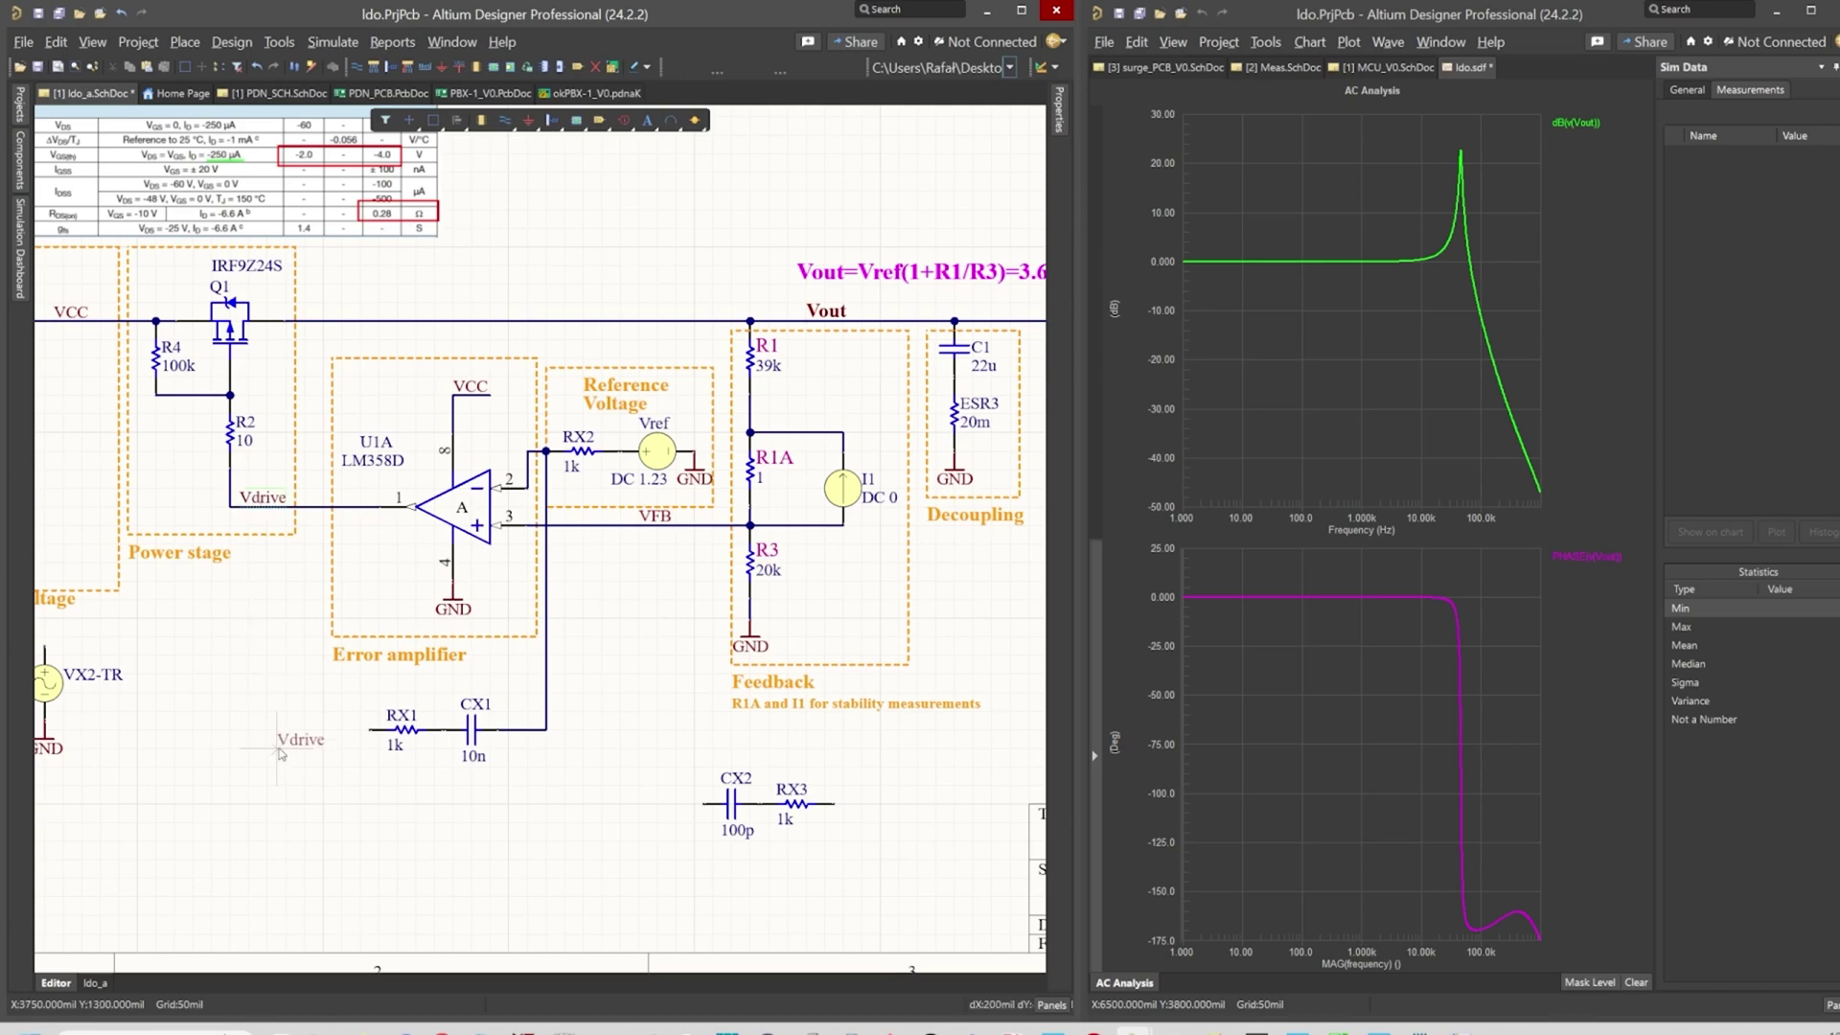
pyautogui.press('Escape')
# Draw a short wire outward from RX1's free end and move the Vdrive net label onto it.
pyautogui.press('p')
pyautogui.press('w')
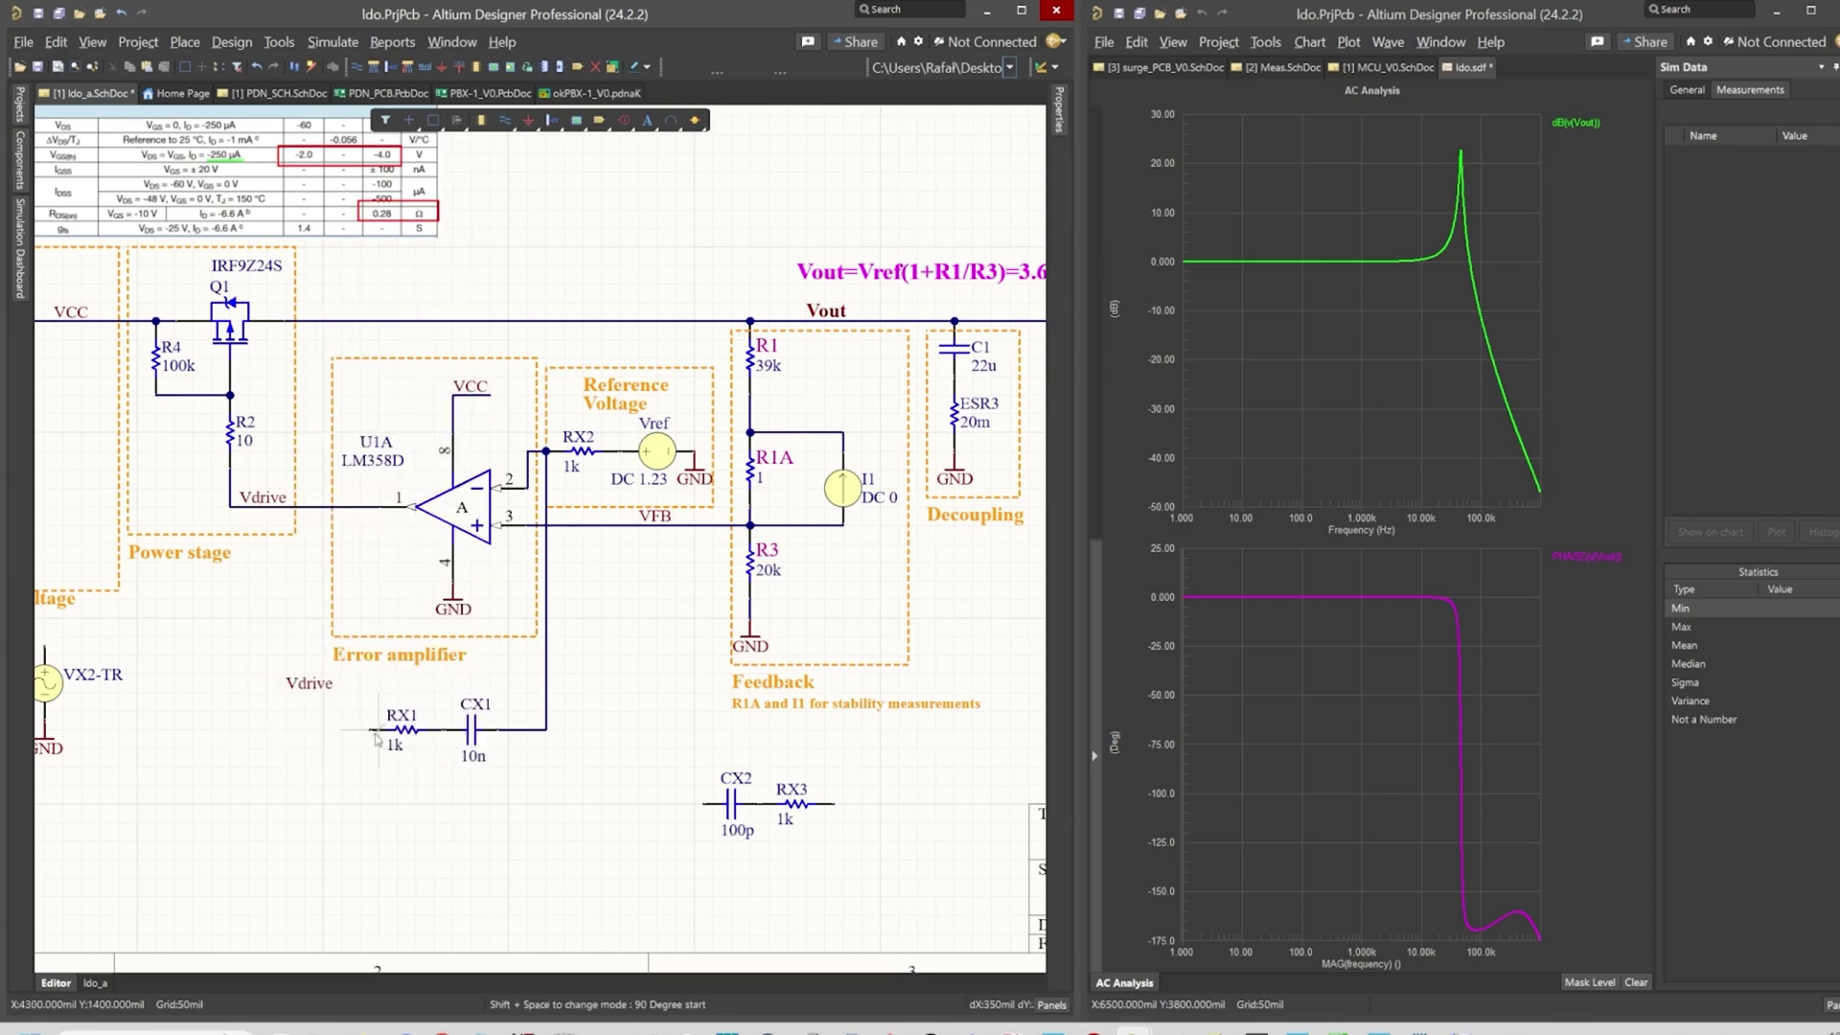
pyautogui.click(368, 729)
pyautogui.click(288, 729)
pyautogui.press('Escape')
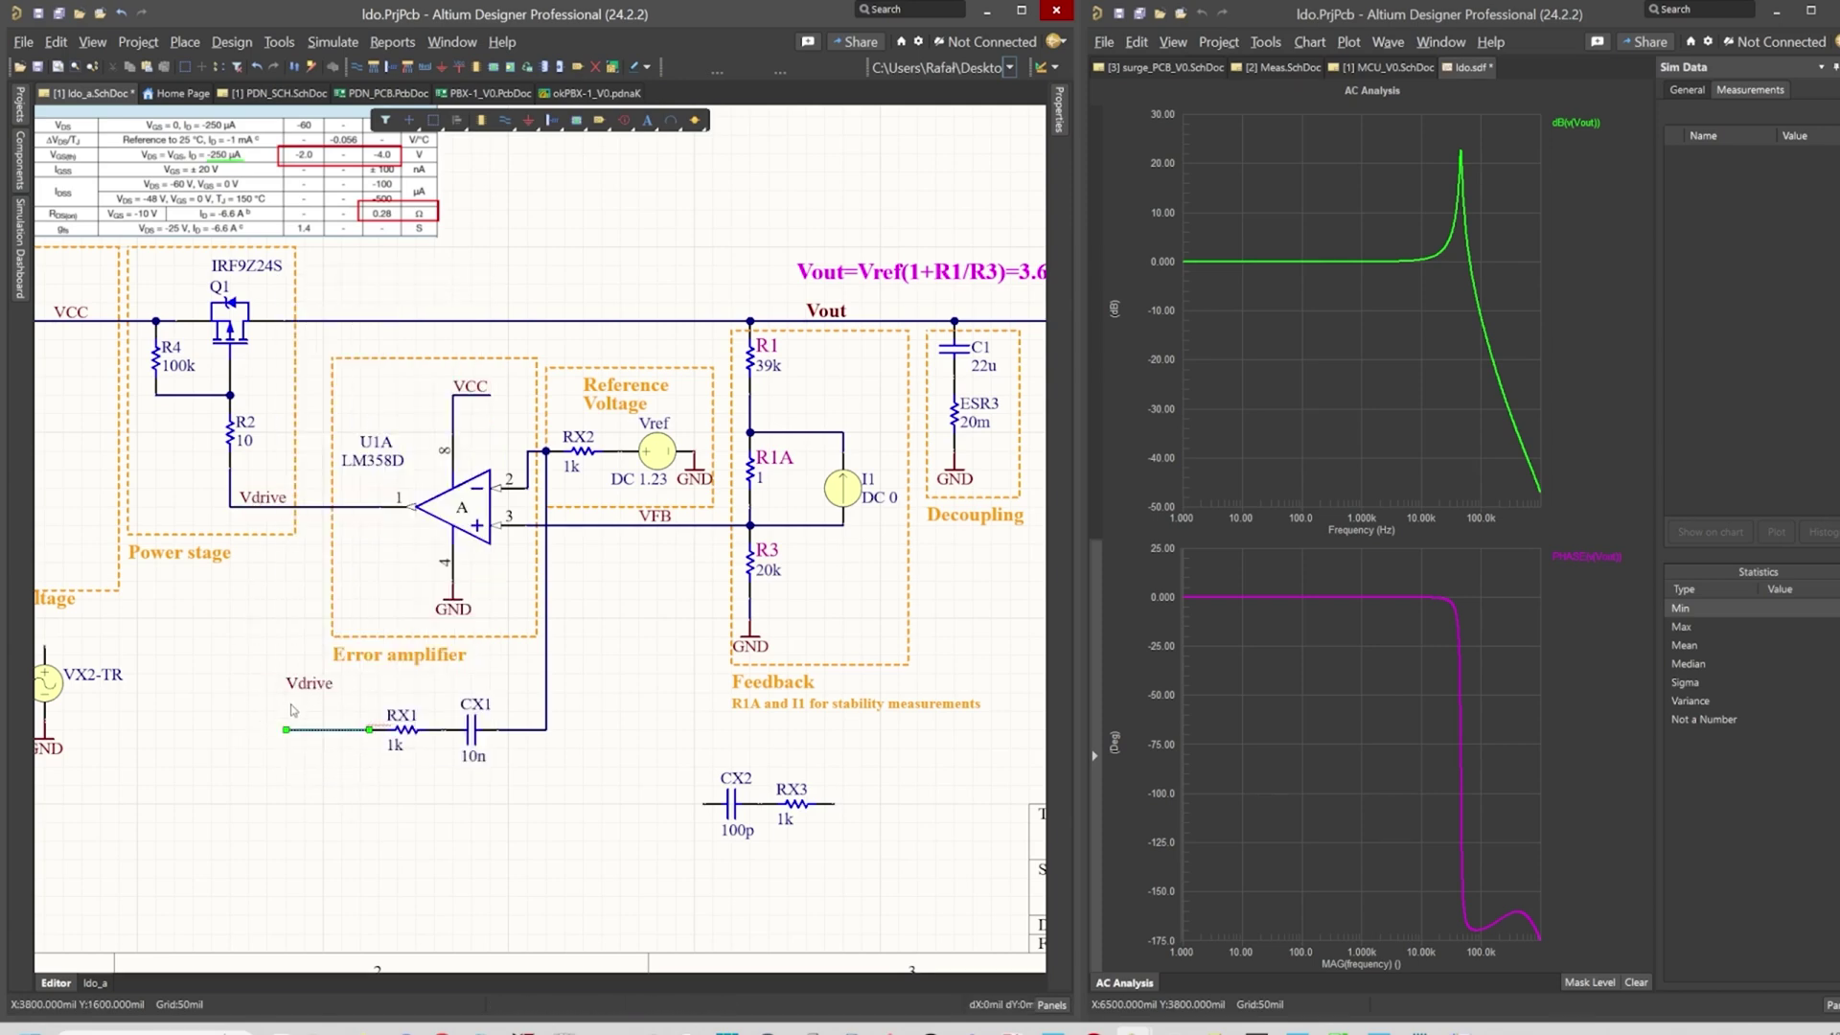
pyautogui.moveTo(309, 682); pyautogui.dragTo(309, 719)
pyautogui.click(273, 803)
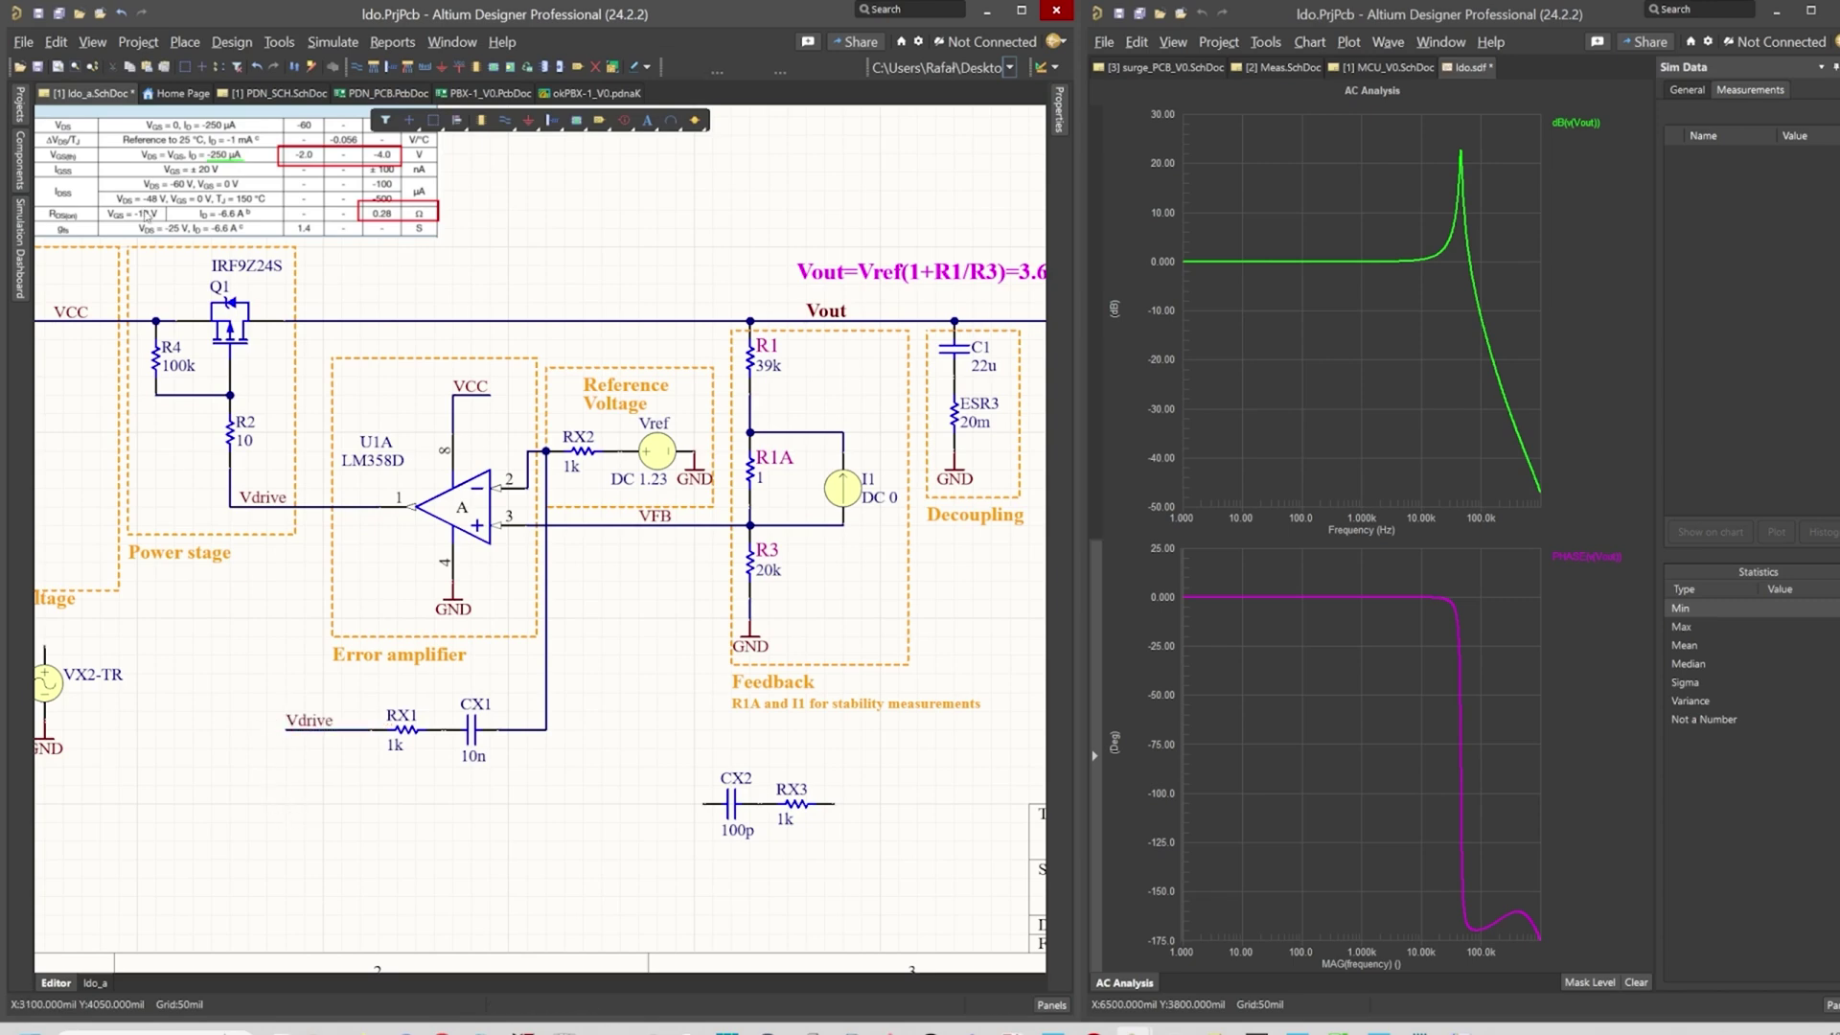
# Check the stored simulation results and rerun the AC Sweep with the RX1, CX1 and RX2 compensation network connected.
pyautogui.click(27, 240)
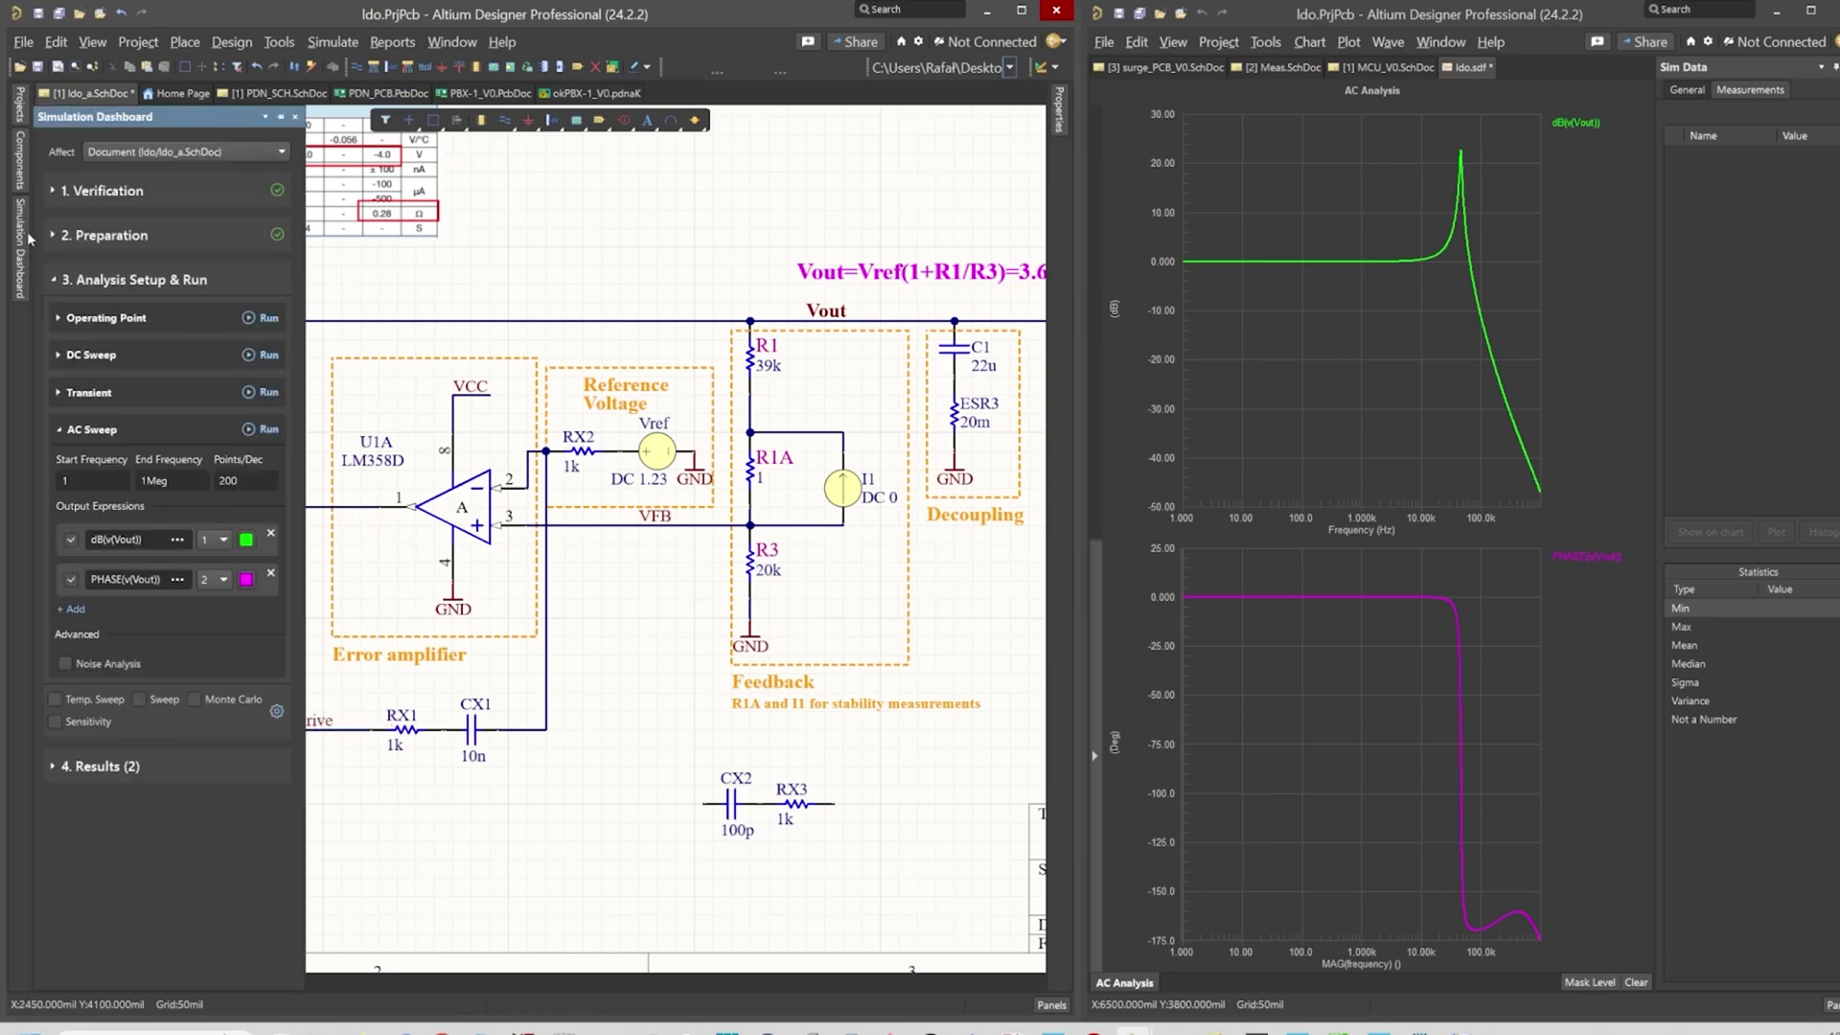
pyautogui.click(69, 766)
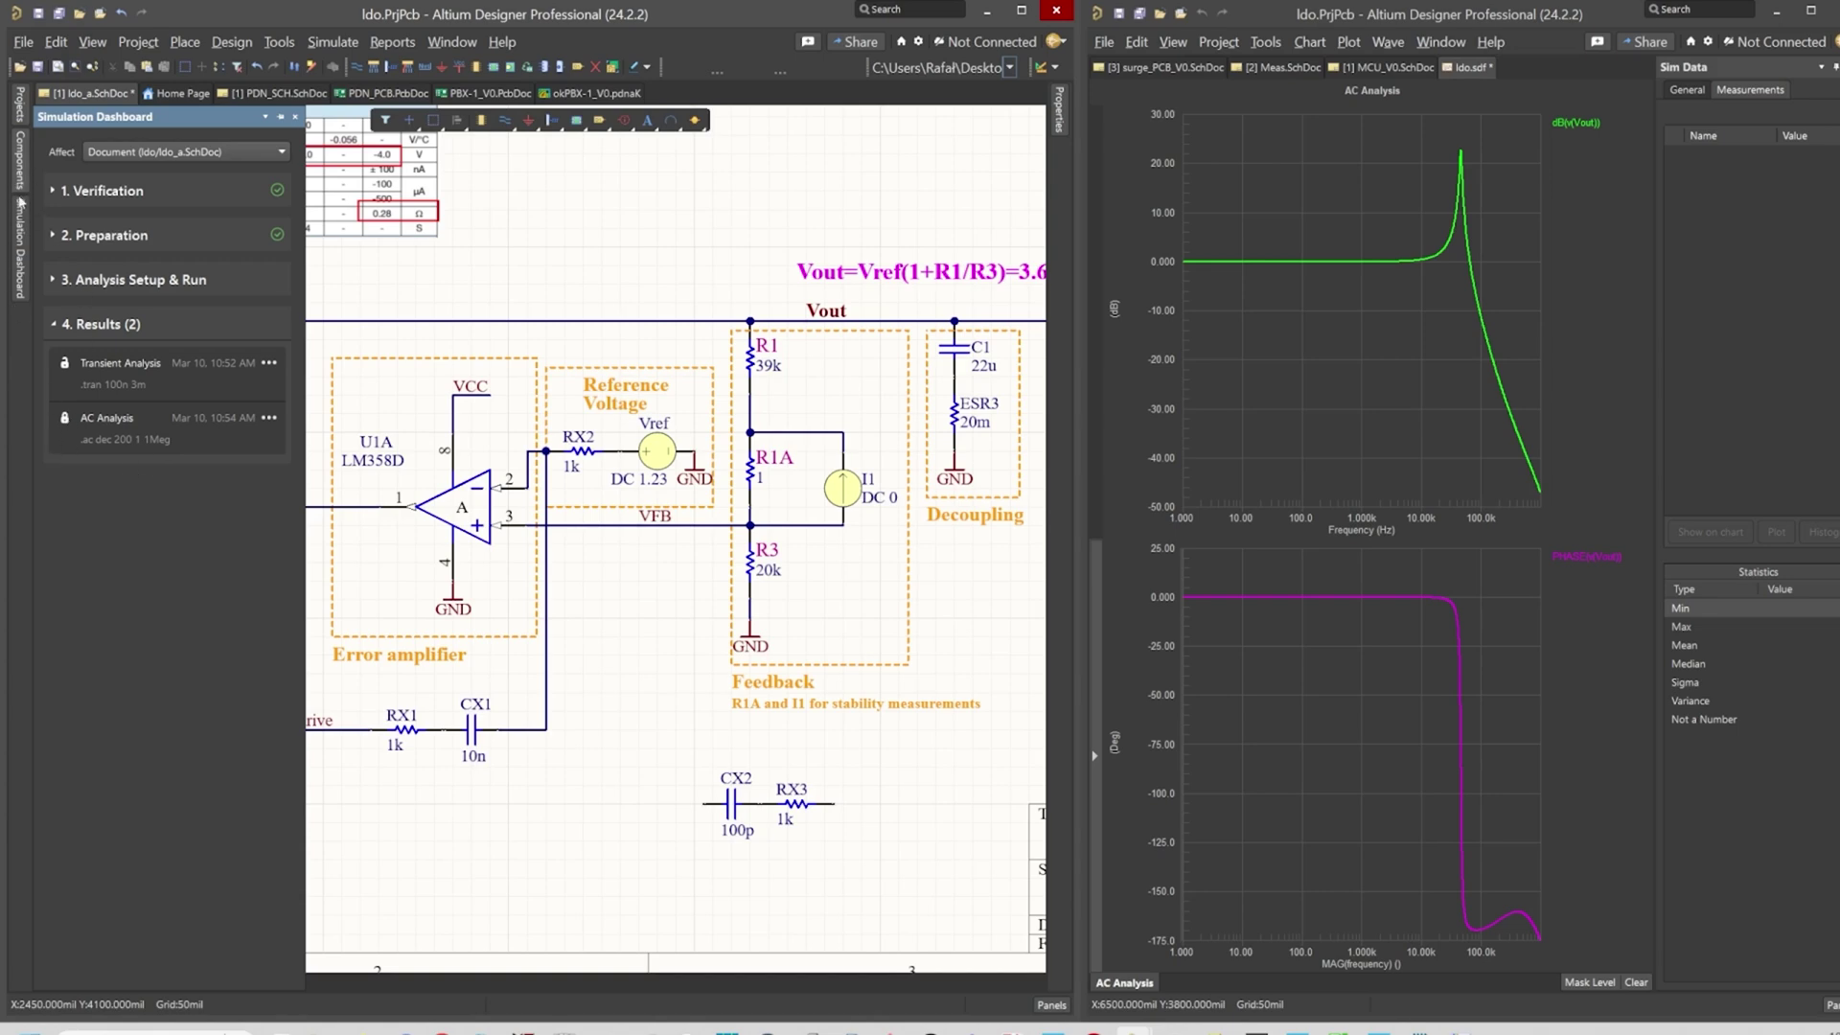
pyautogui.click(54, 279)
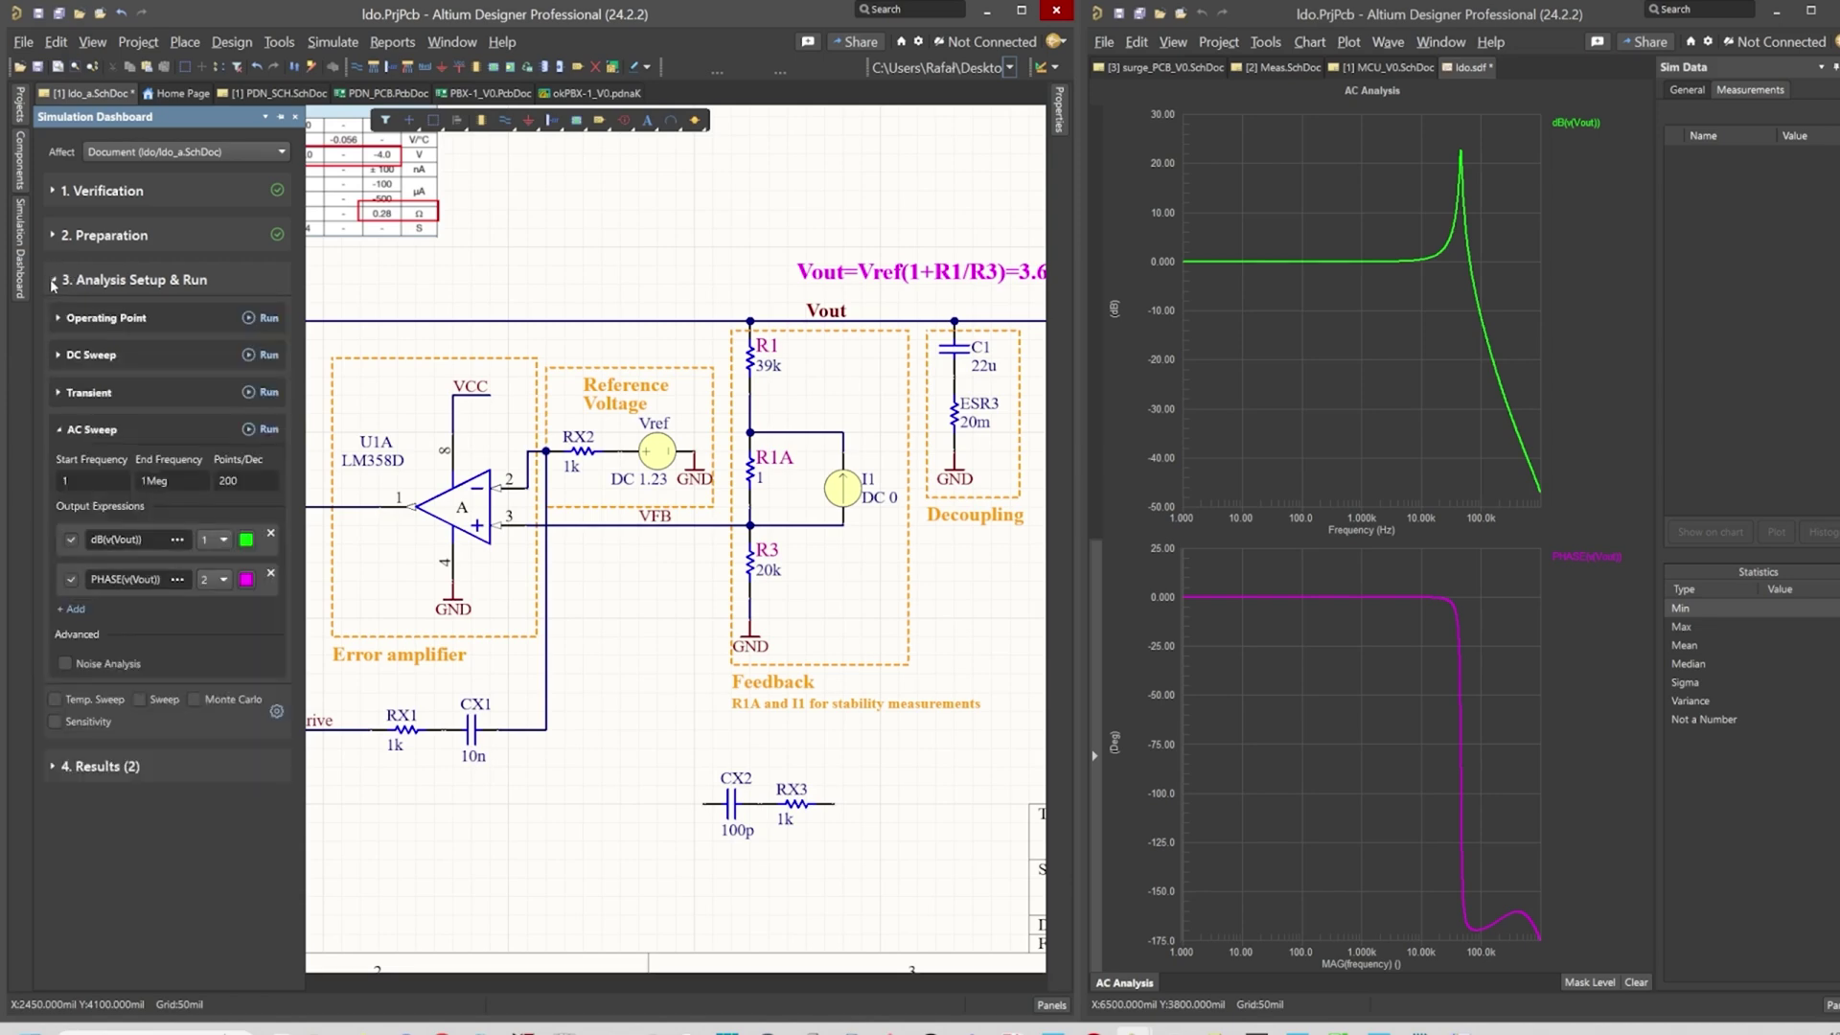
pyautogui.click(251, 433)
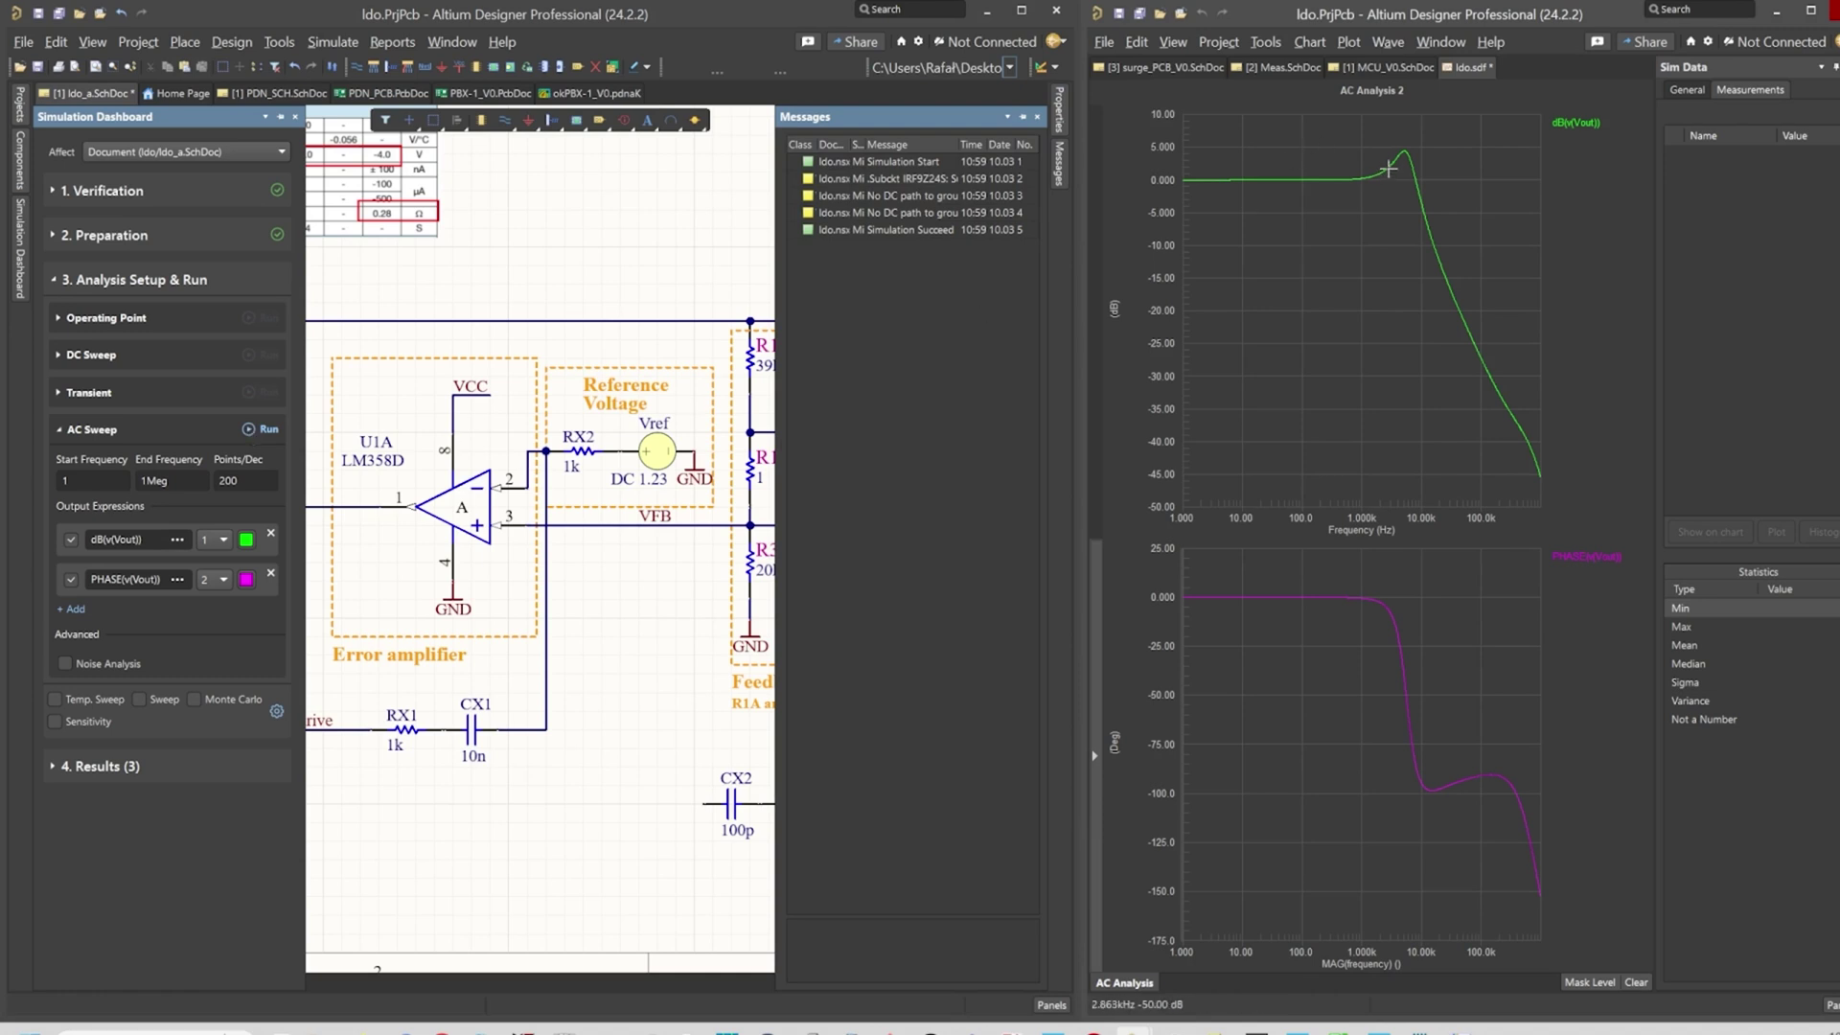
# Turn on bold waveforms in the document options for the active AC analysis chart.
pyautogui.rightClick(1404, 278)
pyautogui.click(1493, 463)
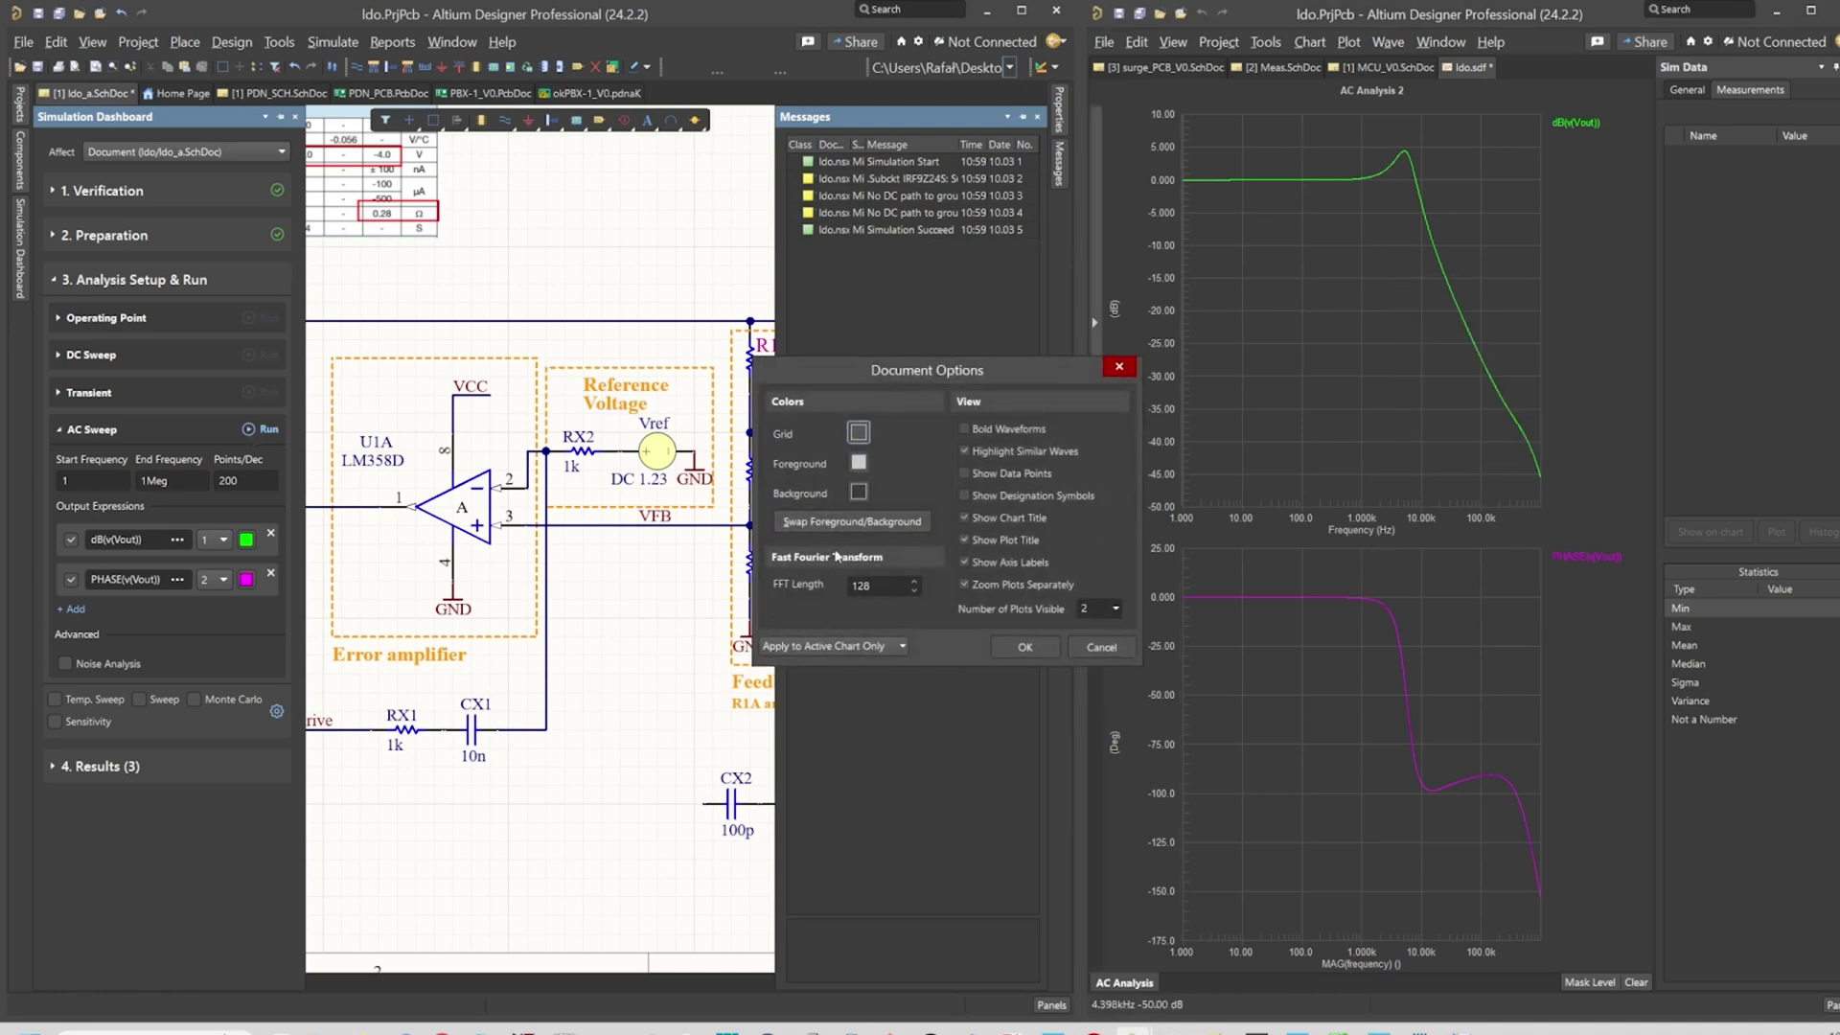
pyautogui.click(1028, 645)
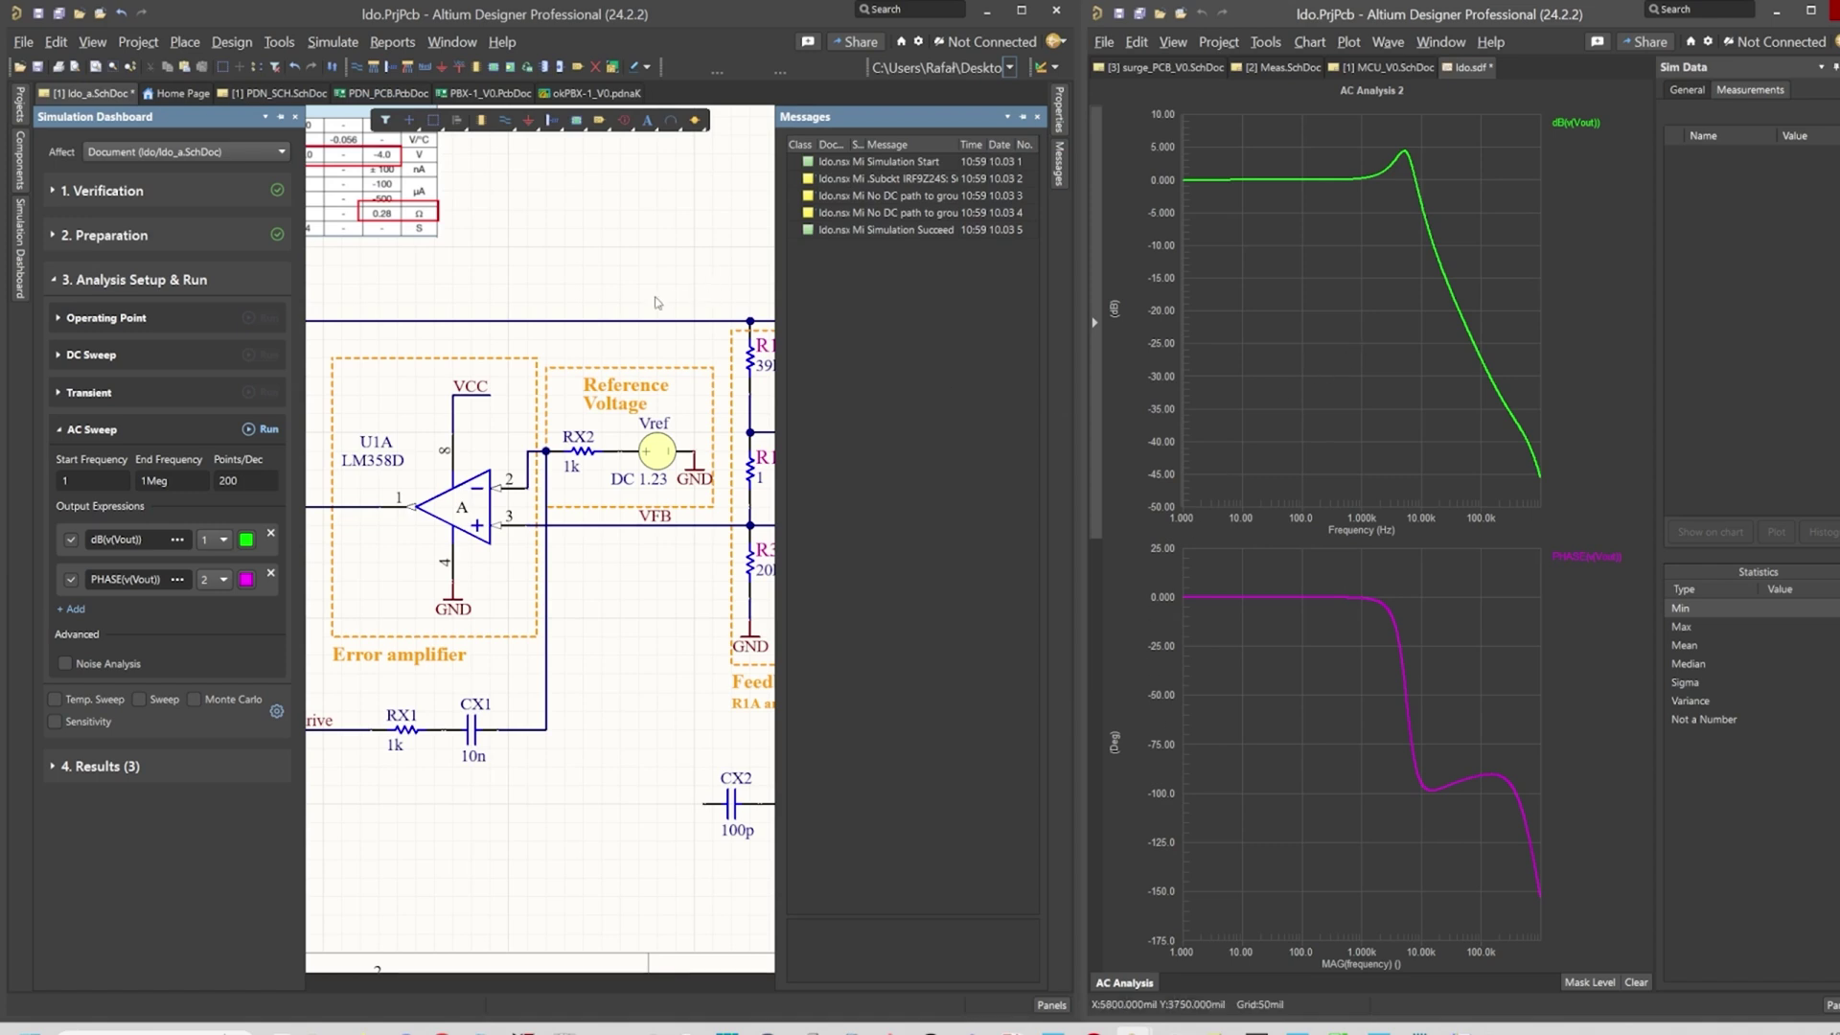
# Compare the magnitude and phase plots of the stored AC Analysis and AC Analysis 2 results.
pyautogui.click(588, 222)
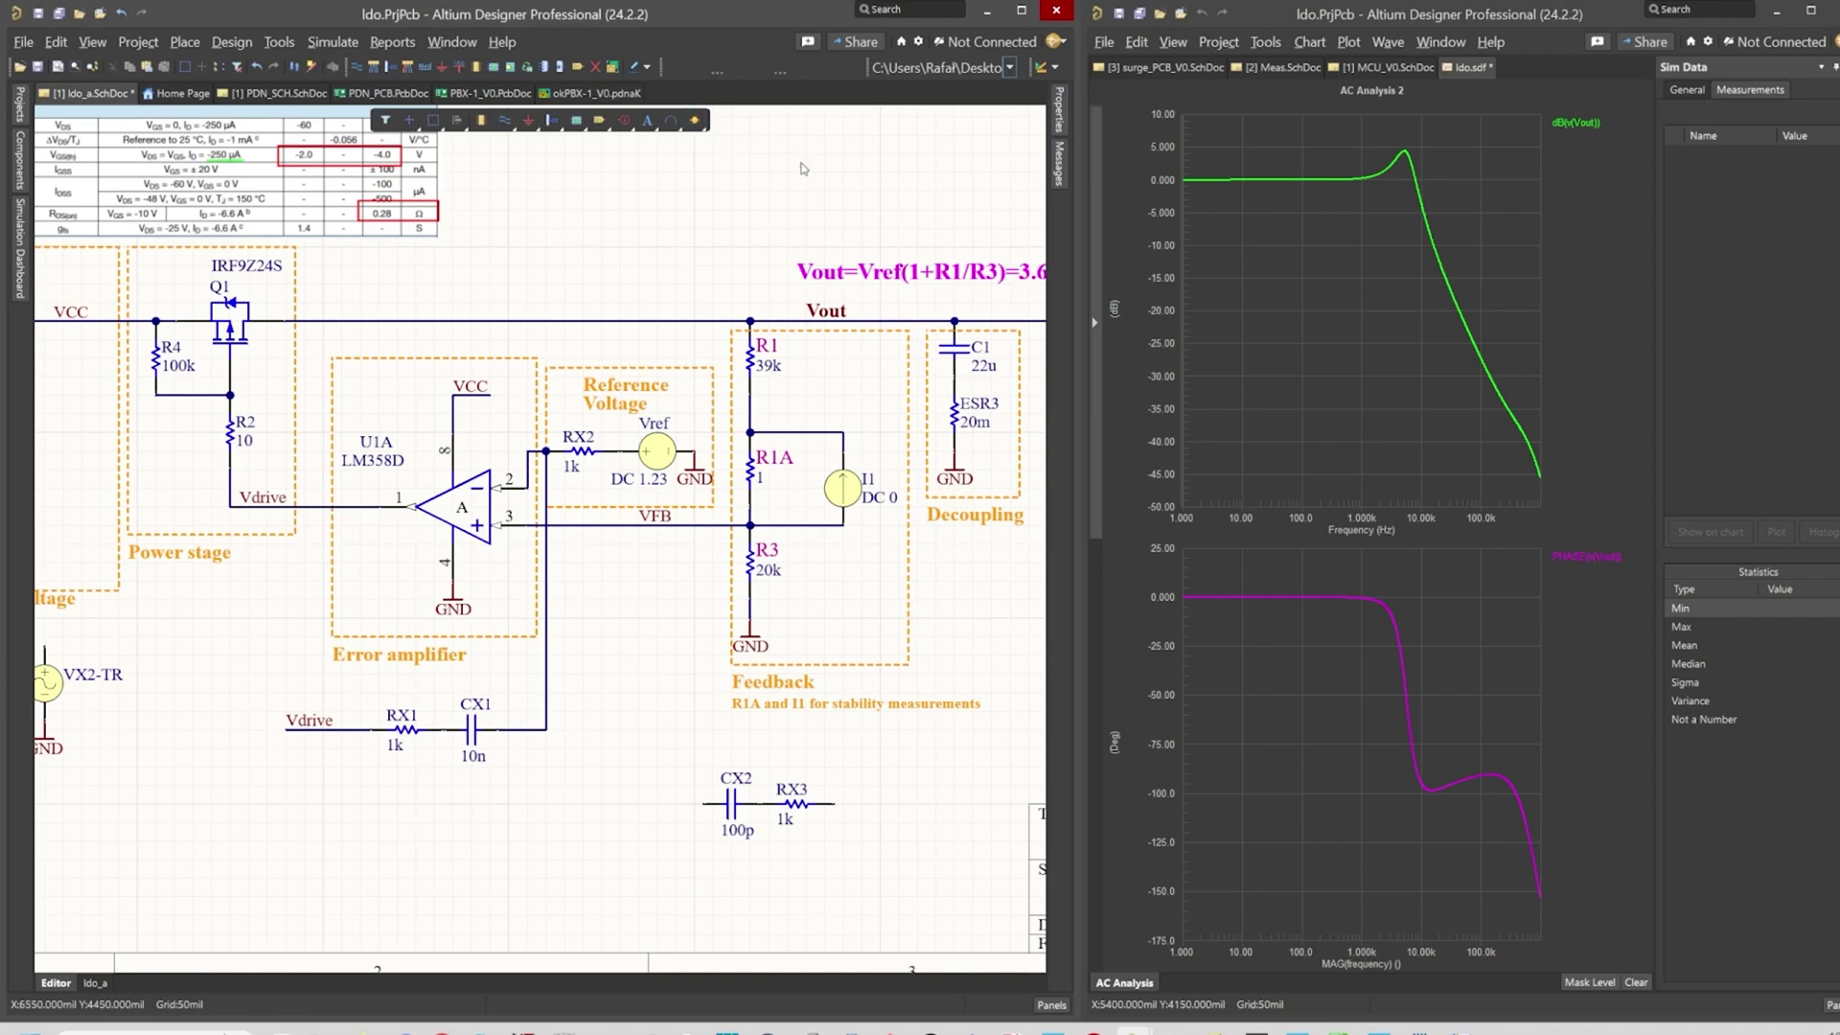
pyautogui.moveTo(874, 227); pyautogui.dragTo(745, 253, button='right')
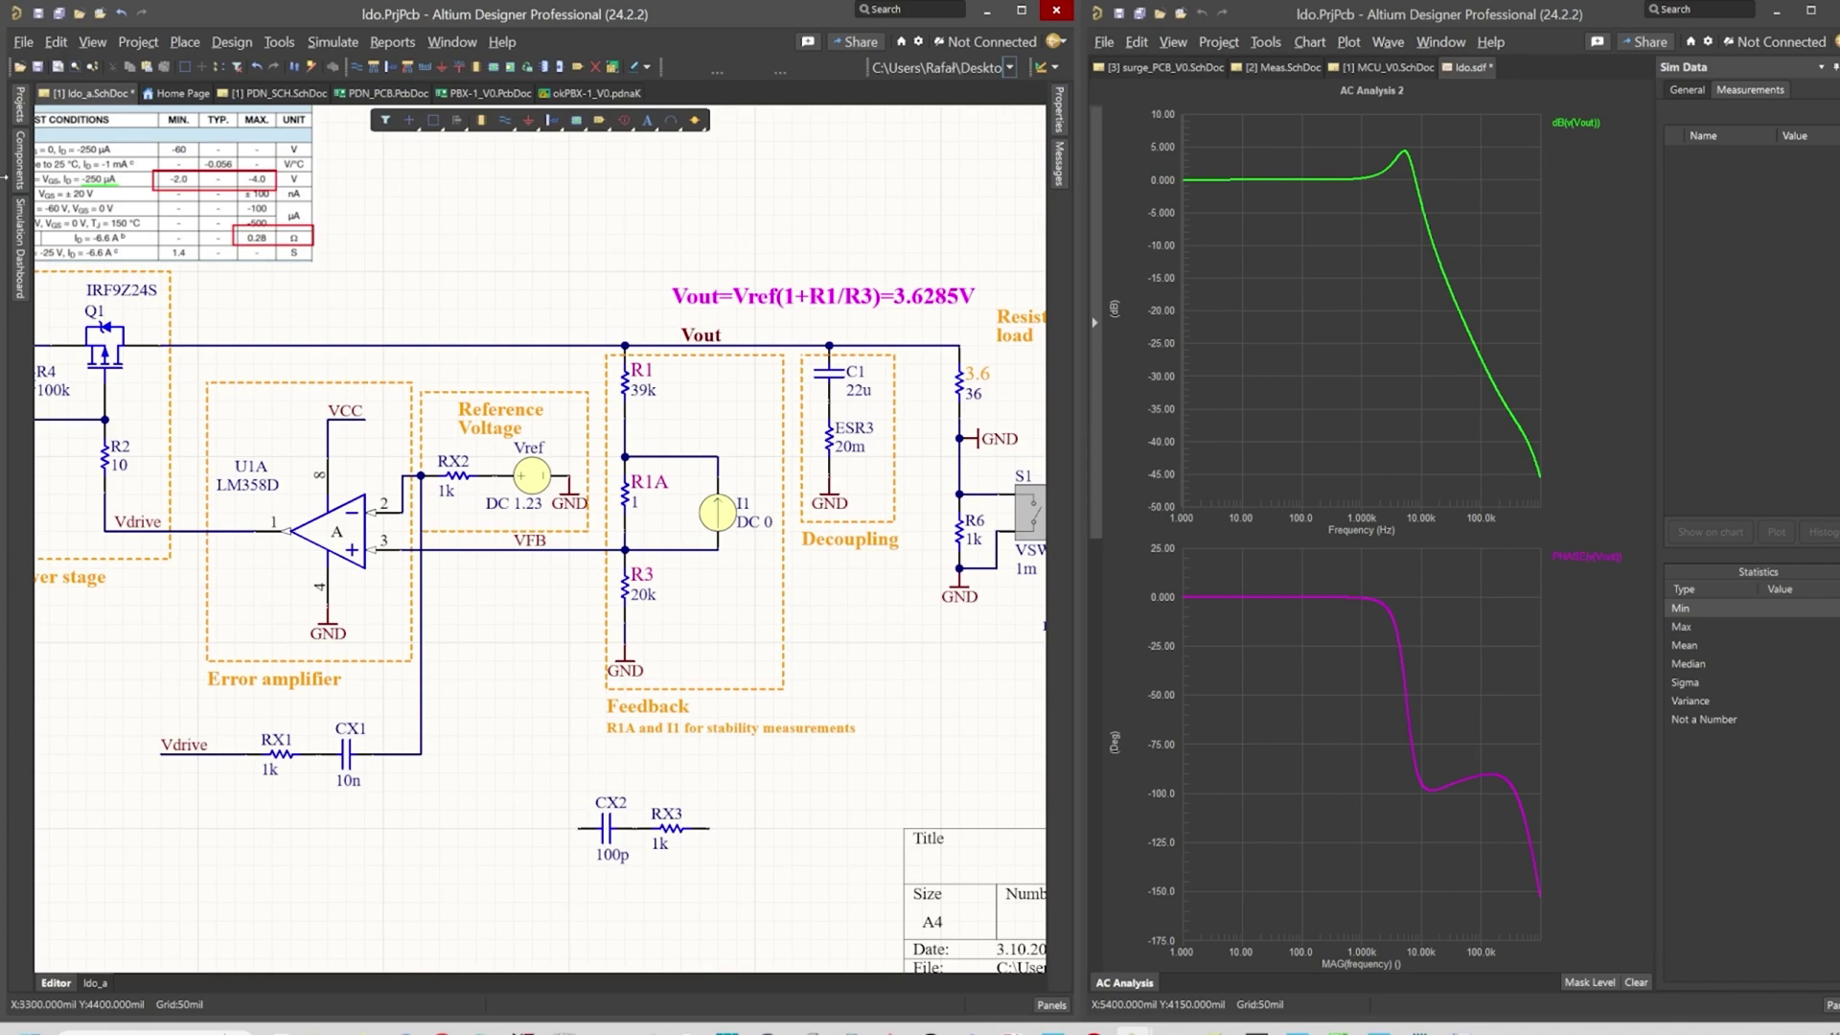
pyautogui.click(21, 256)
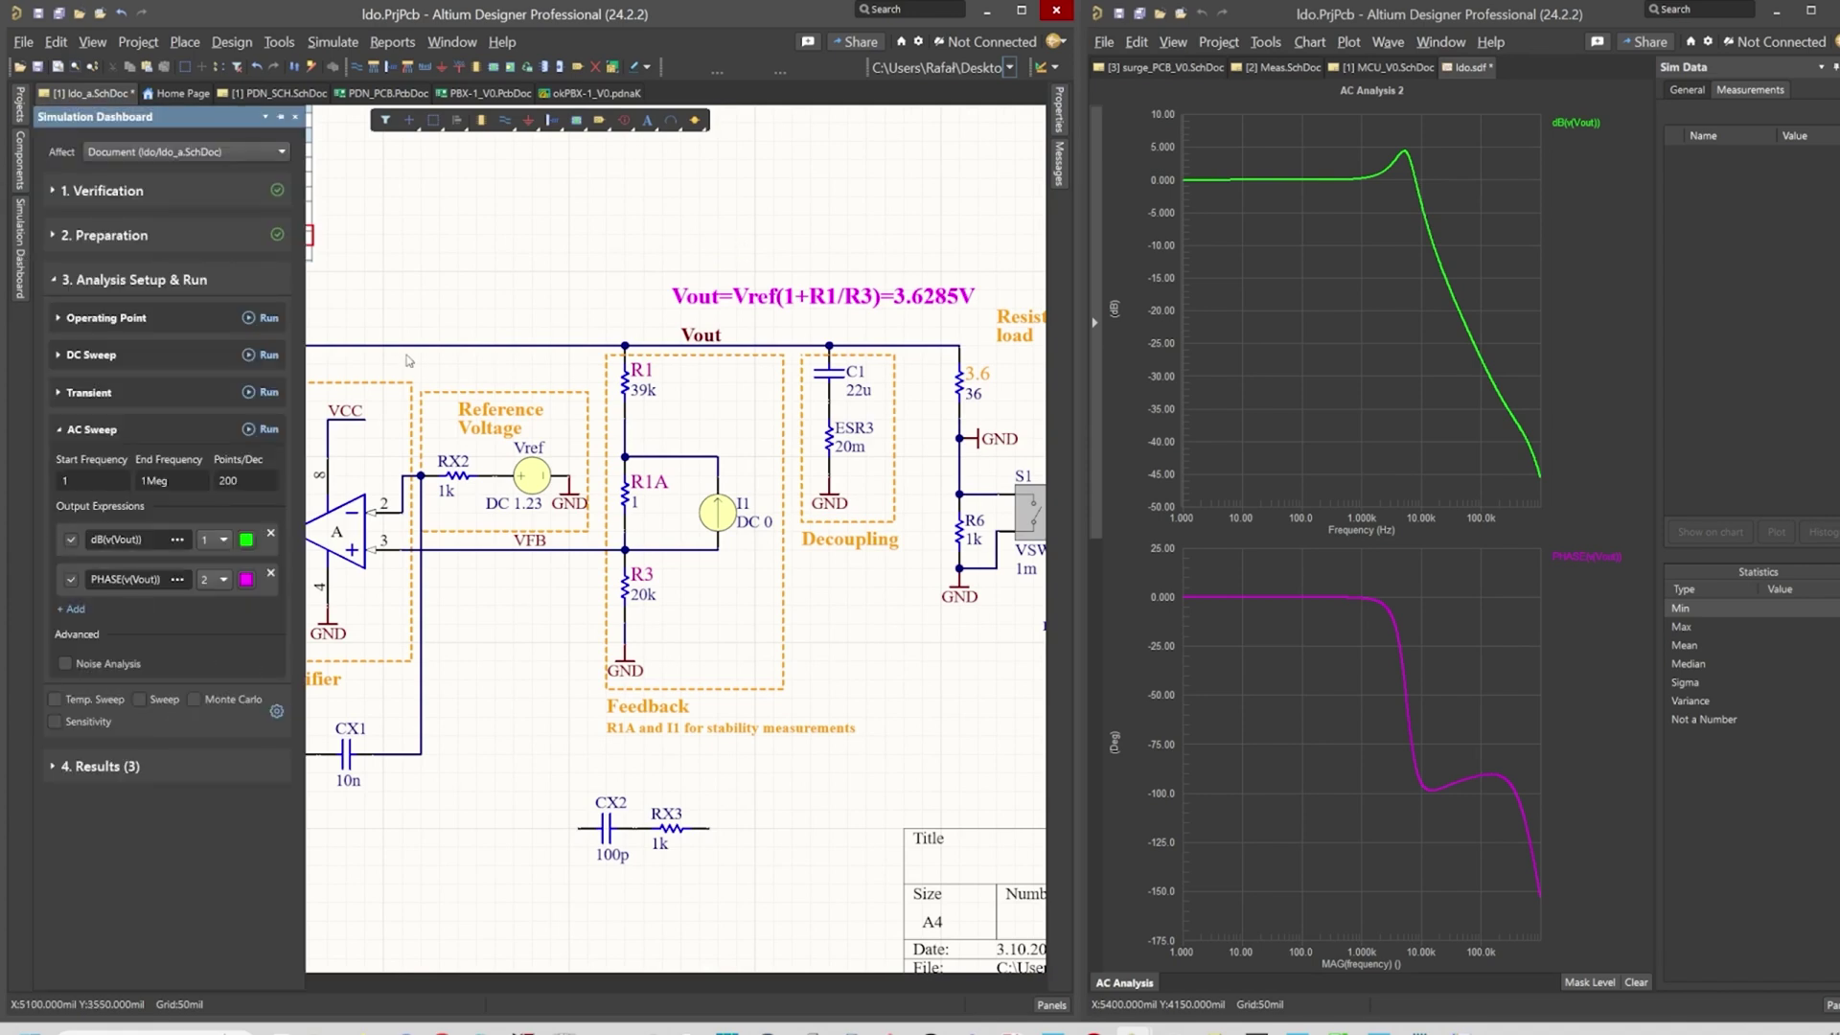
pyautogui.click(77, 764)
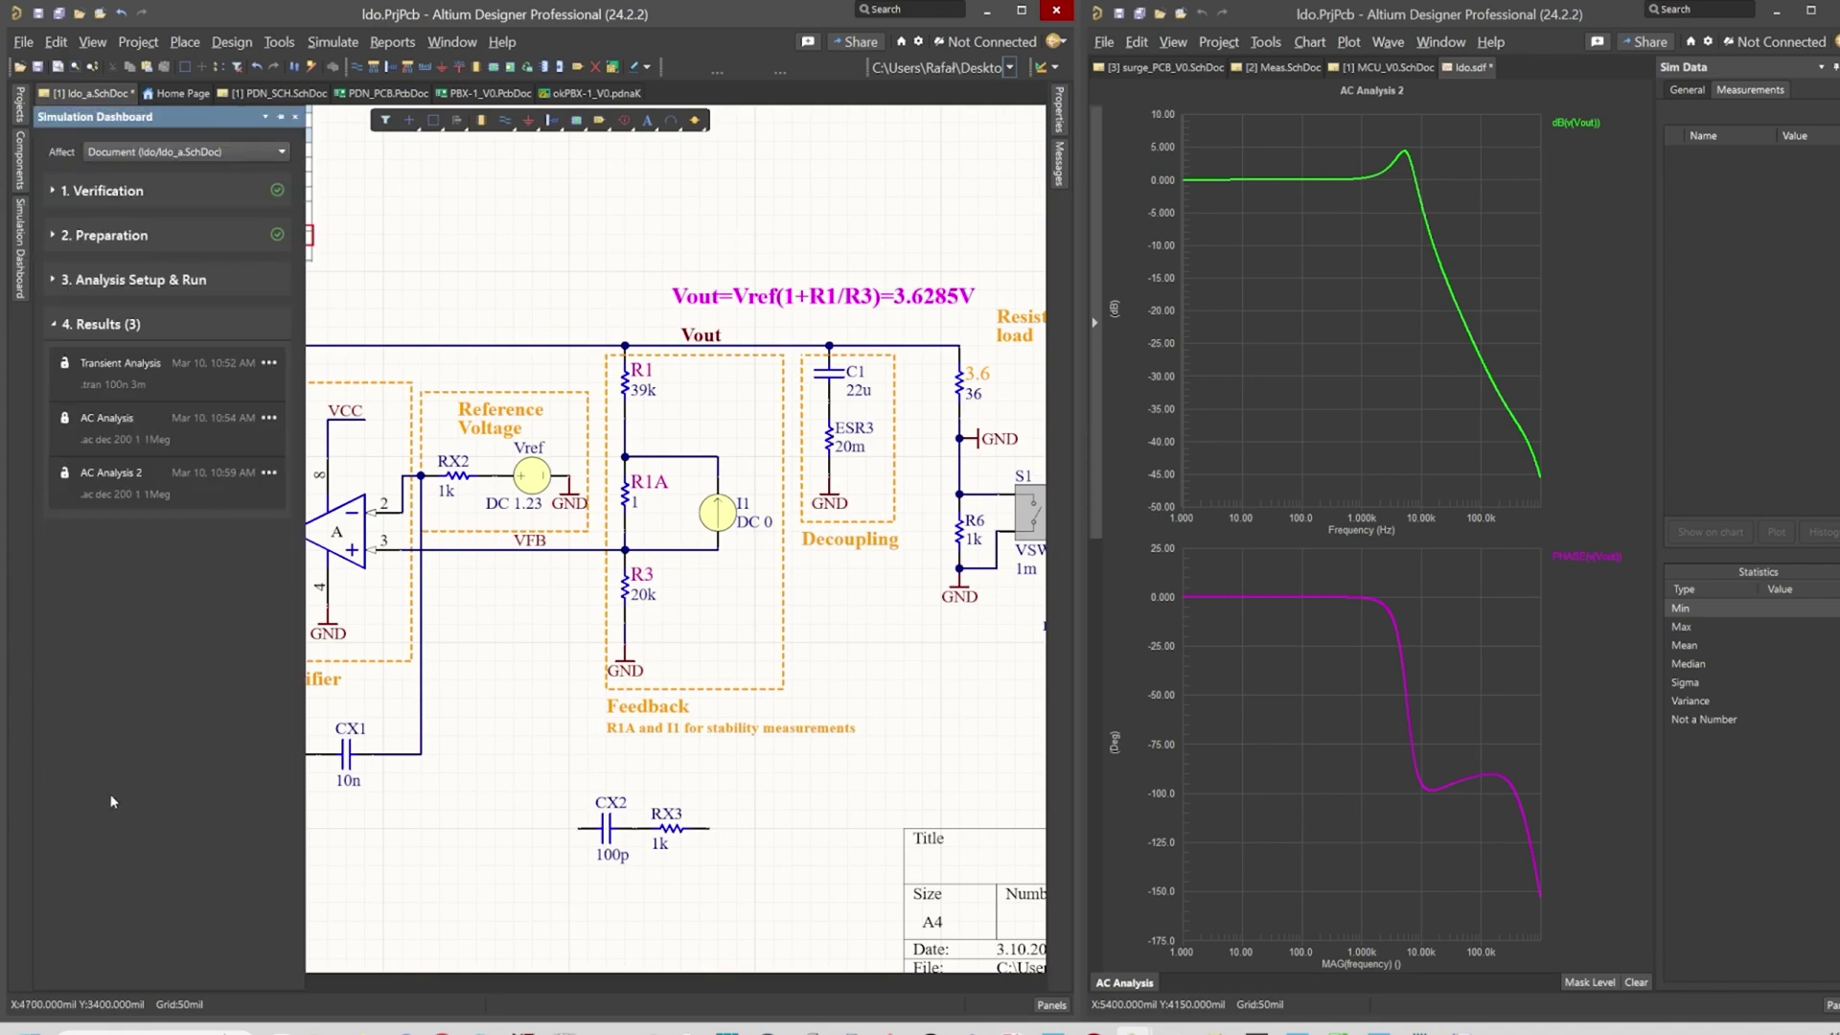
pyautogui.click(109, 429)
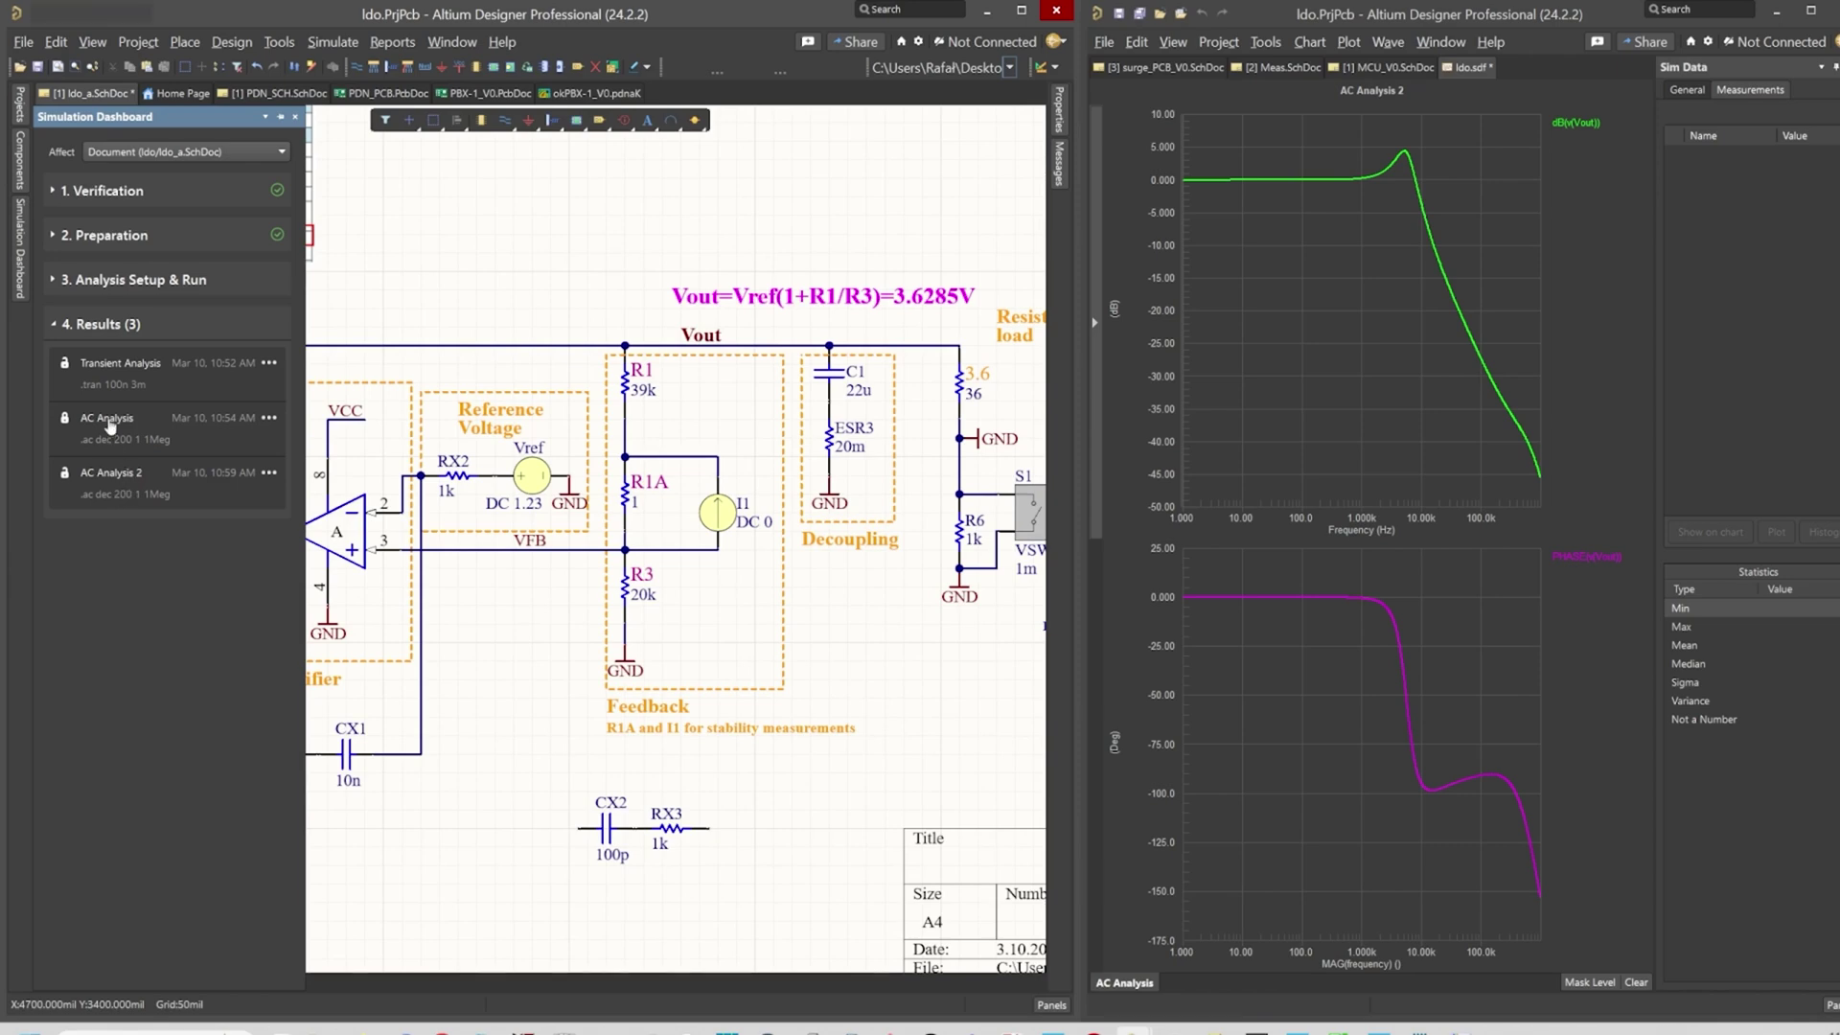
pyautogui.click(113, 479)
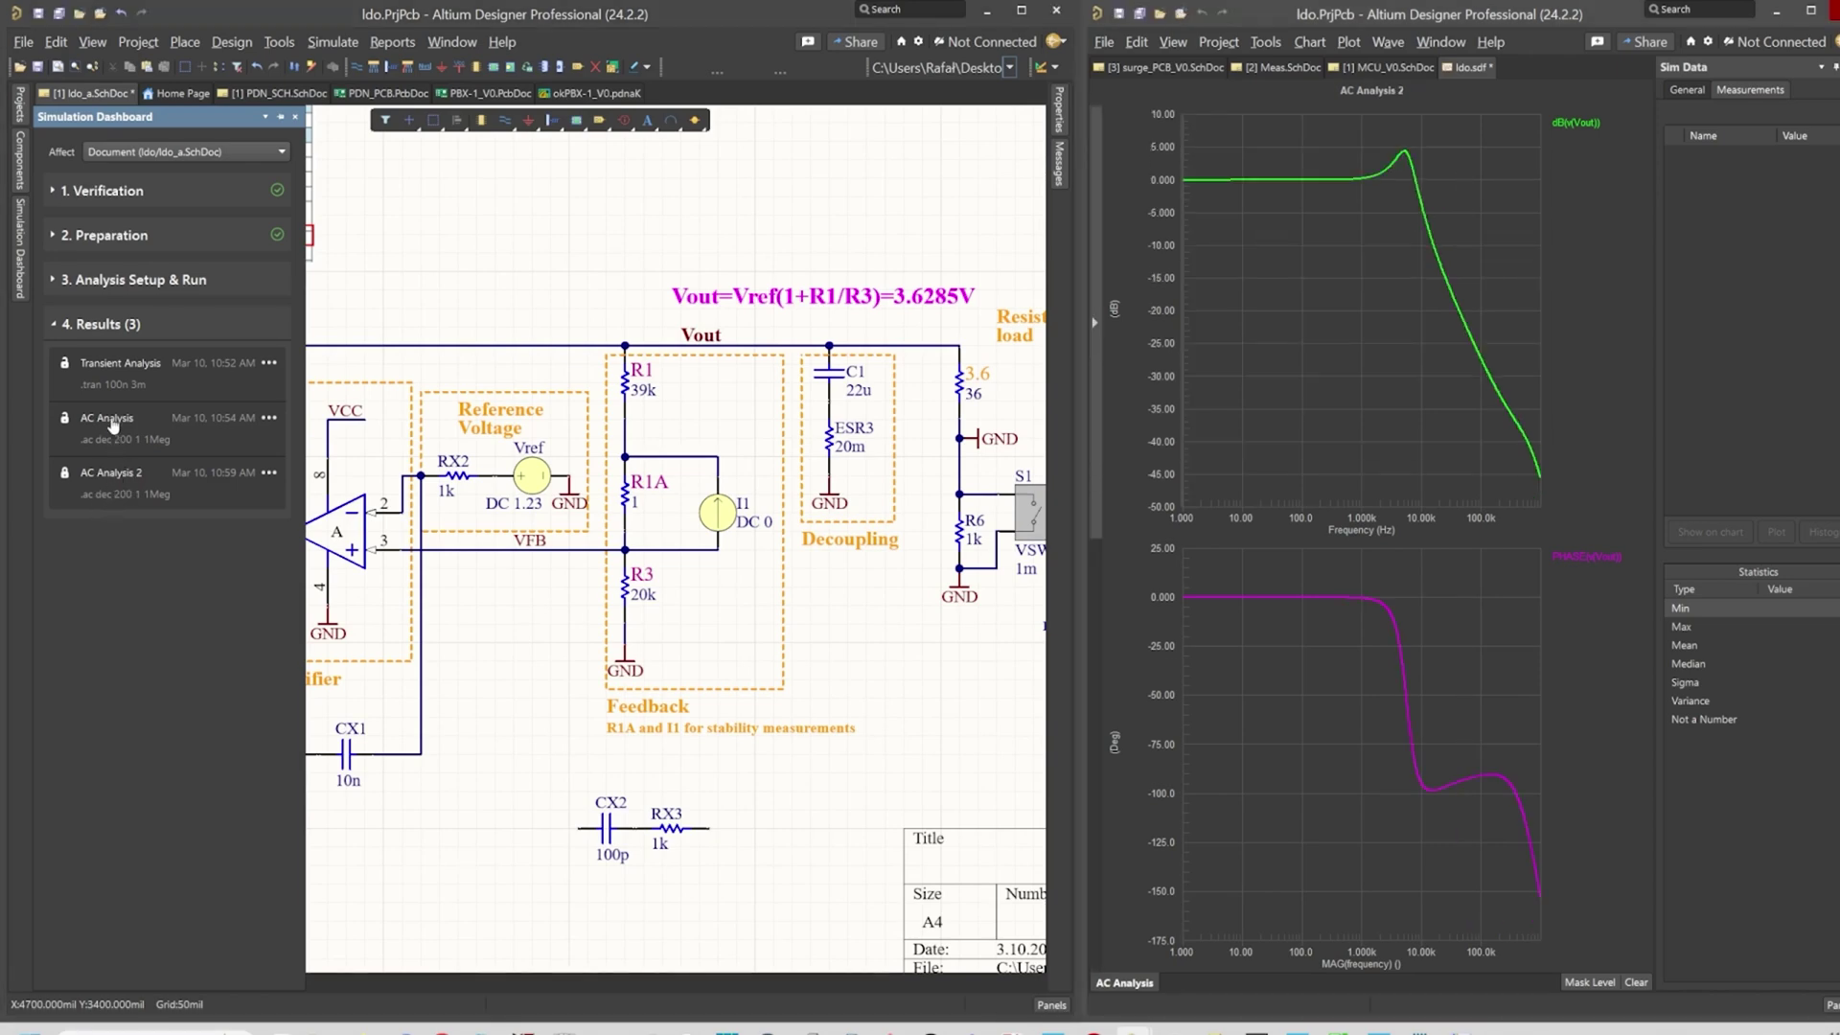
pyautogui.click(113, 424)
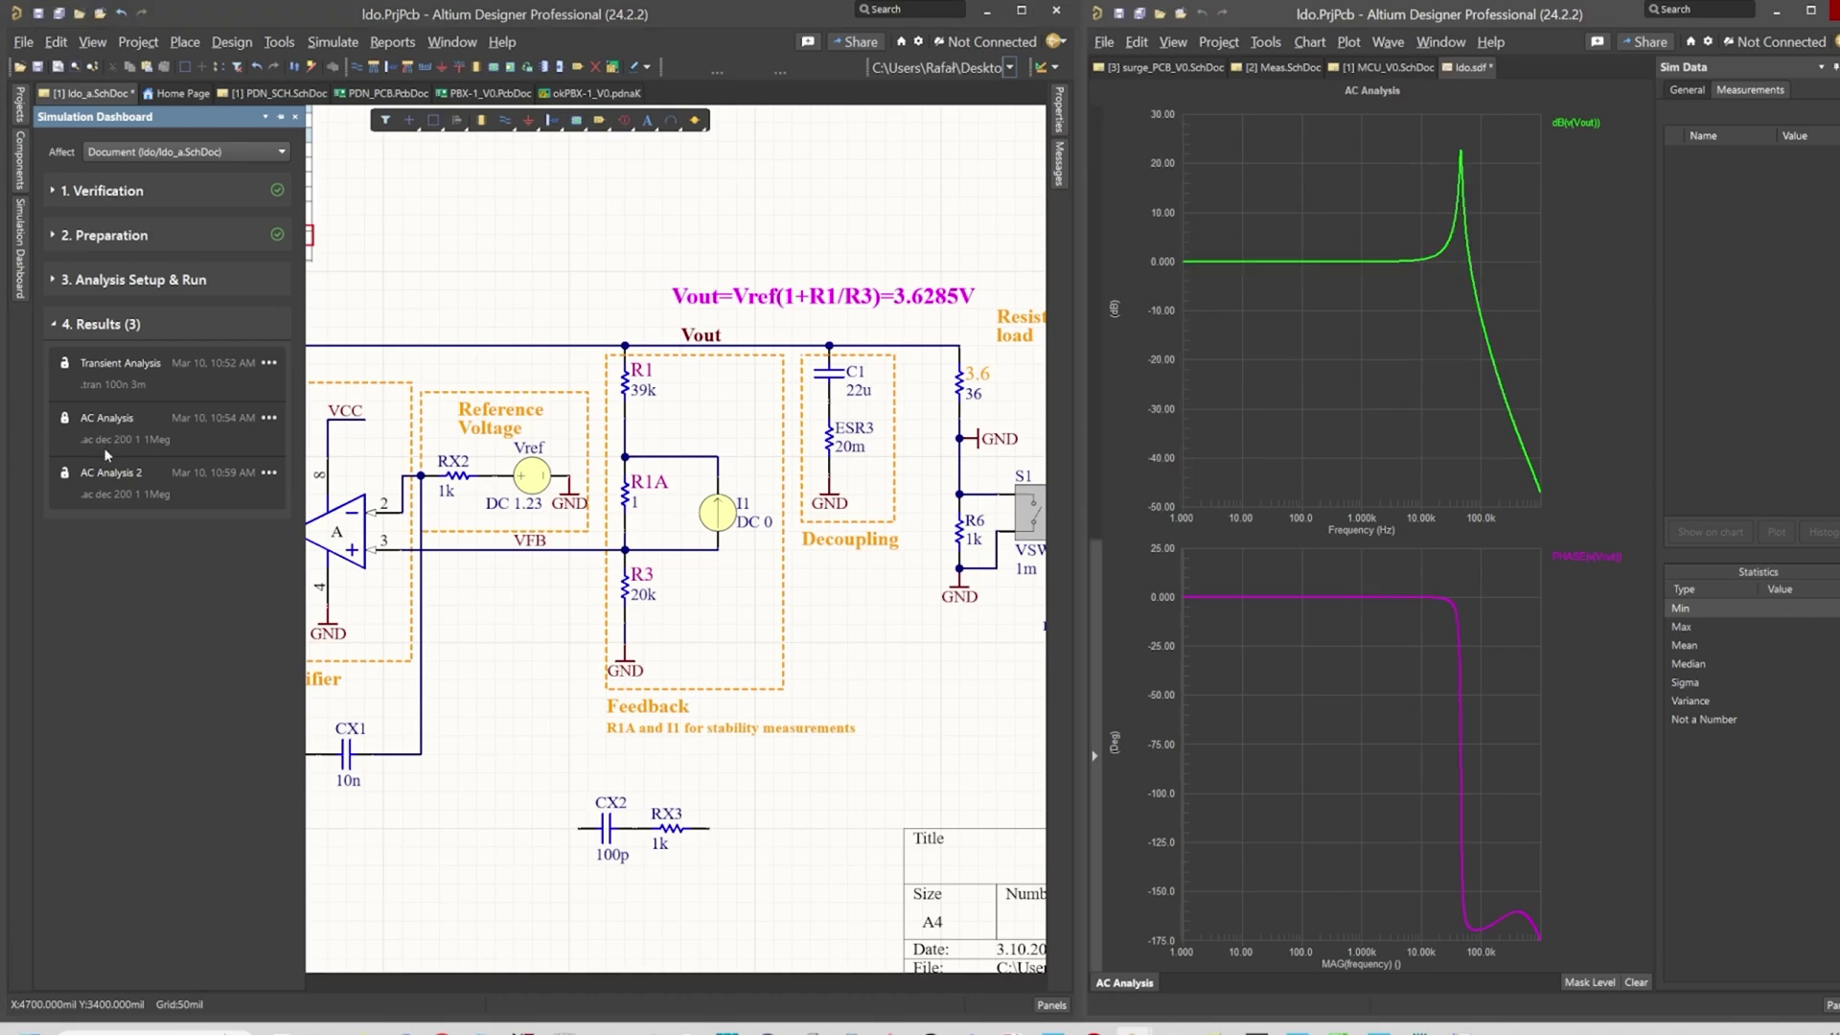
pyautogui.click(113, 479)
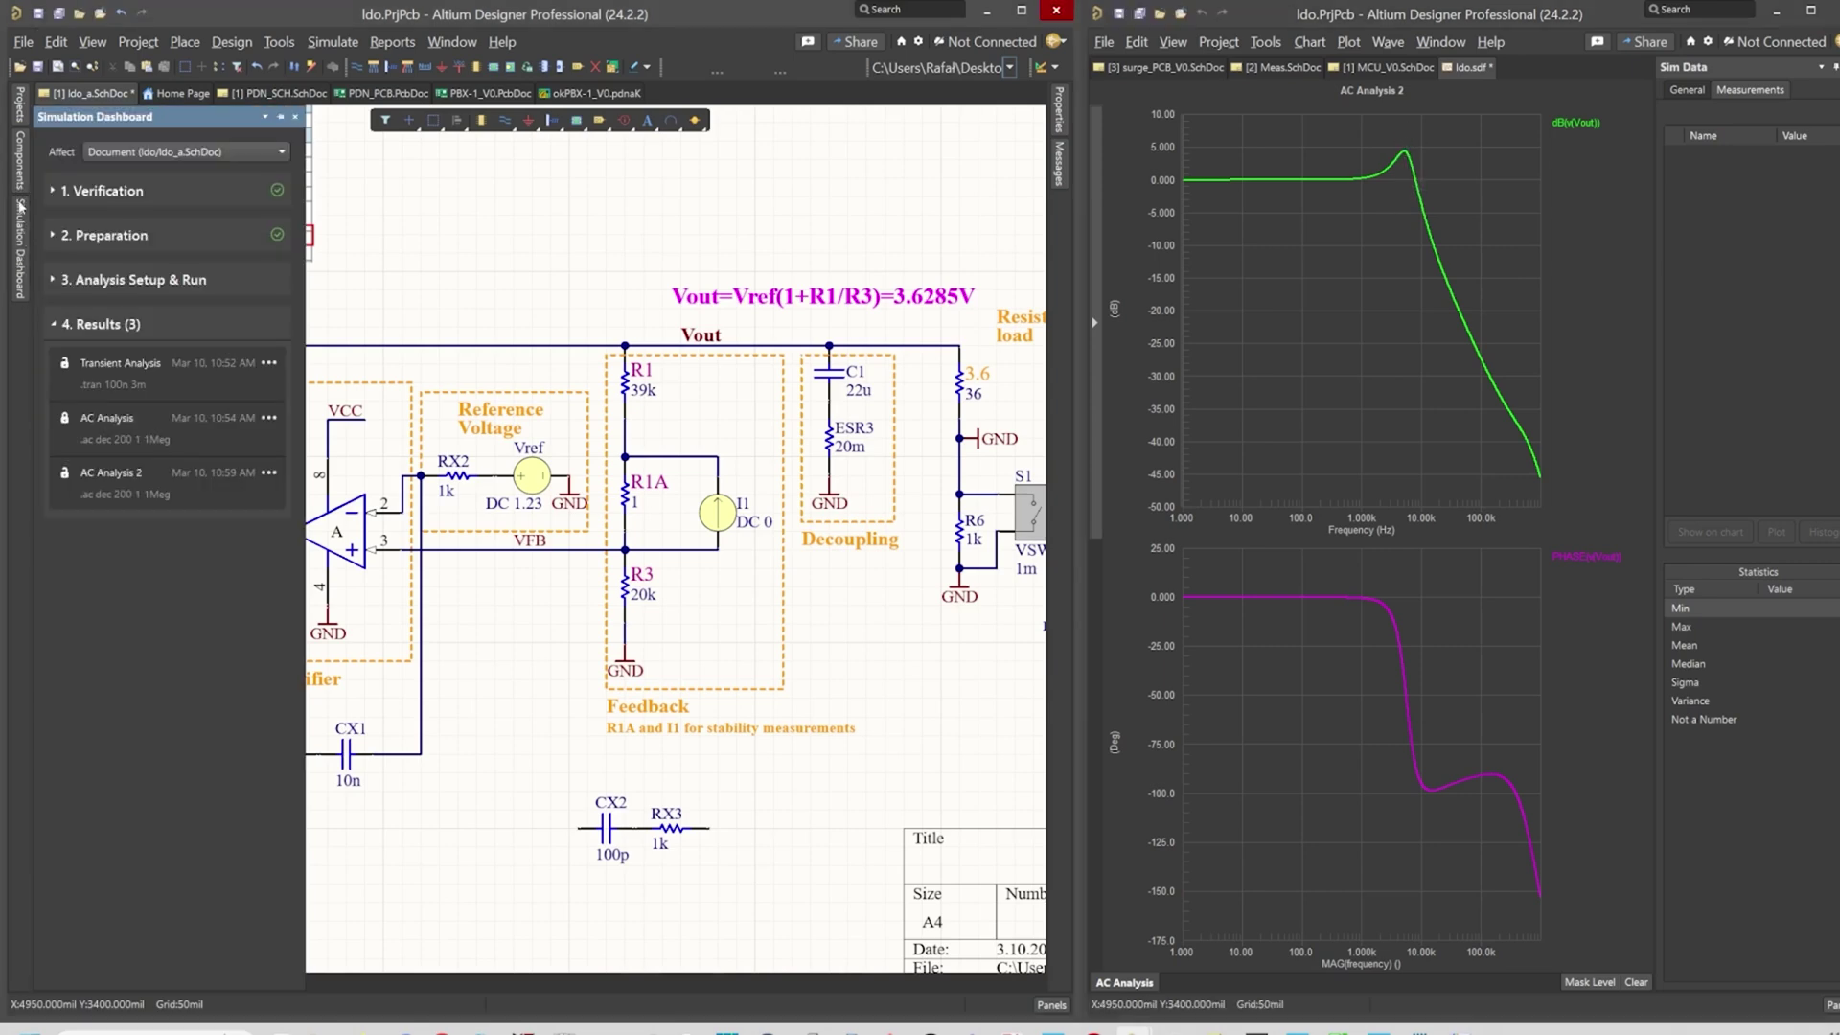
# Run the Transient analysis with the 10n compensation capacitor CX1 in the circuit.
pyautogui.click(52, 280)
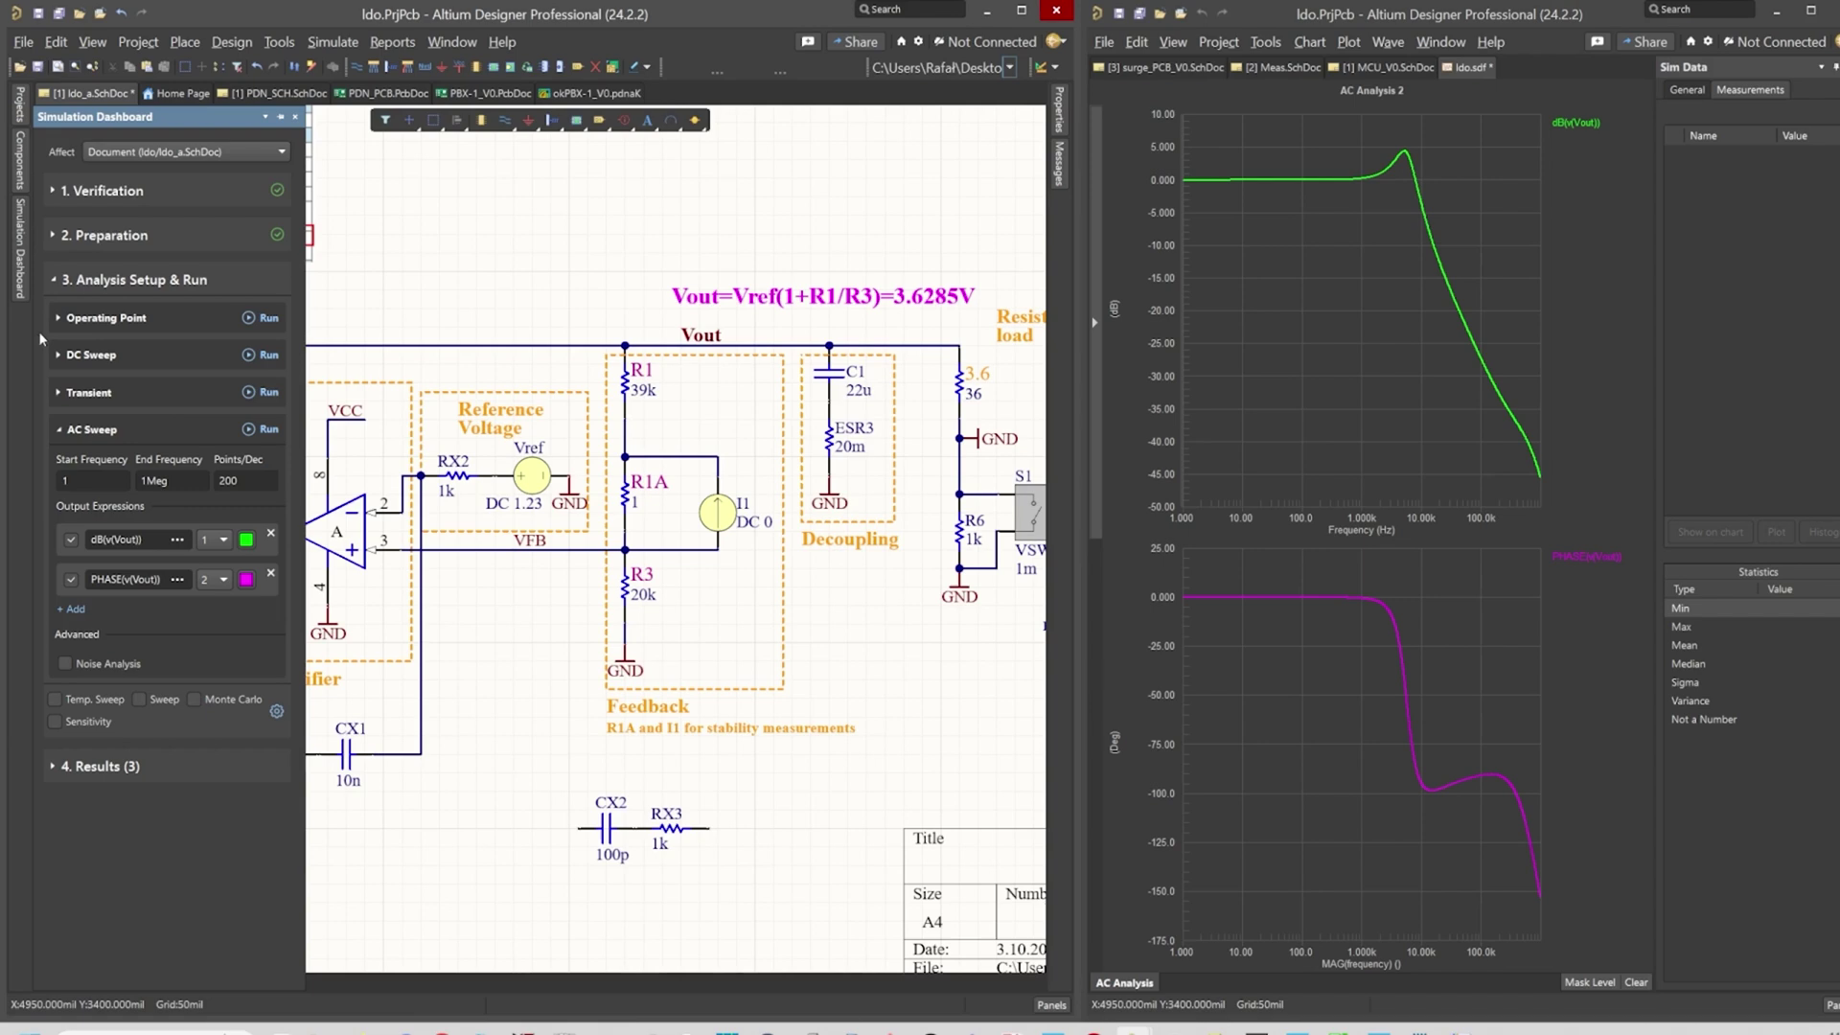
pyautogui.click(261, 392)
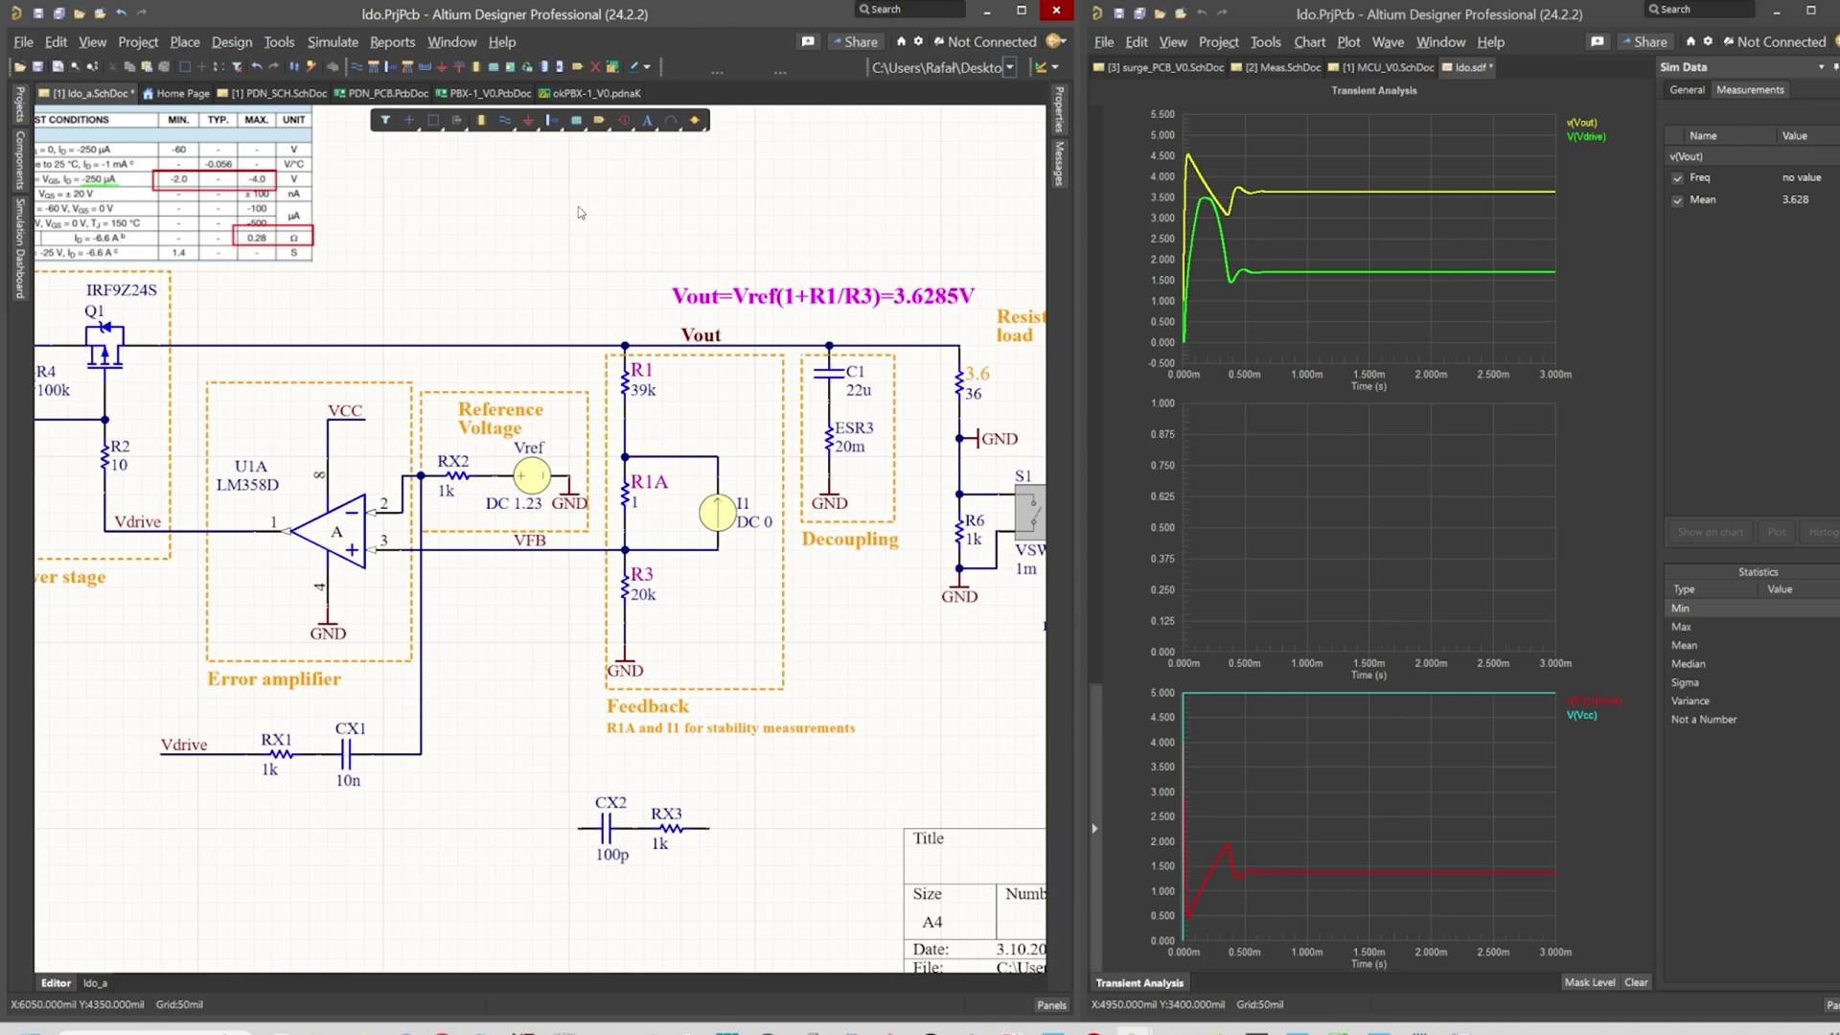
# Set the value of compensation capacitor CX1 to 1p and rerun both the AC Sweep and the Transient analysis.
pyautogui.doubleClick(351, 790)
pyautogui.write('1p')
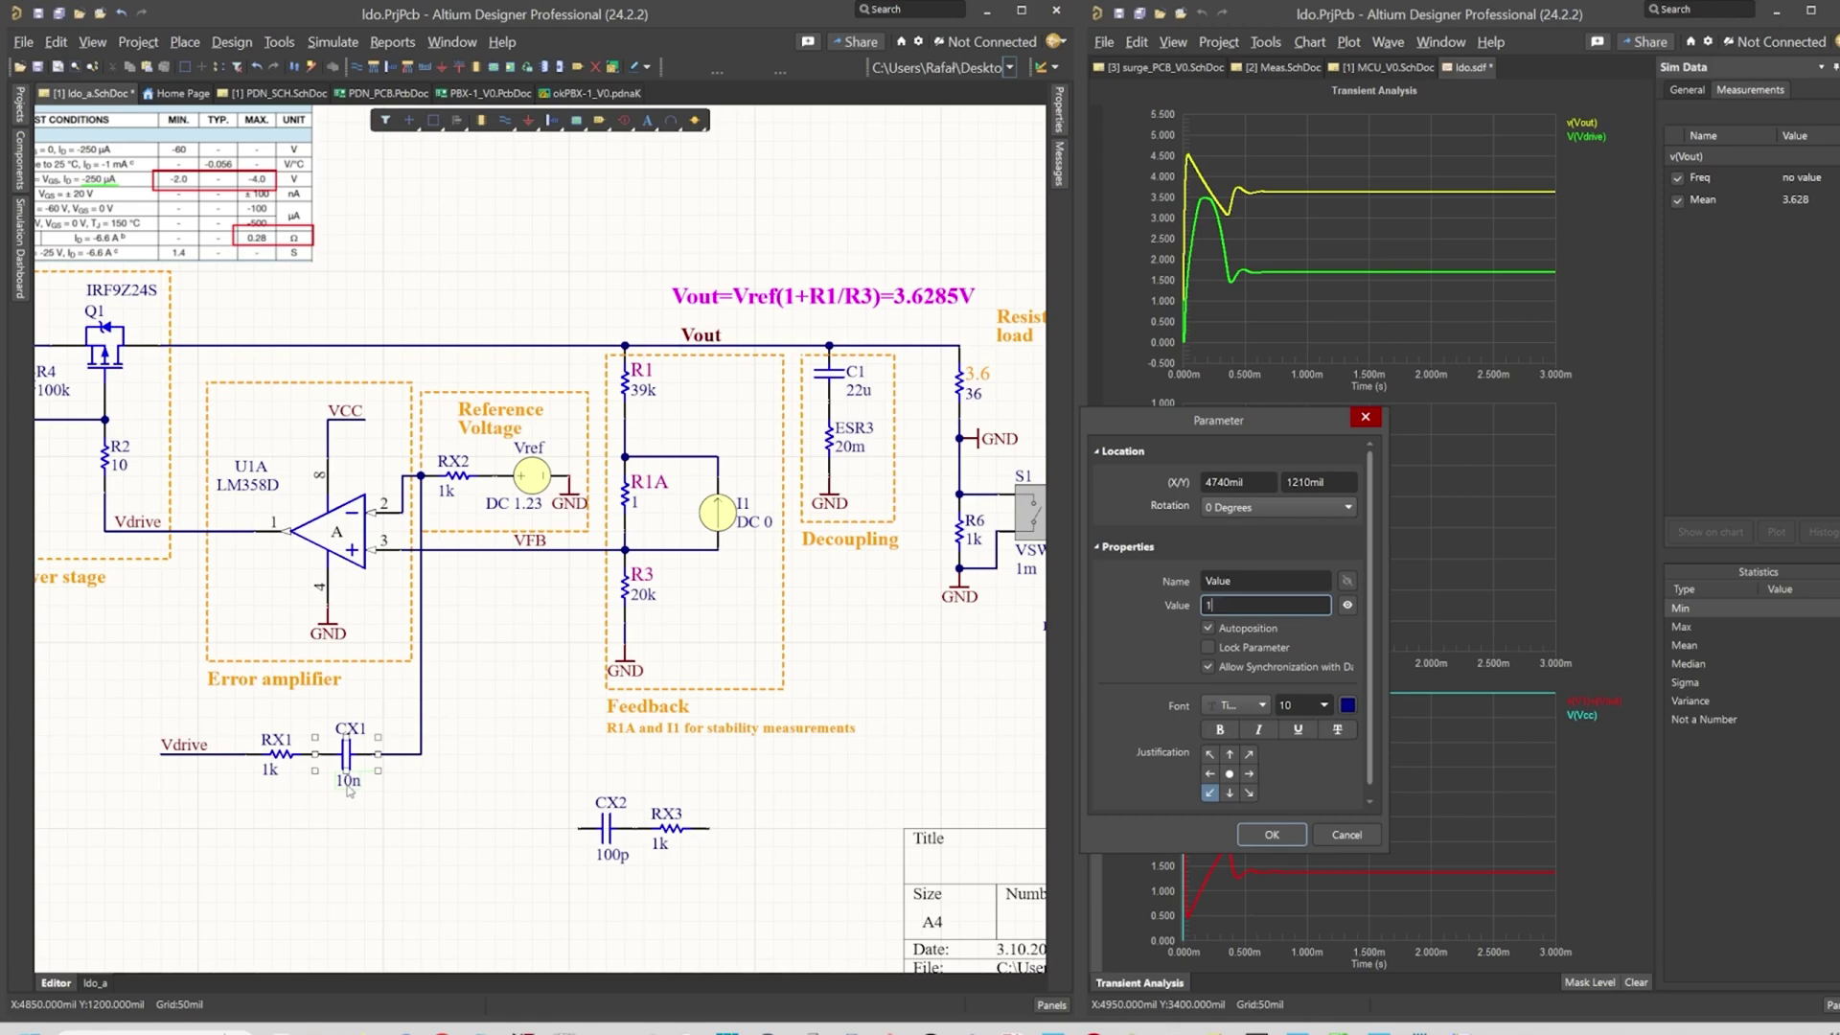
pyautogui.press('Return')
pyautogui.click(19, 276)
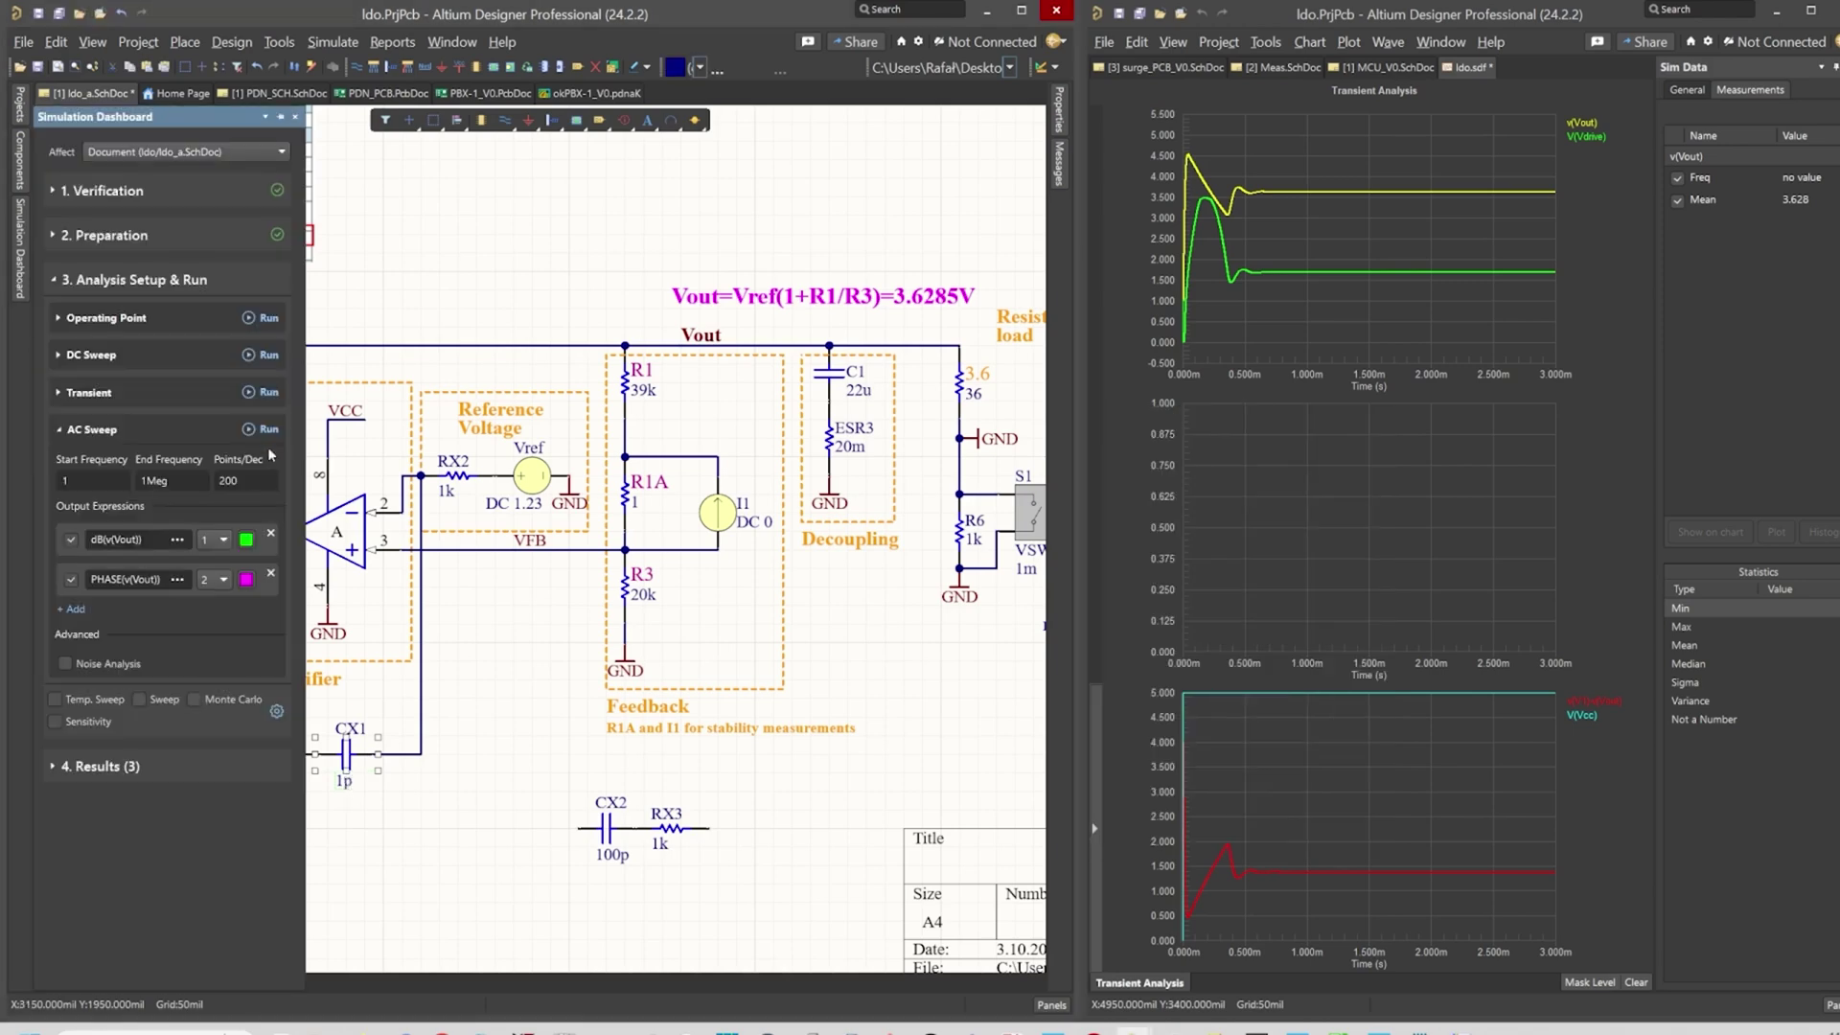
pyautogui.click(249, 430)
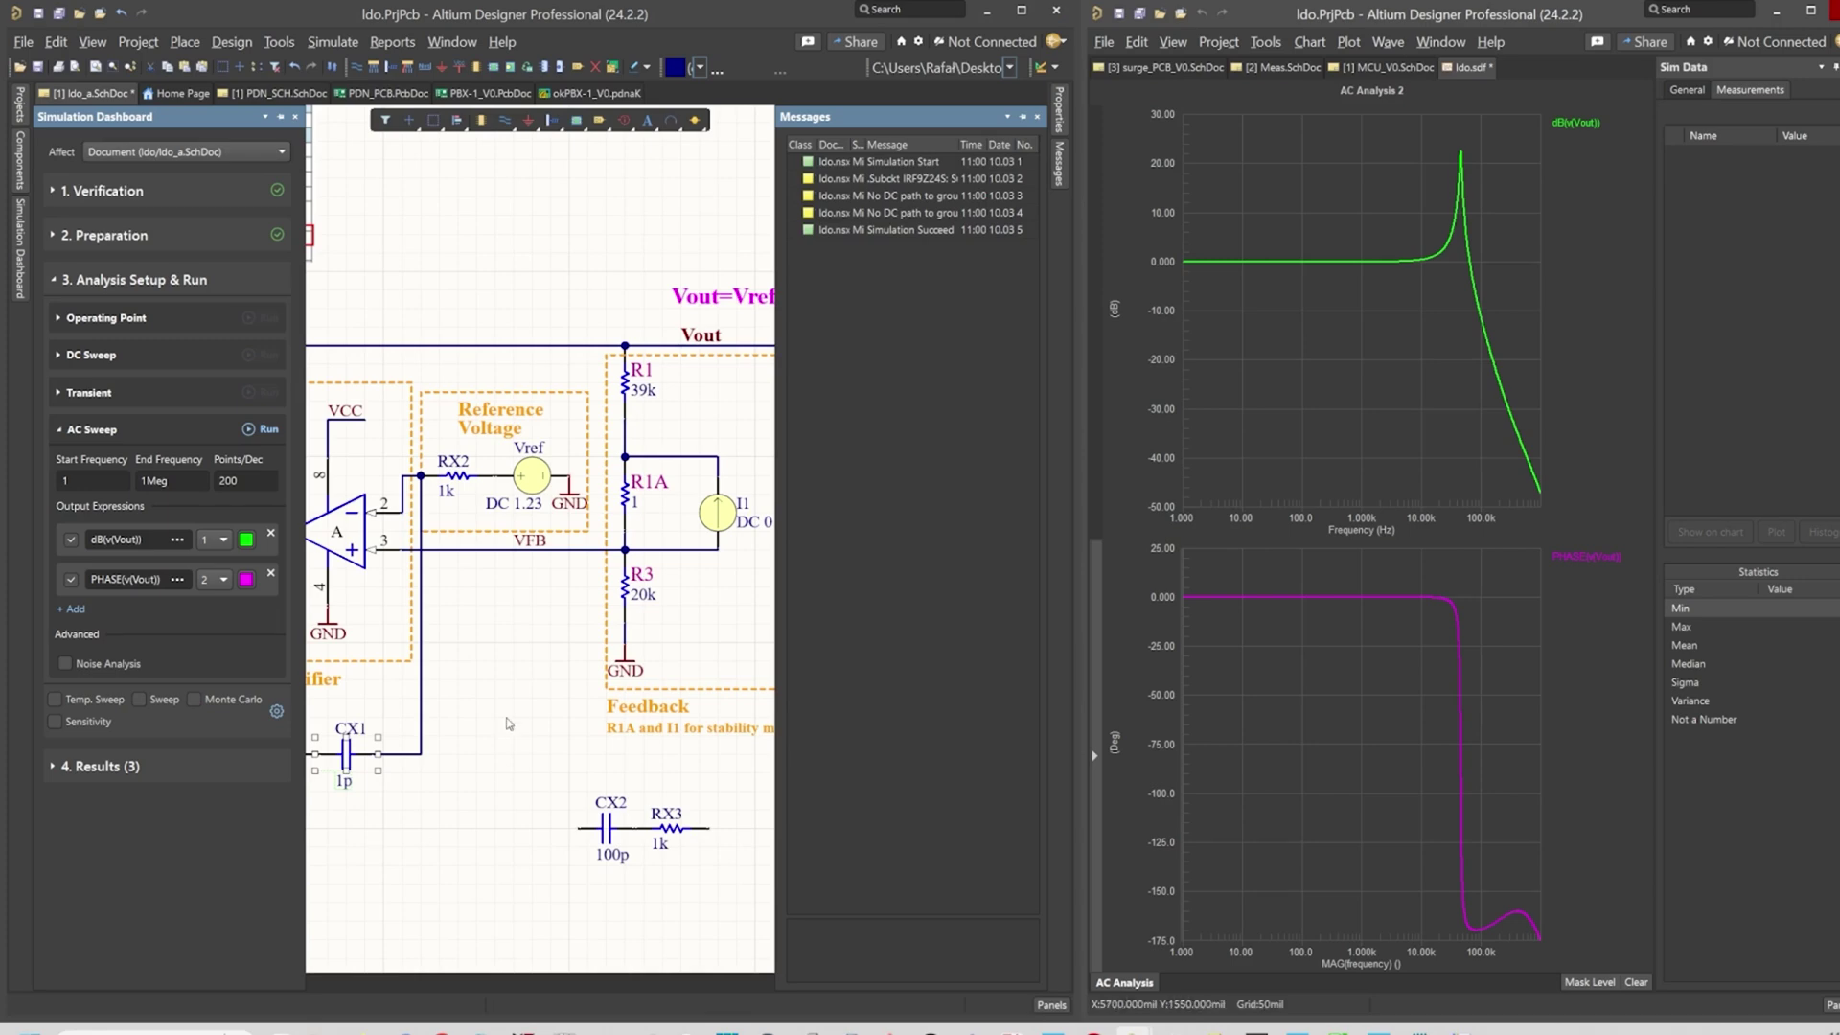
pyautogui.click(245, 395)
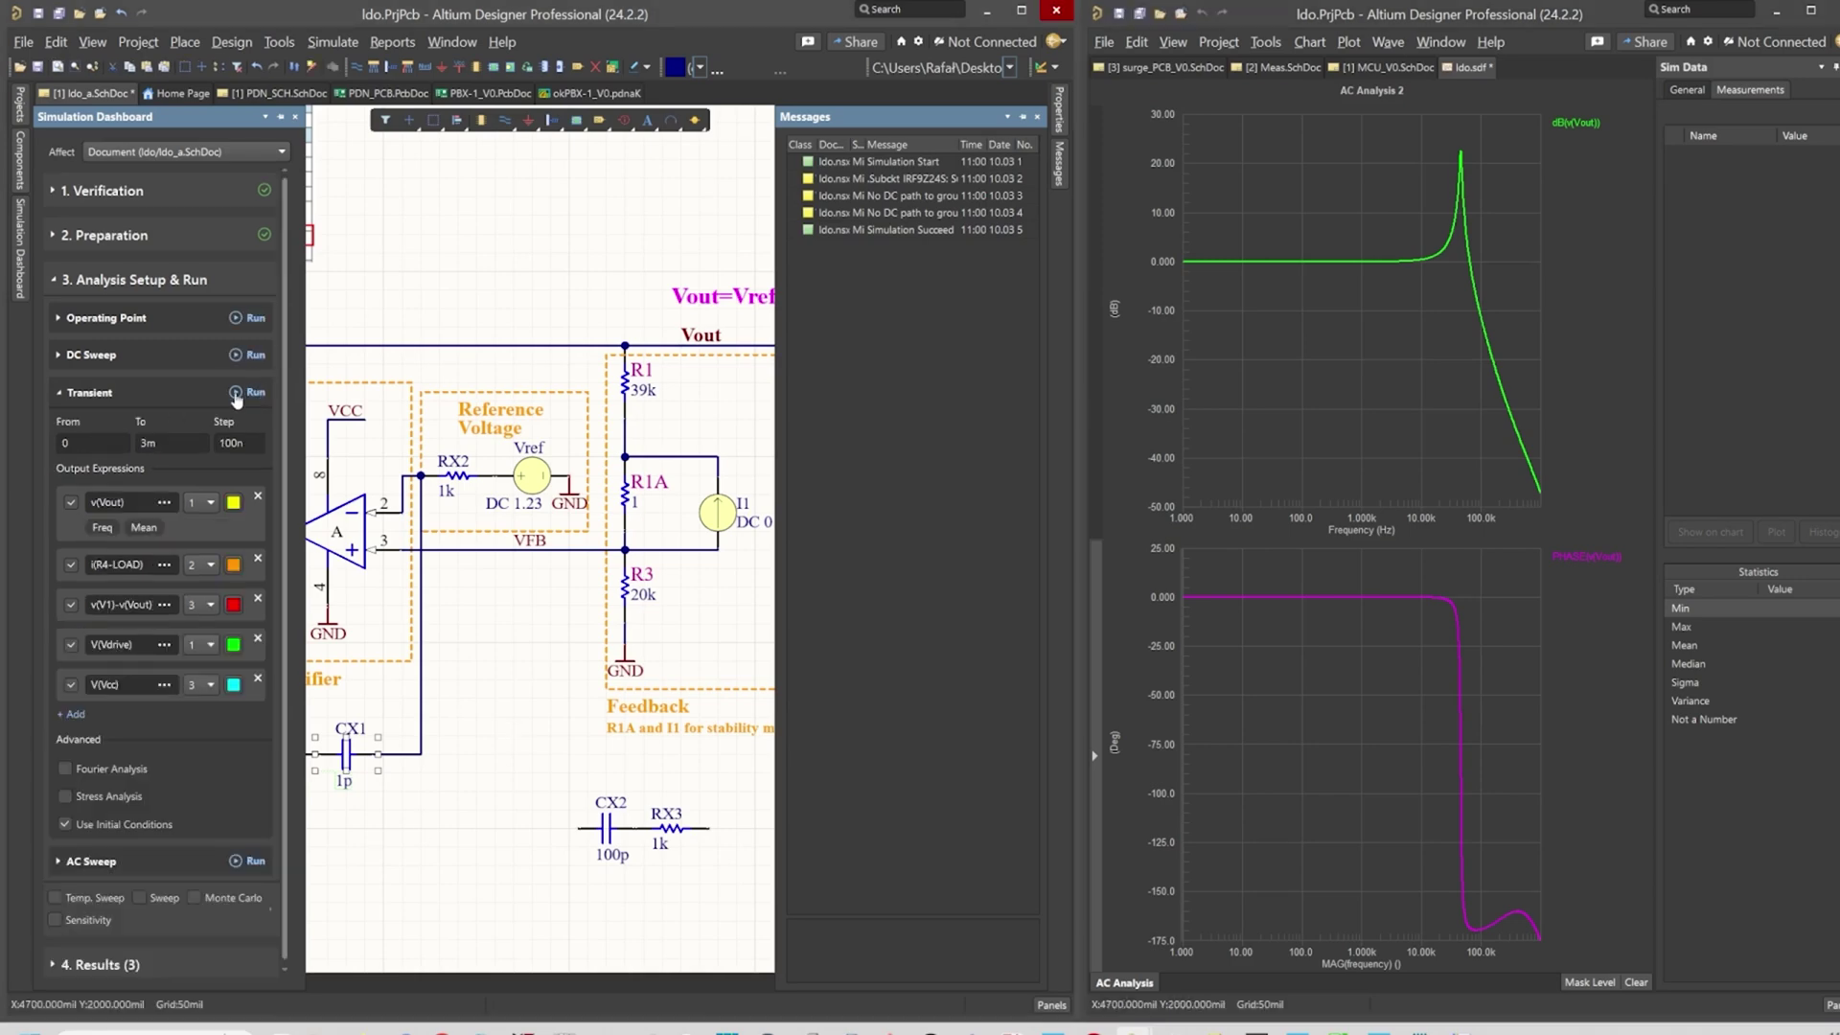
pyautogui.click(237, 395)
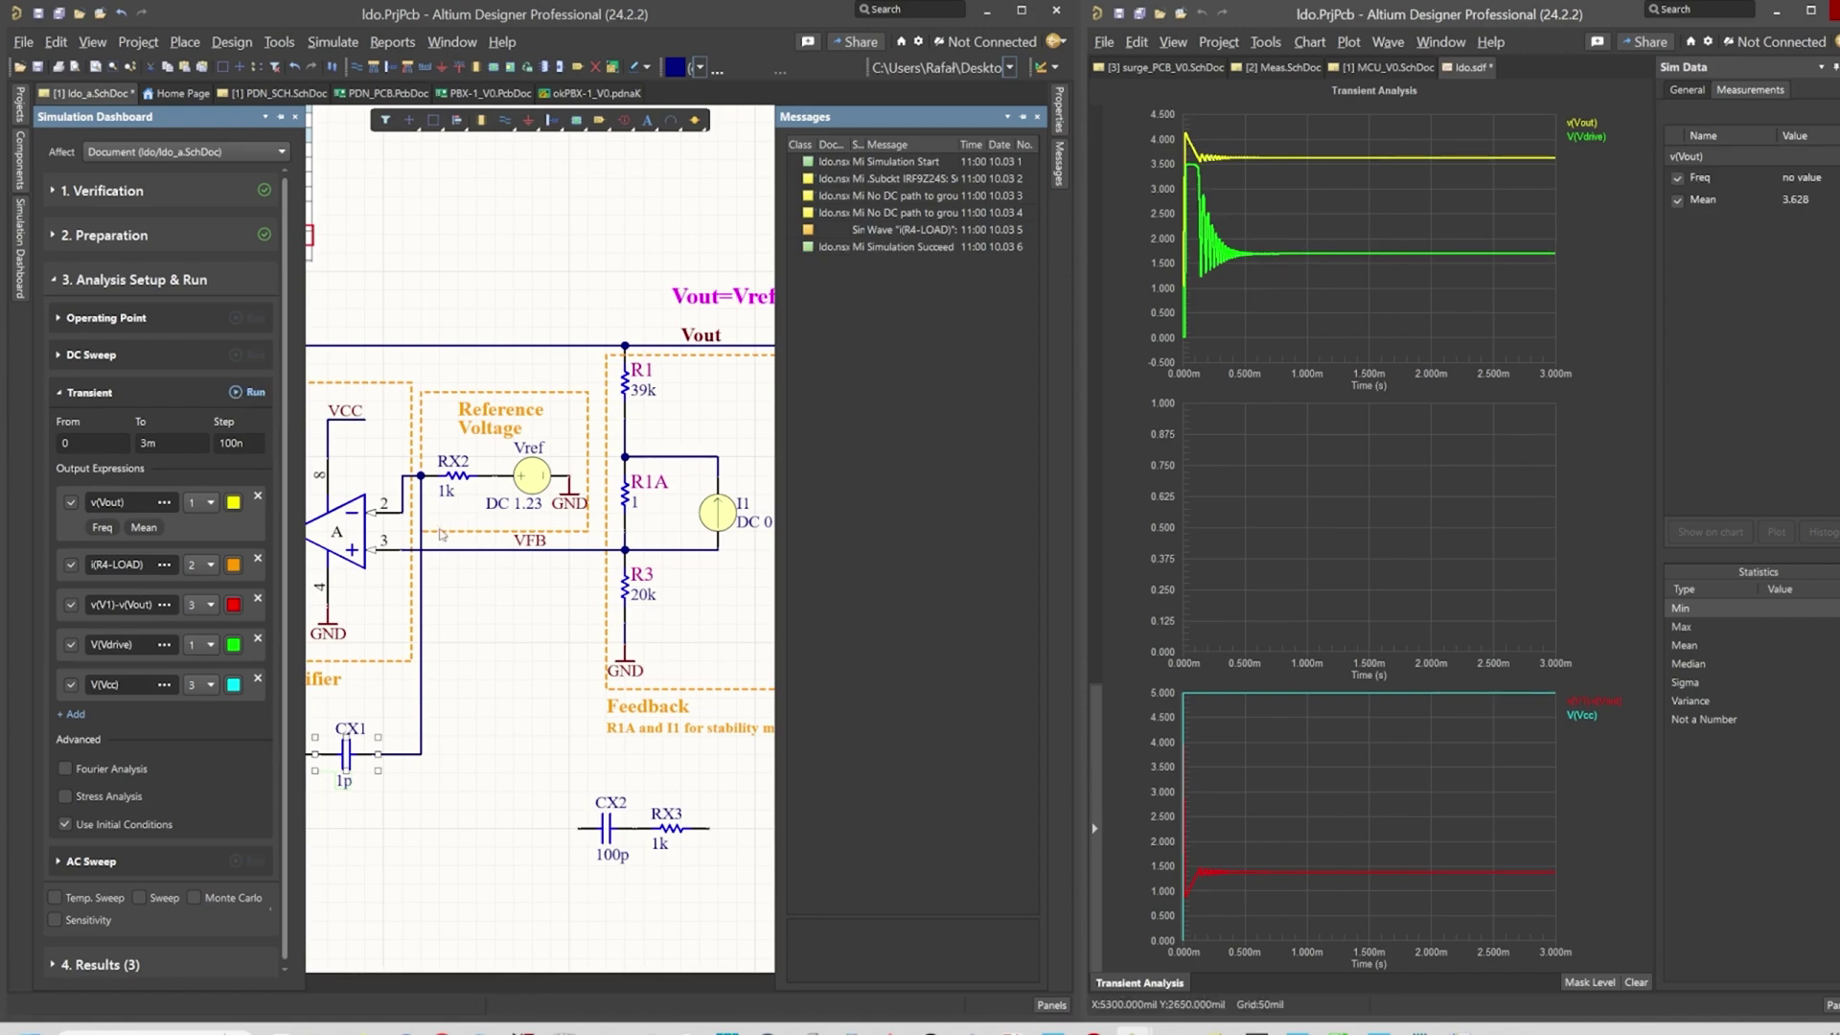
# Set the value of CX1 to 1n and rerun the Transient analysis.
pyautogui.click(371, 743)
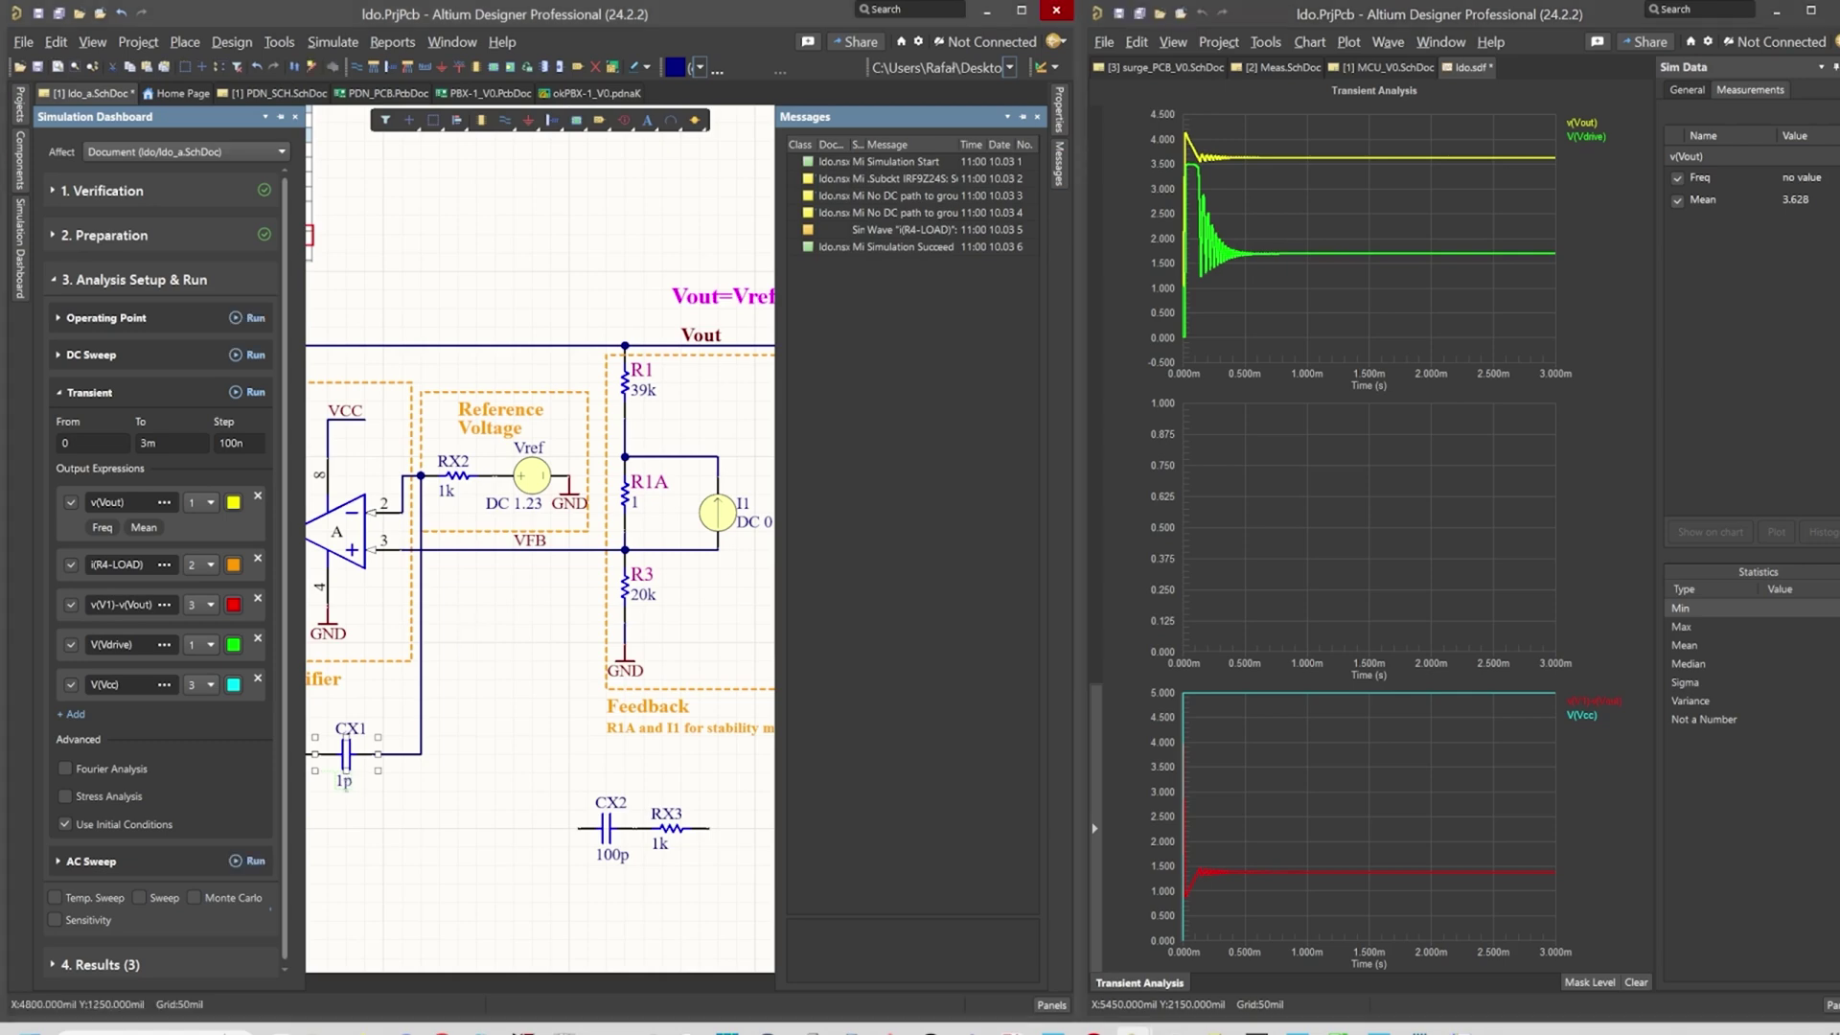
pyautogui.doubleClick(343, 781)
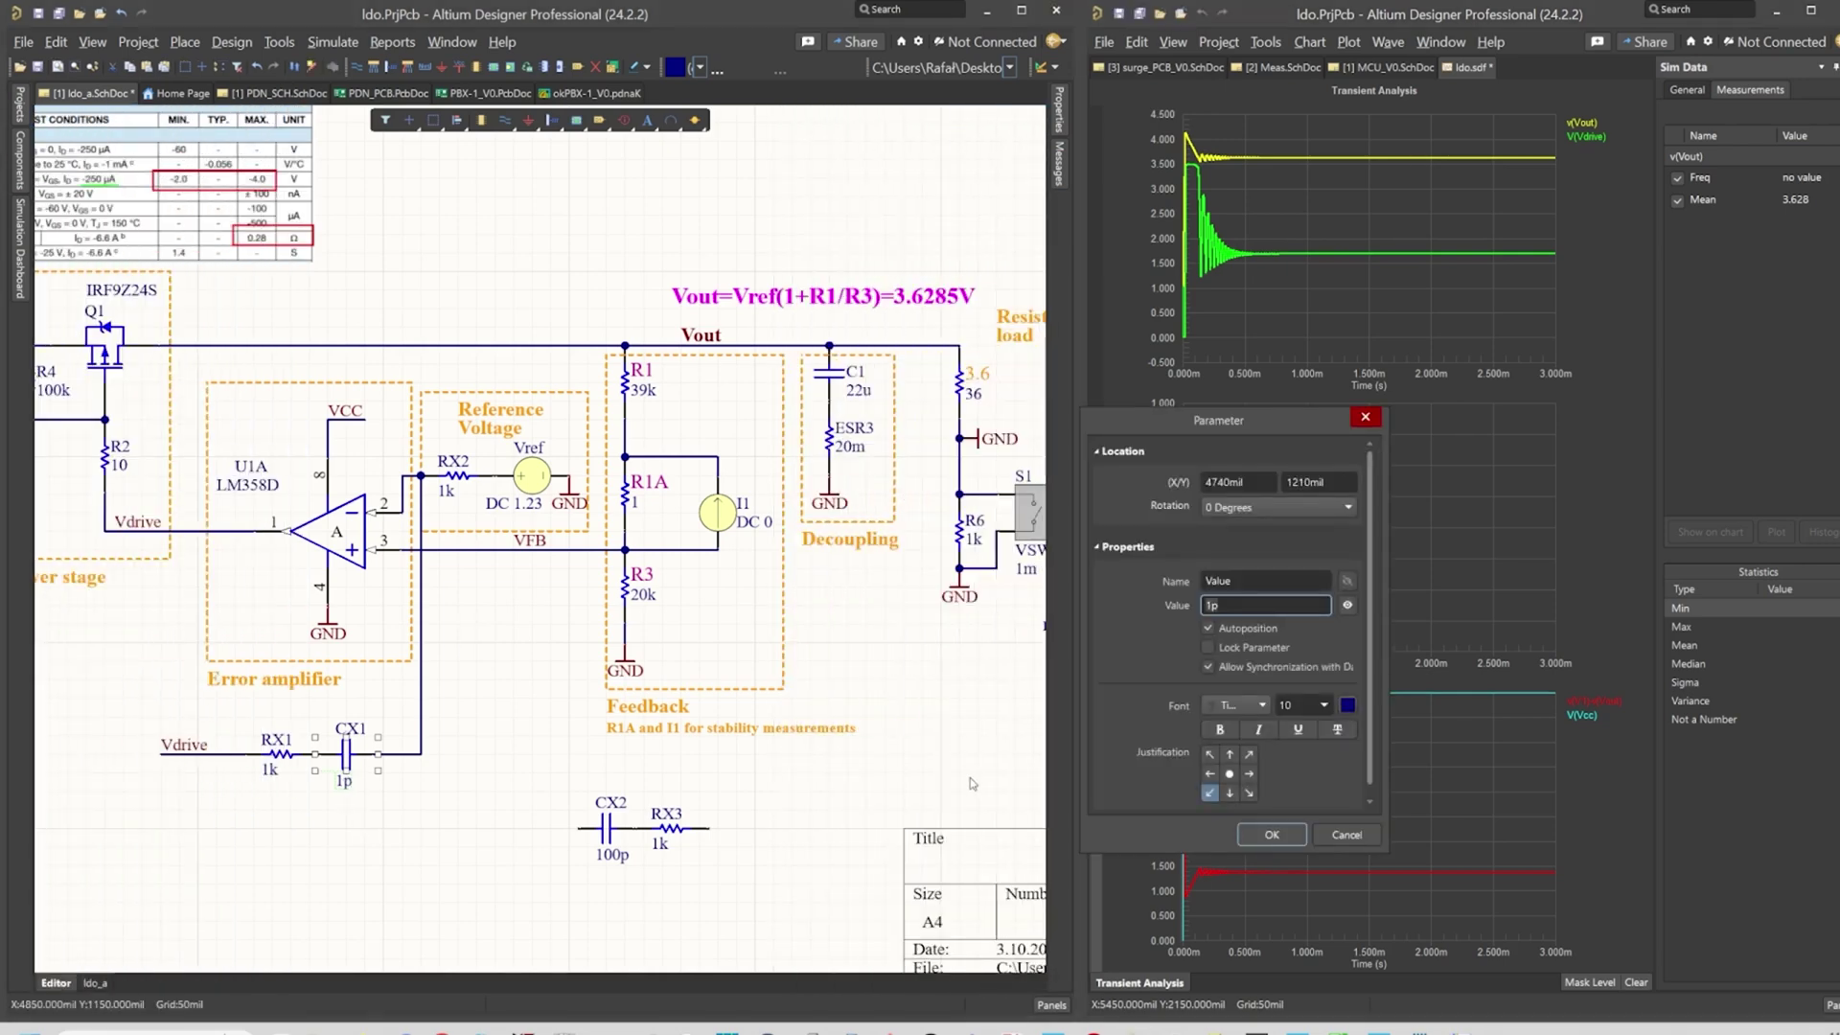
pyautogui.press('BackSpace')
pyautogui.write('n')
pyautogui.press('Return')
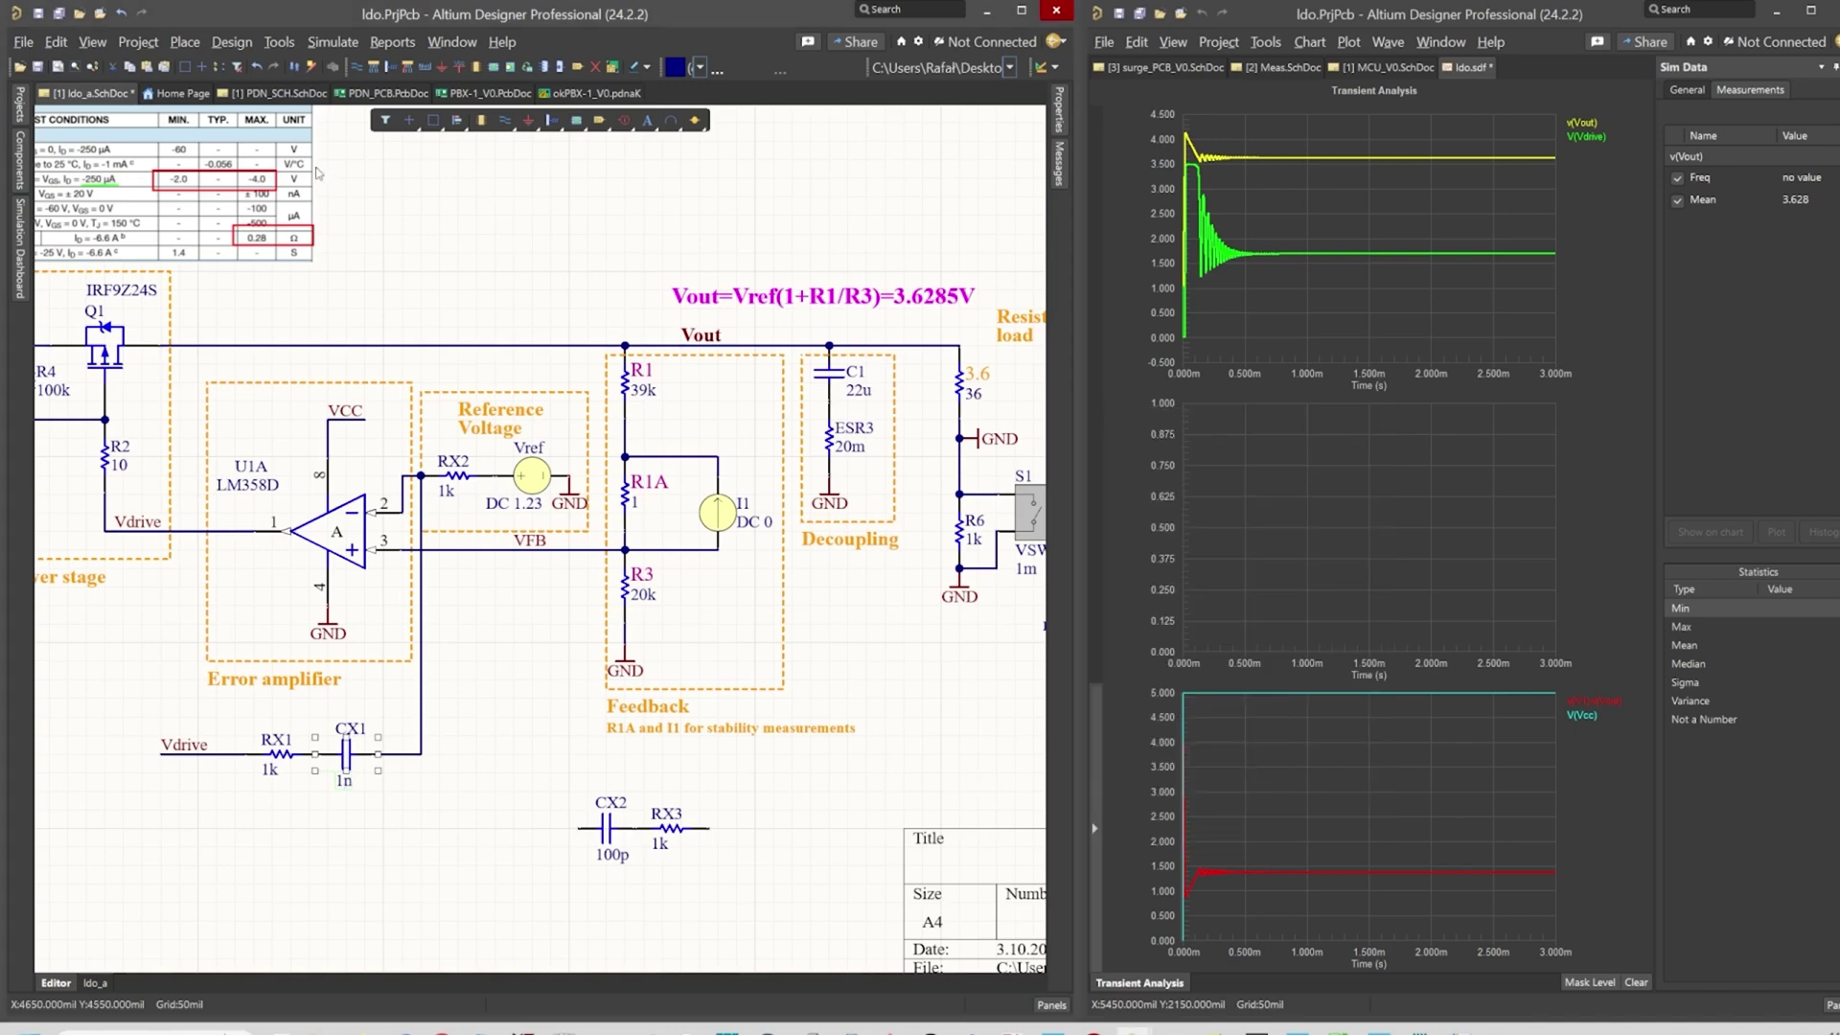
pyautogui.click(19, 247)
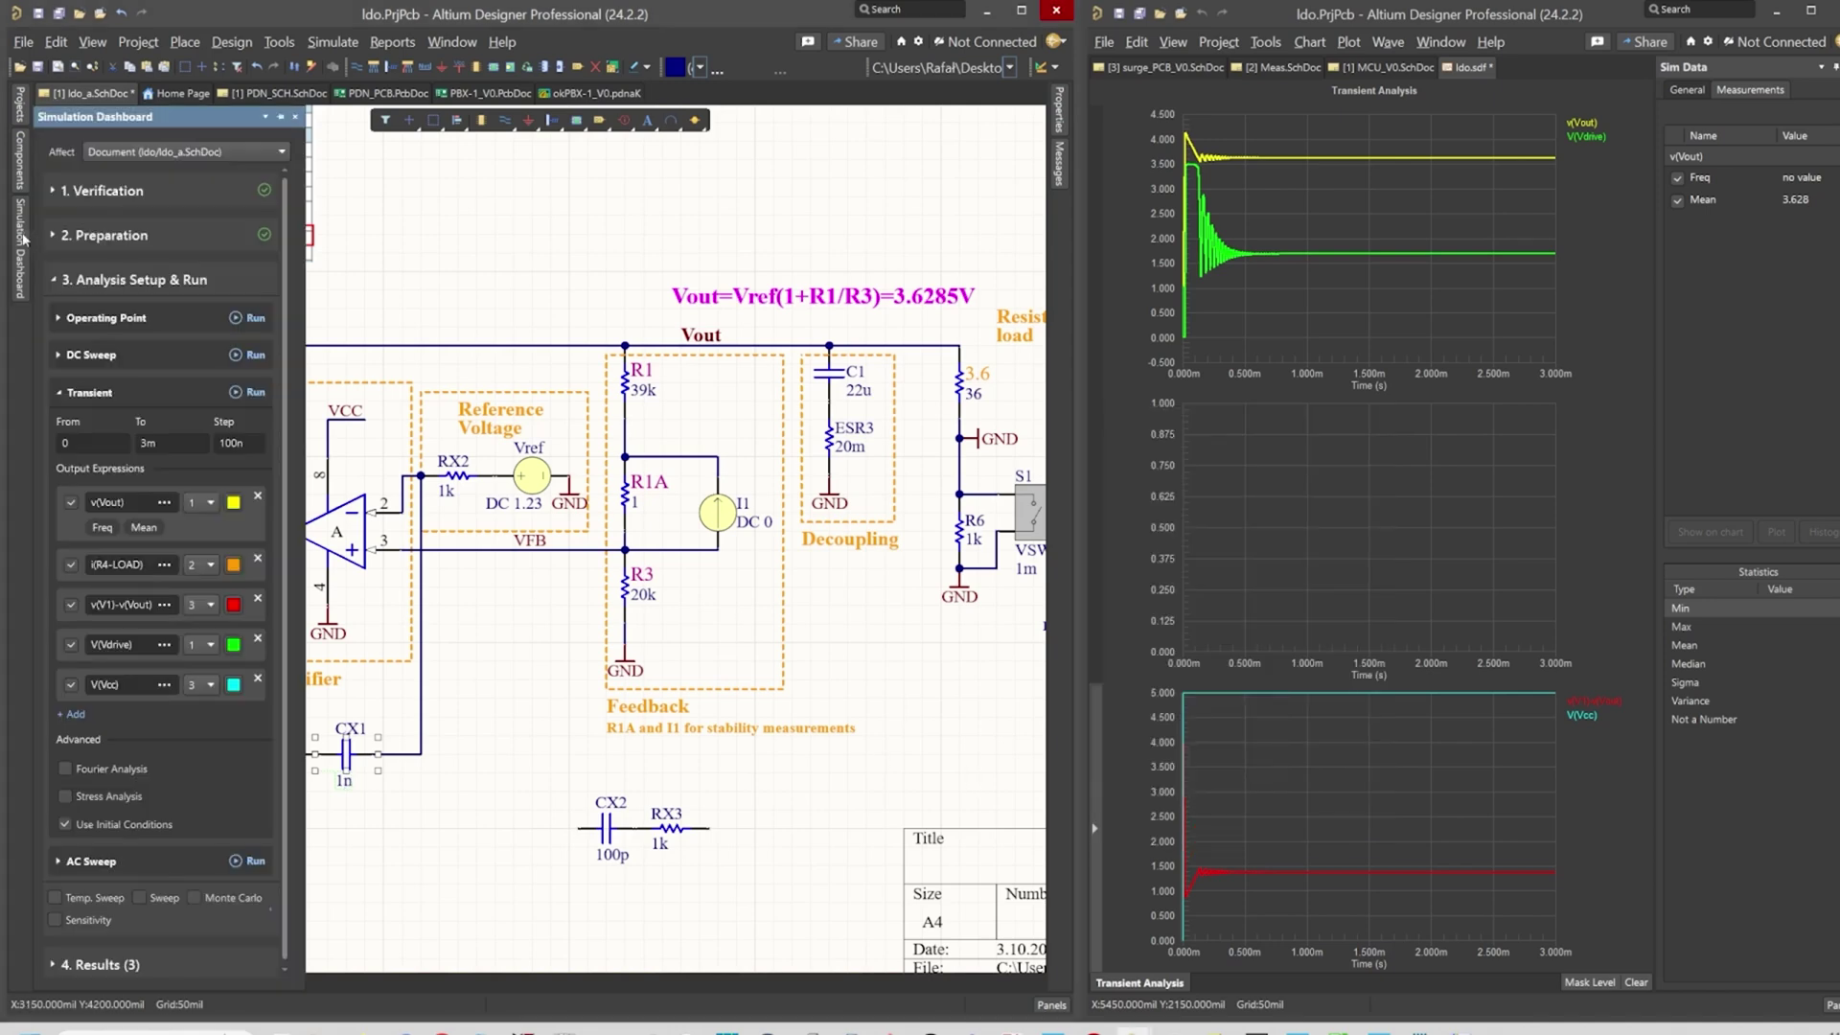
pyautogui.click(238, 393)
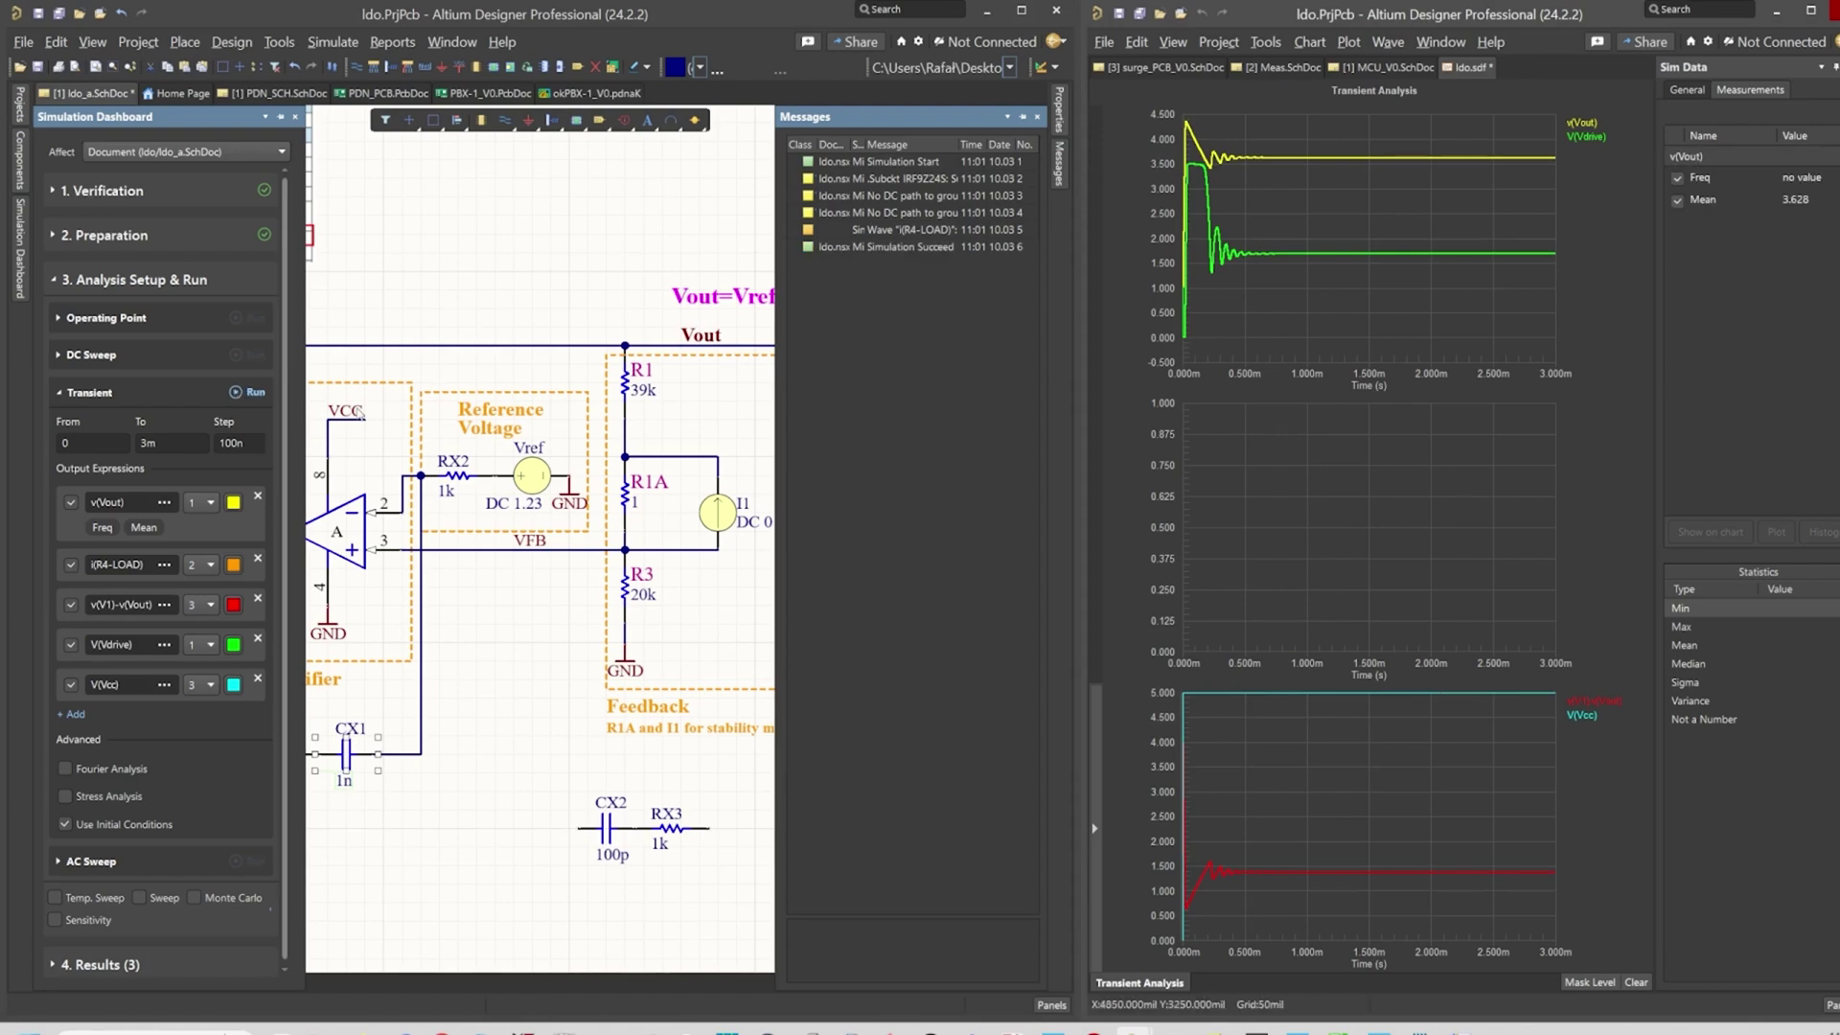
pyautogui.click(515, 270)
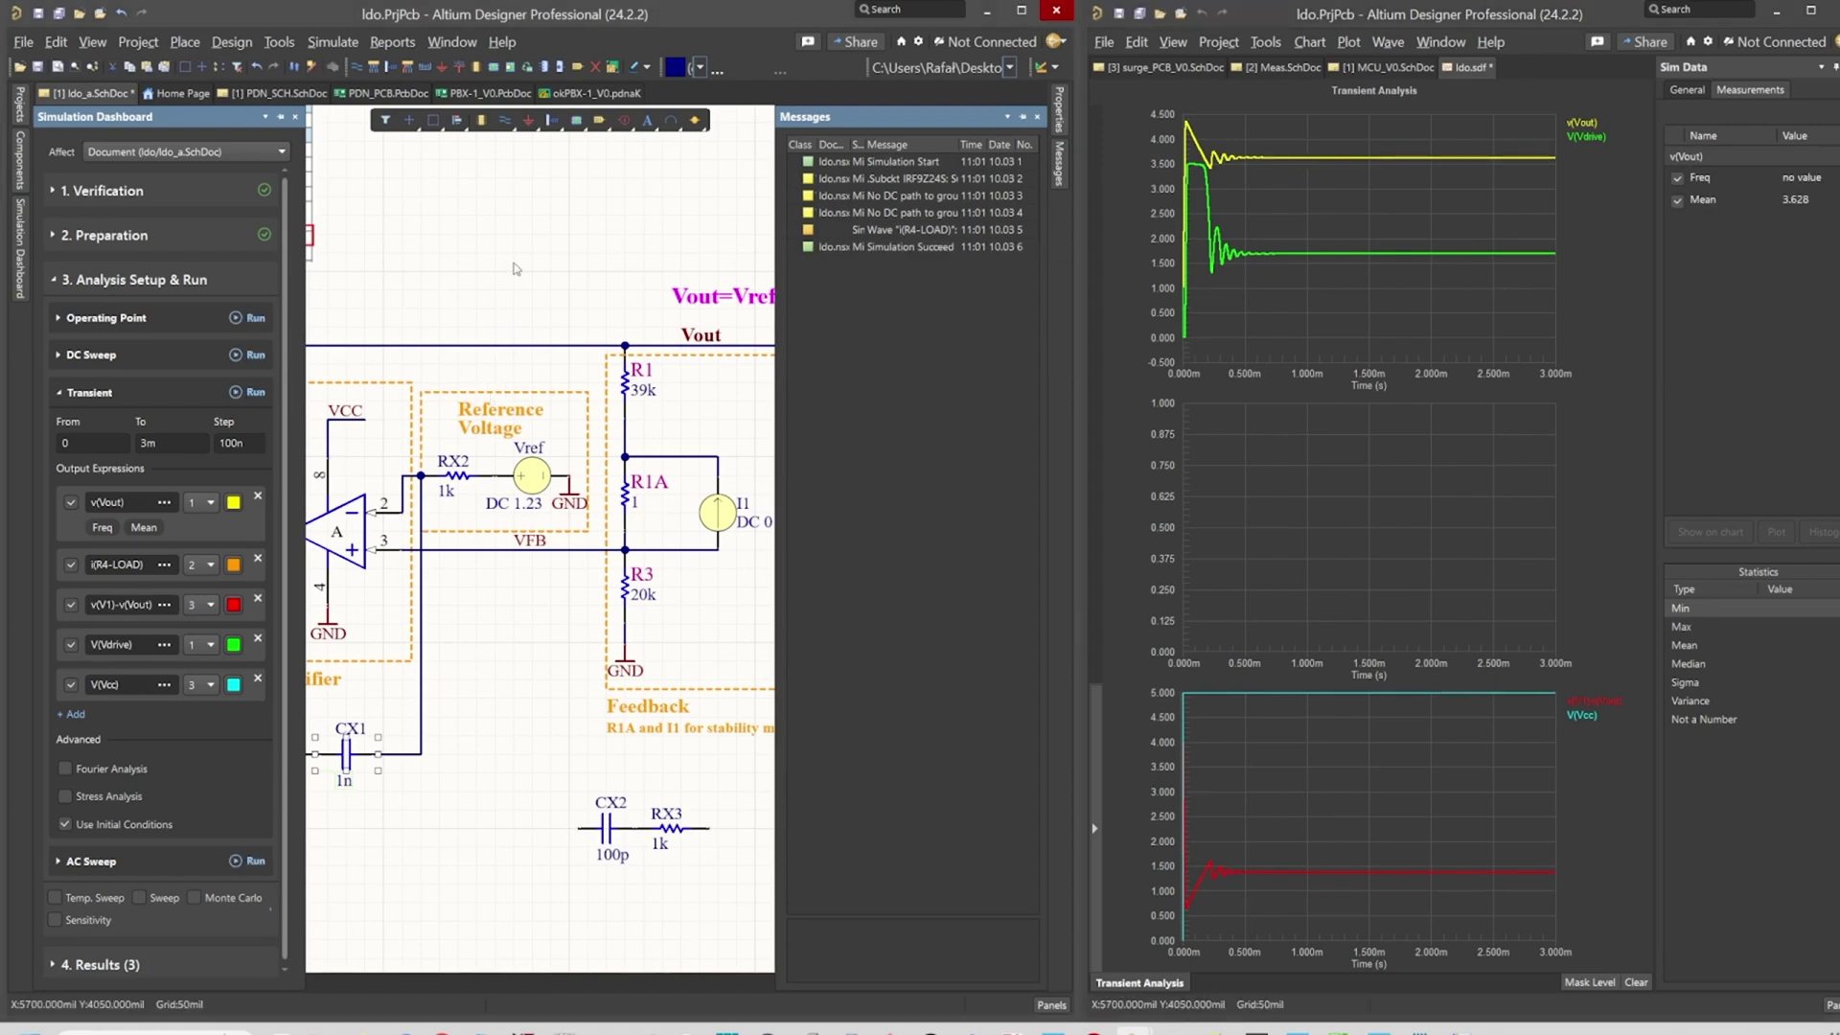
# Set the value of compensation capacitor CX1 back to 1p.
pyautogui.doubleClick(343, 783)
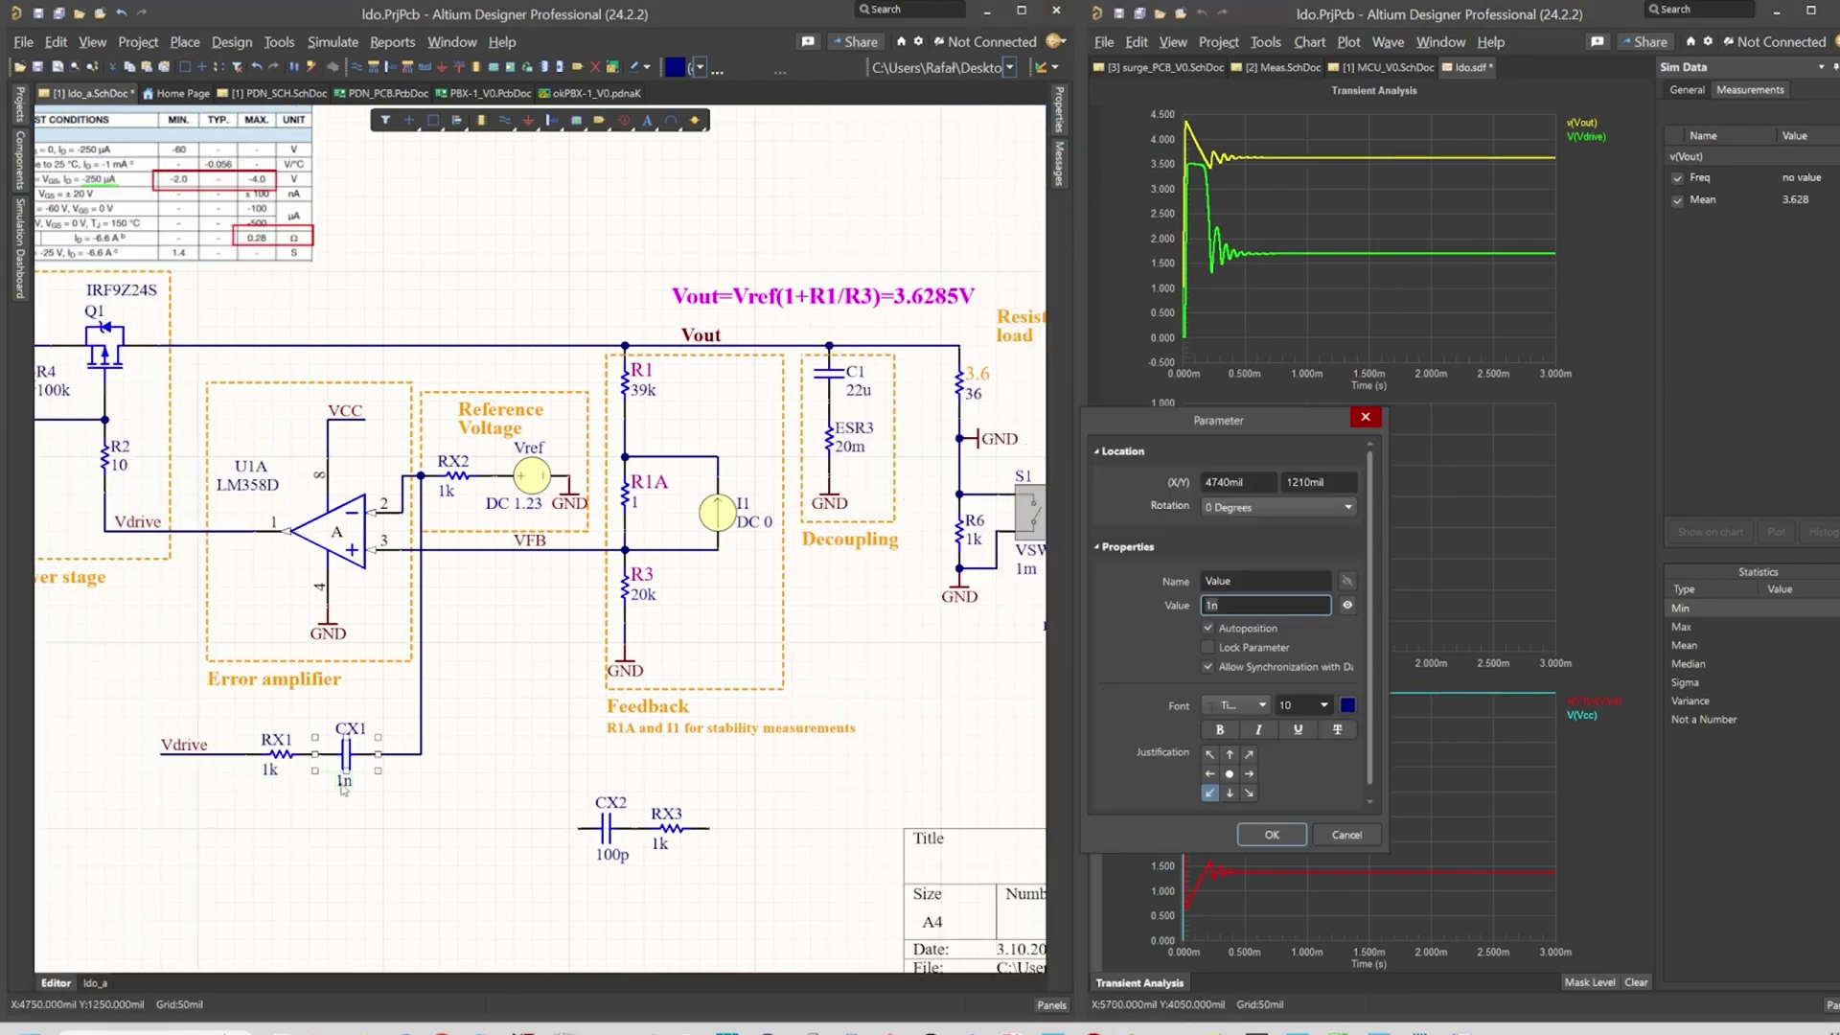
pyautogui.write('1p')
pyautogui.press('Return')
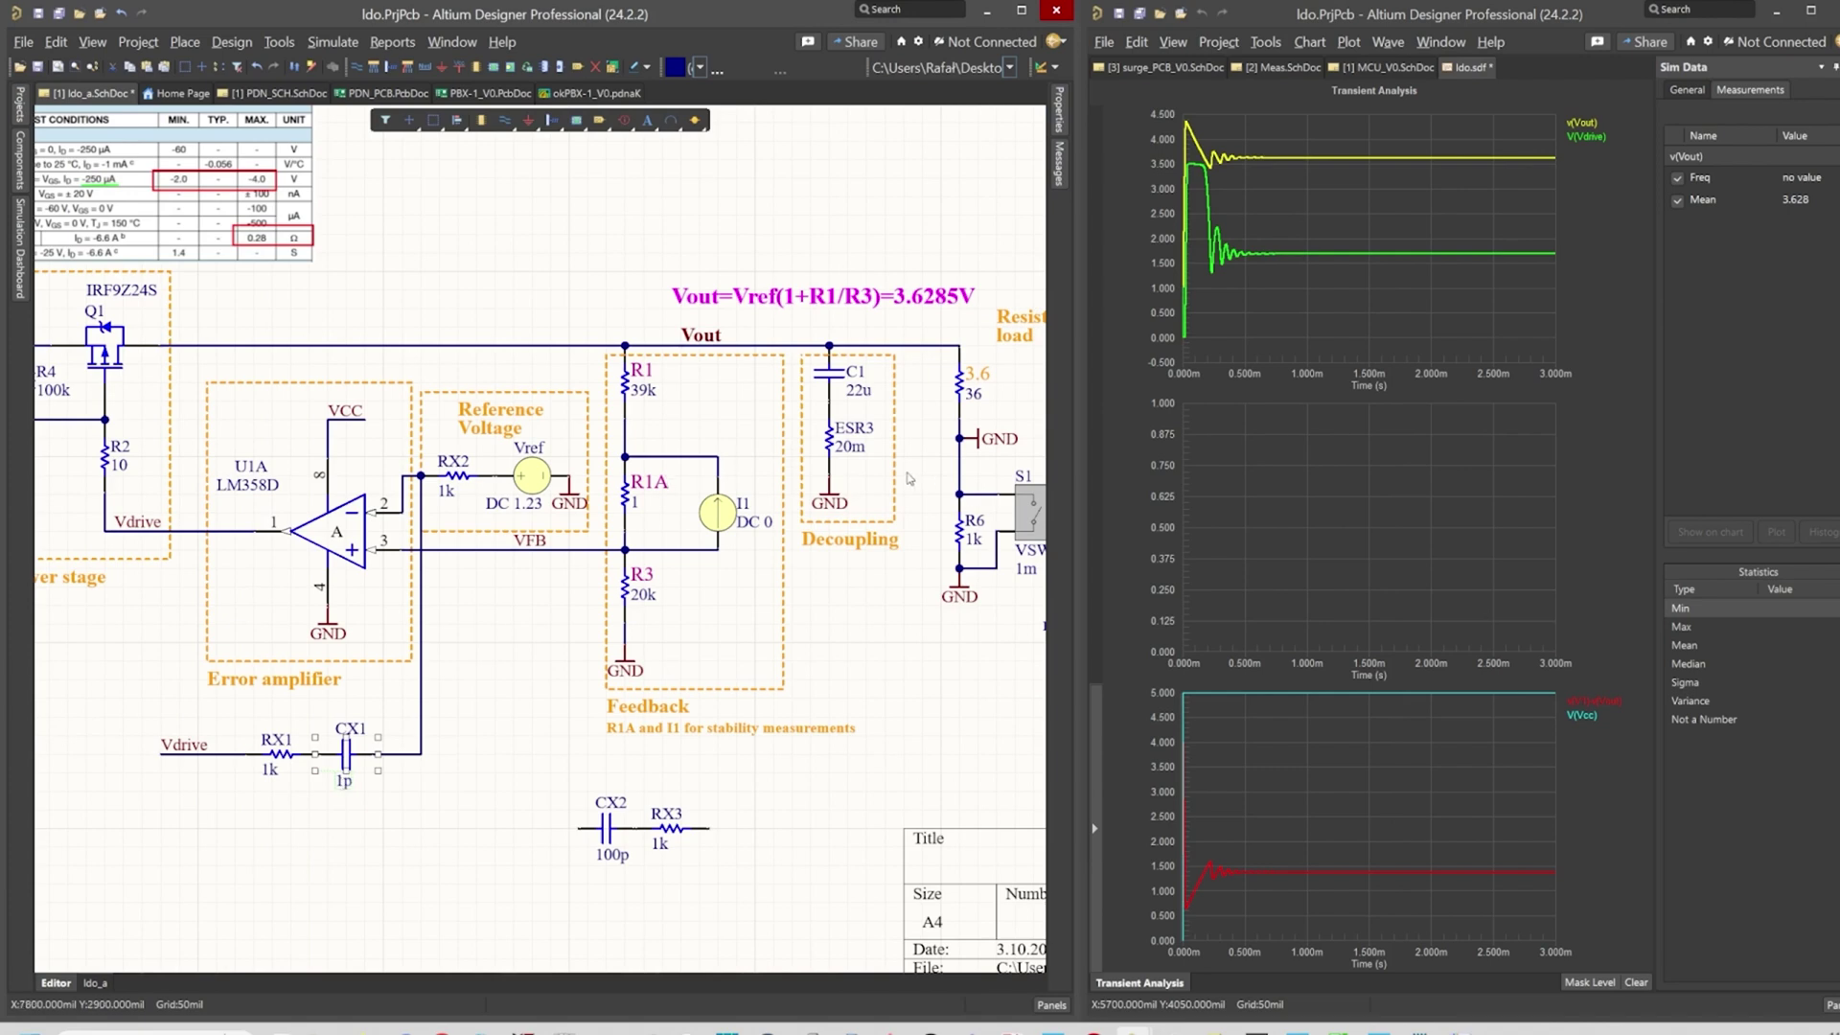
# Set the value of ESR3 in the decoupling block to 1m and rerun the Transient analysis.
pyautogui.doubleClick(856, 449)
pyautogui.write('1m')
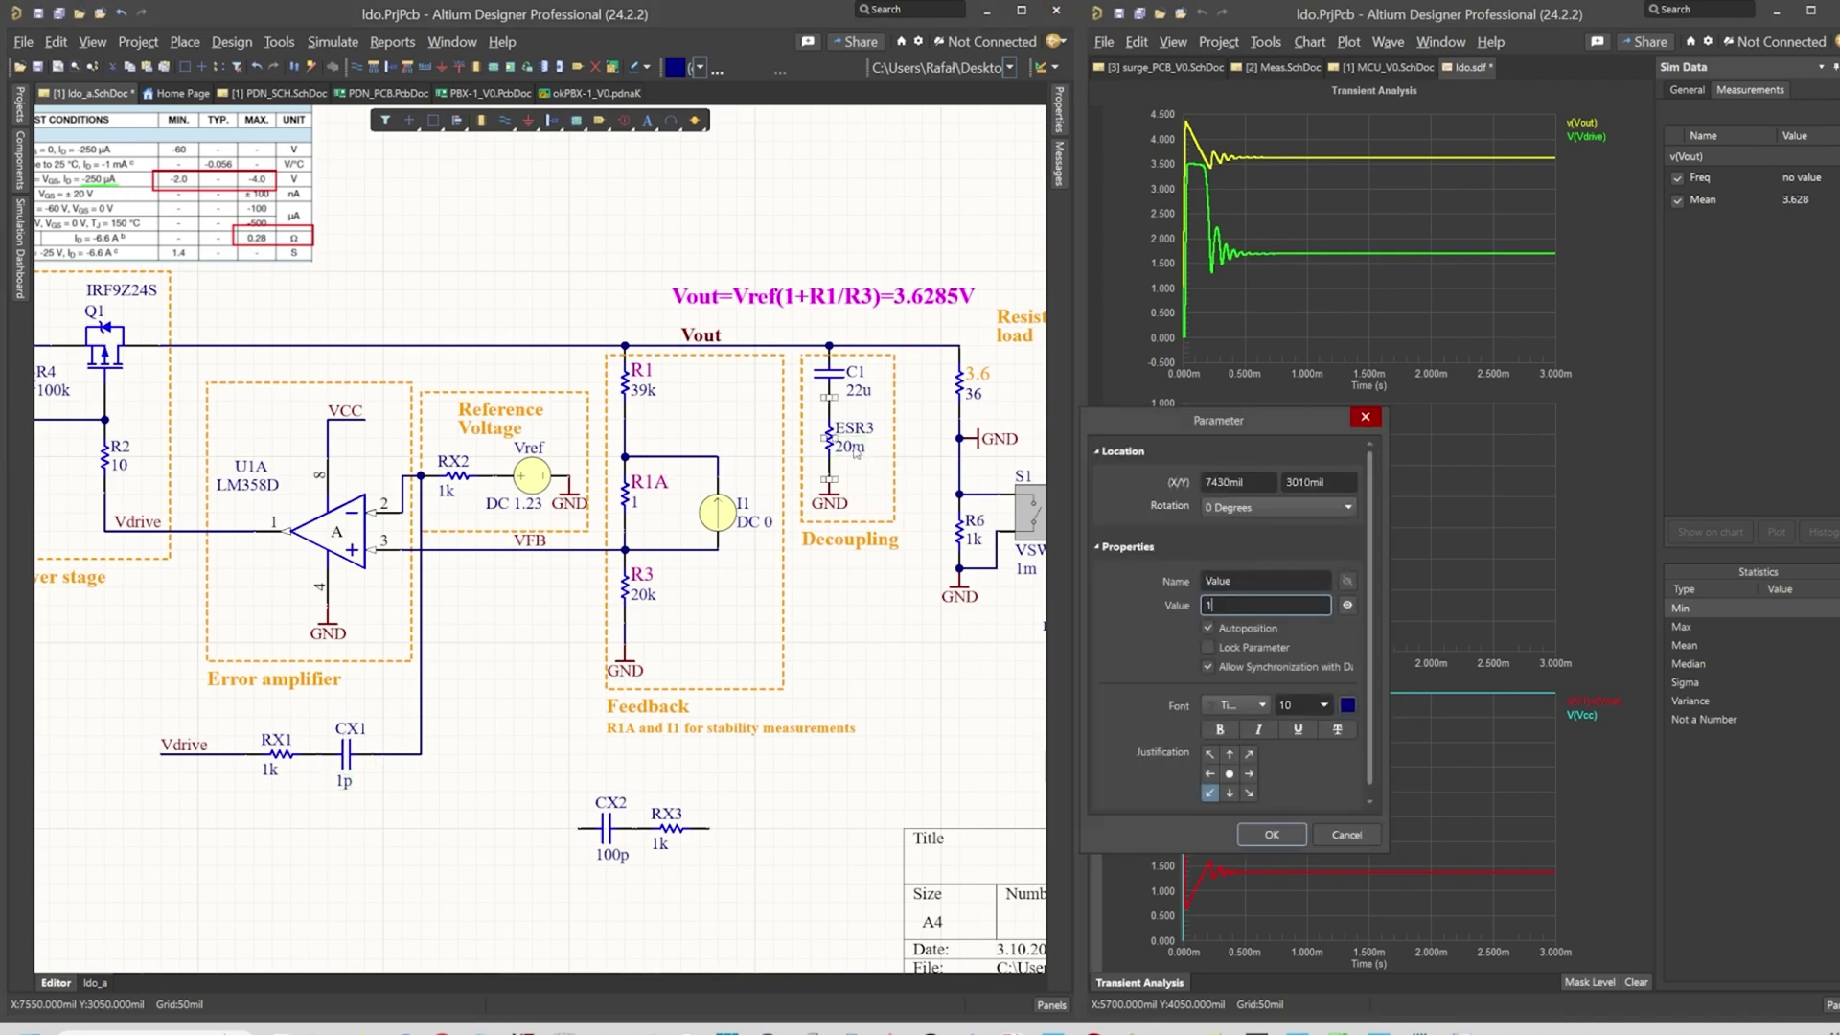
pyautogui.press('Return')
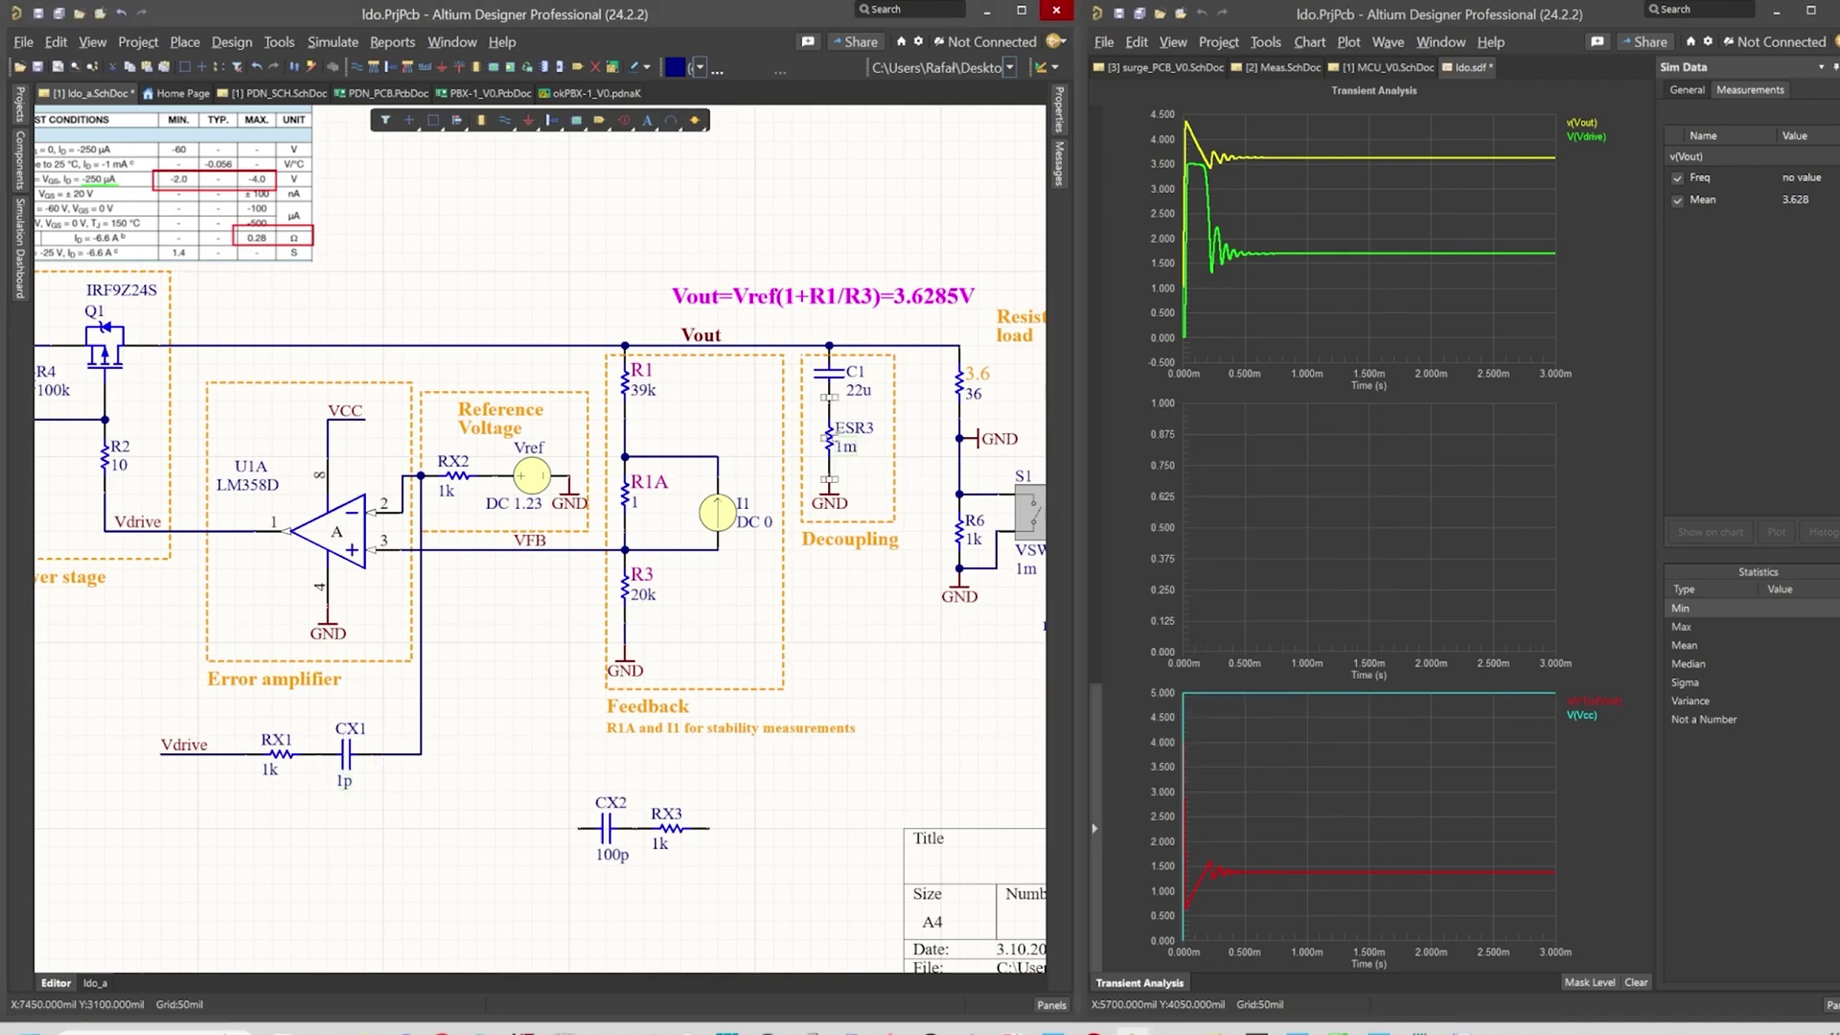
pyautogui.click(18, 247)
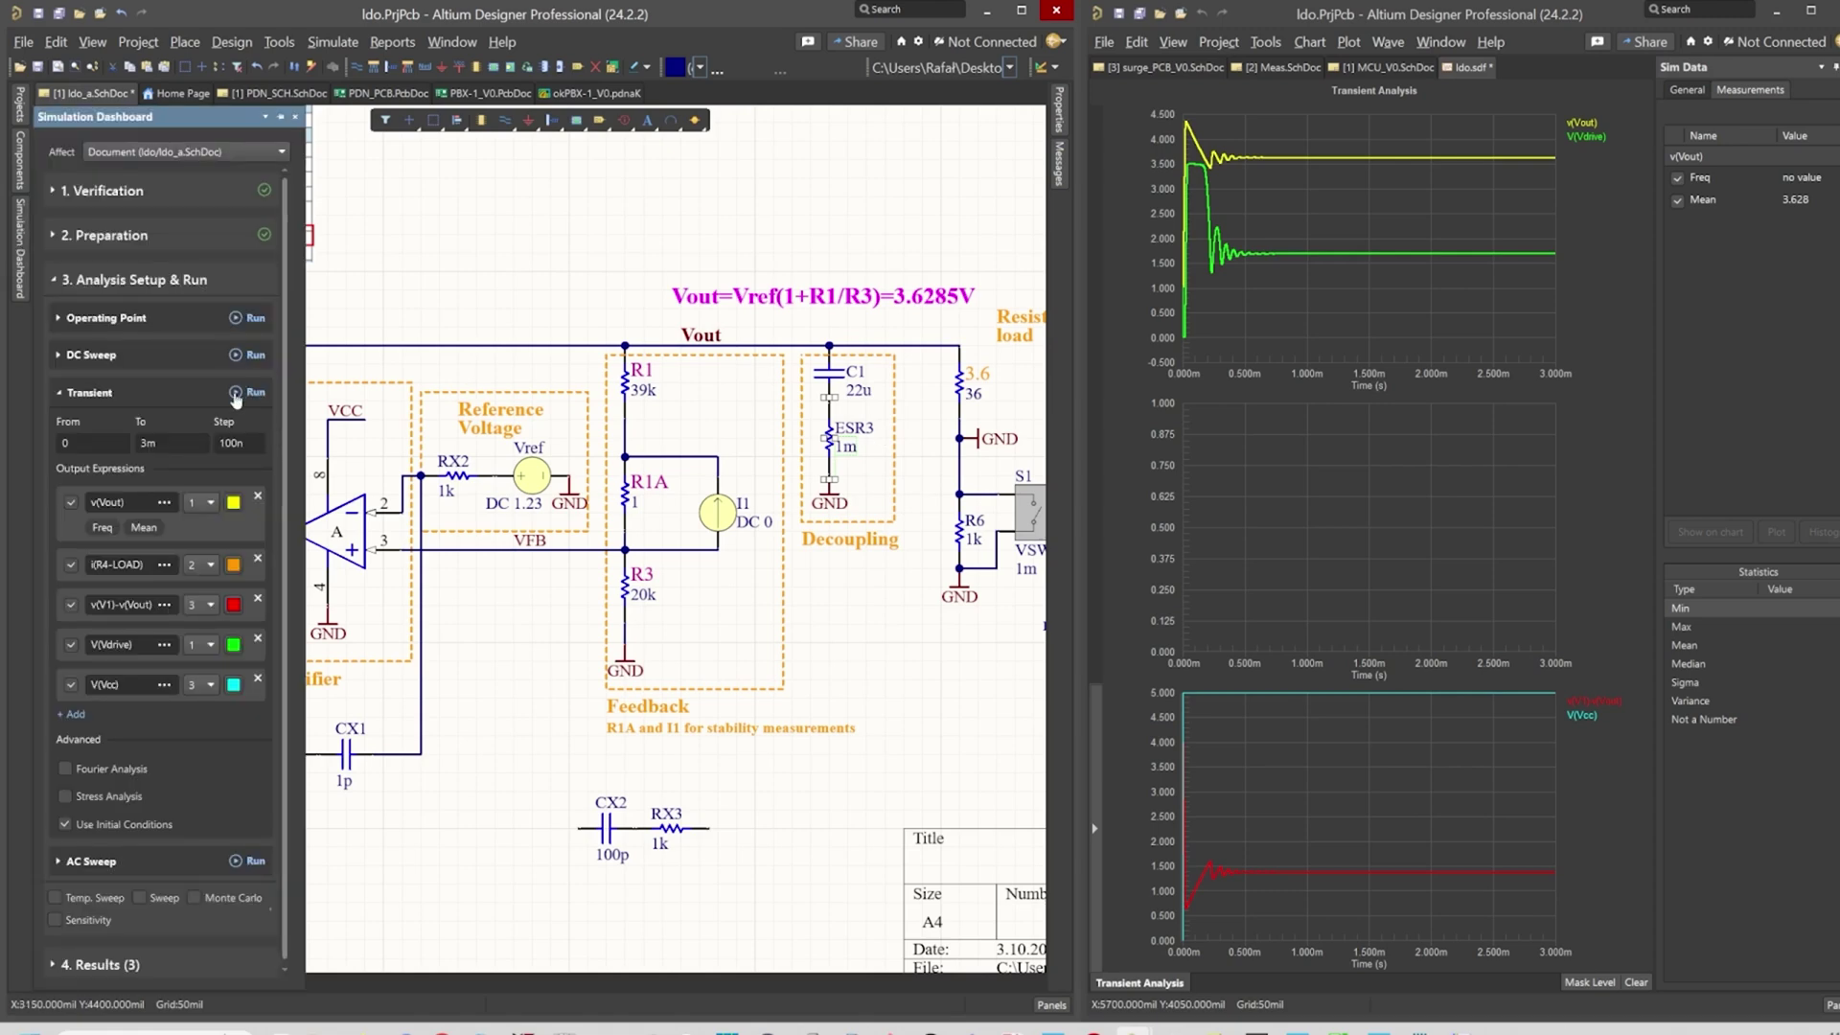
pyautogui.click(236, 399)
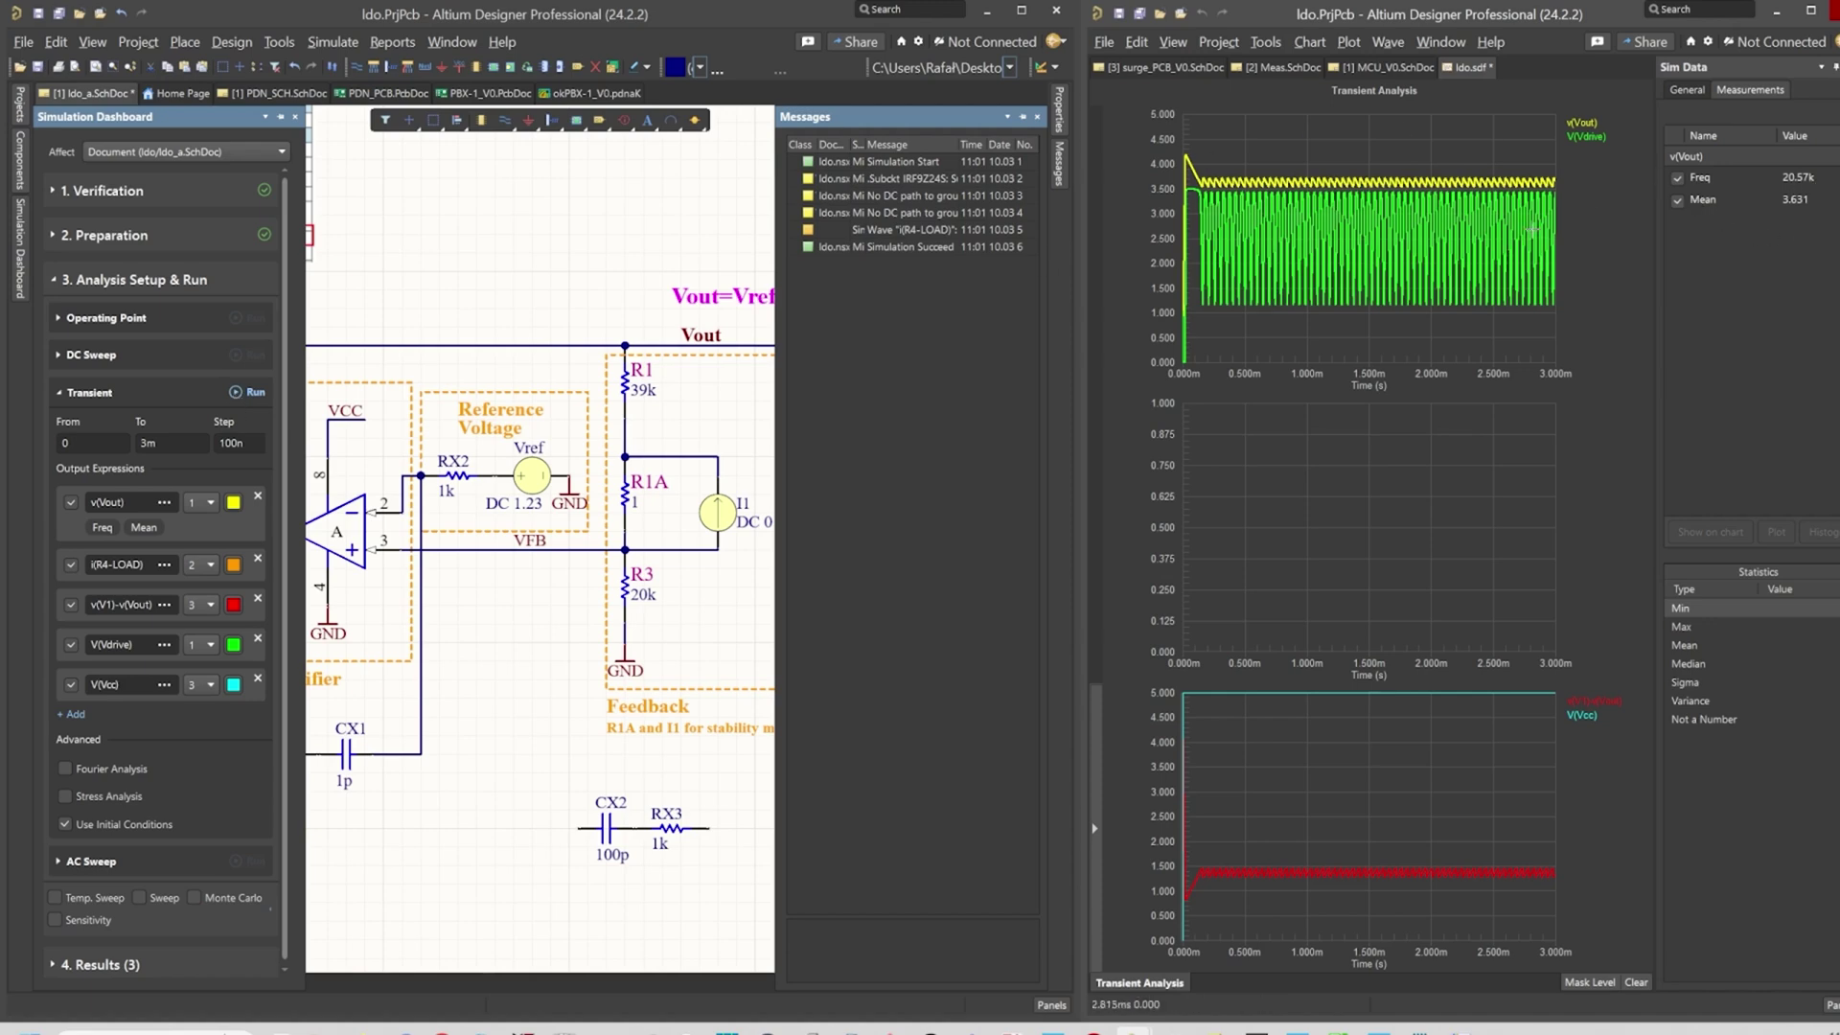
# Extend the Transient analysis end time to 10m and rerun the simulation.
pyautogui.click(169, 442)
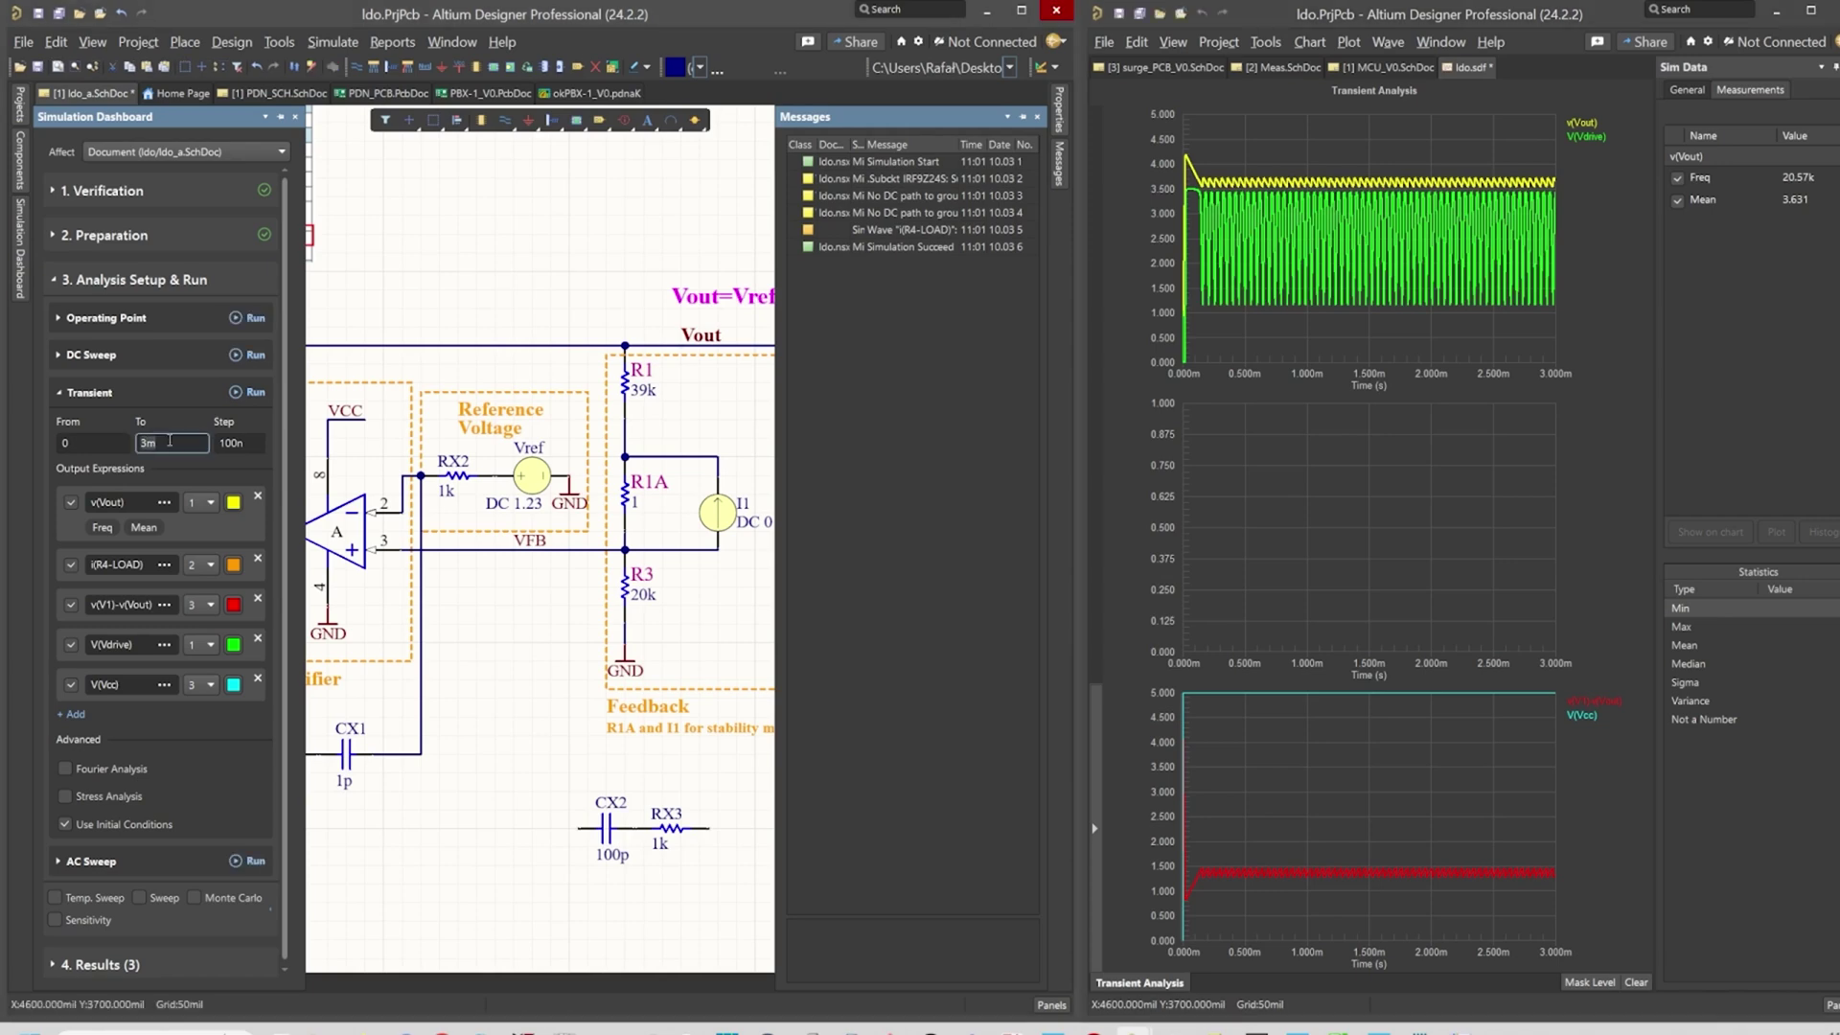
pyautogui.press('m')
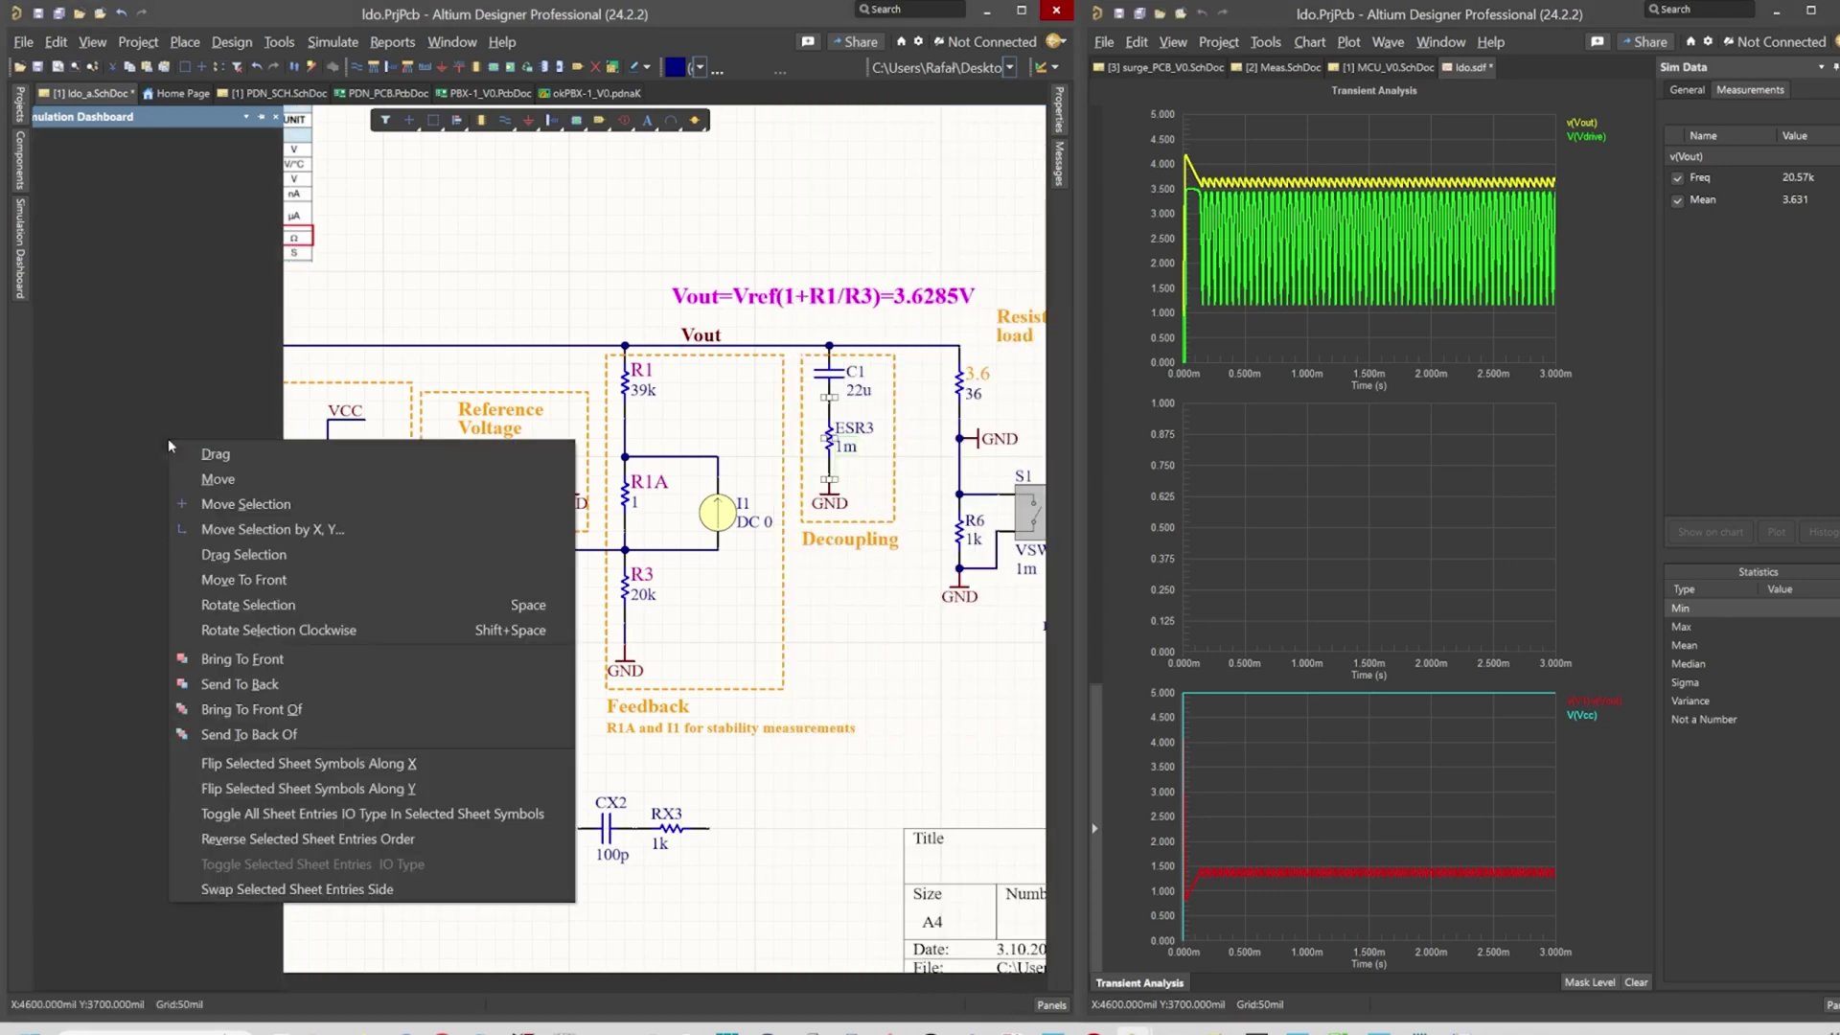
pyautogui.click(17, 249)
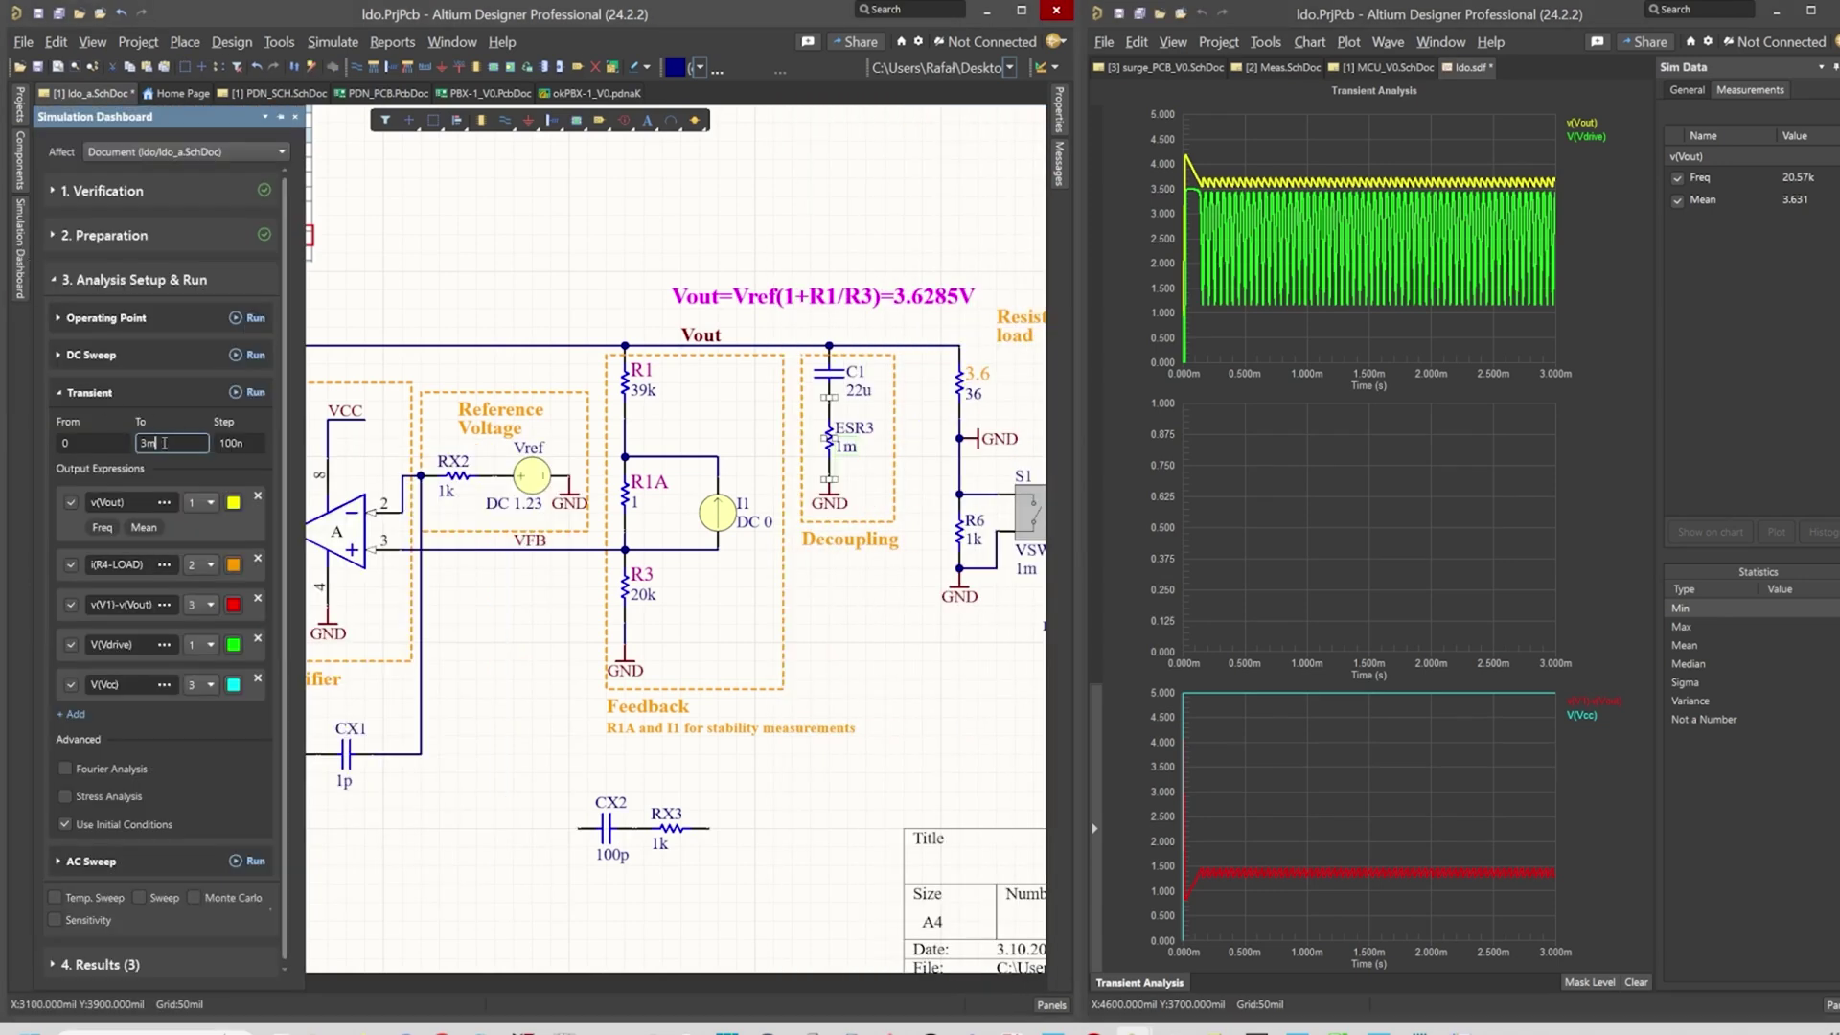
pyautogui.press('BackSpace')
pyautogui.press('BackSpace')
pyautogui.write('10m')
pyautogui.click(249, 393)
pyautogui.click(234, 391)
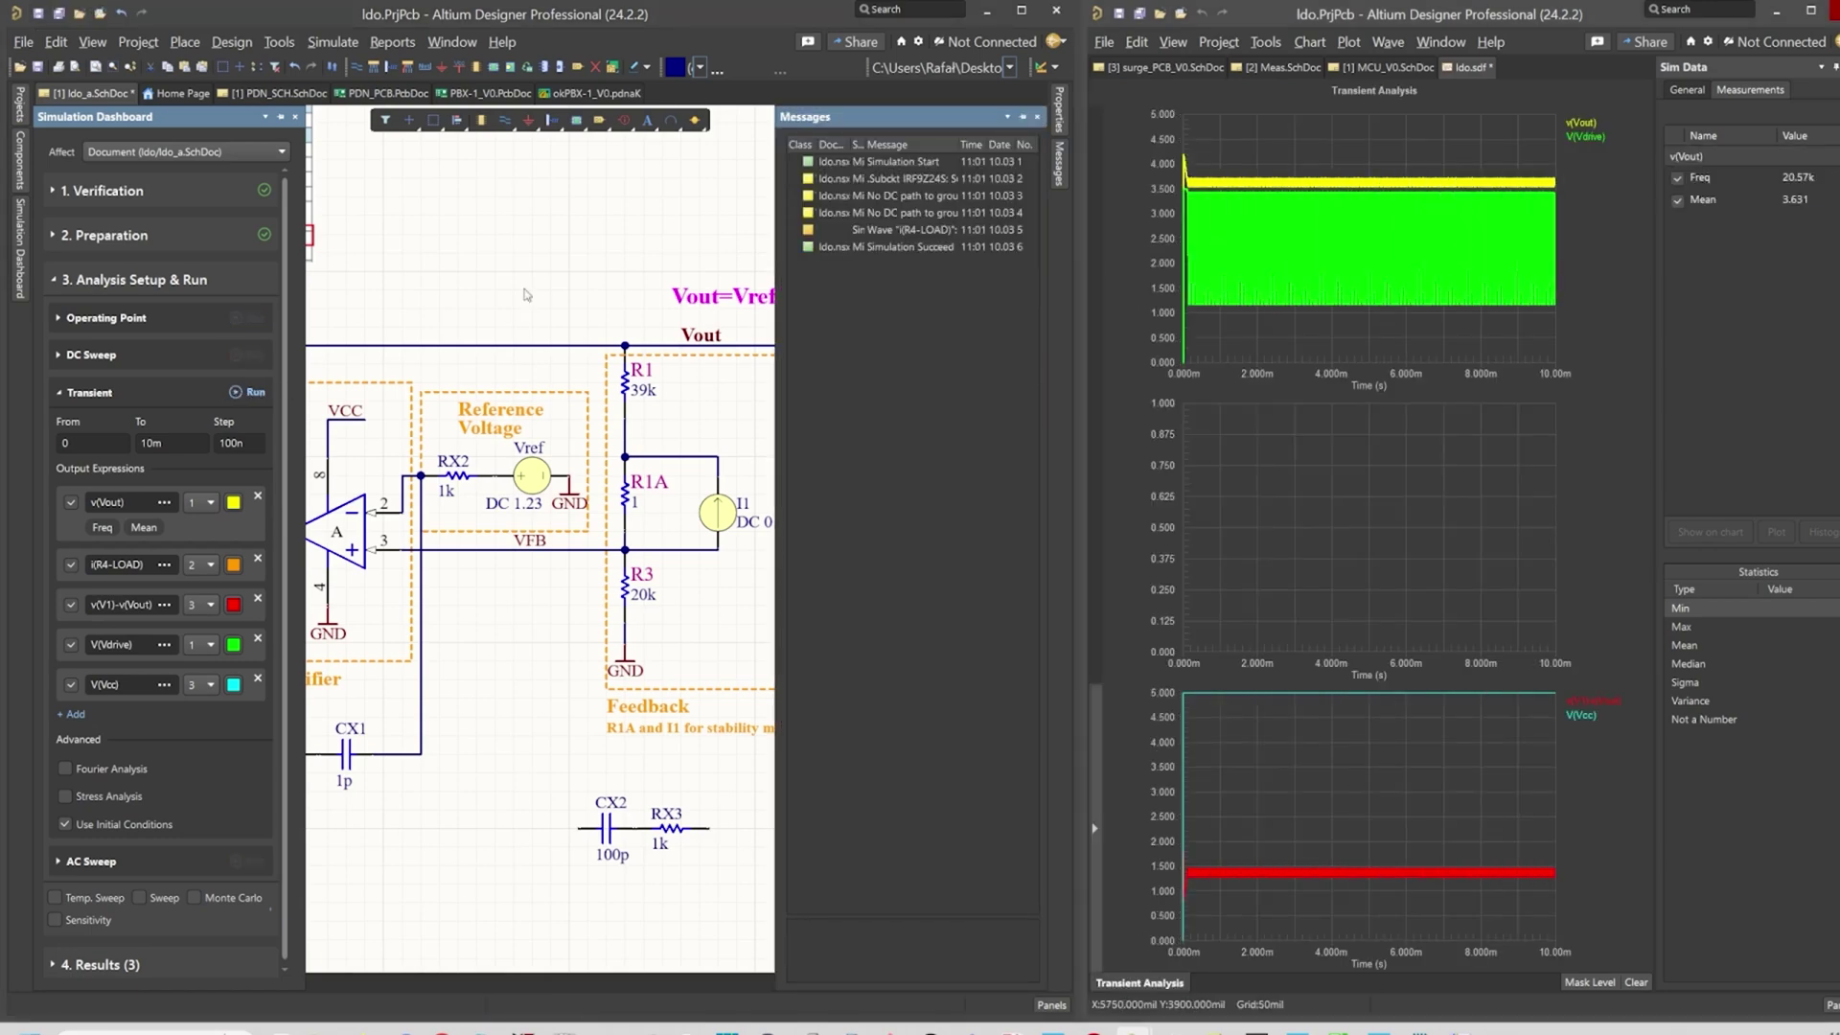
pyautogui.click(468, 223)
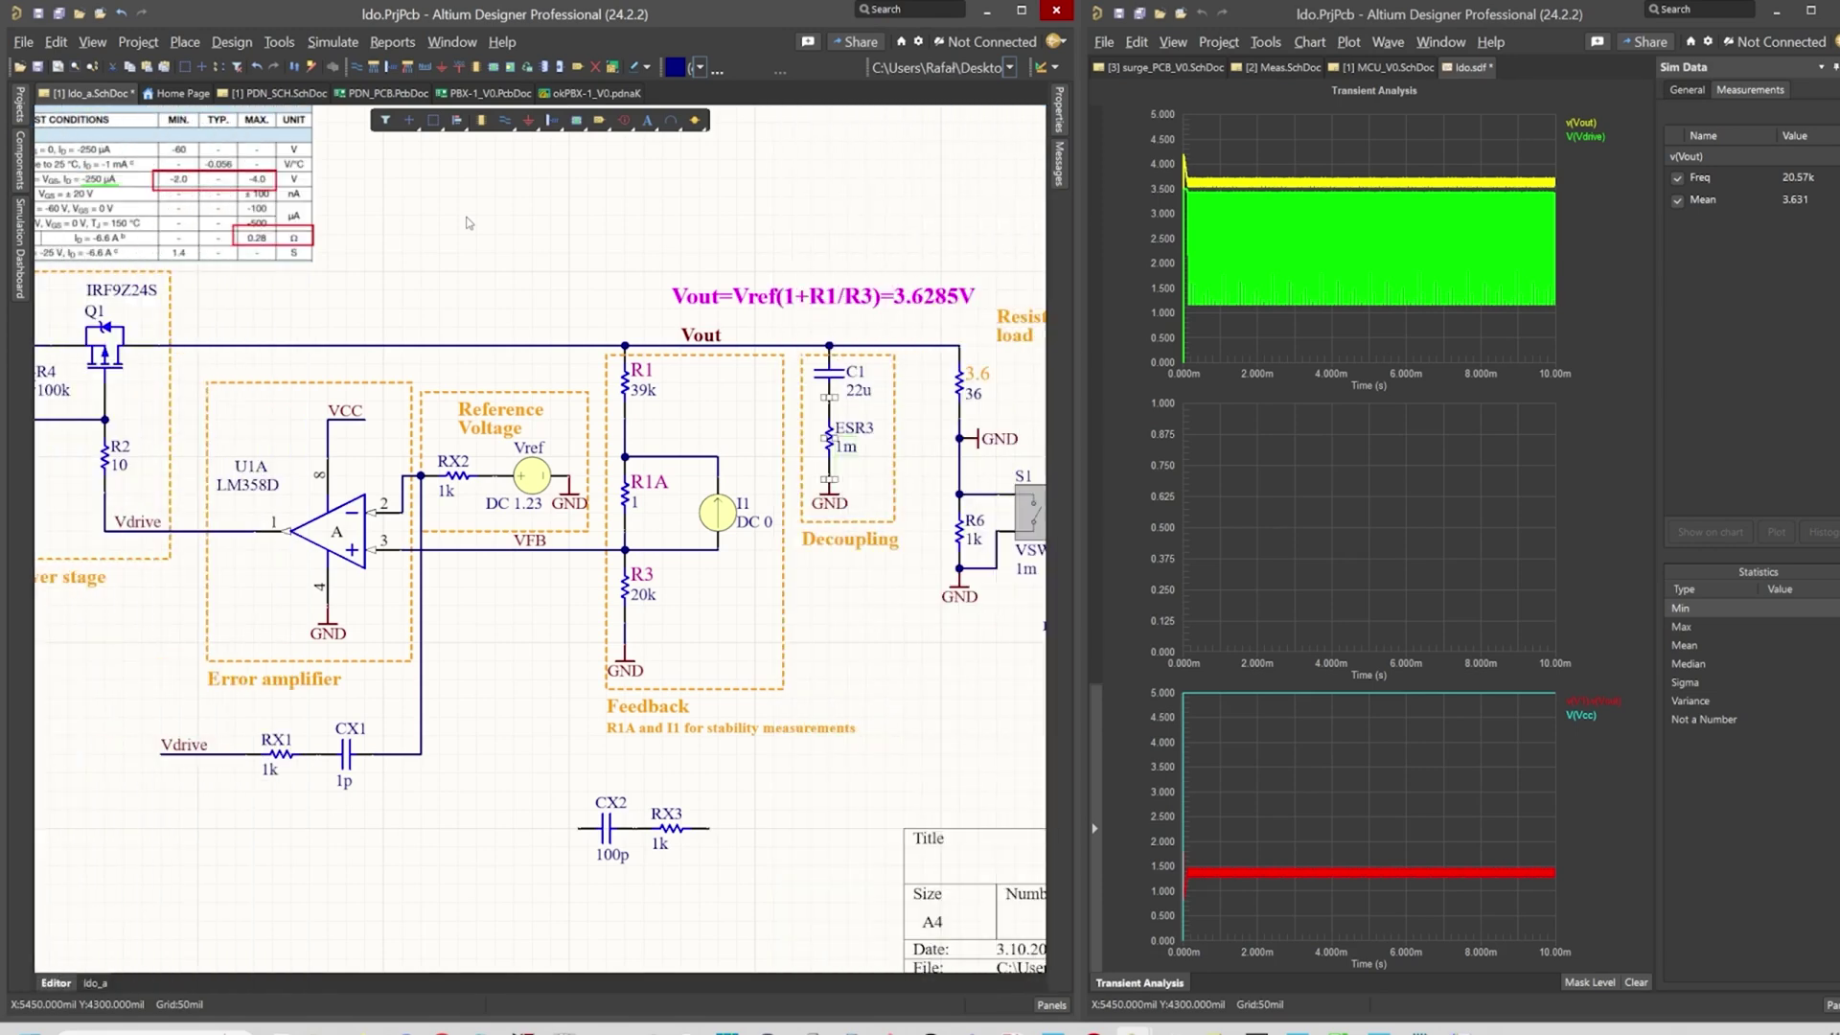
# Collapse the Transient settings and rerun the AC Sweep with CX1 at 1p and ESR3 at 1m.
pyautogui.moveTo(20, 247)
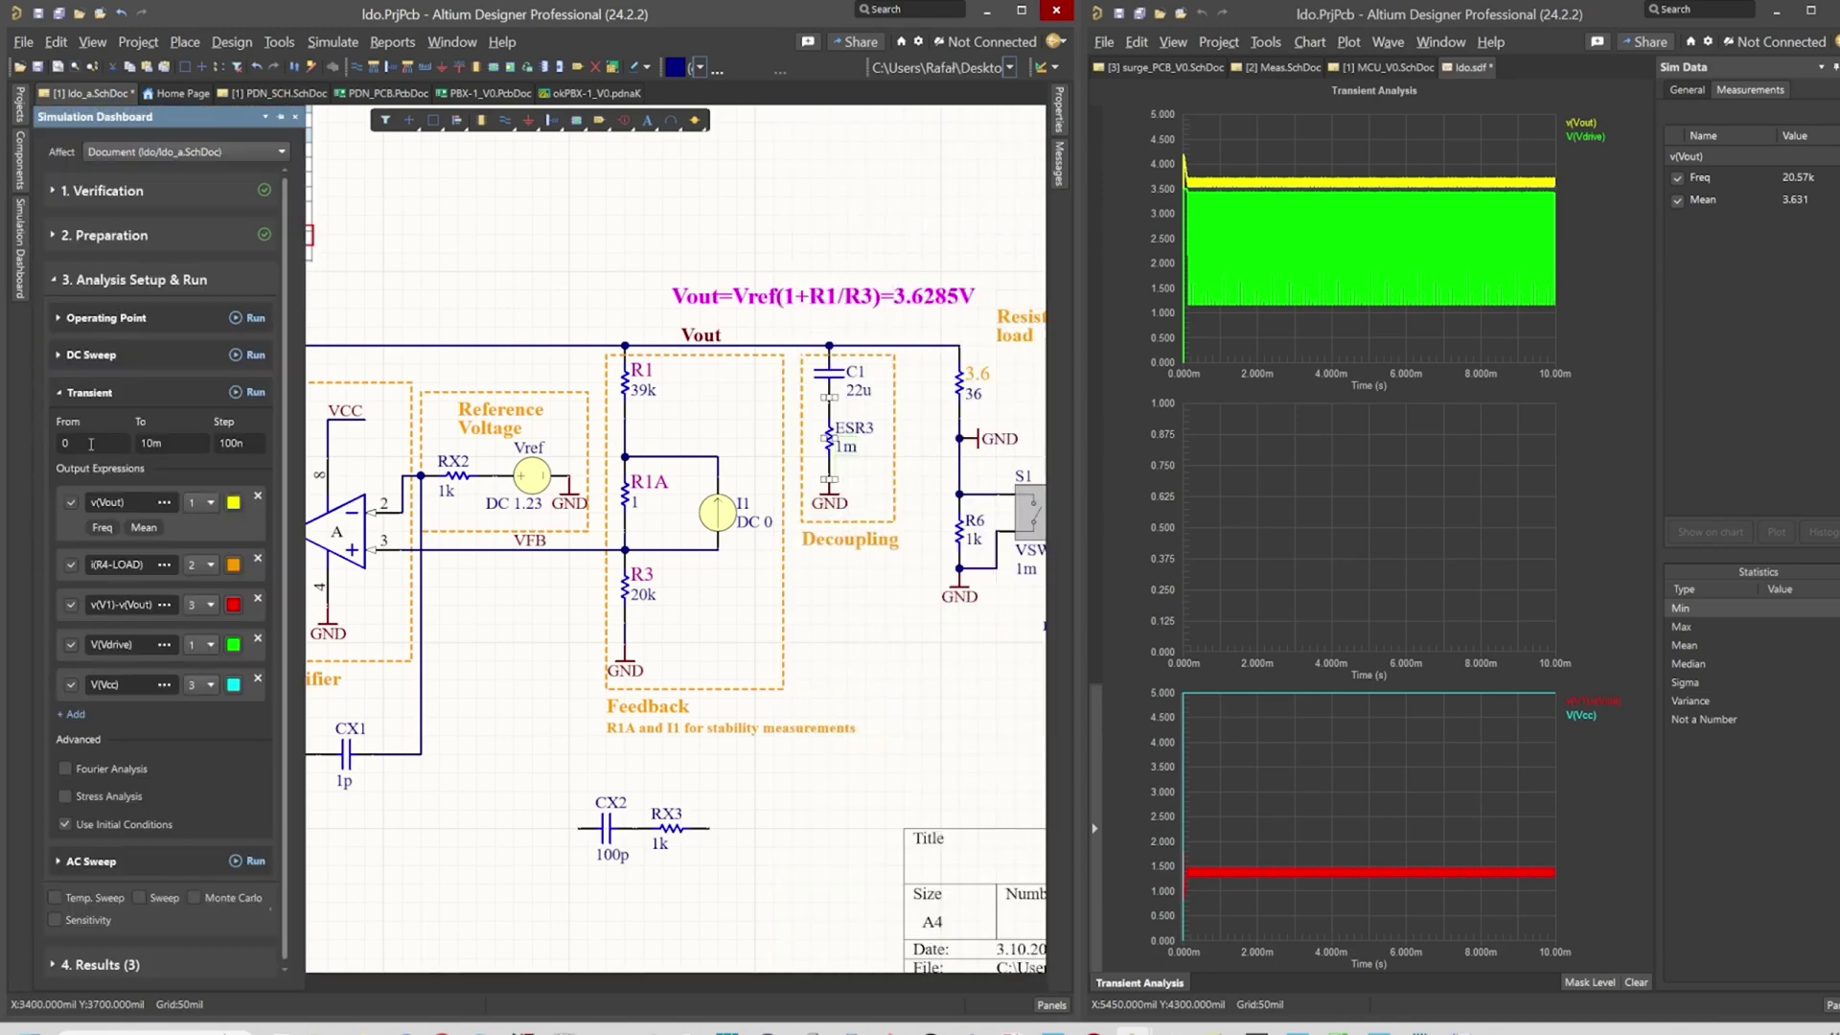
pyautogui.click(56, 394)
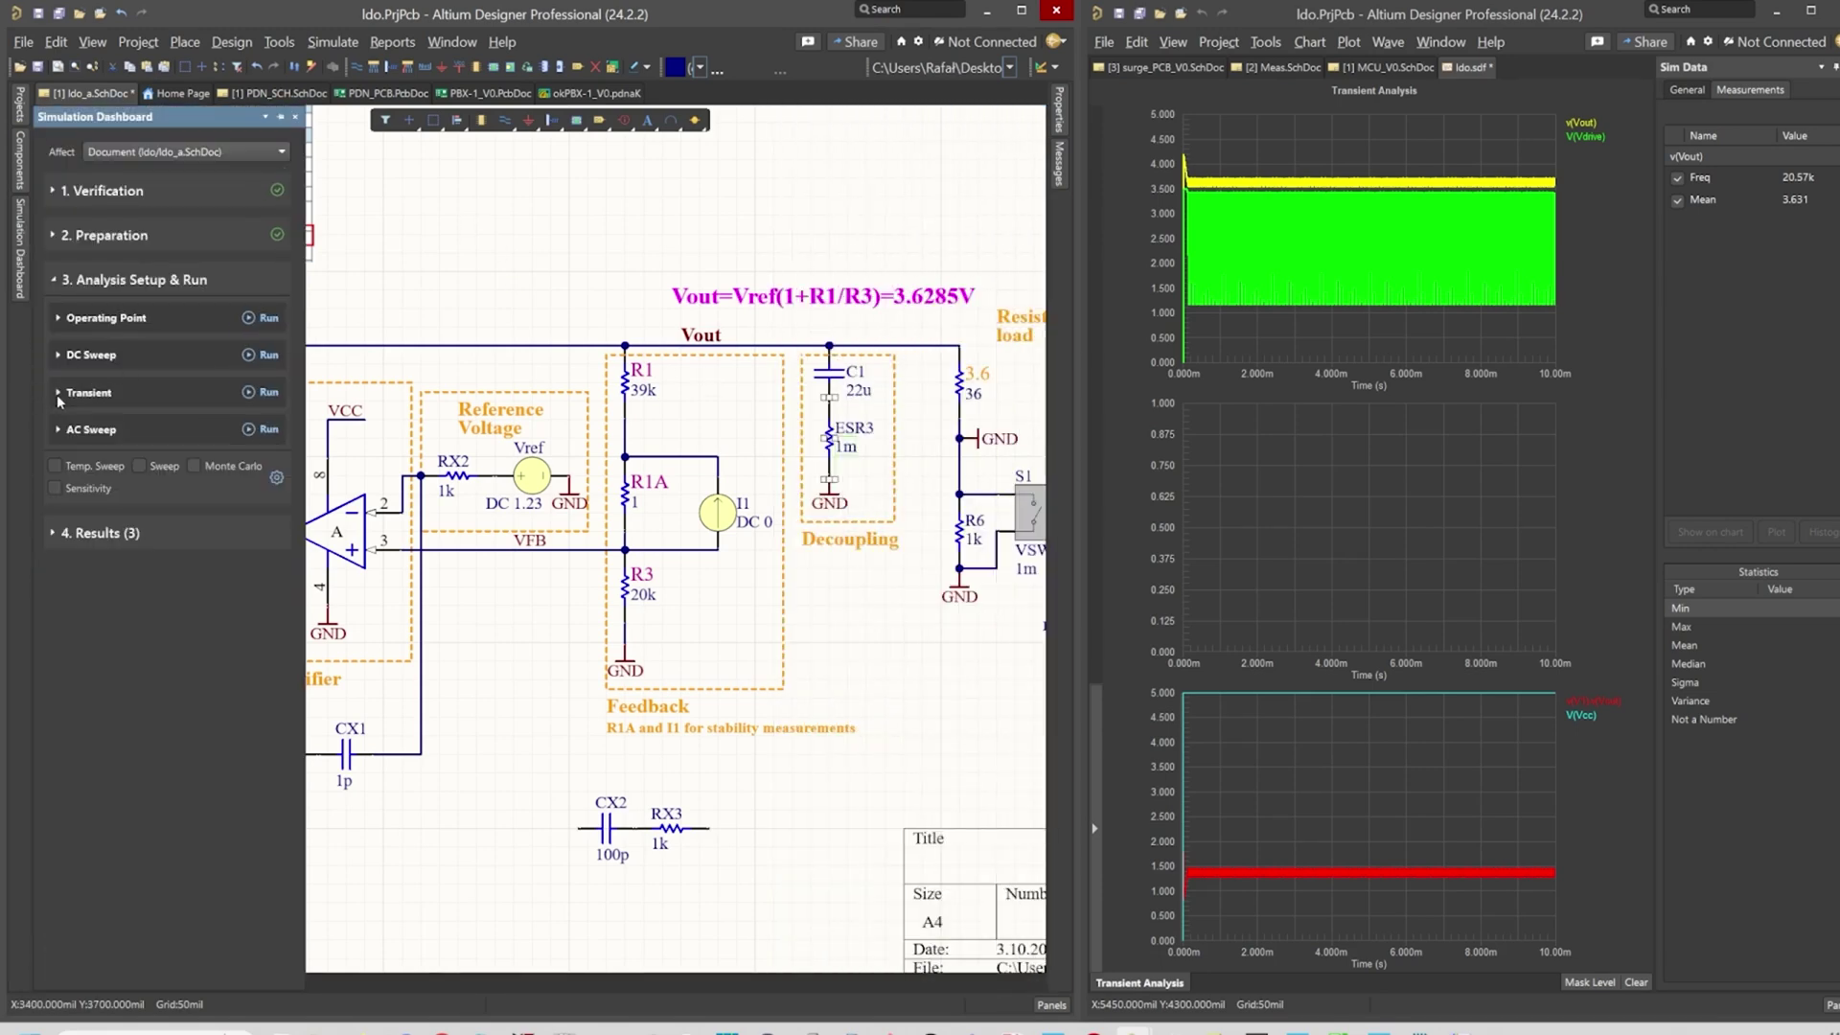
pyautogui.click(249, 431)
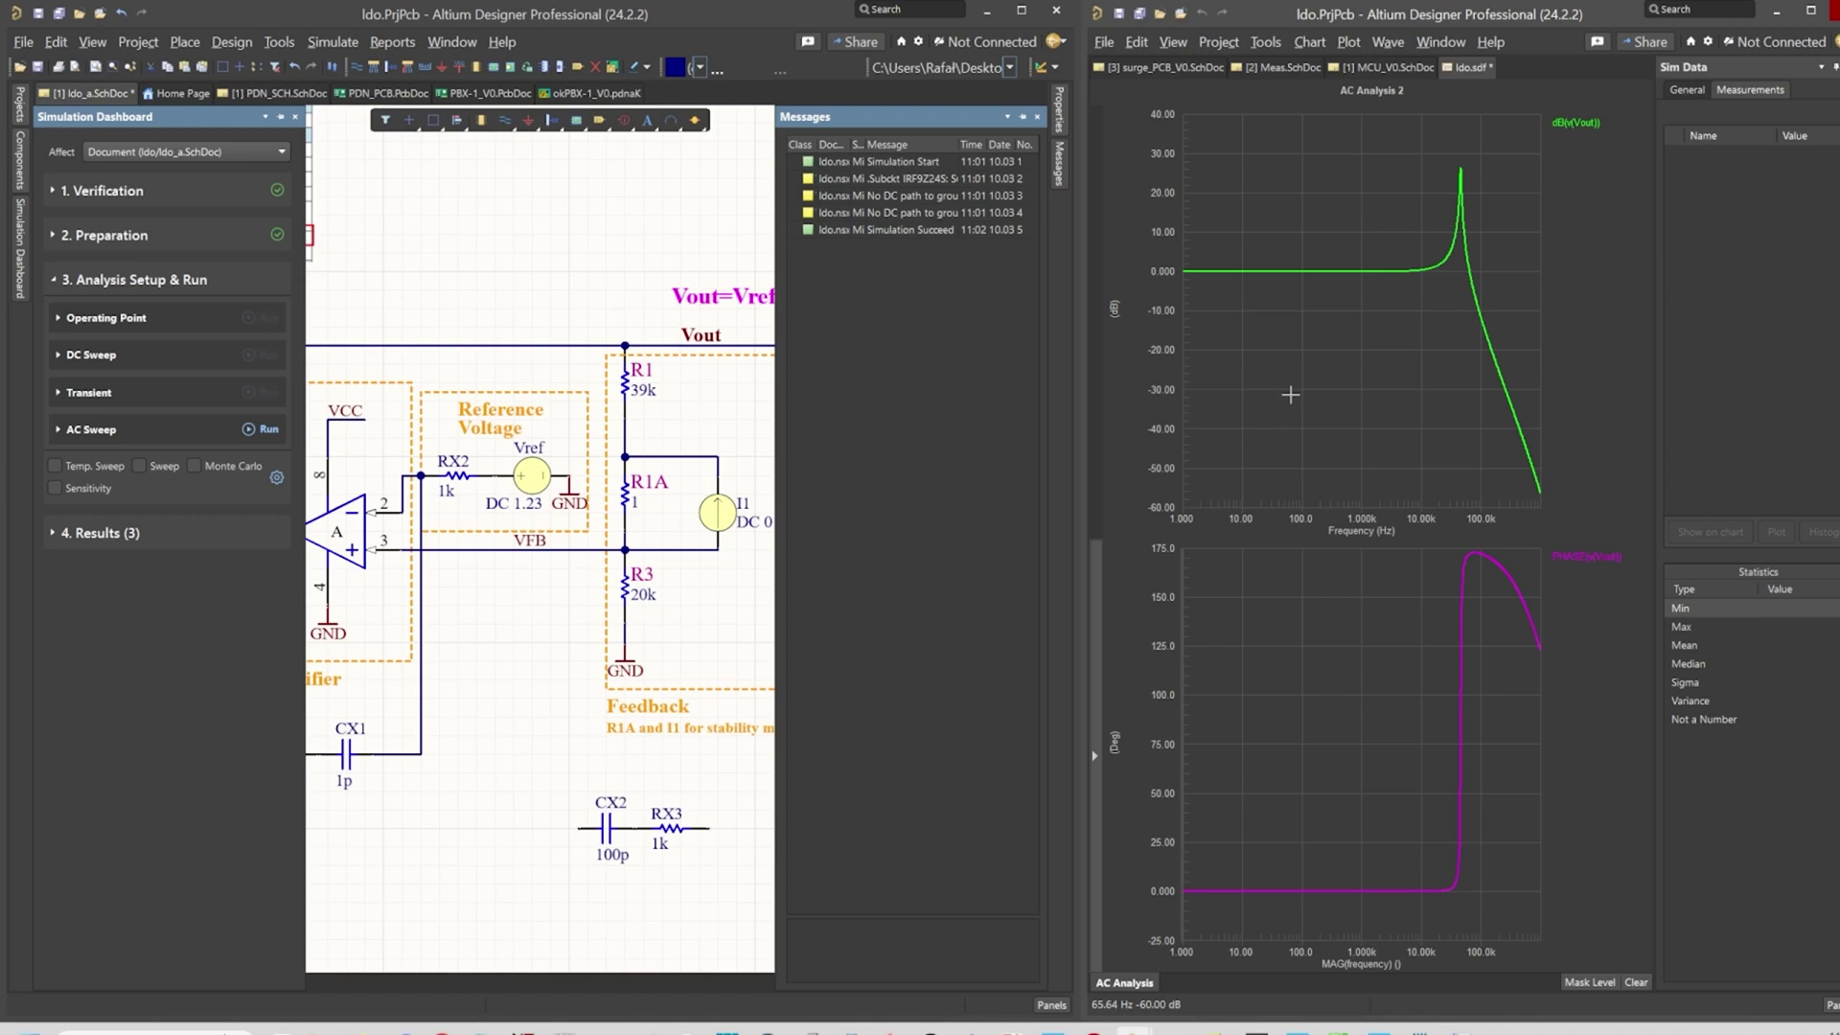
# Set the value of compensation capacitor CX1 to 1n.
pyautogui.click(510, 275)
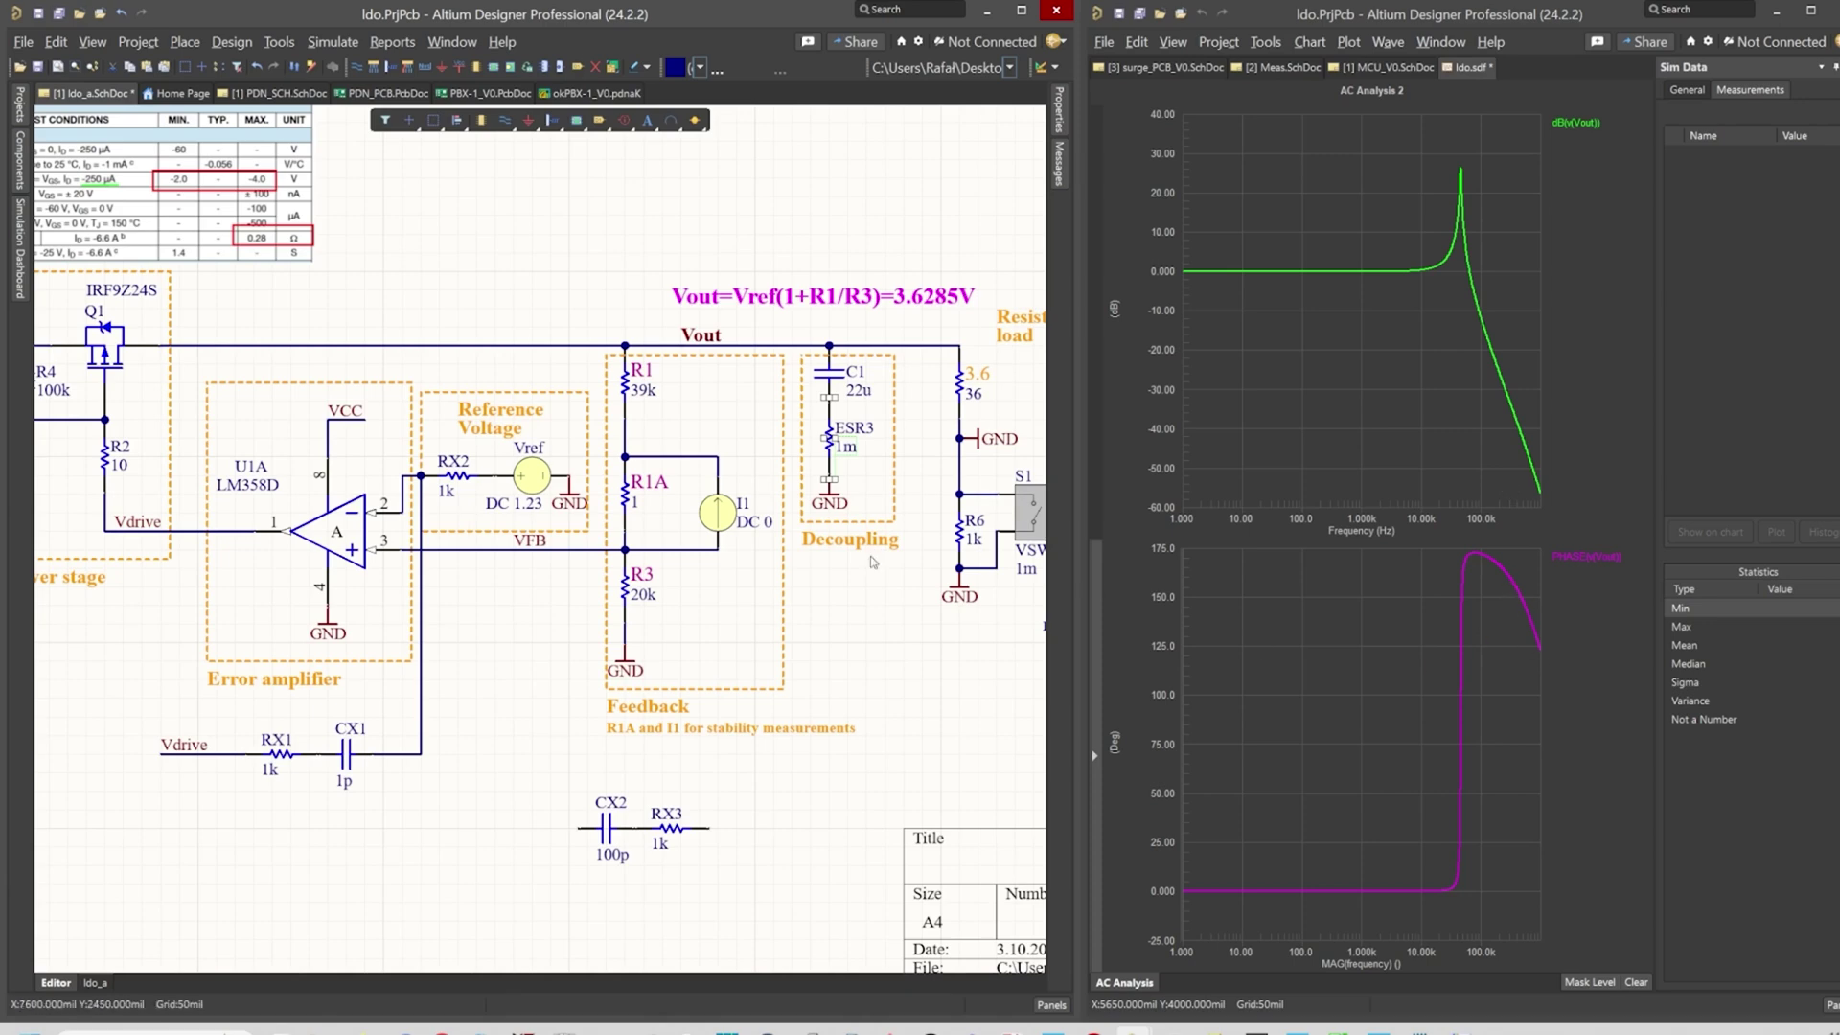
pyautogui.click(355, 797)
pyautogui.doubleClick(344, 782)
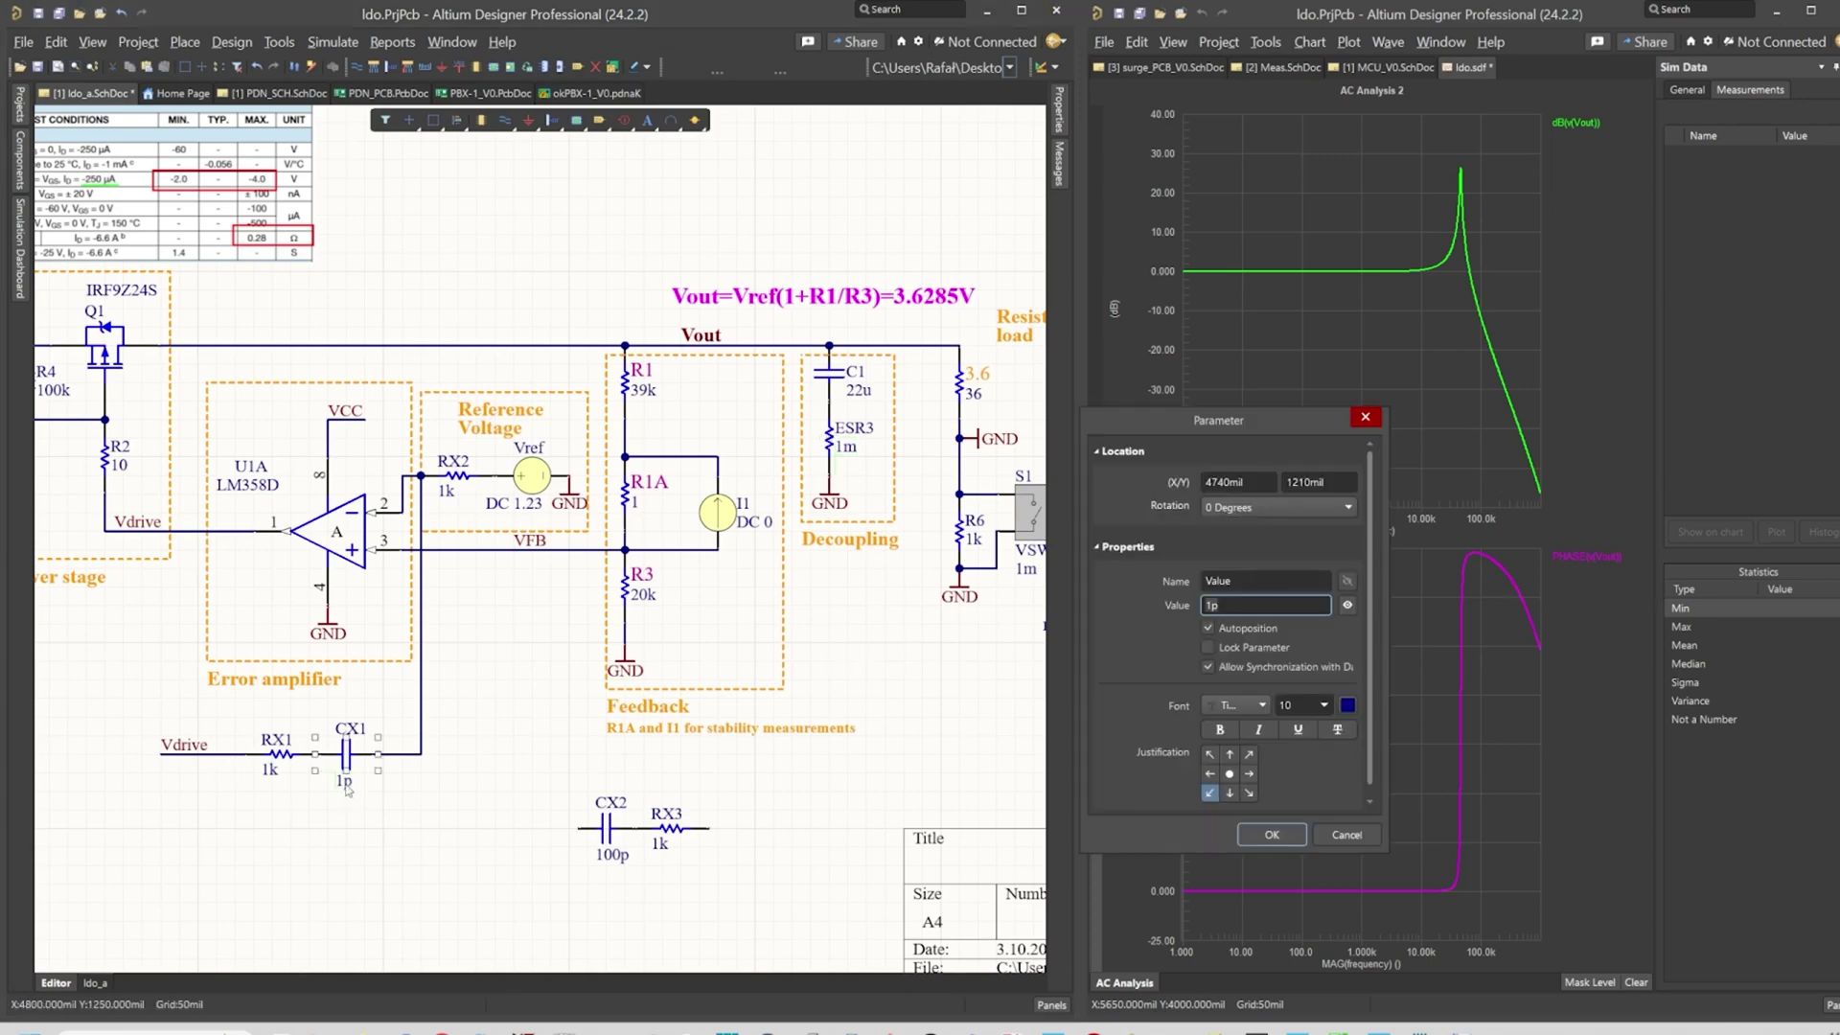
pyautogui.write('n')
pyautogui.press('Return')
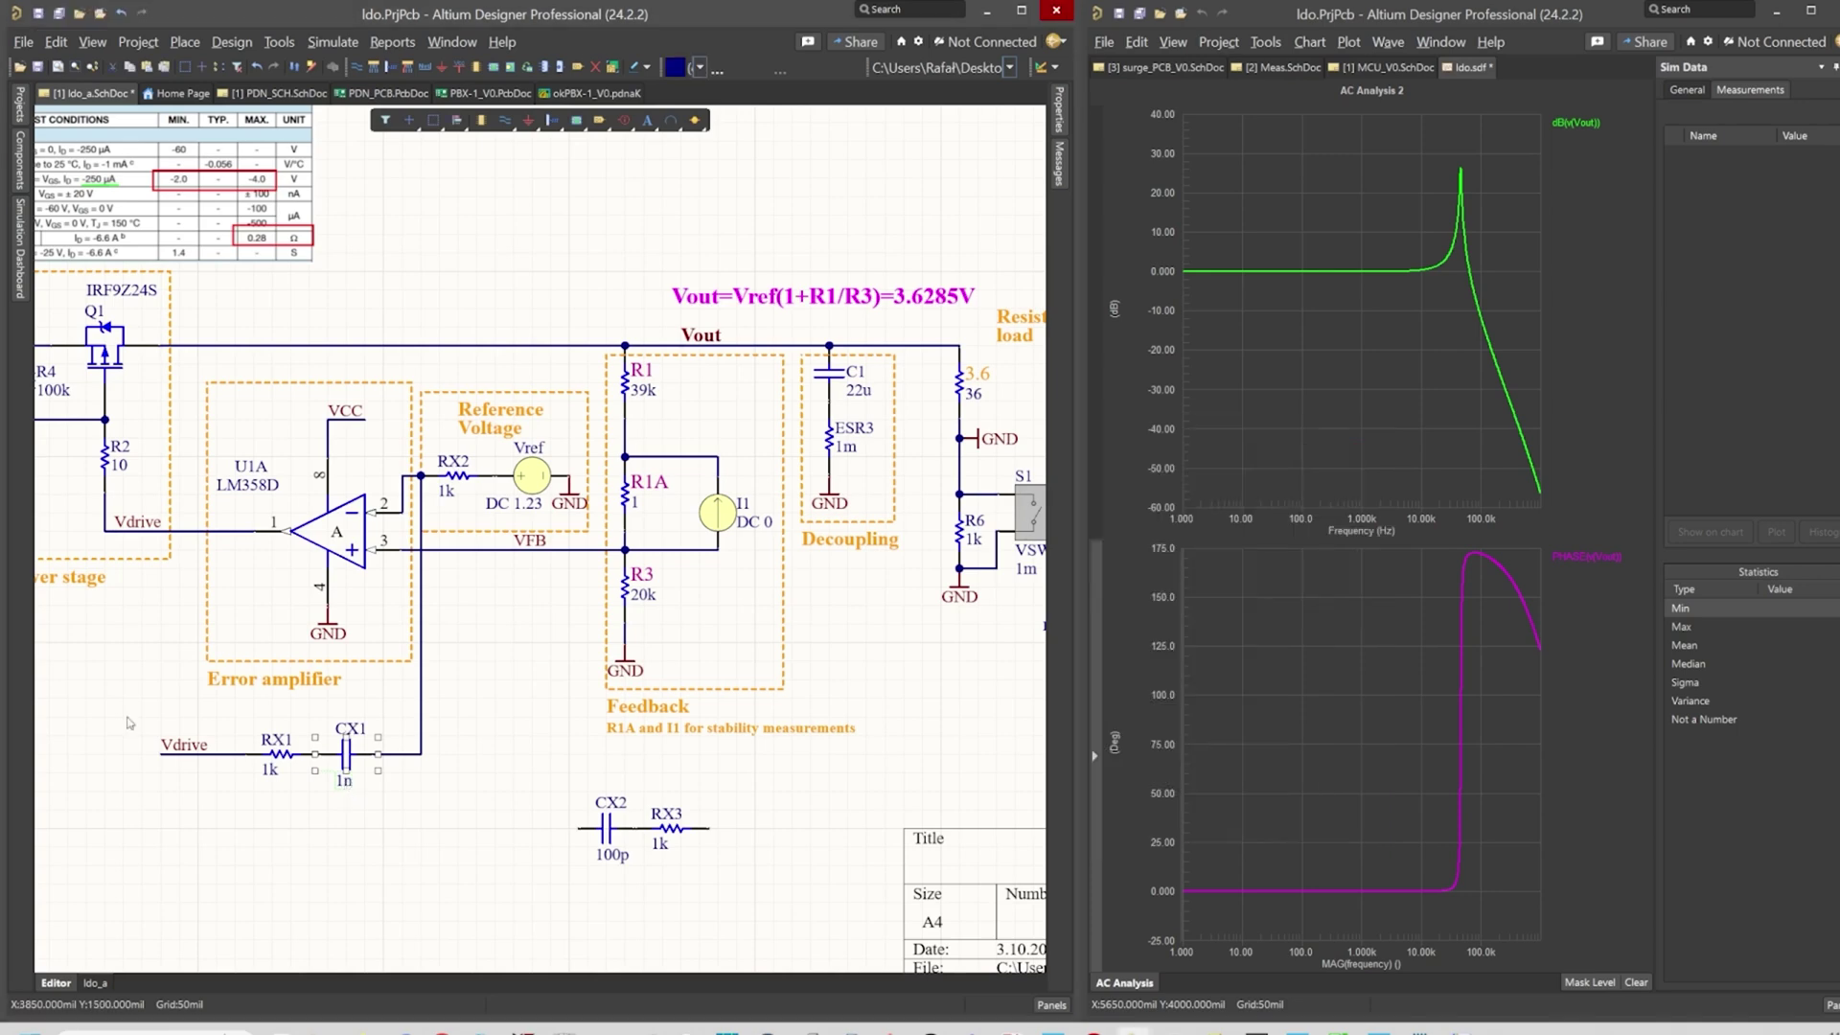
# Rerun the AC Sweep and the Transient analysis with CX1 at 1n.
pyautogui.click(21, 252)
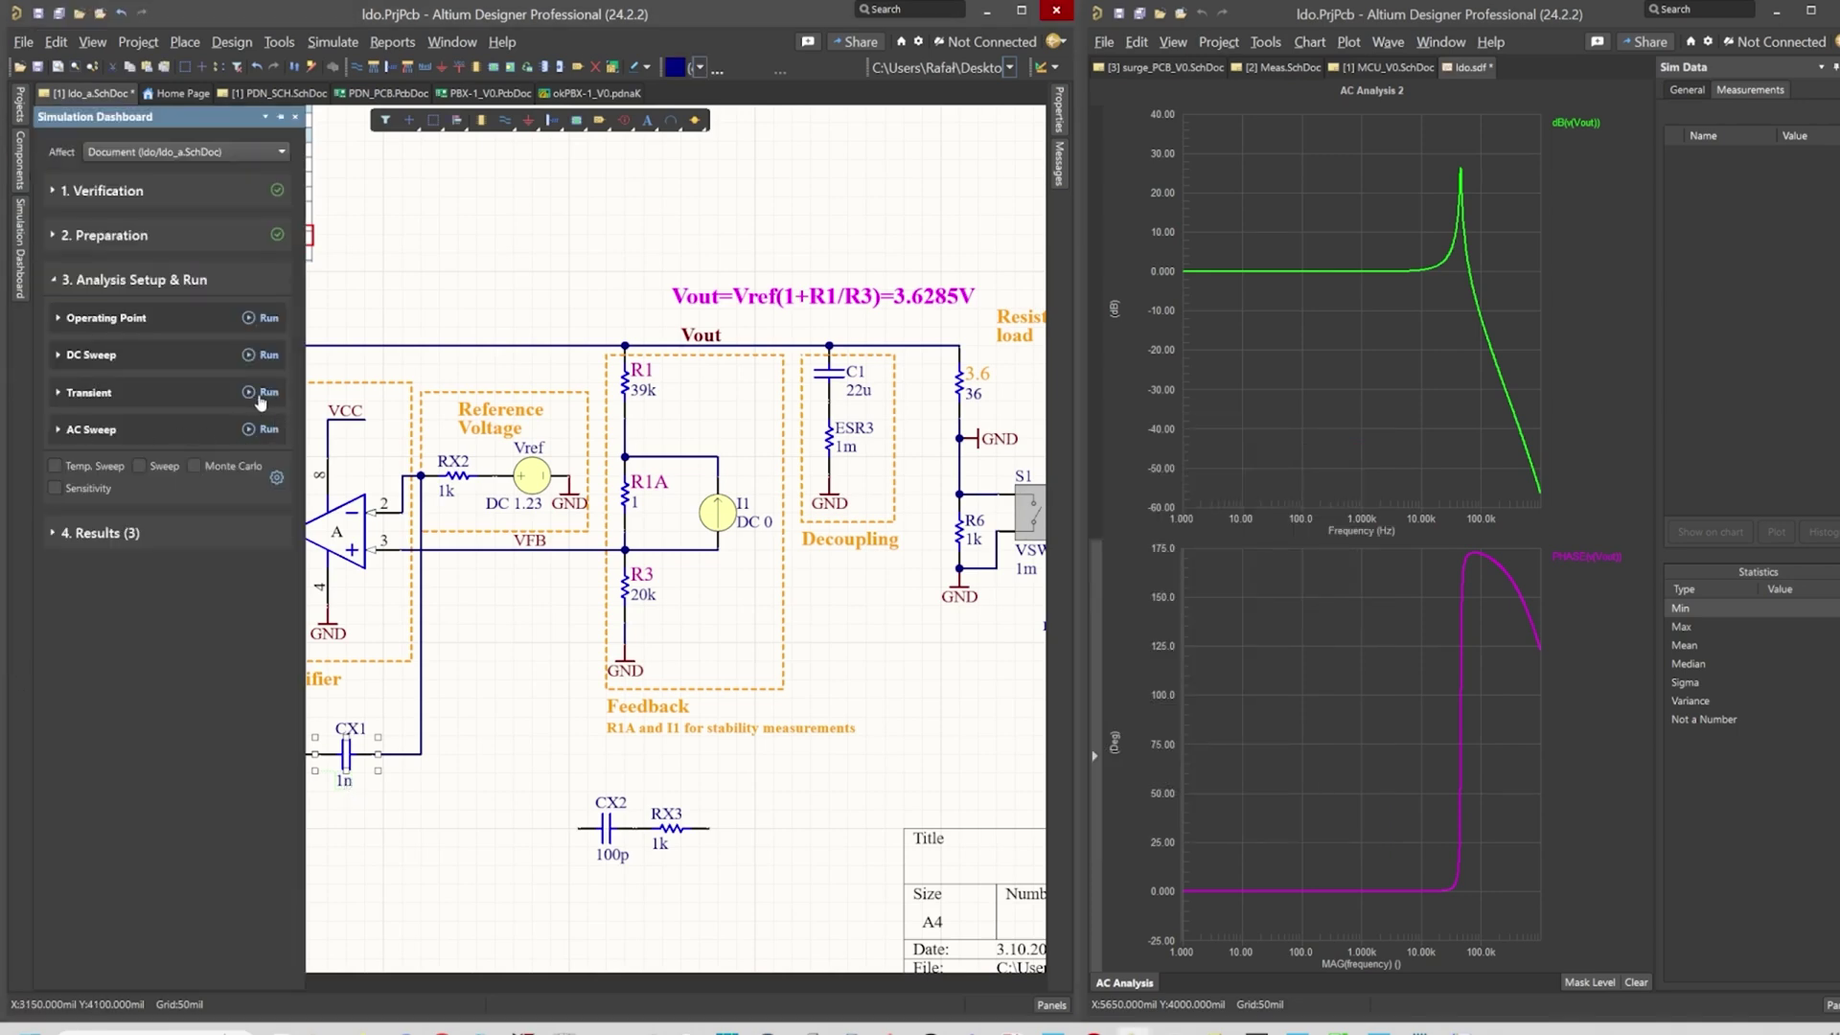
pyautogui.click(251, 431)
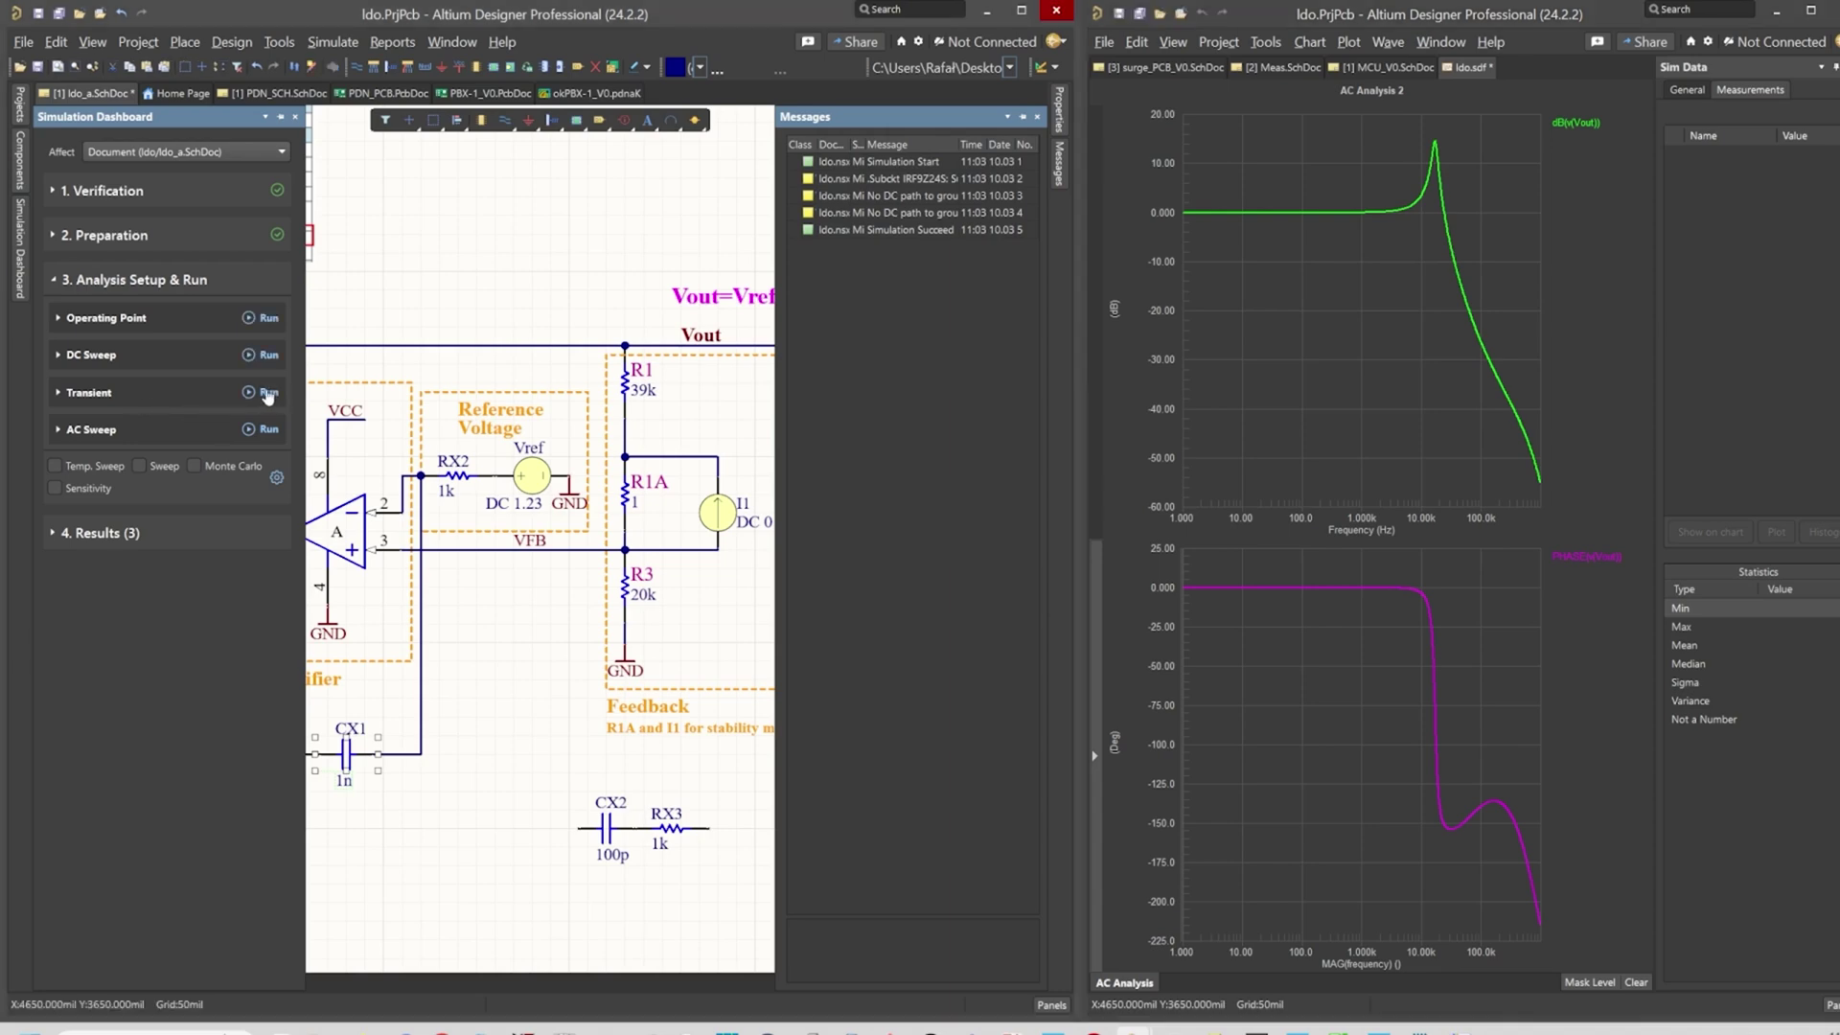
pyautogui.click(254, 395)
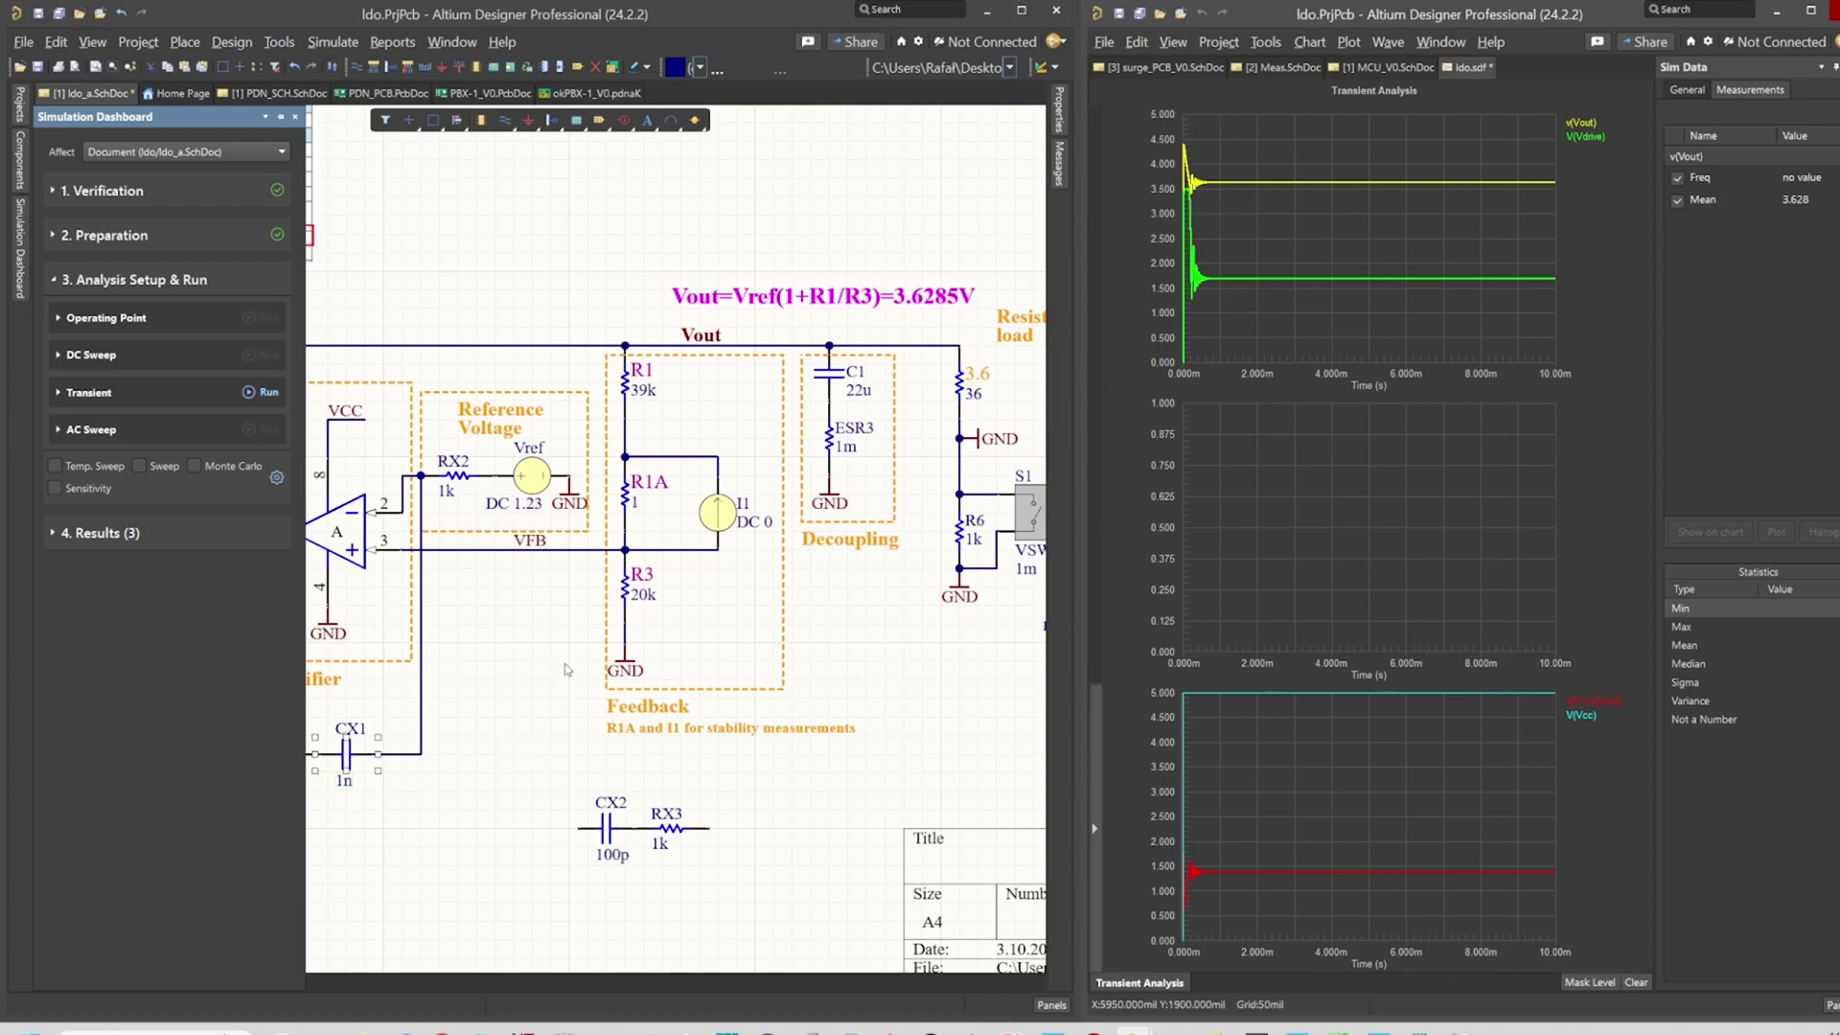
# Try to delete the GND port at the junction between the load resistor and R6.
pyautogui.moveTo(503, 755); pyautogui.dragTo(454, 761, button='right')
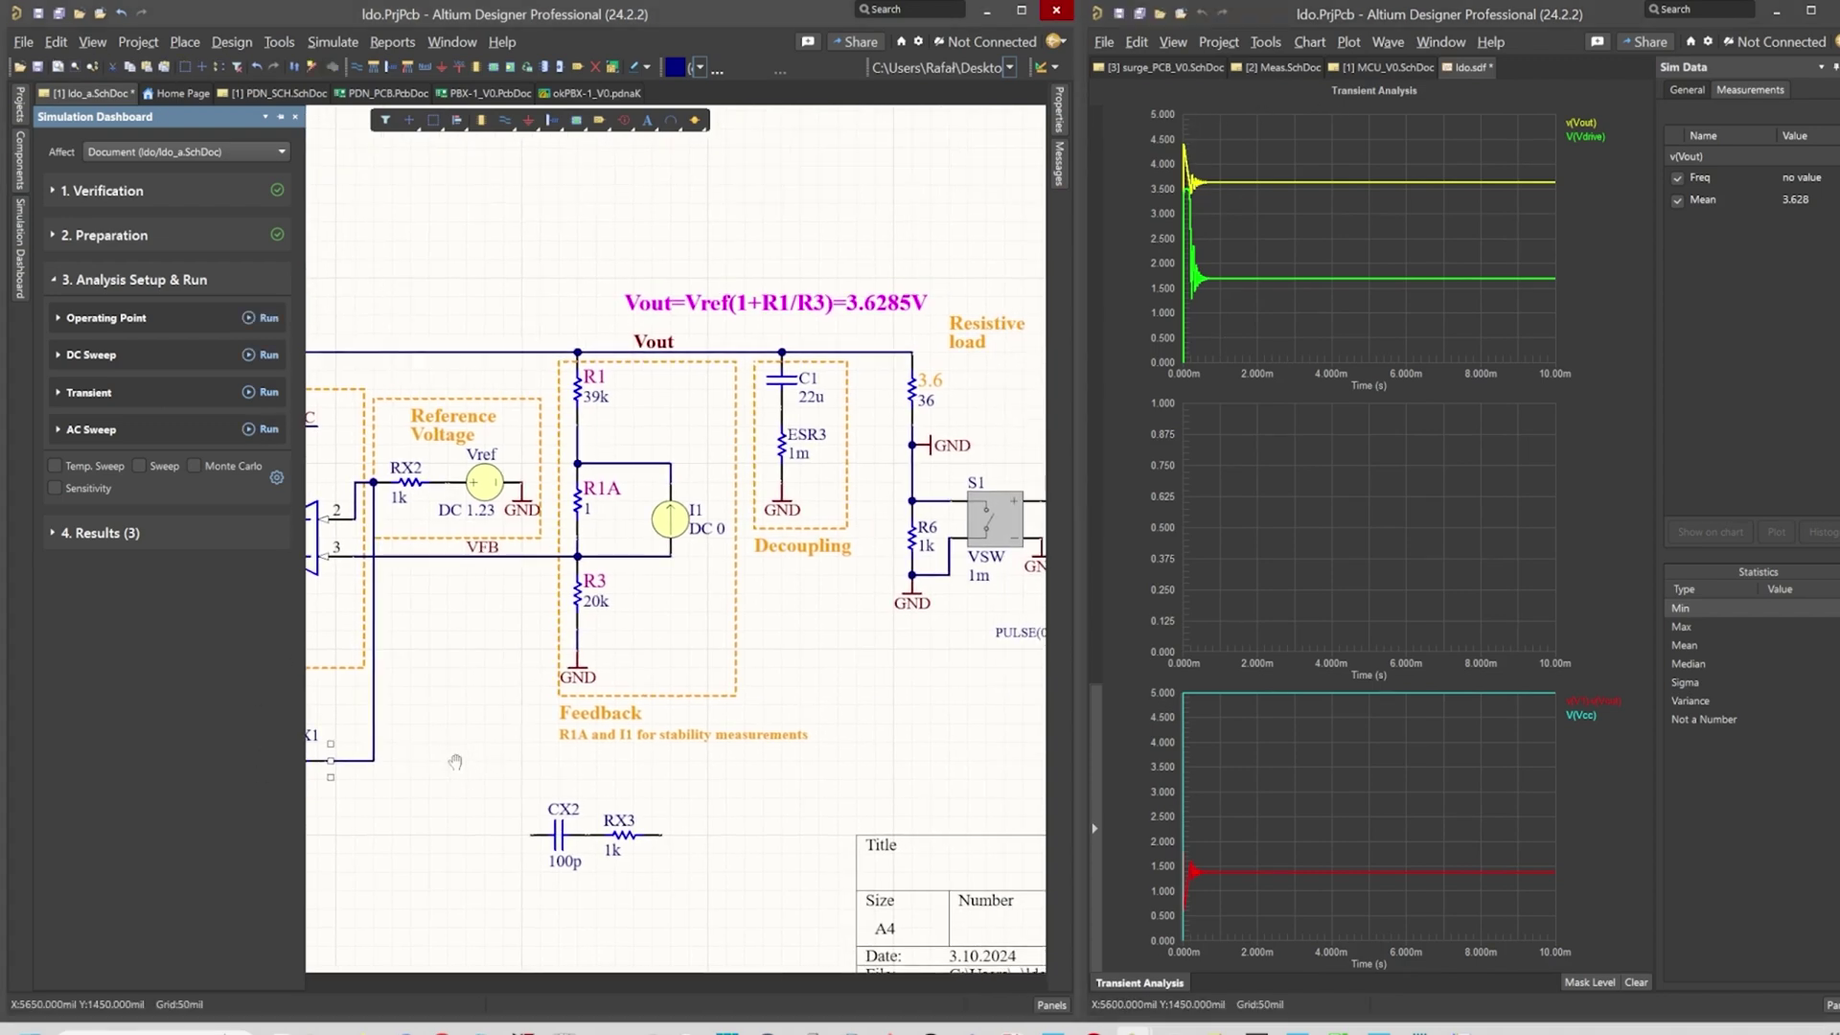
pyautogui.moveTo(954, 425); pyautogui.dragTo(707, 401, button='right')
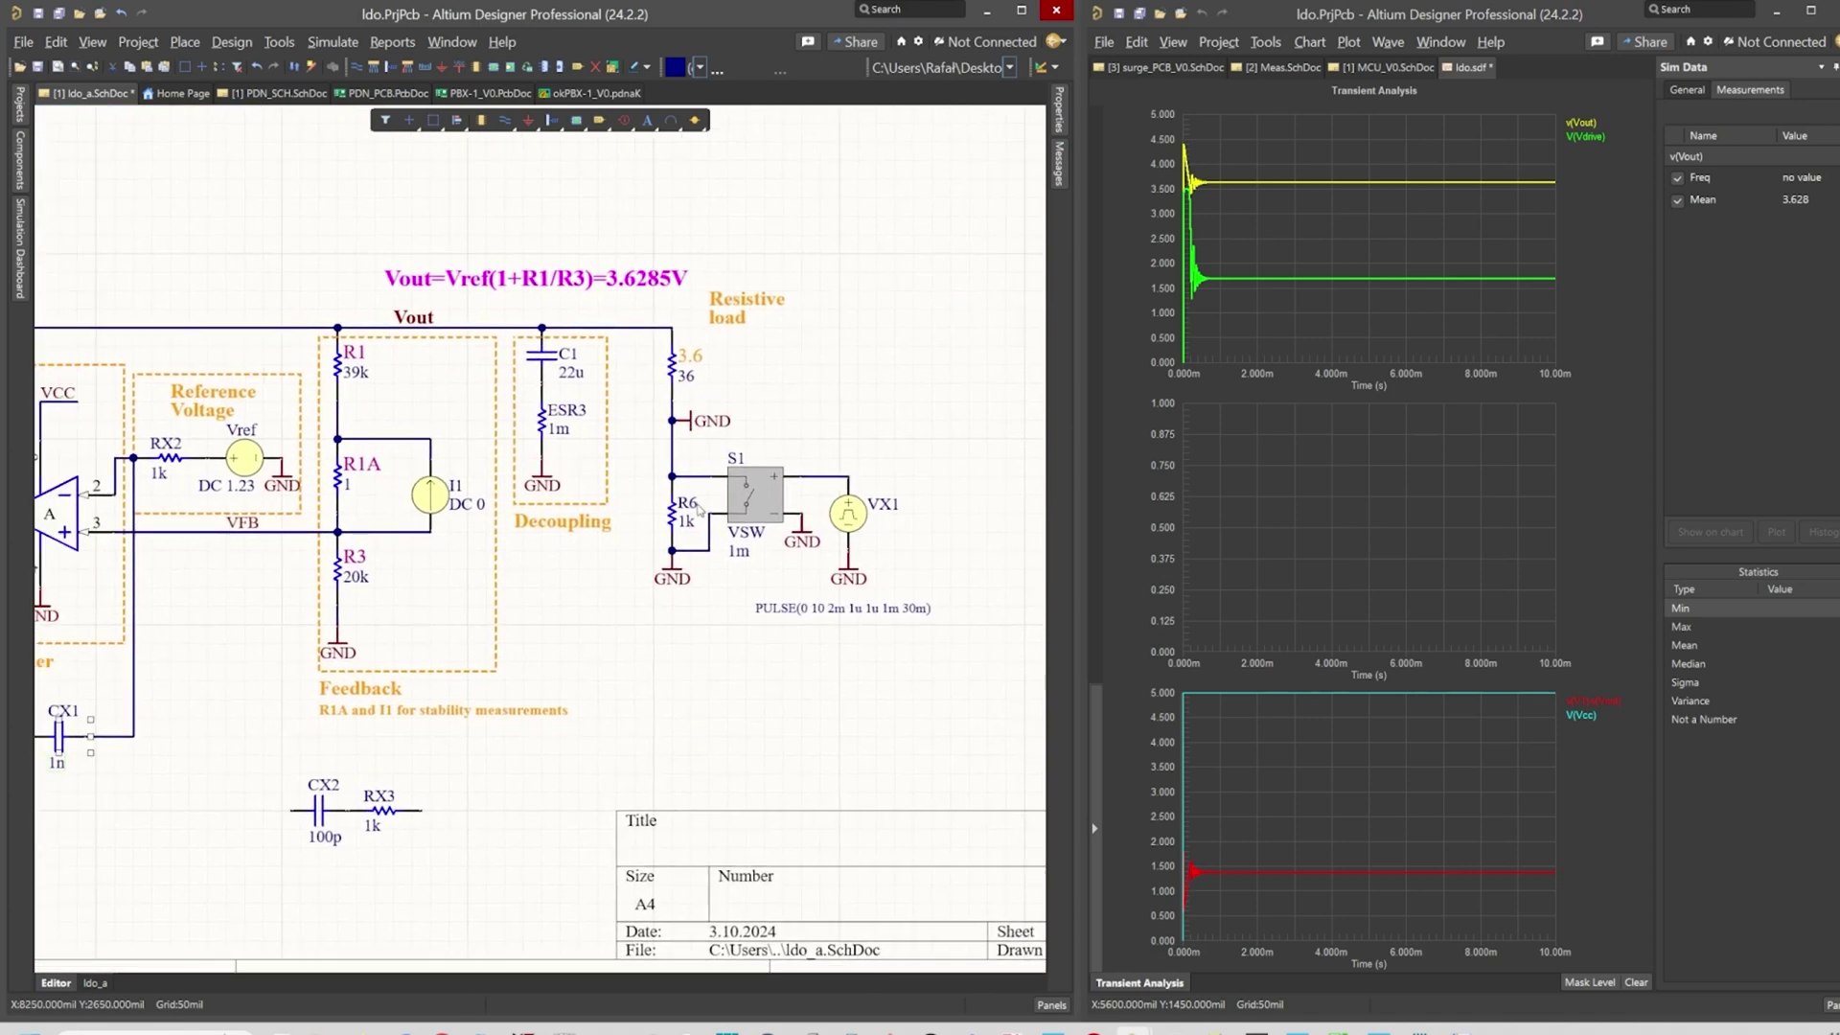
pyautogui.click(689, 427)
pyautogui.press('Delete')
pyautogui.click(19, 247)
# Rename the designator of the load resistor in the resistive load block to R4-Load.
pyautogui.doubleClick(688, 372)
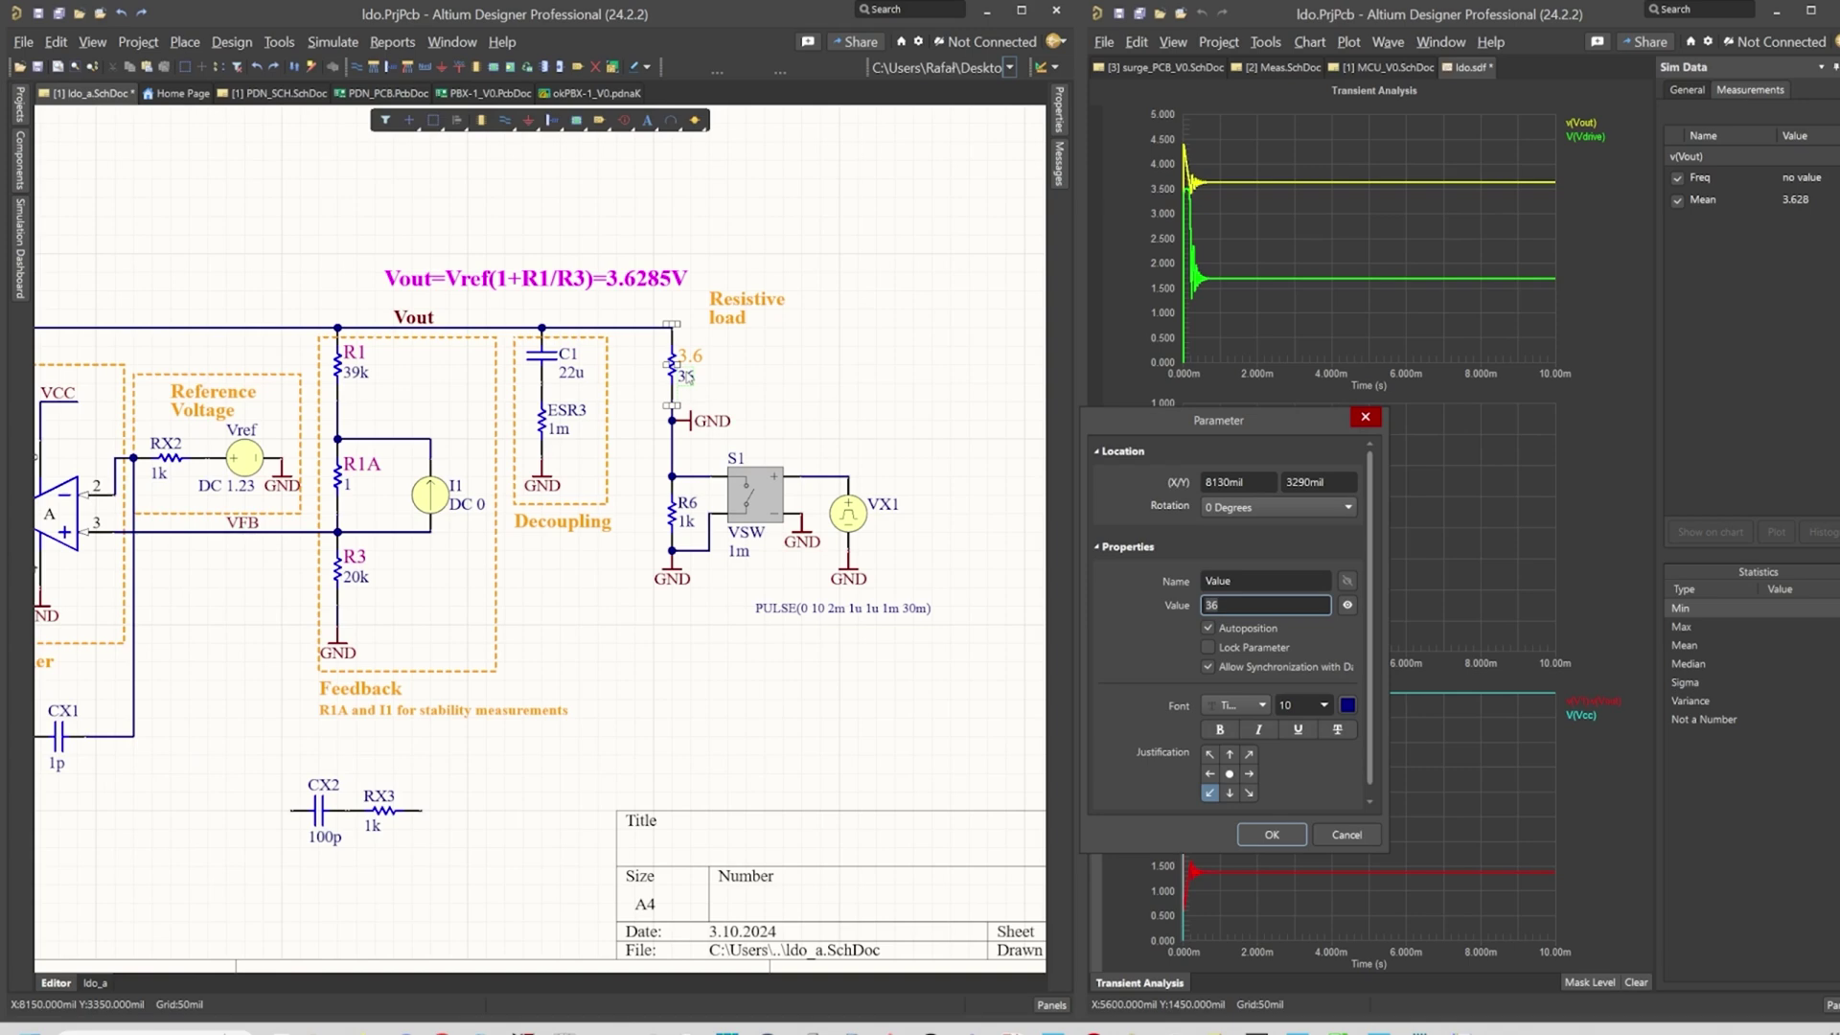
pyautogui.press('Return')
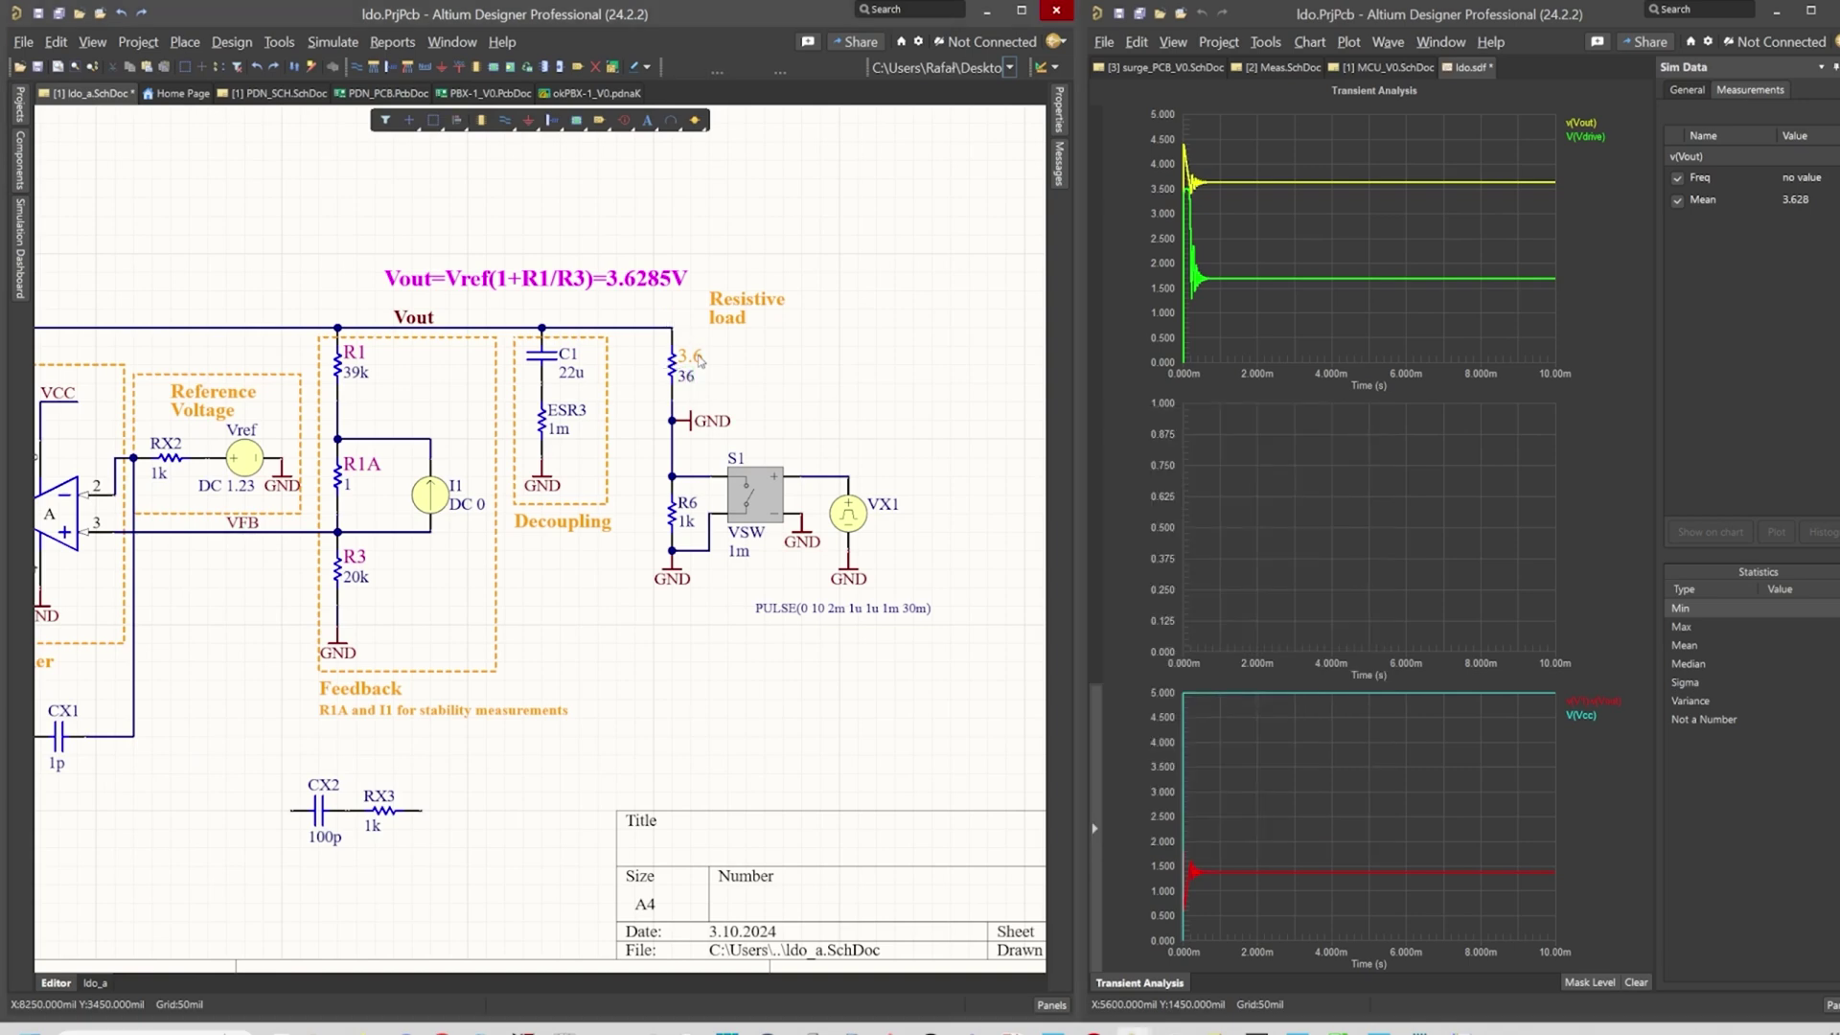
pyautogui.doubleClick(698, 360)
pyautogui.write('R4-Load')
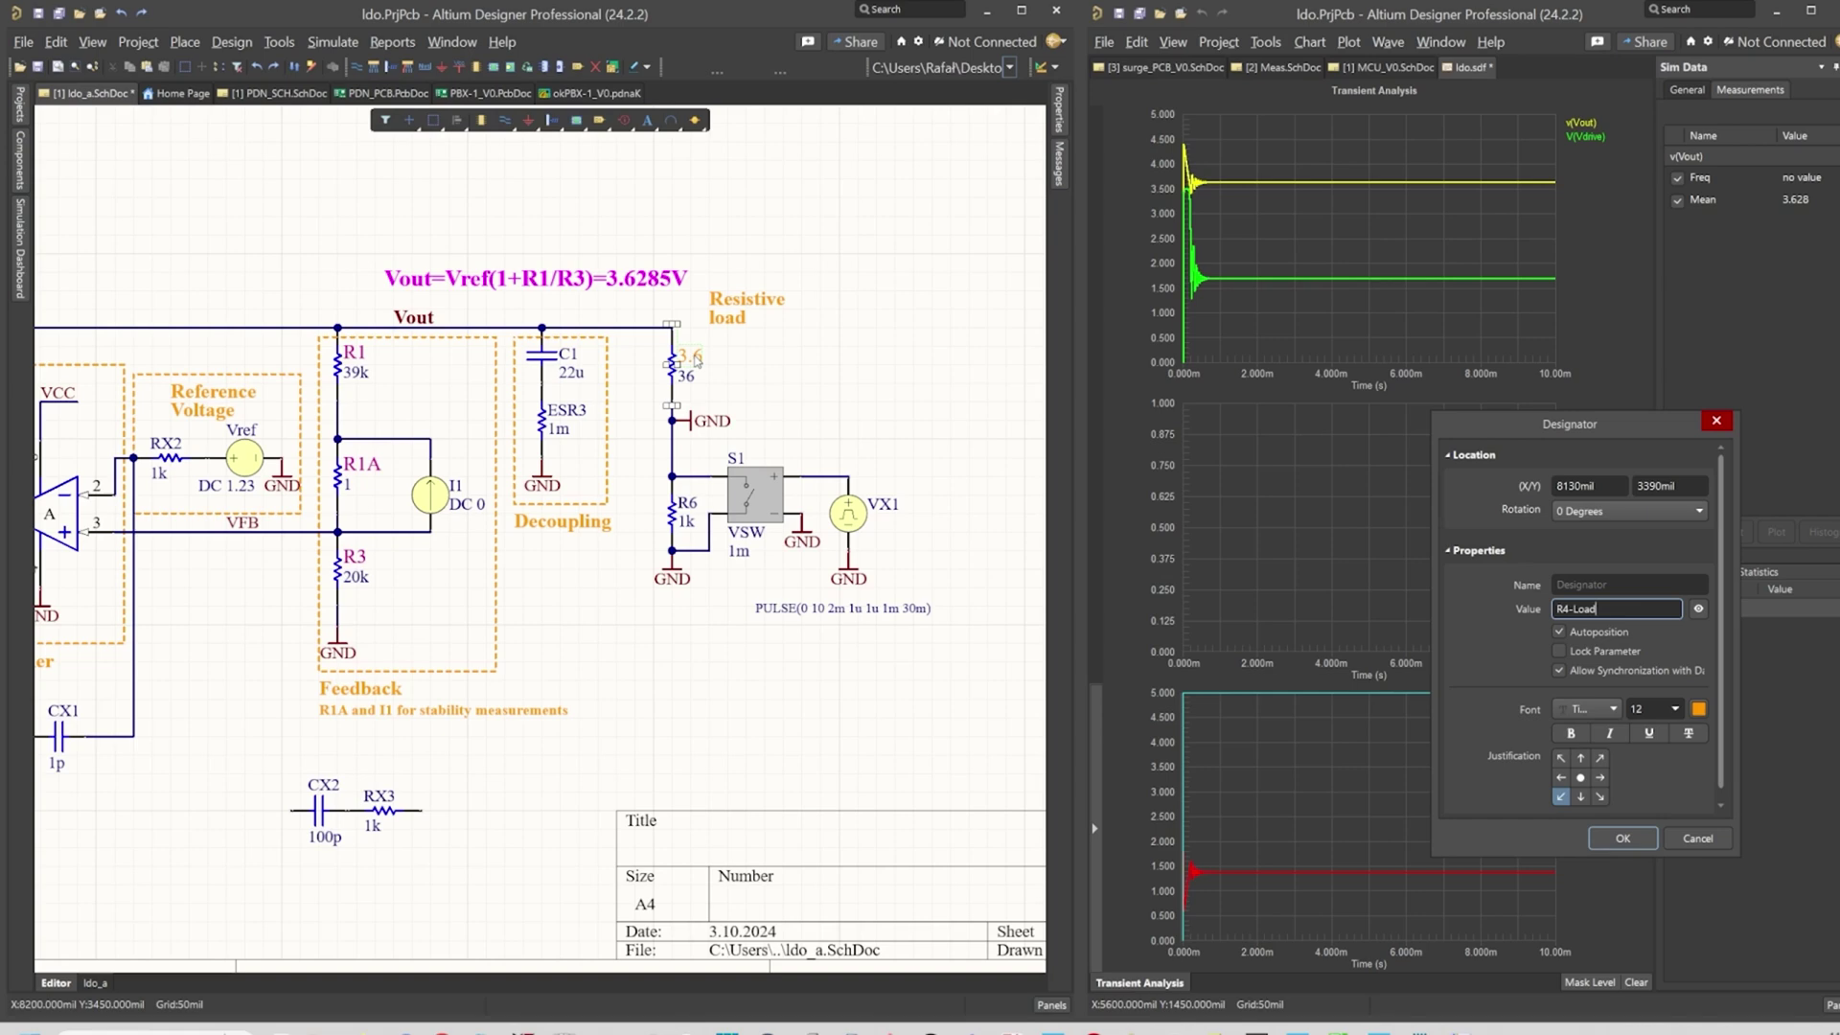
pyautogui.press('Return')
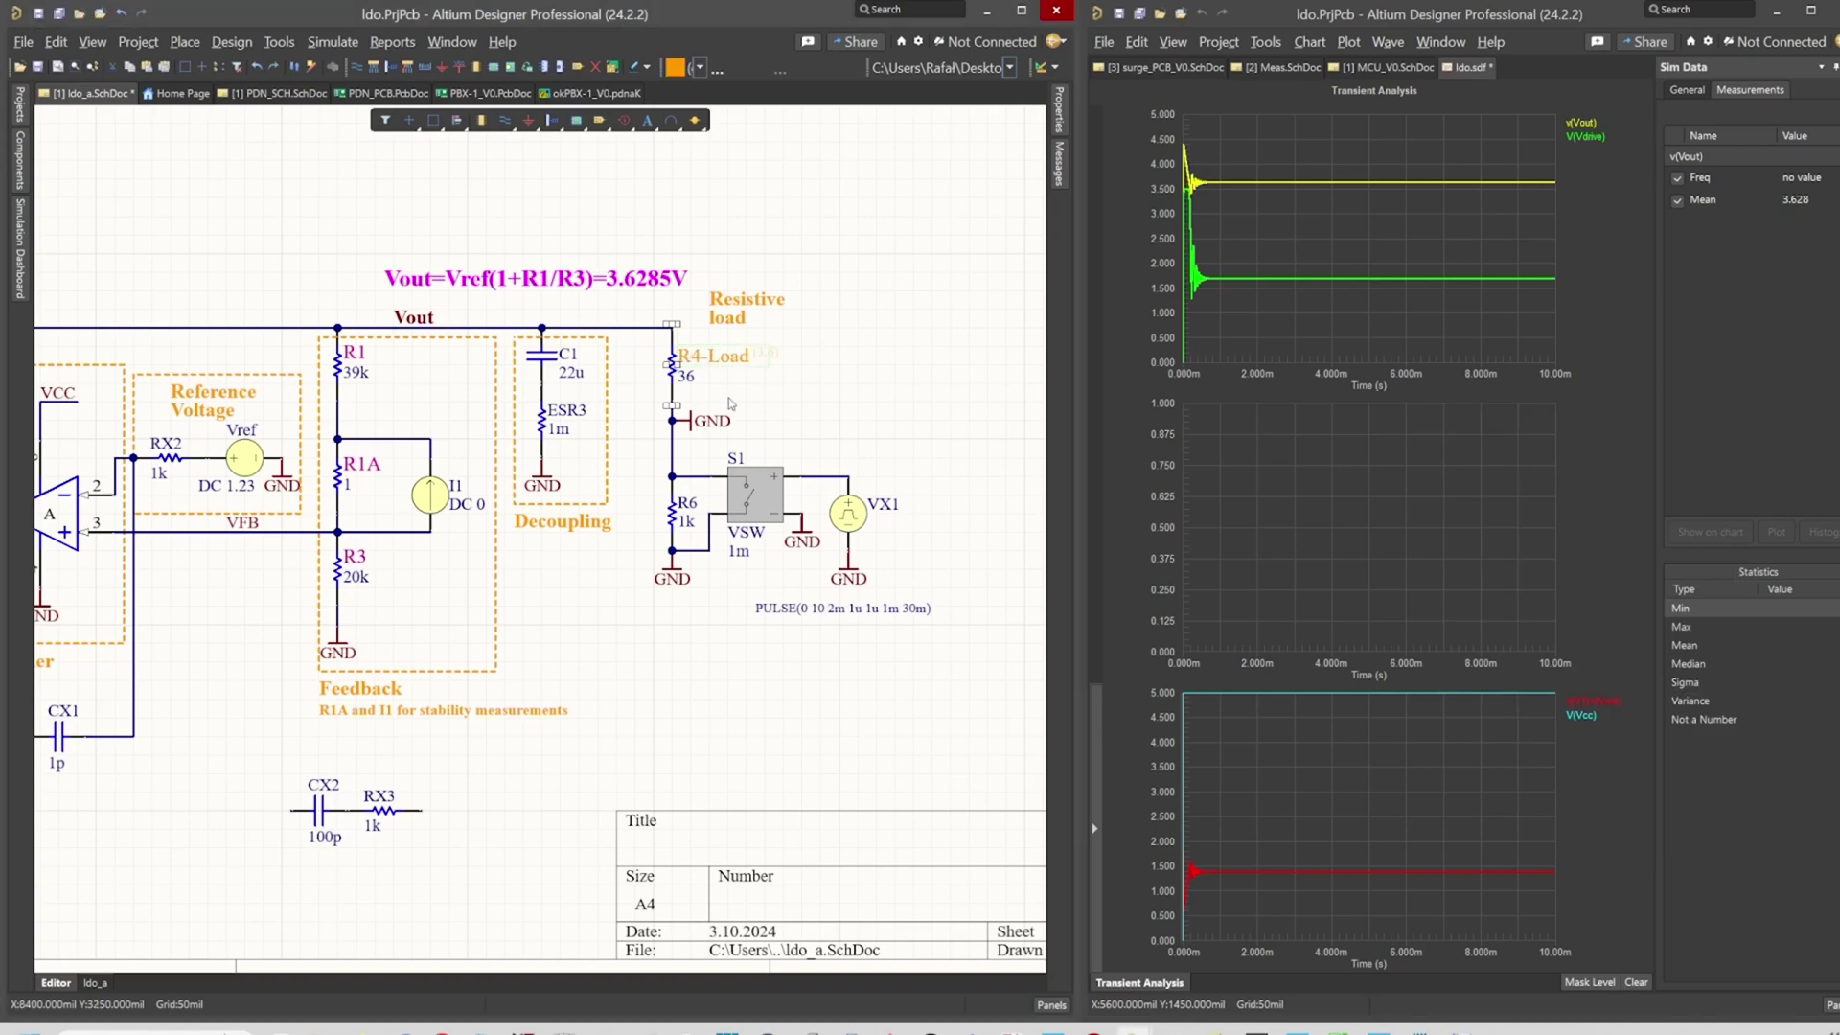
# Set the value of R4-Load to 3.6 and rerun the Transient analysis.
pyautogui.doubleClick(673, 369)
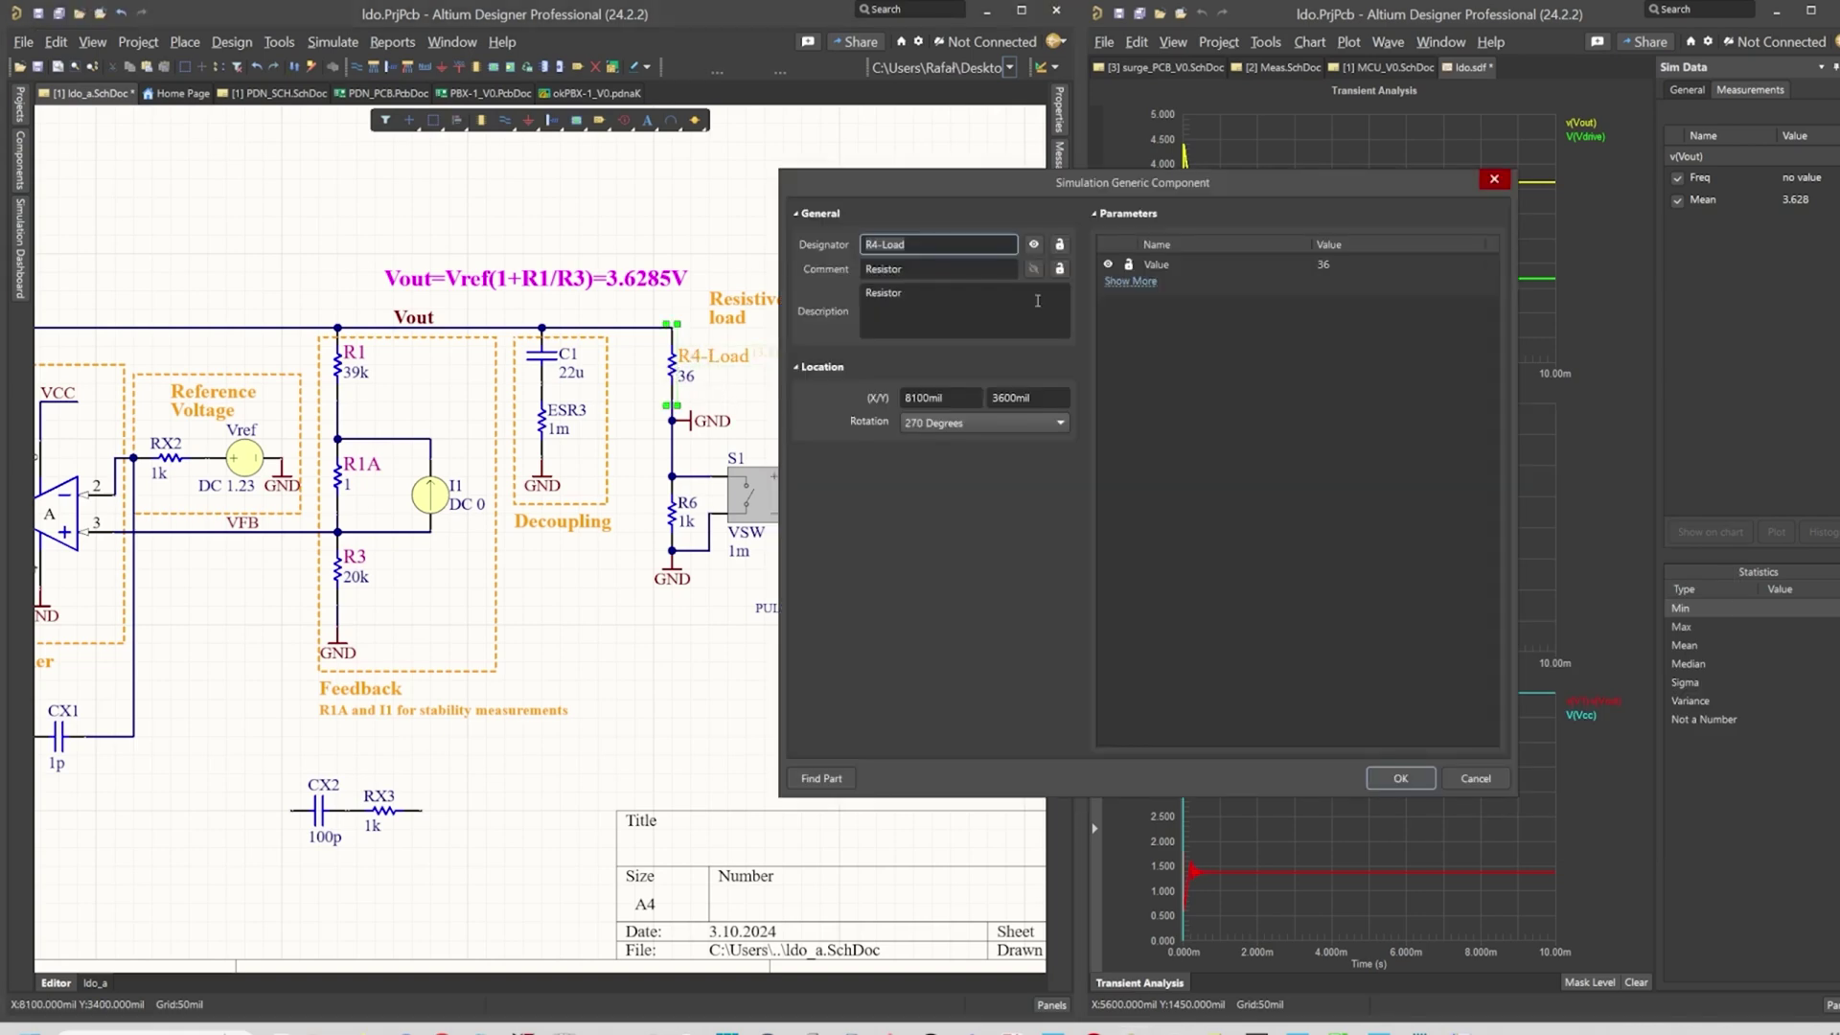
pyautogui.click(1344, 266)
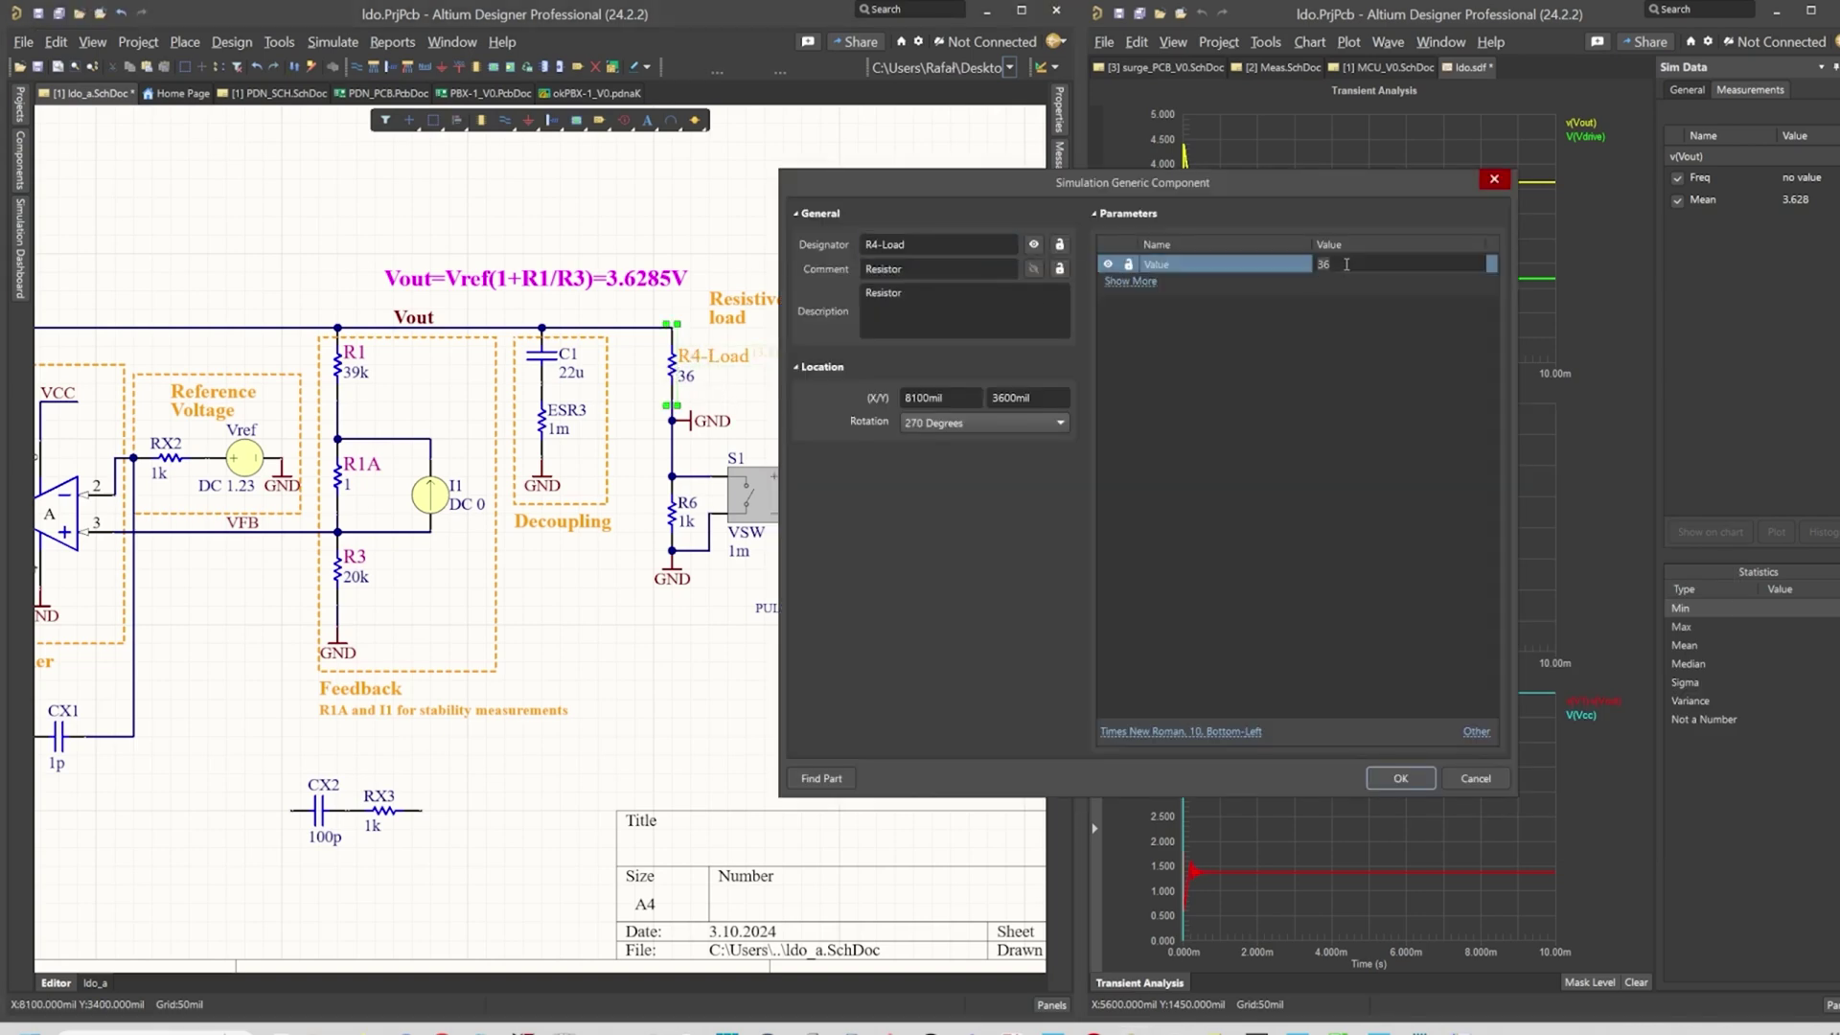
pyautogui.press('BackSpace')
pyautogui.write('.6')
pyautogui.click(1399, 777)
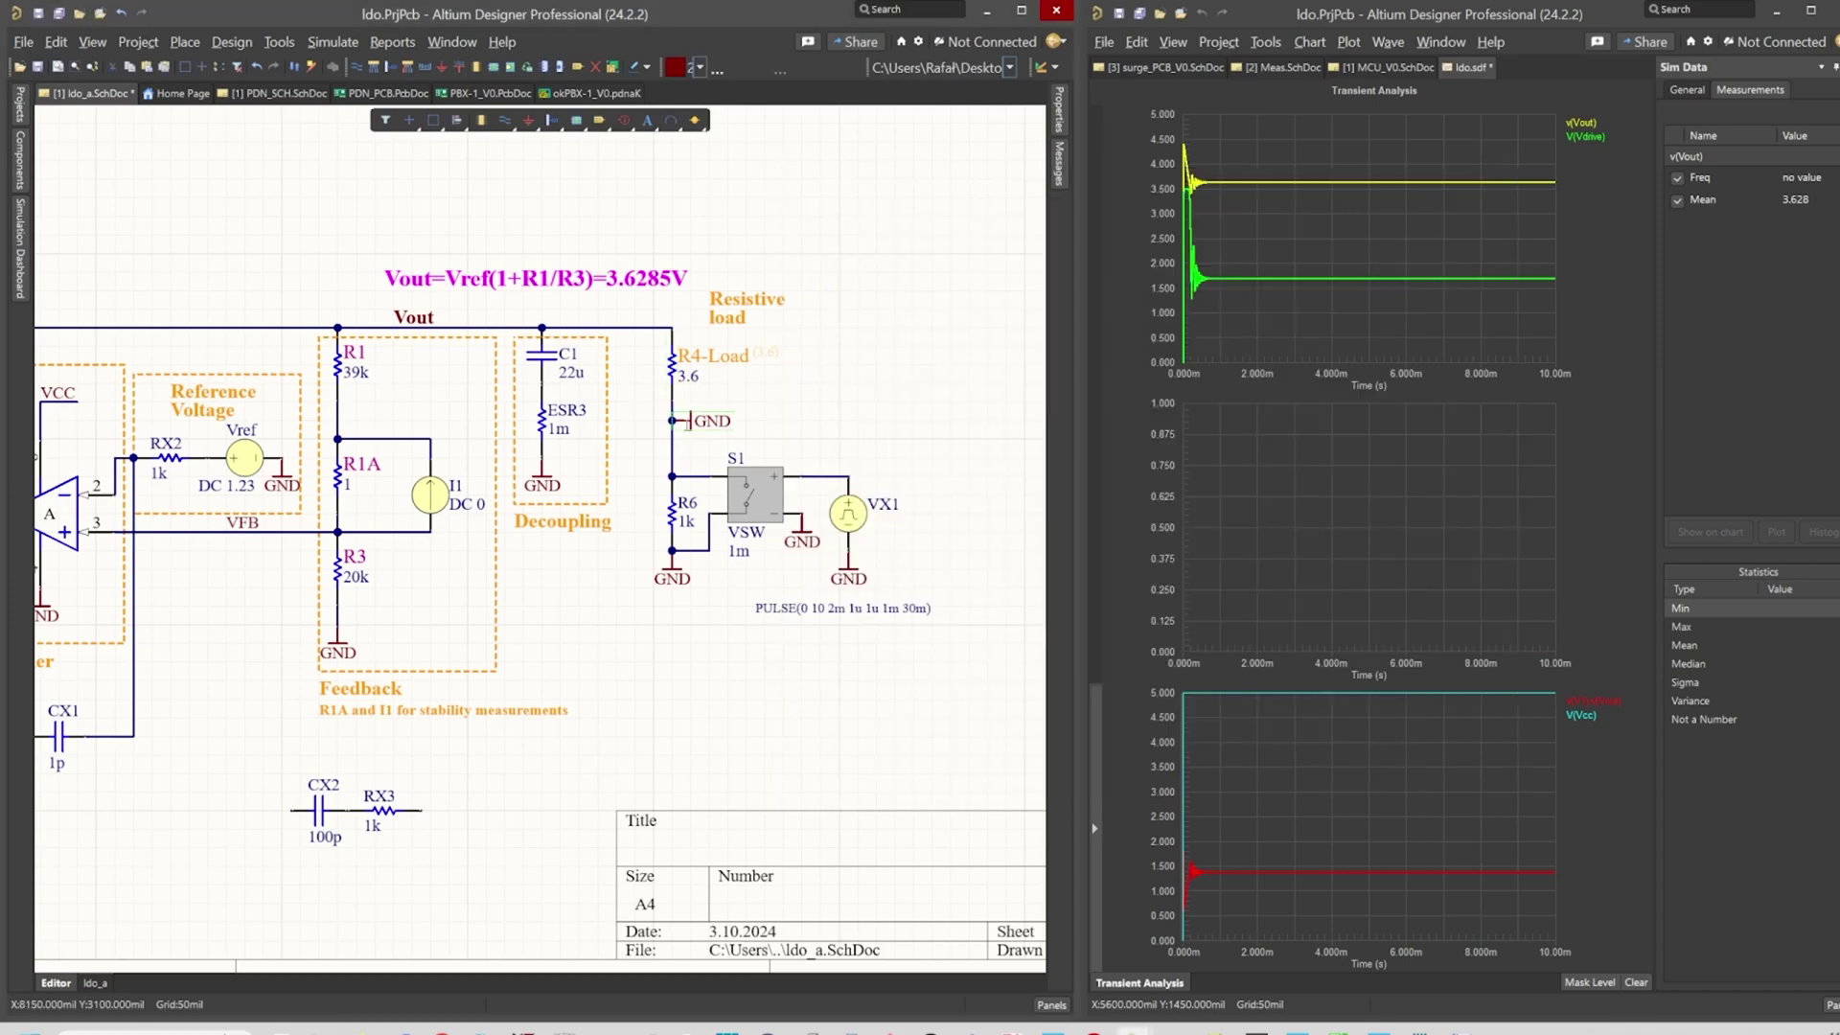
pyautogui.click(19, 278)
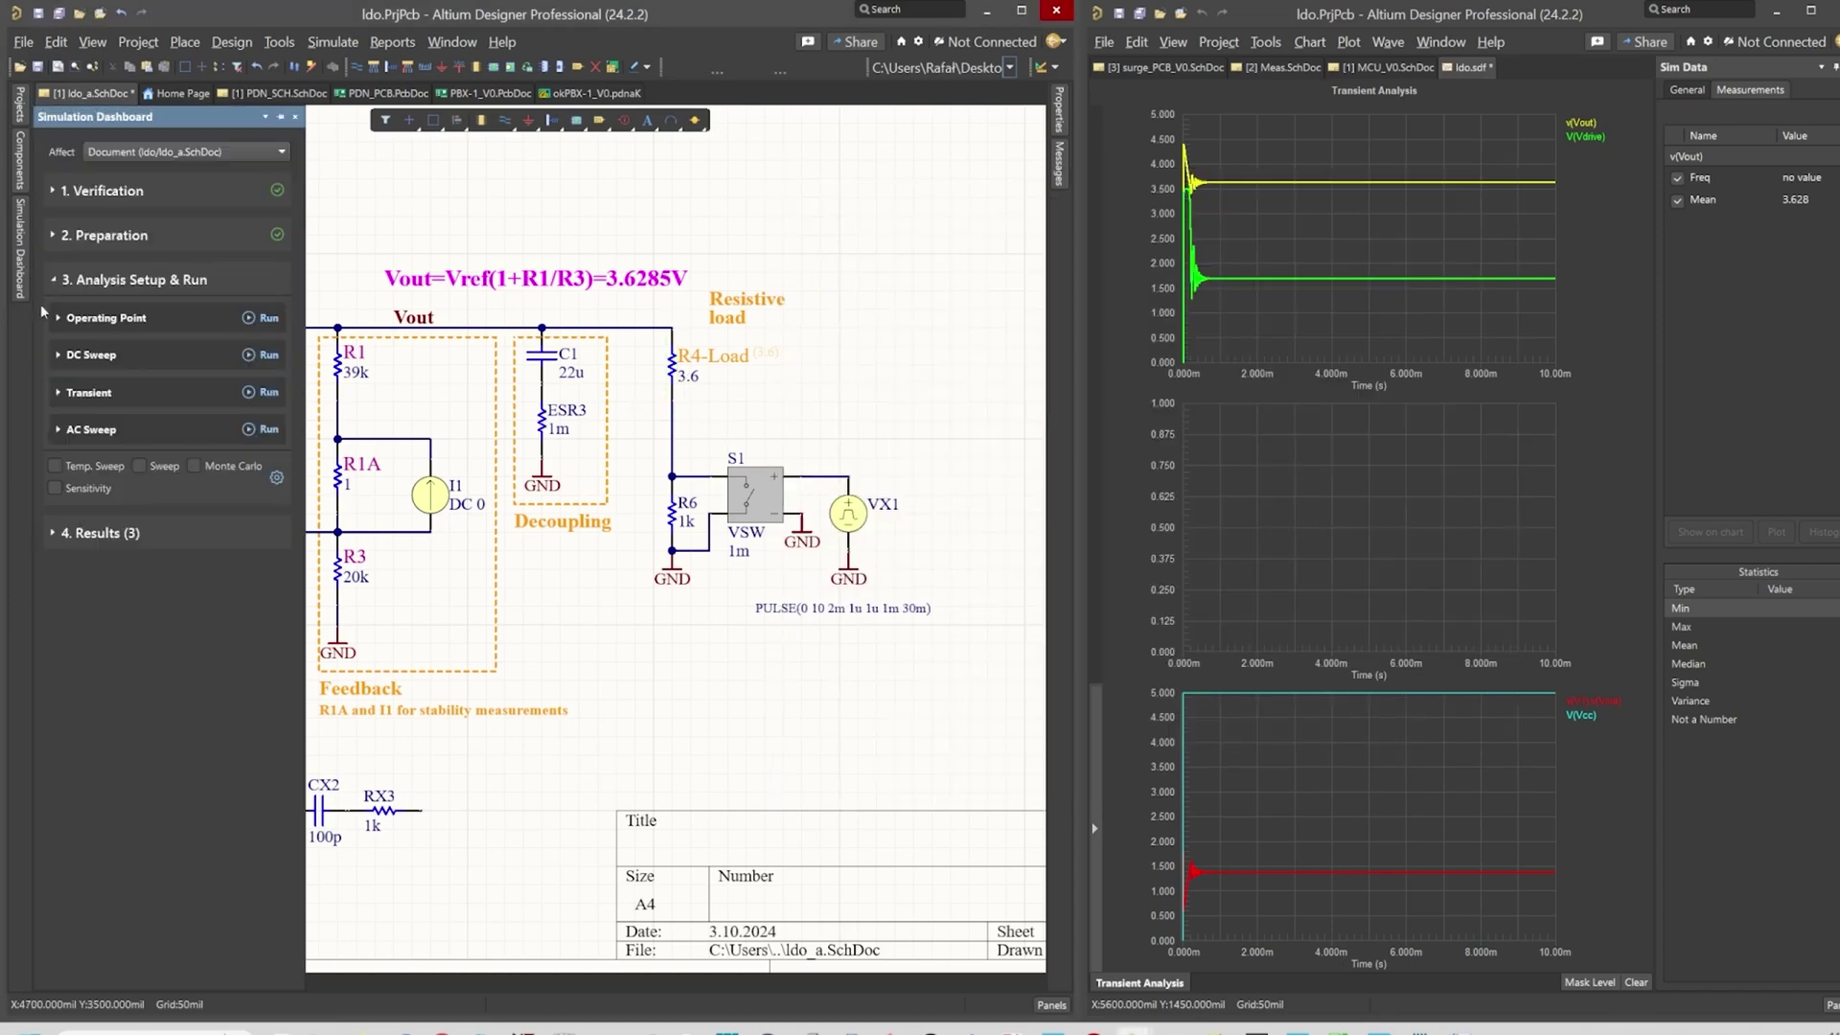
pyautogui.click(256, 394)
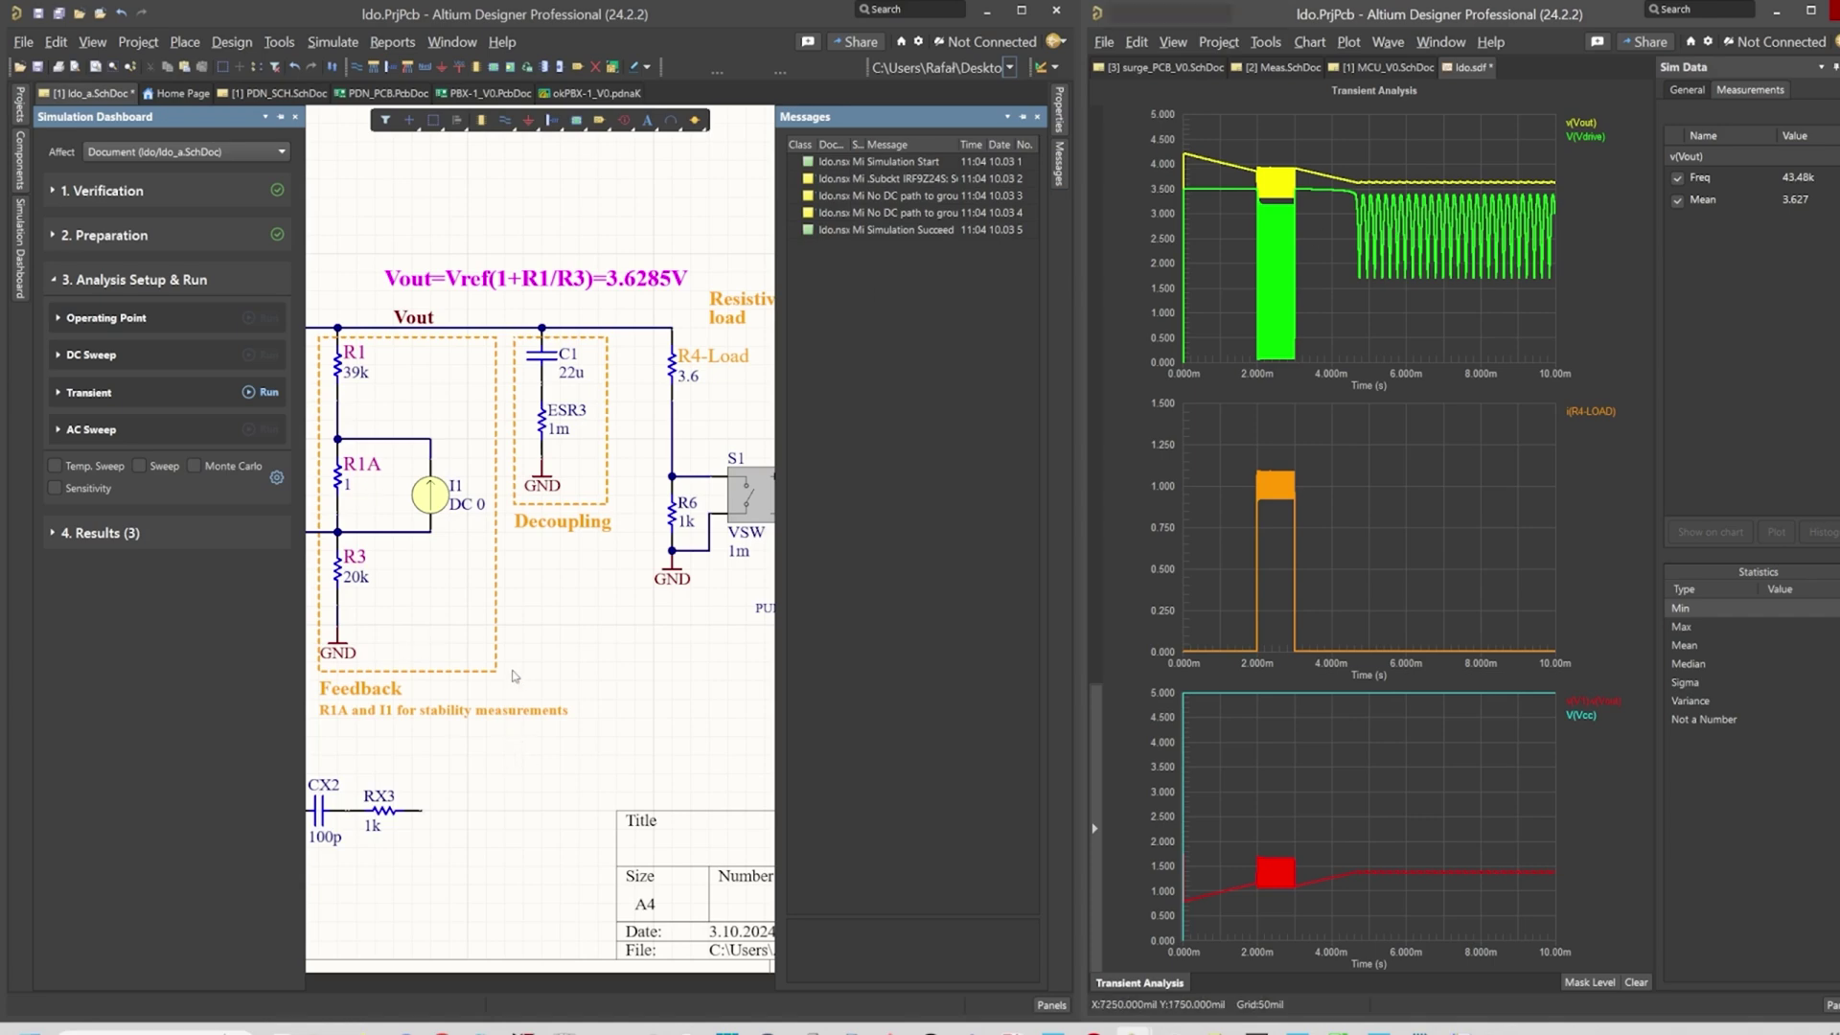
# Examine the Vout and Vdrive oscillations after the load pulse up close, and fit the chart back to its full range.
pyautogui.moveTo(581, 656); pyautogui.dragTo(687, 625, button='right')
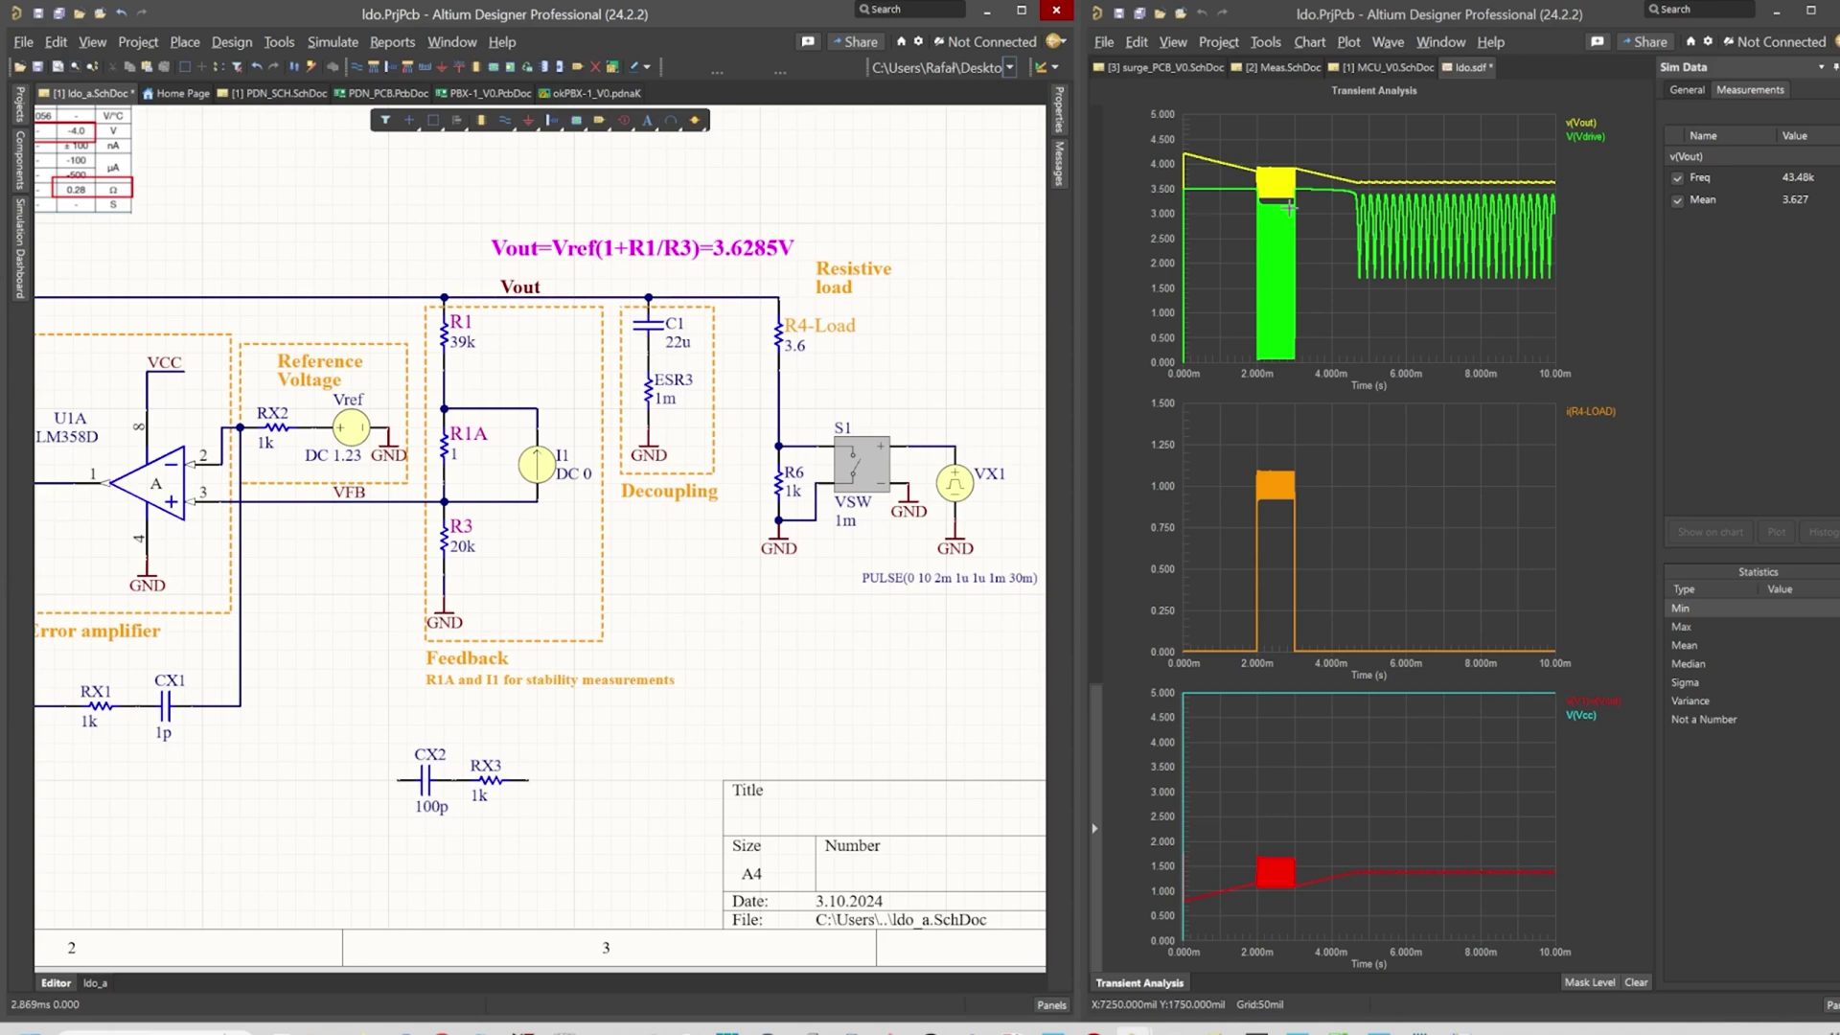
pyautogui.moveTo(1340, 149); pyautogui.dragTo(1570, 238)
pyautogui.moveTo(1256, 213); pyautogui.dragTo(1491, 266)
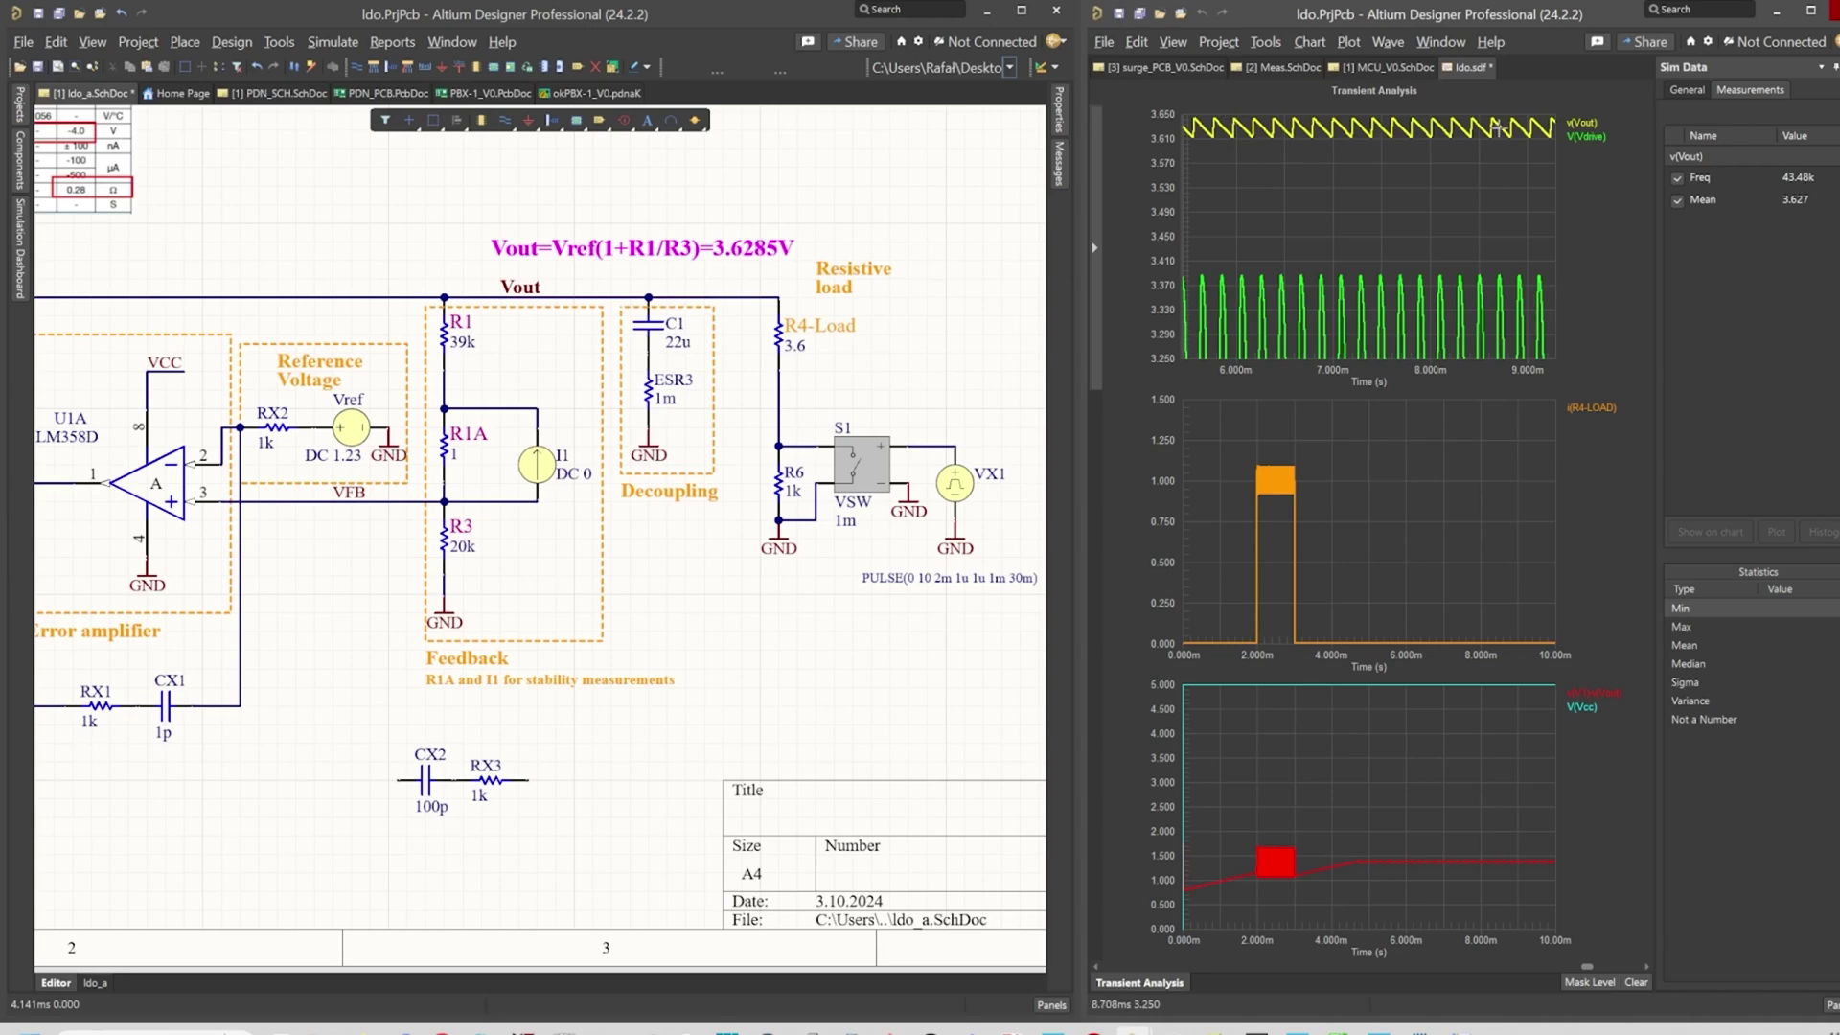
pyautogui.rightClick(830, 178)
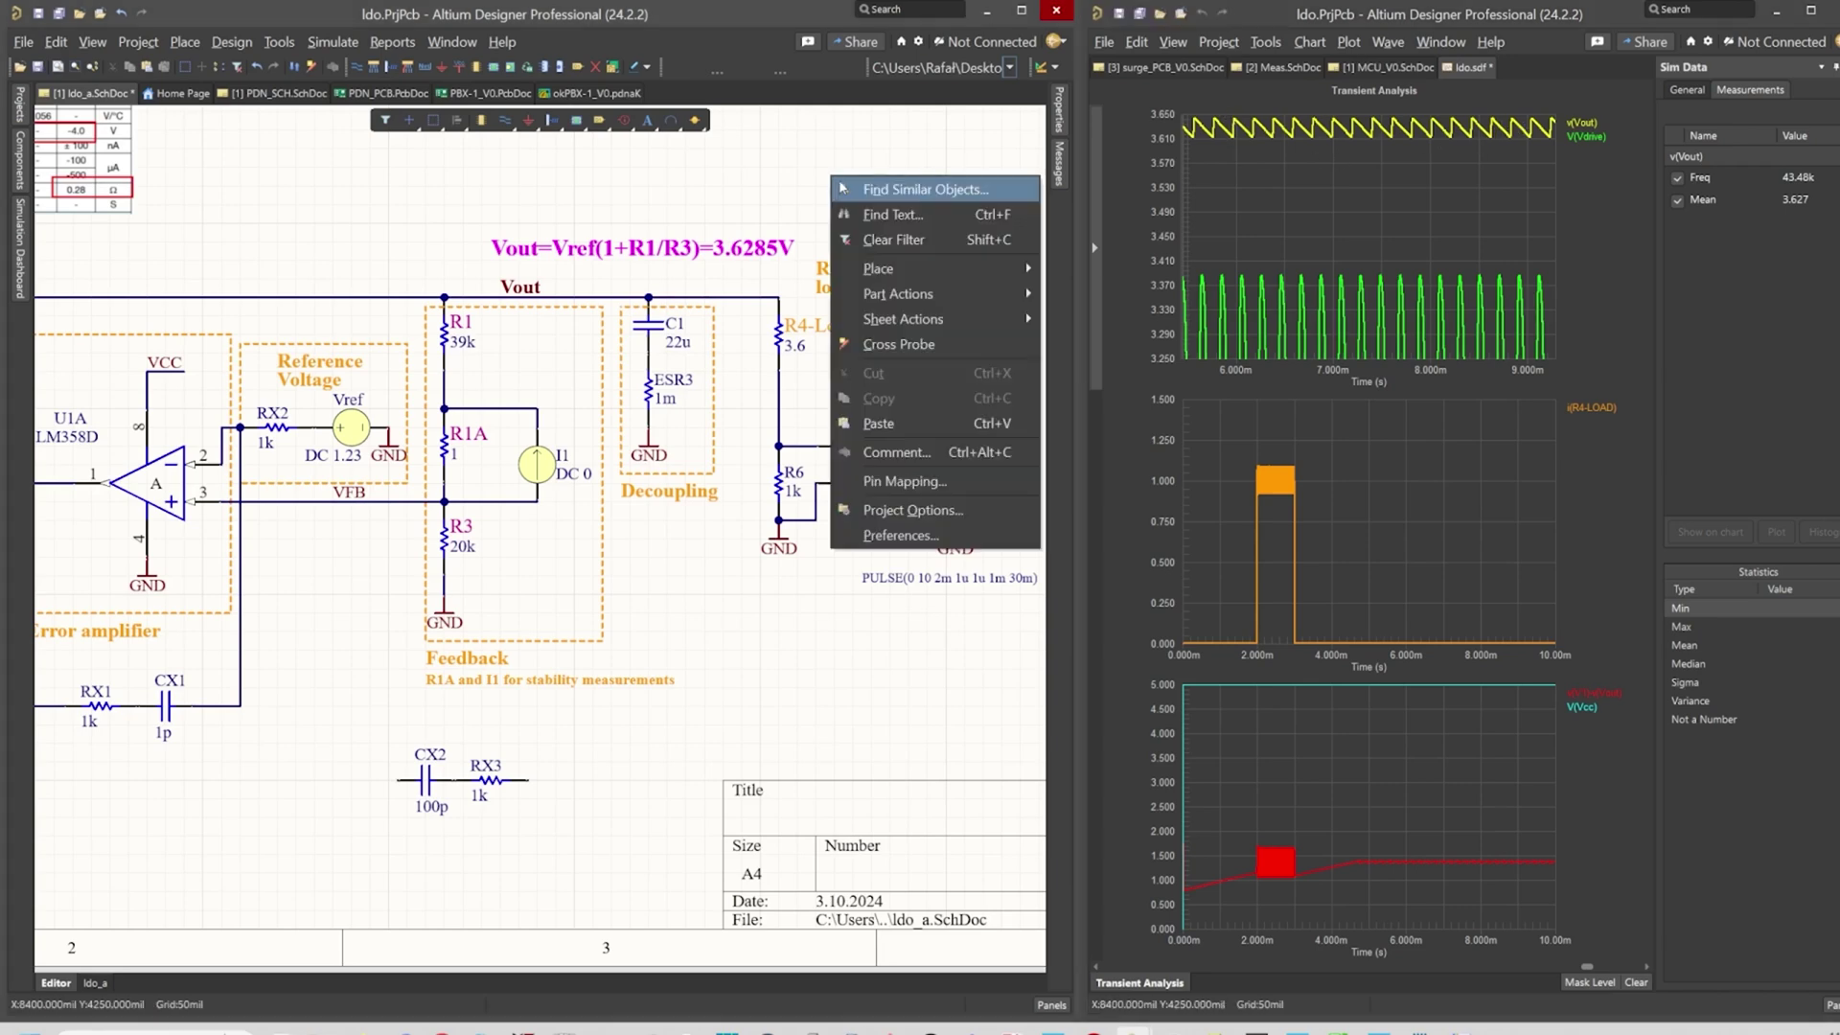
pyautogui.rightClick(1240, 161)
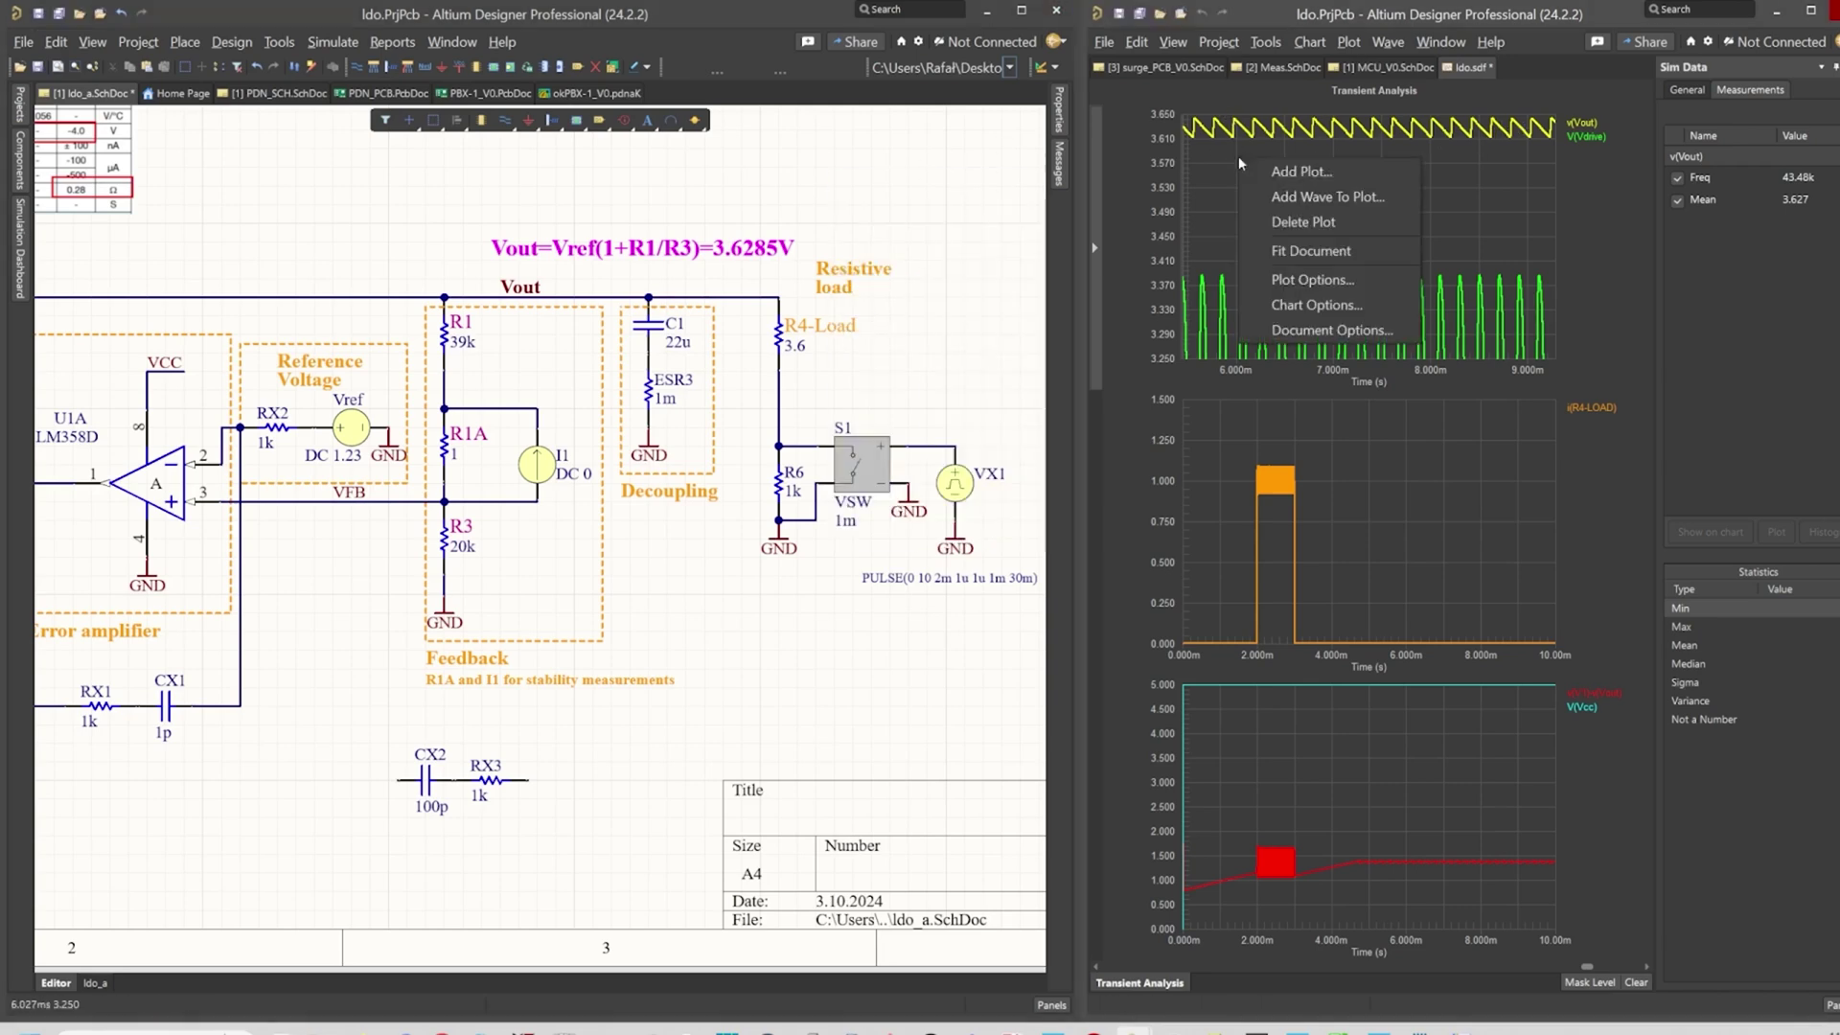
pyautogui.click(1360, 253)
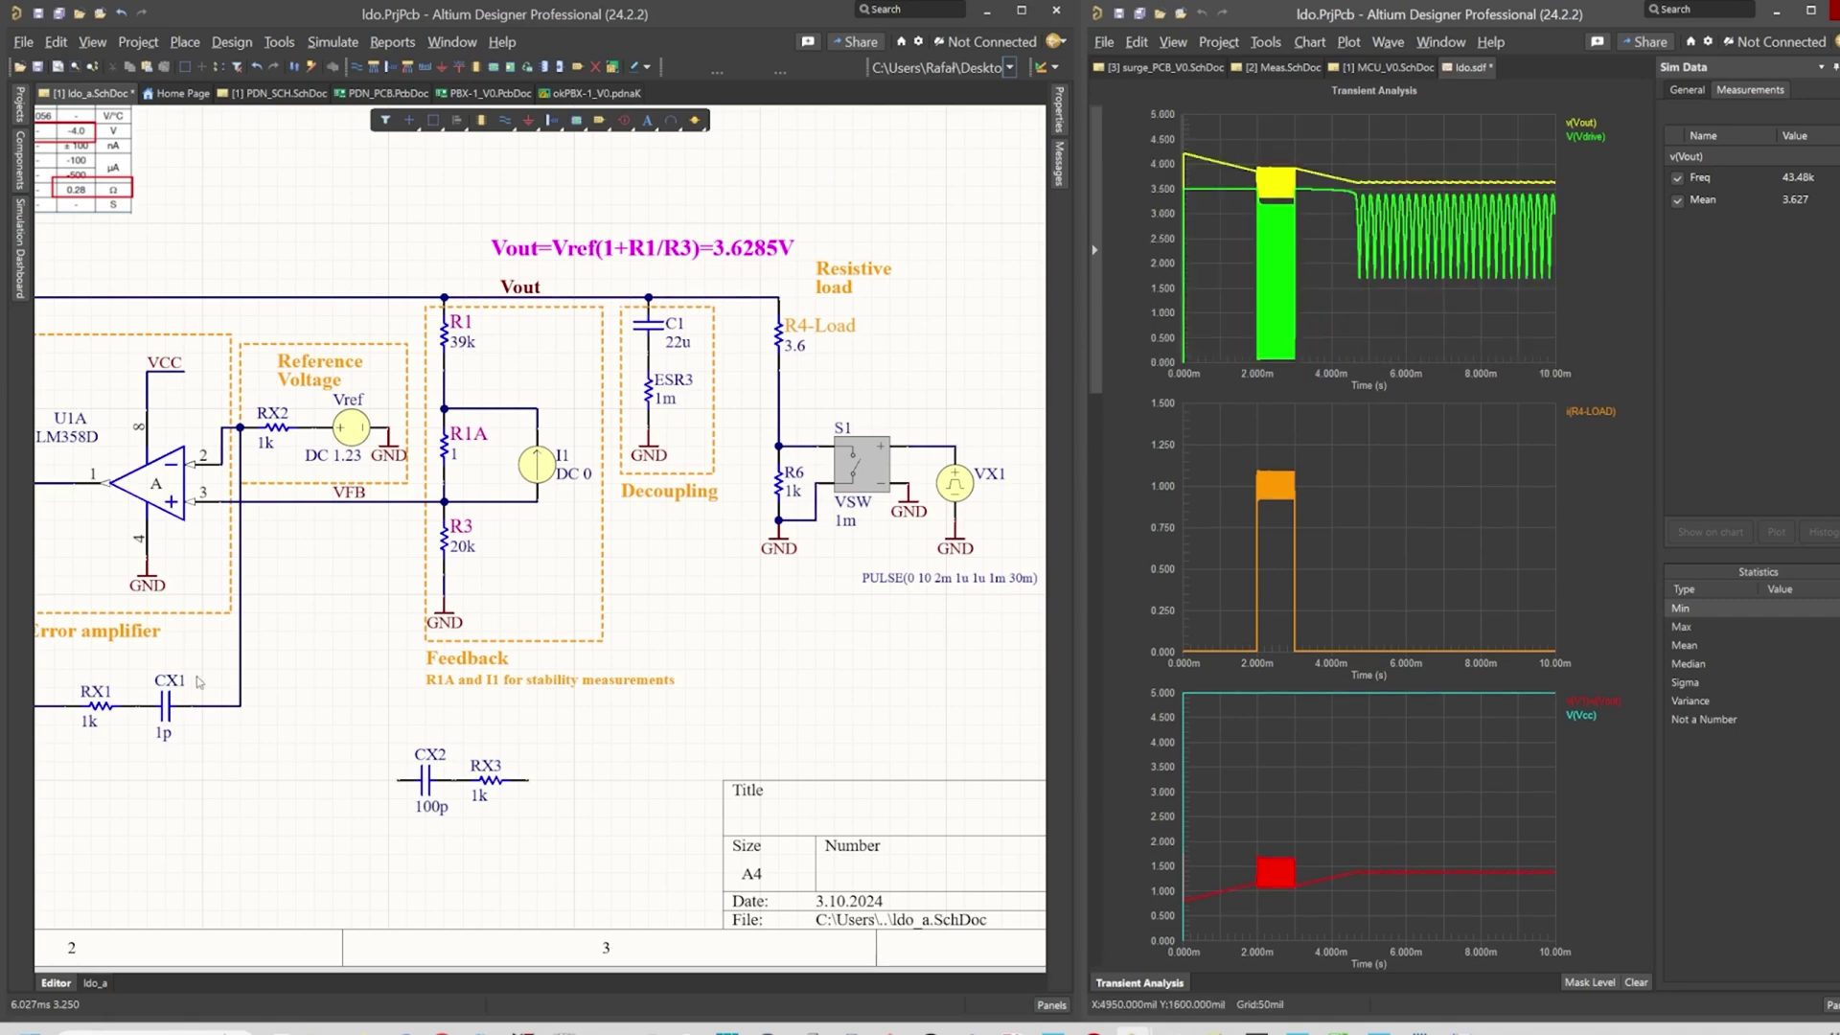
# Set the value of CX1 to 1n and rerun the Transient analysis with the switched load.
pyautogui.moveTo(296, 657); pyautogui.dragTo(427, 640, button='right')
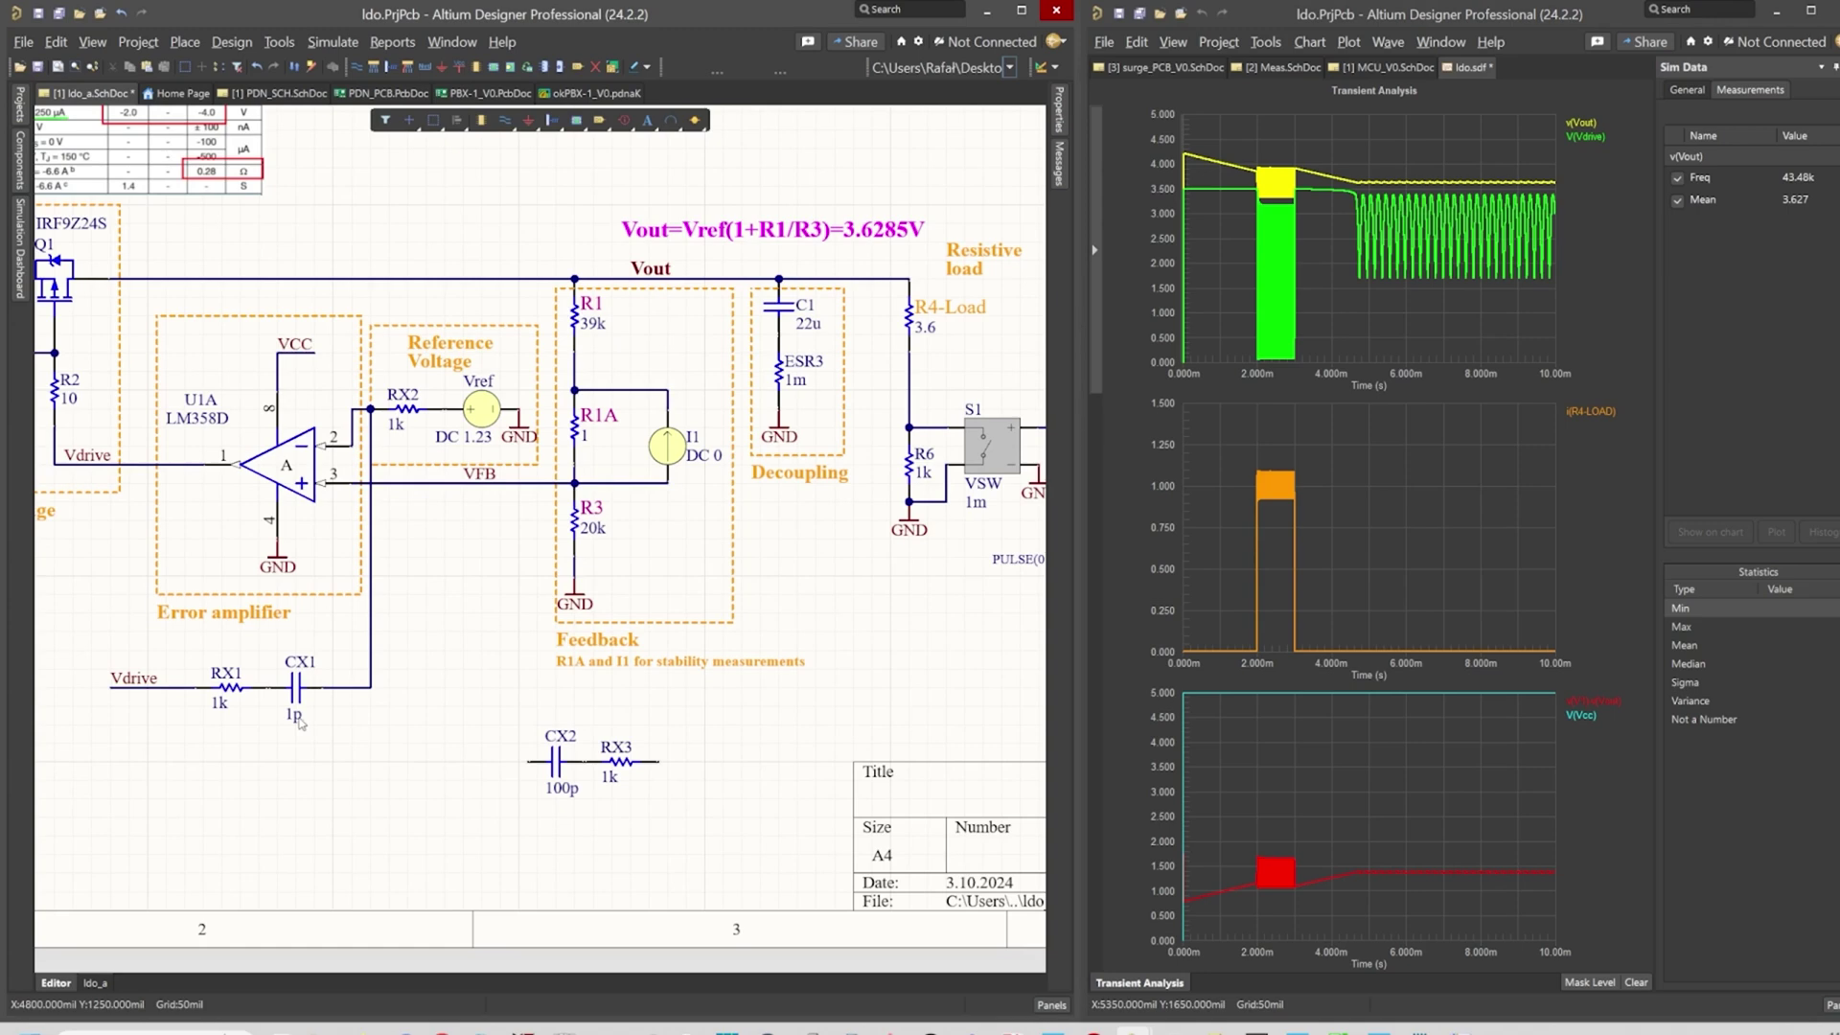
pyautogui.doubleClick(298, 719)
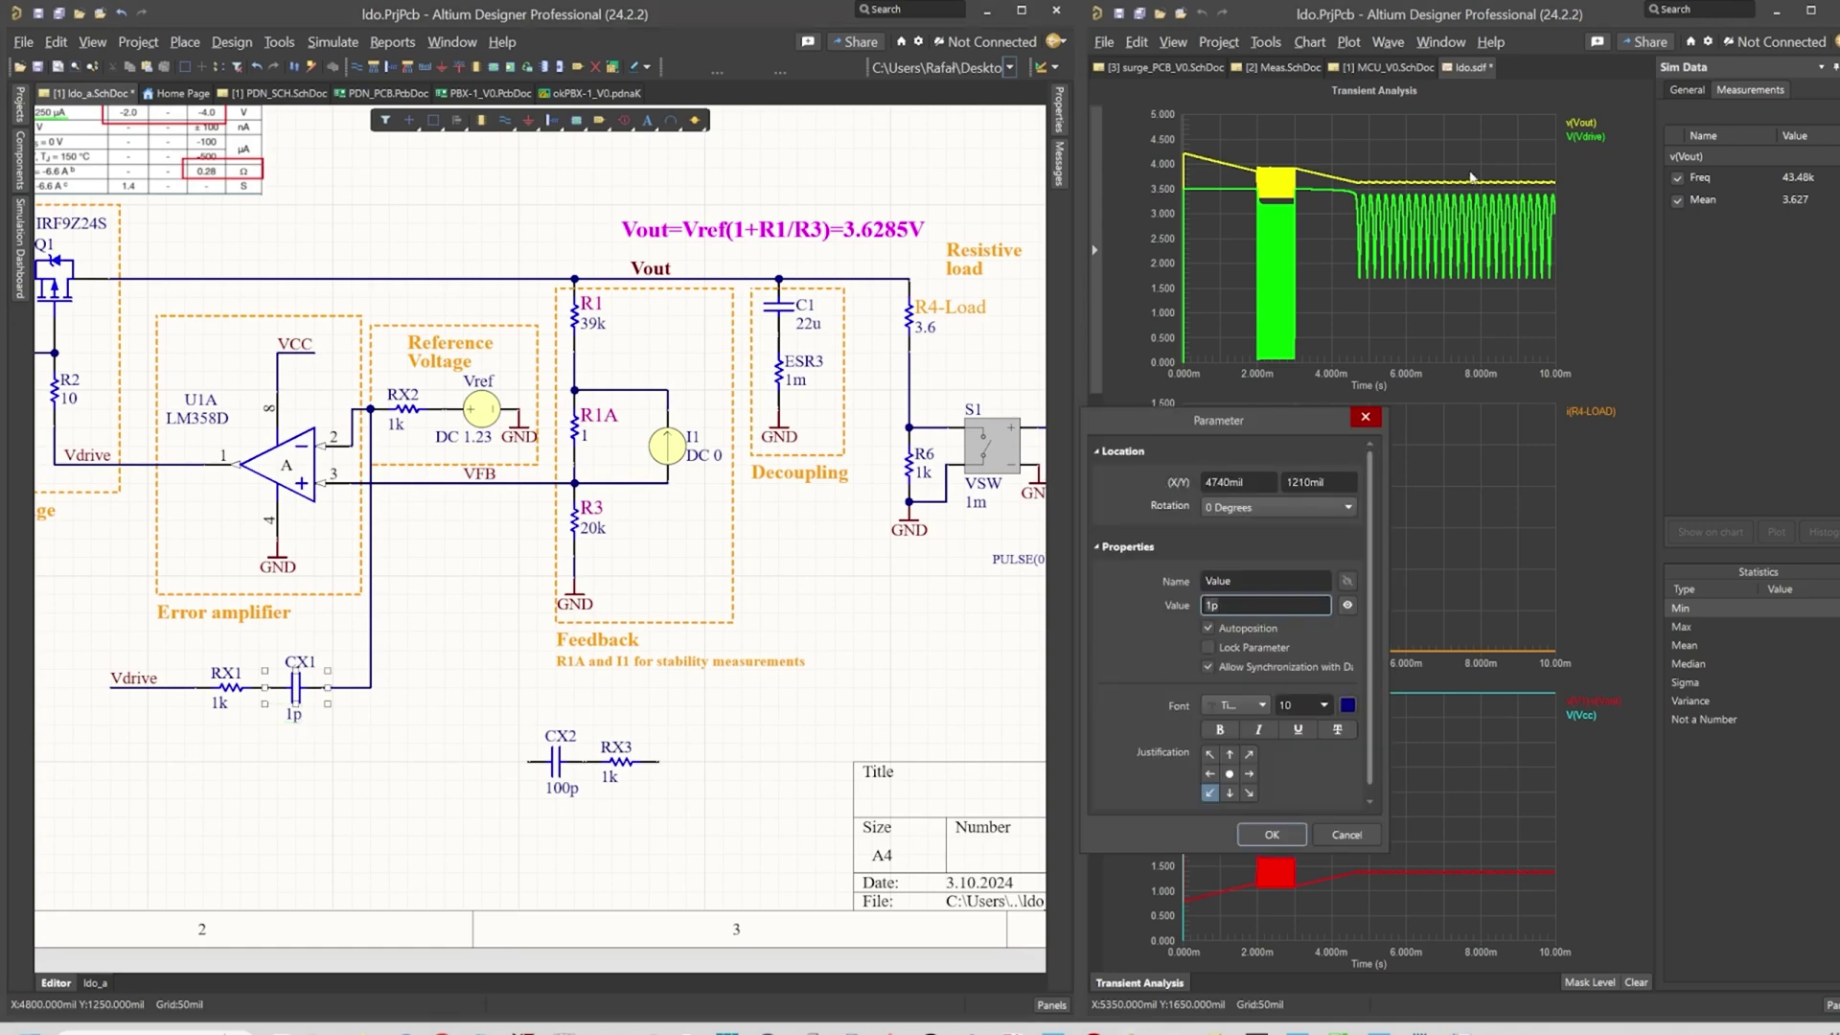
pyautogui.press('BackSpace')
pyautogui.write('n')
pyautogui.press('Return')
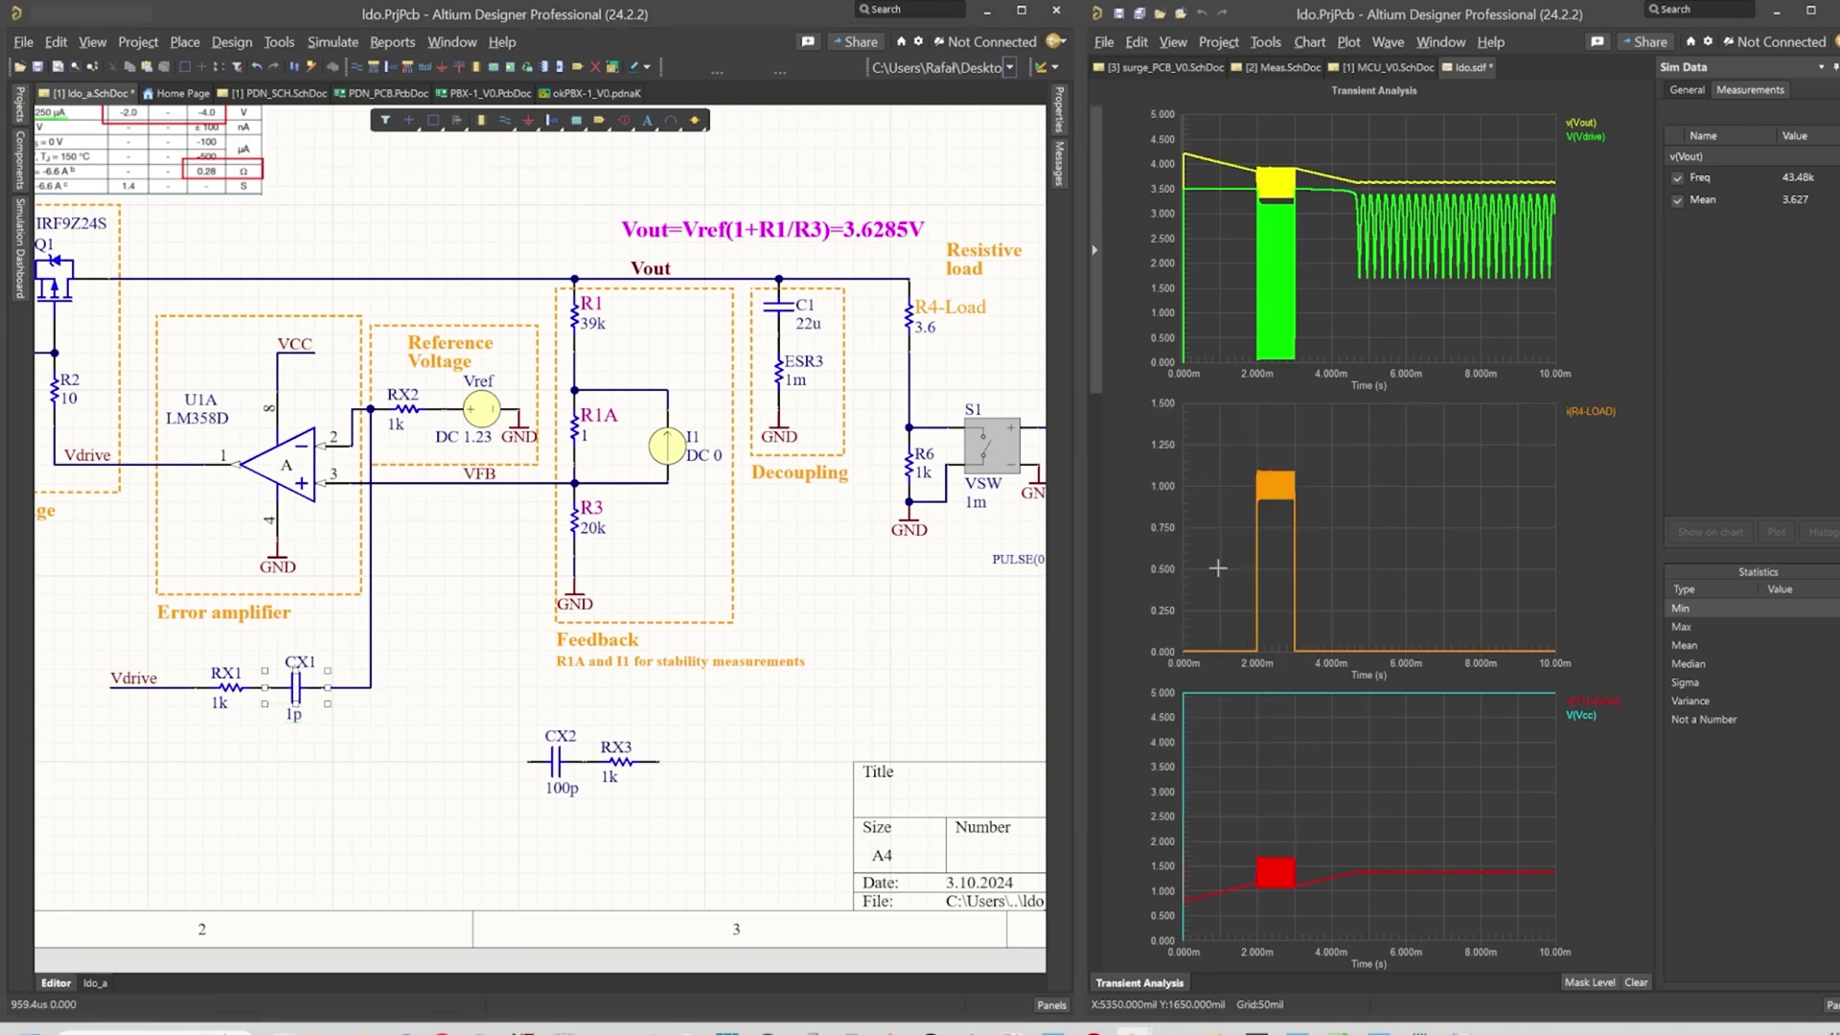
pyautogui.click(18, 285)
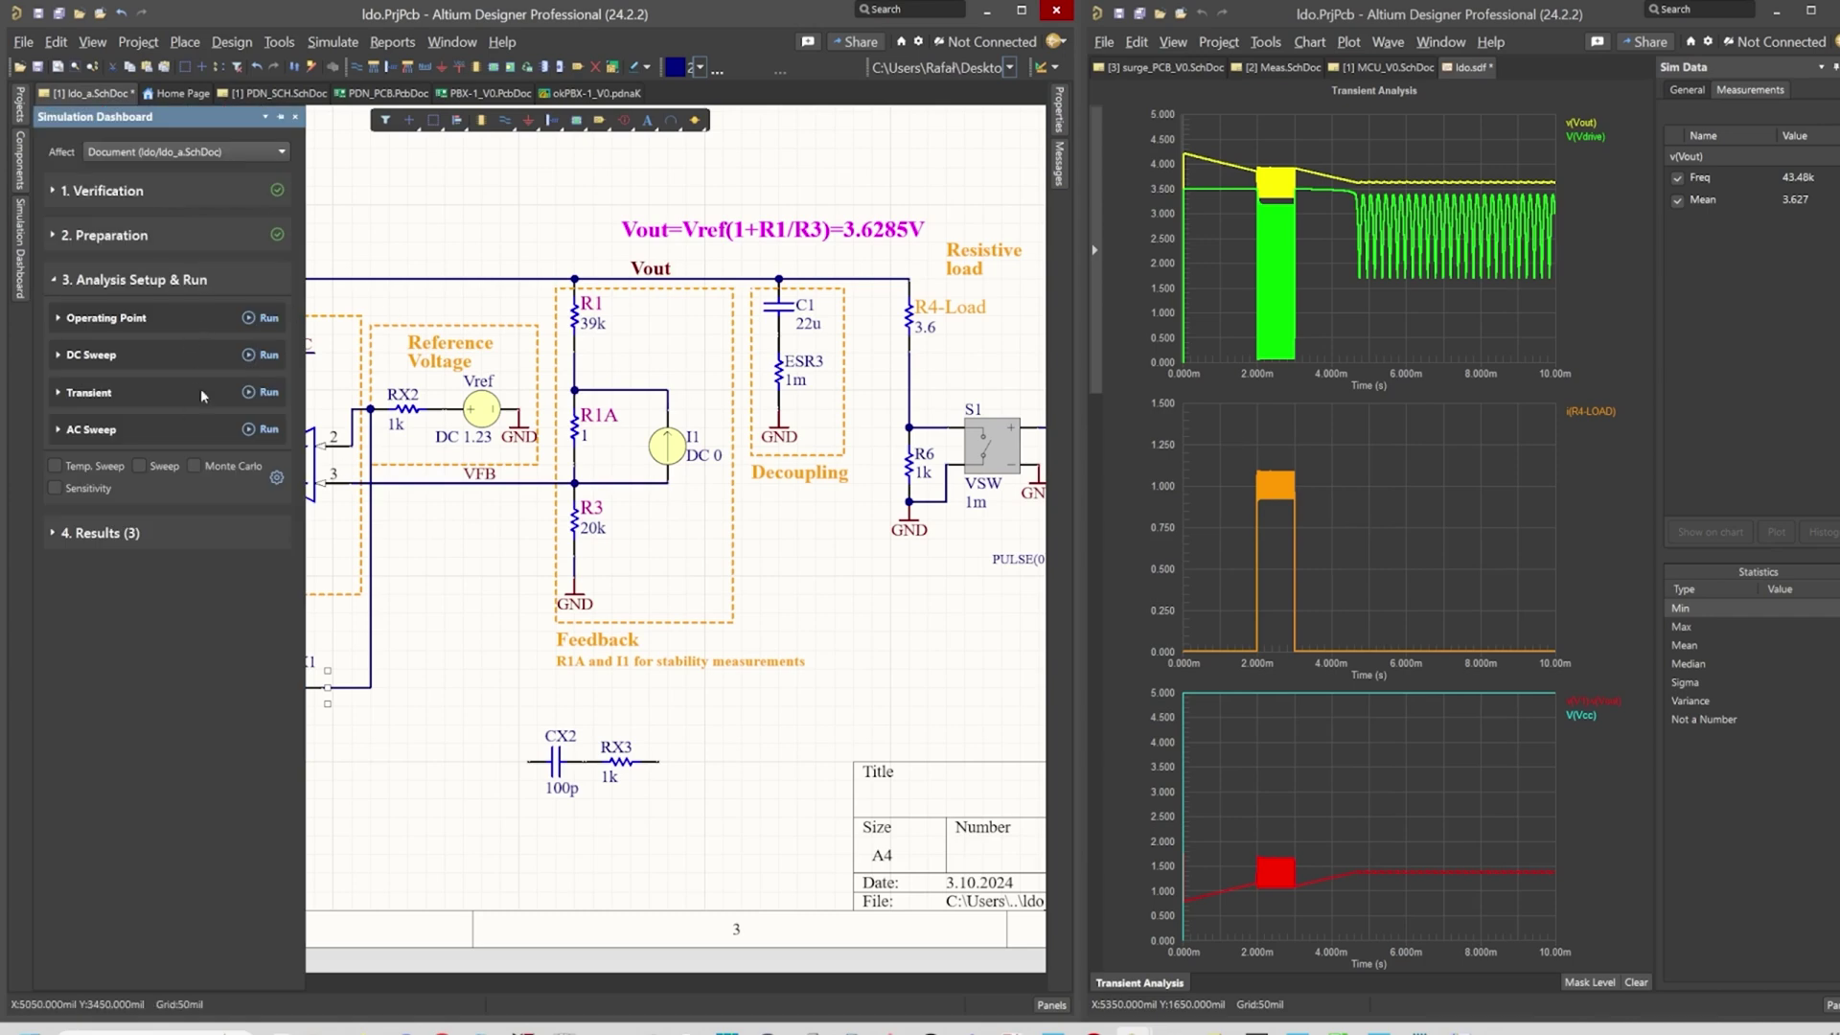
pyautogui.click(252, 394)
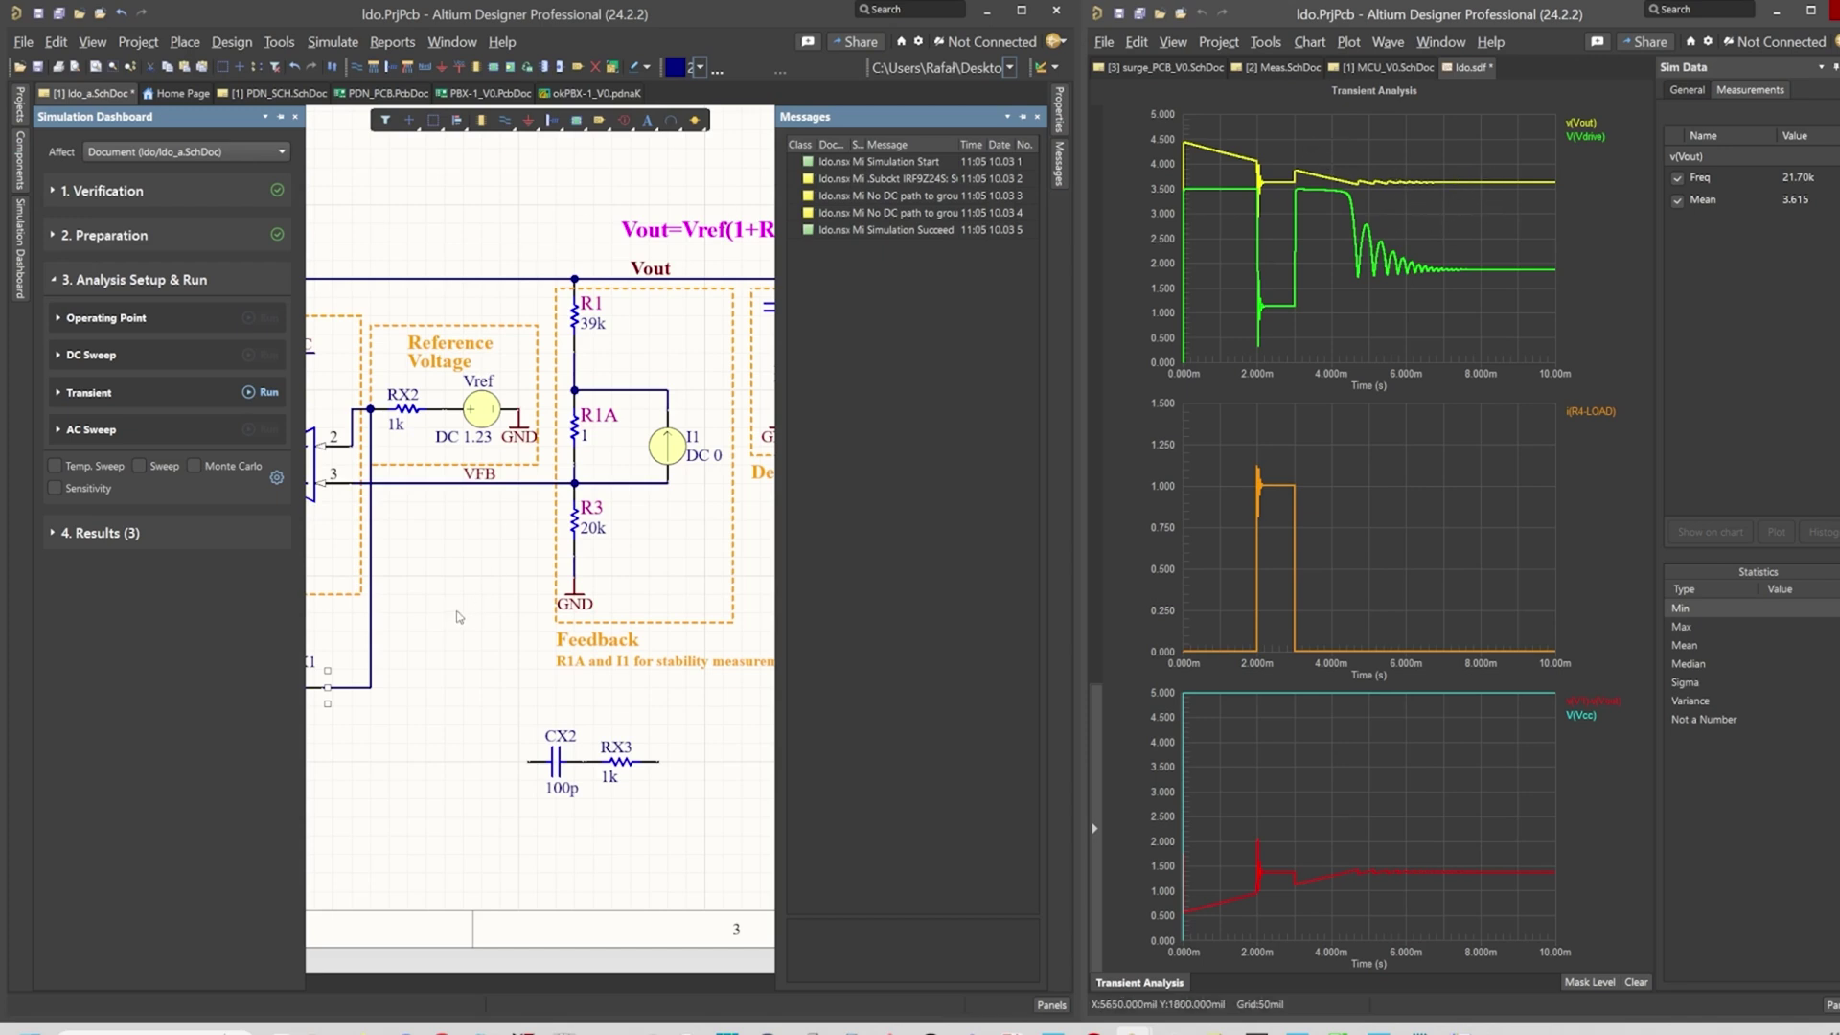
# Set the value of compensation resistor RX1 to 10k and rerun the Transient analysis.
pyautogui.click(498, 594)
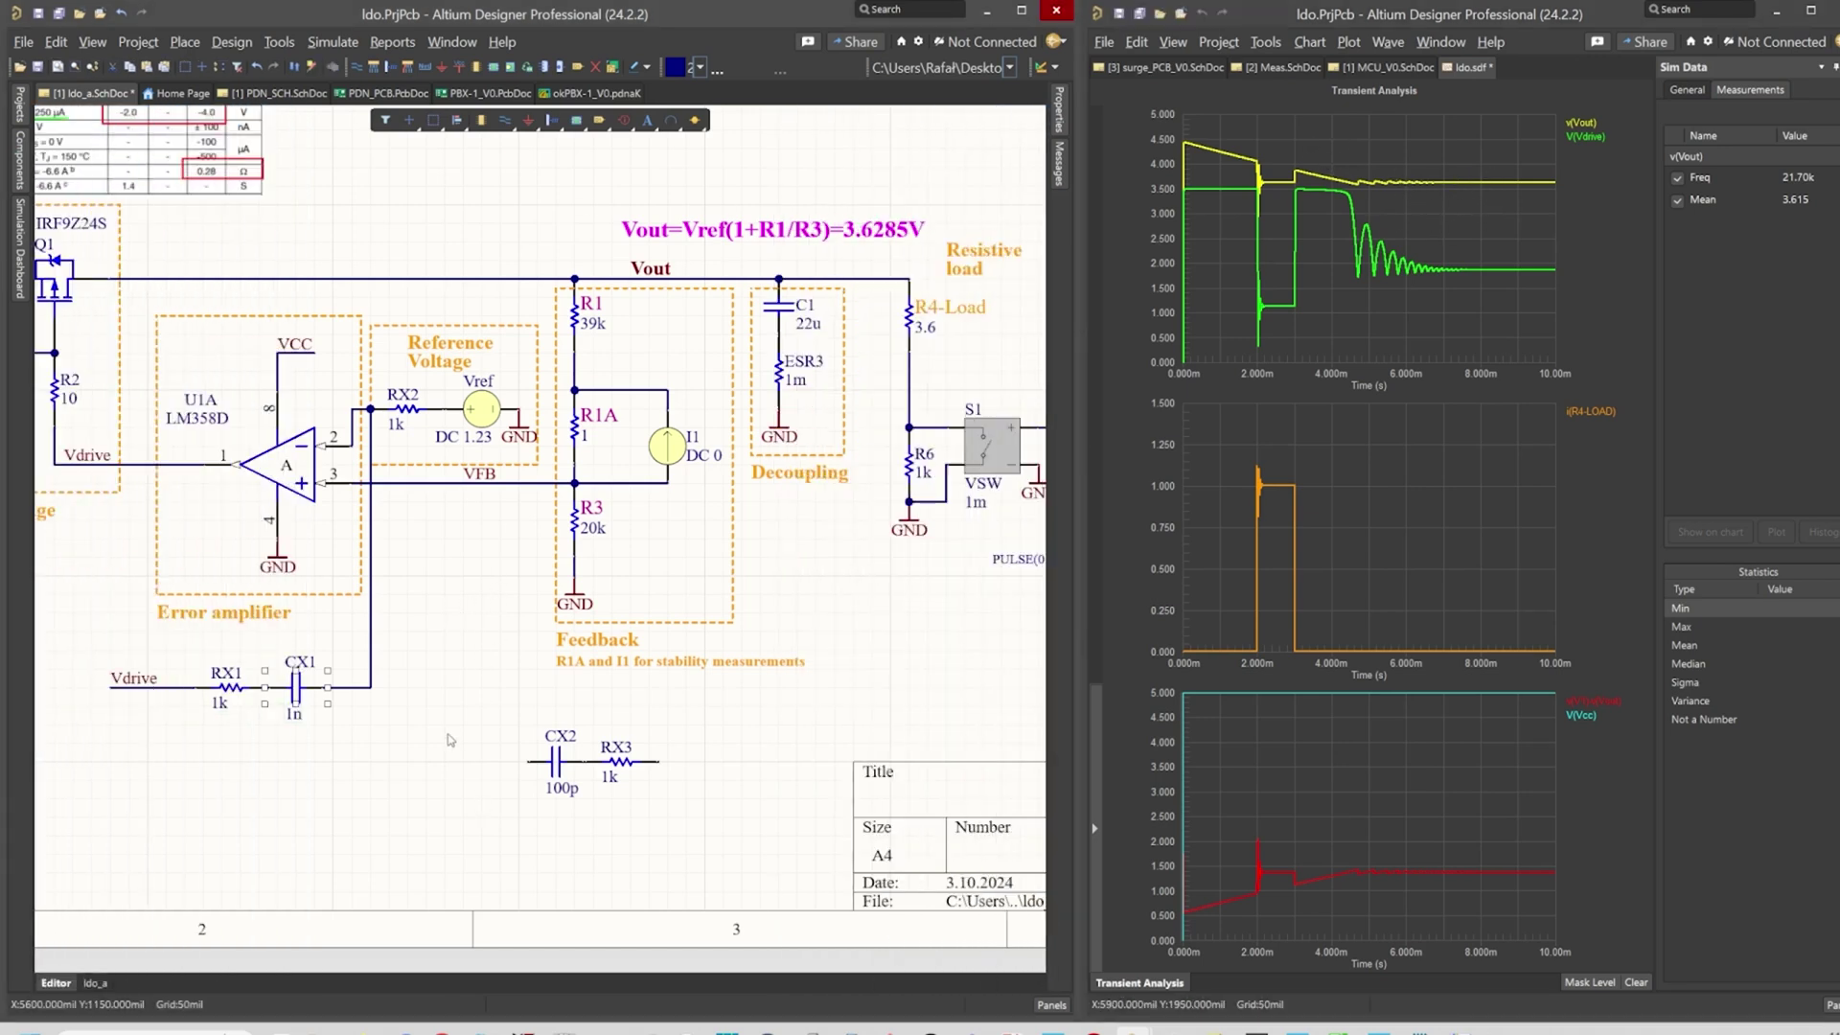
pyautogui.doubleClick(216, 707)
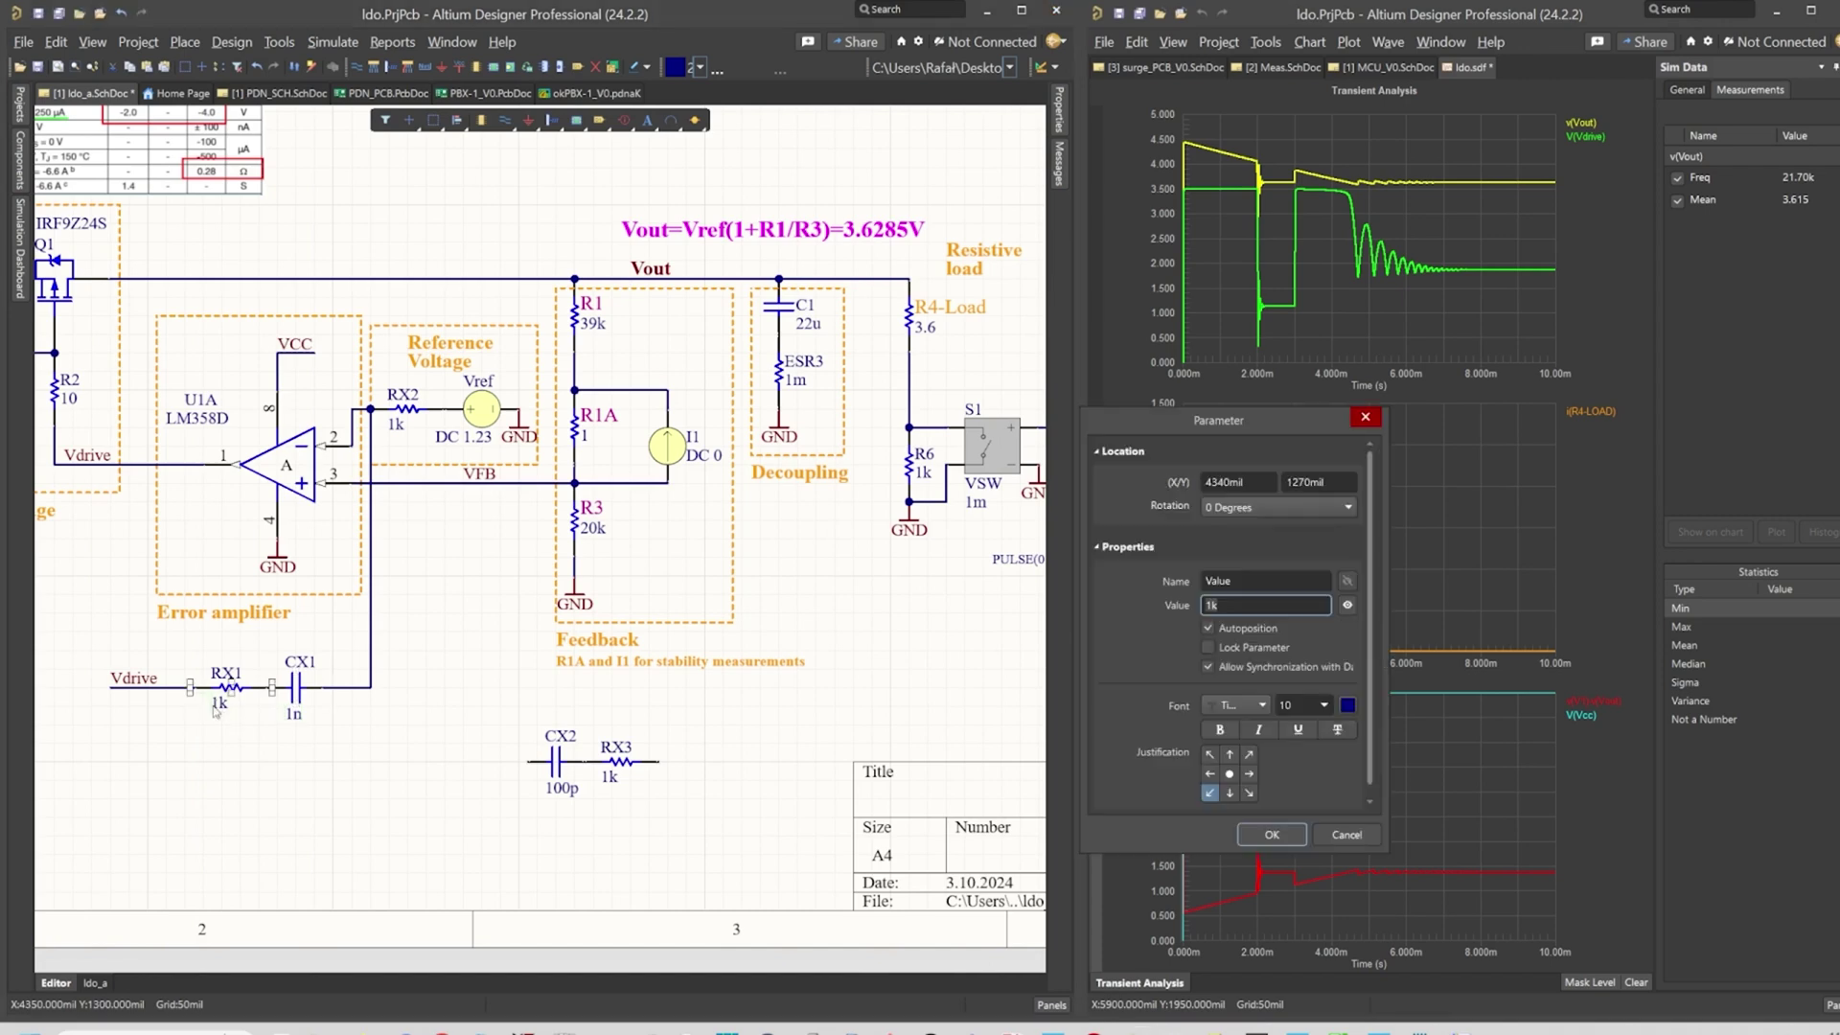
pyautogui.write('10k')
pyautogui.press('Return')
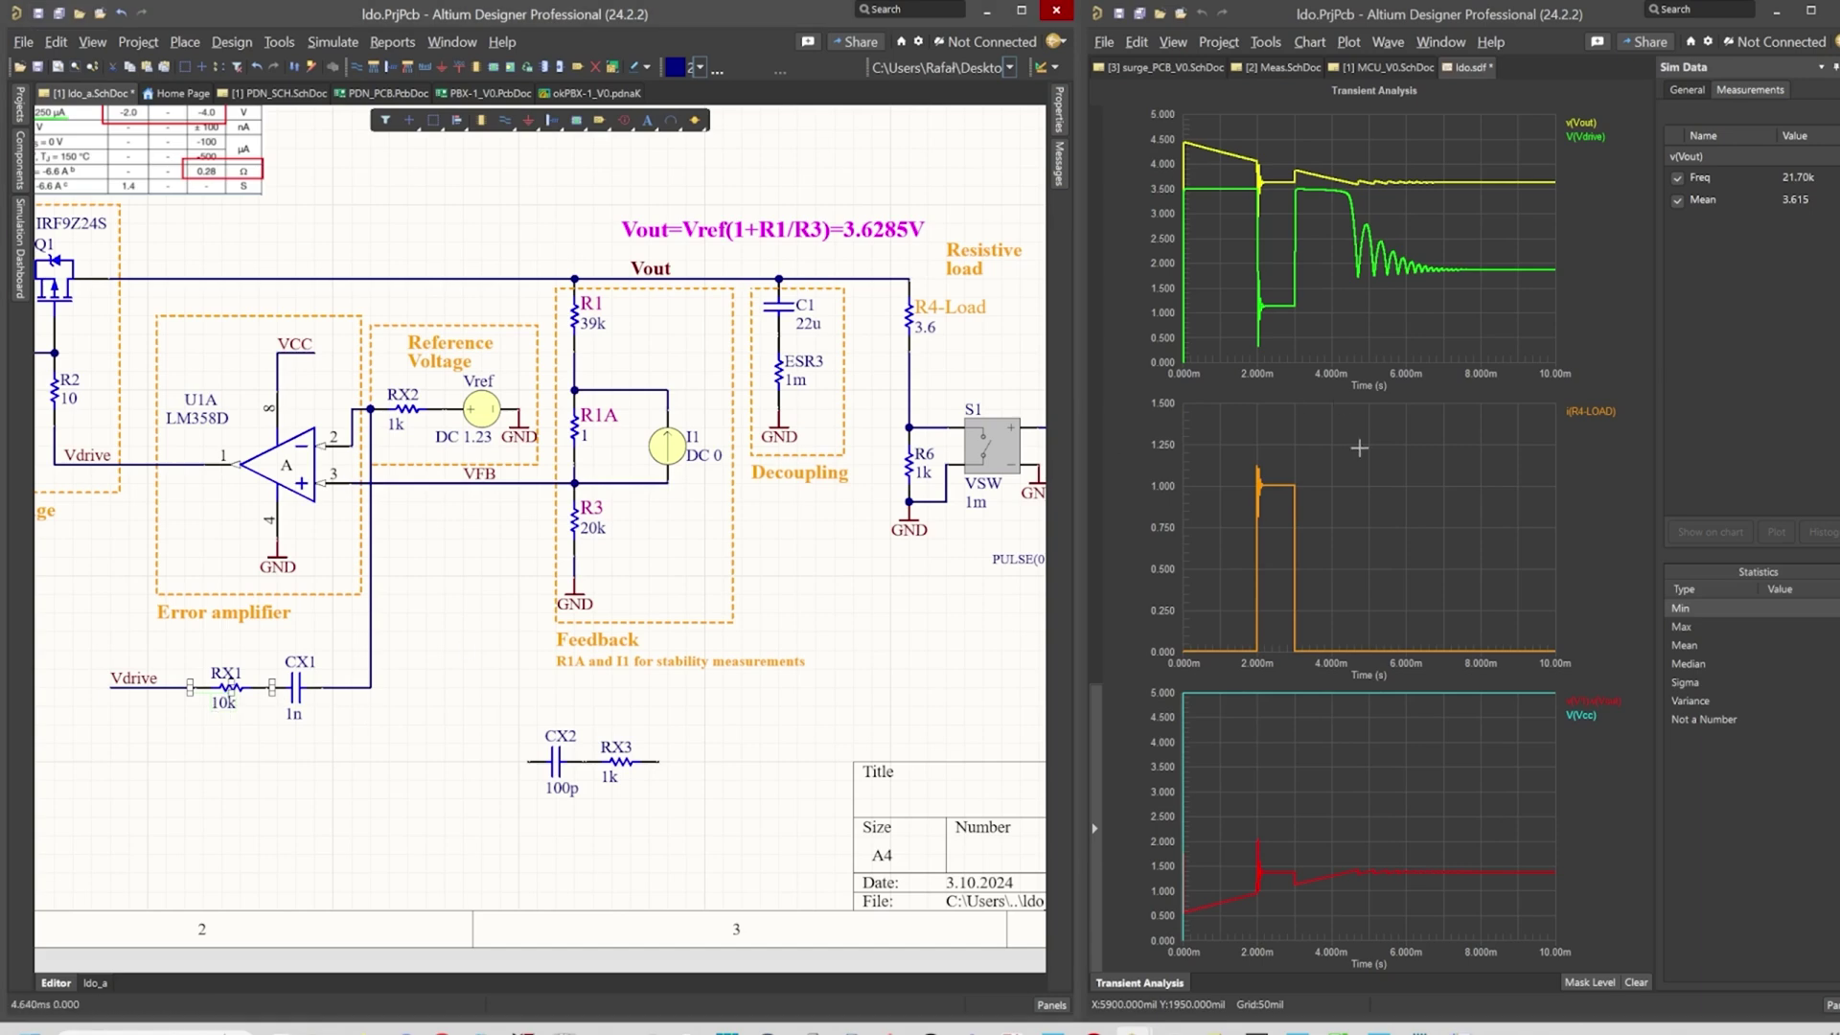
pyautogui.click(17, 292)
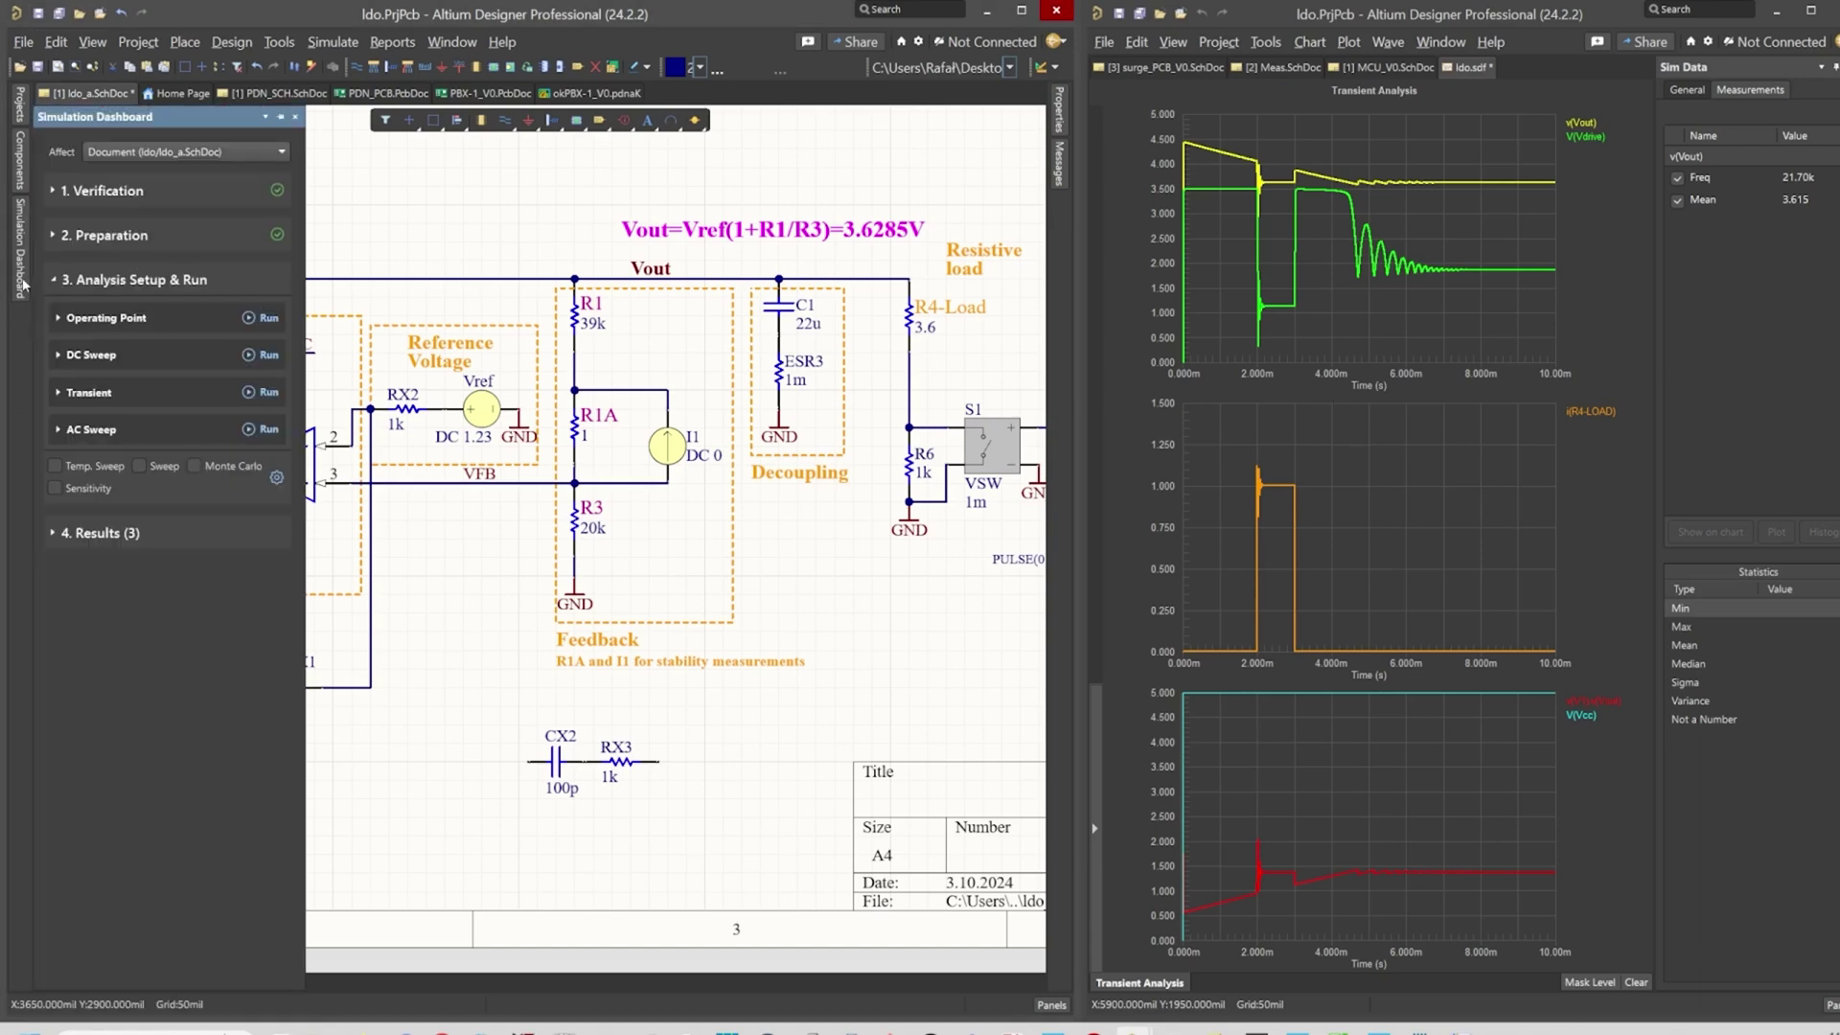
pyautogui.click(251, 393)
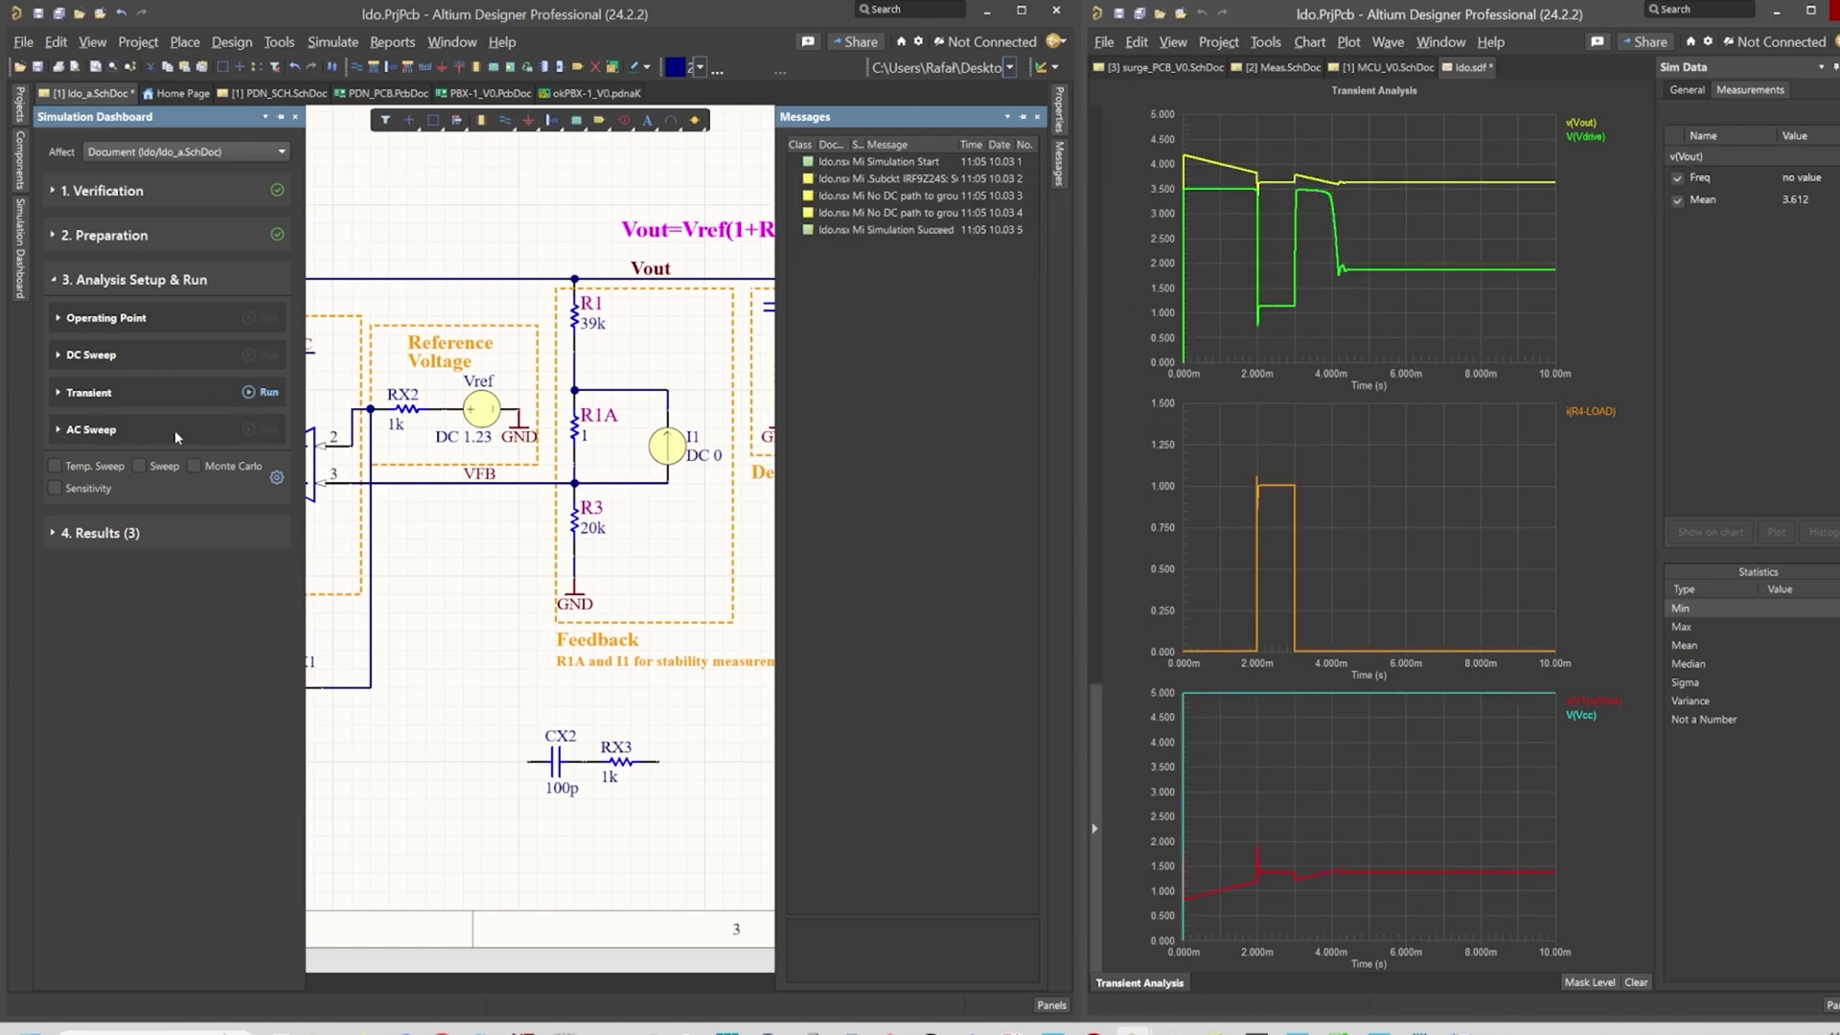
# Expand the AC Sweep settings and rerun the AC Sweep with RX1 at 10k and CX1 at 1n.
pyautogui.click(144, 428)
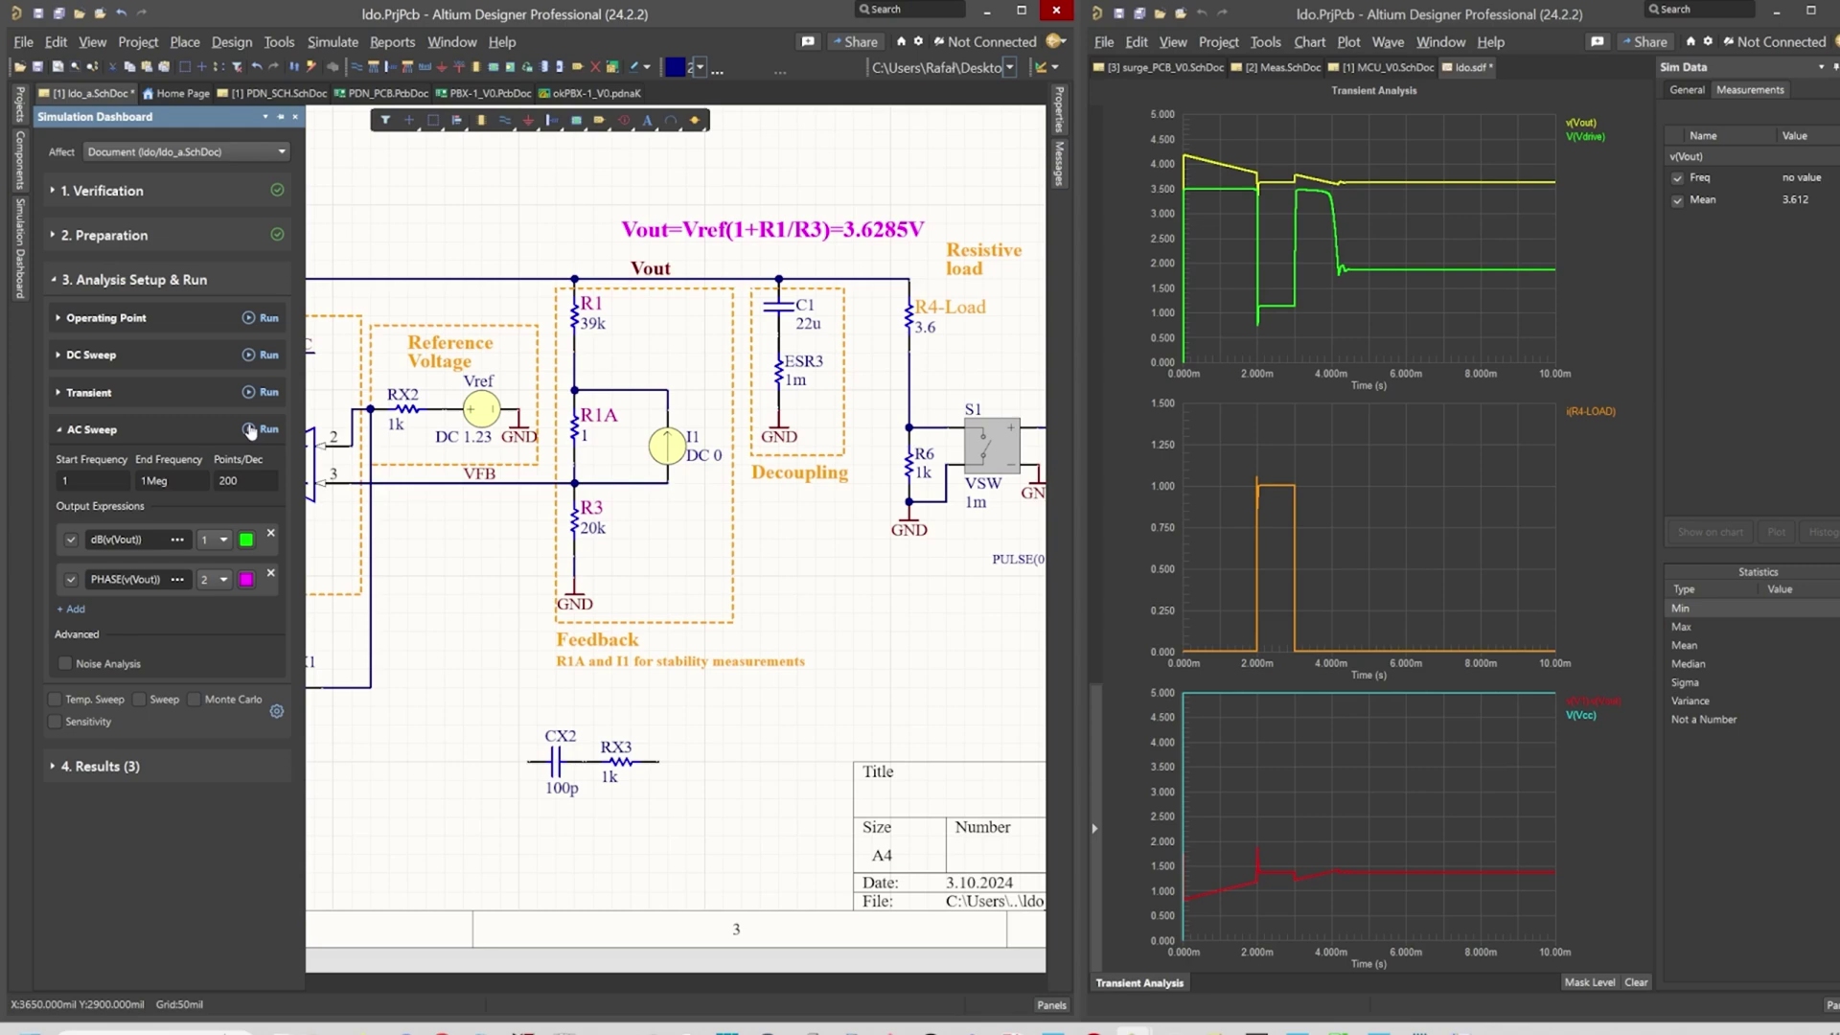
pyautogui.click(250, 431)
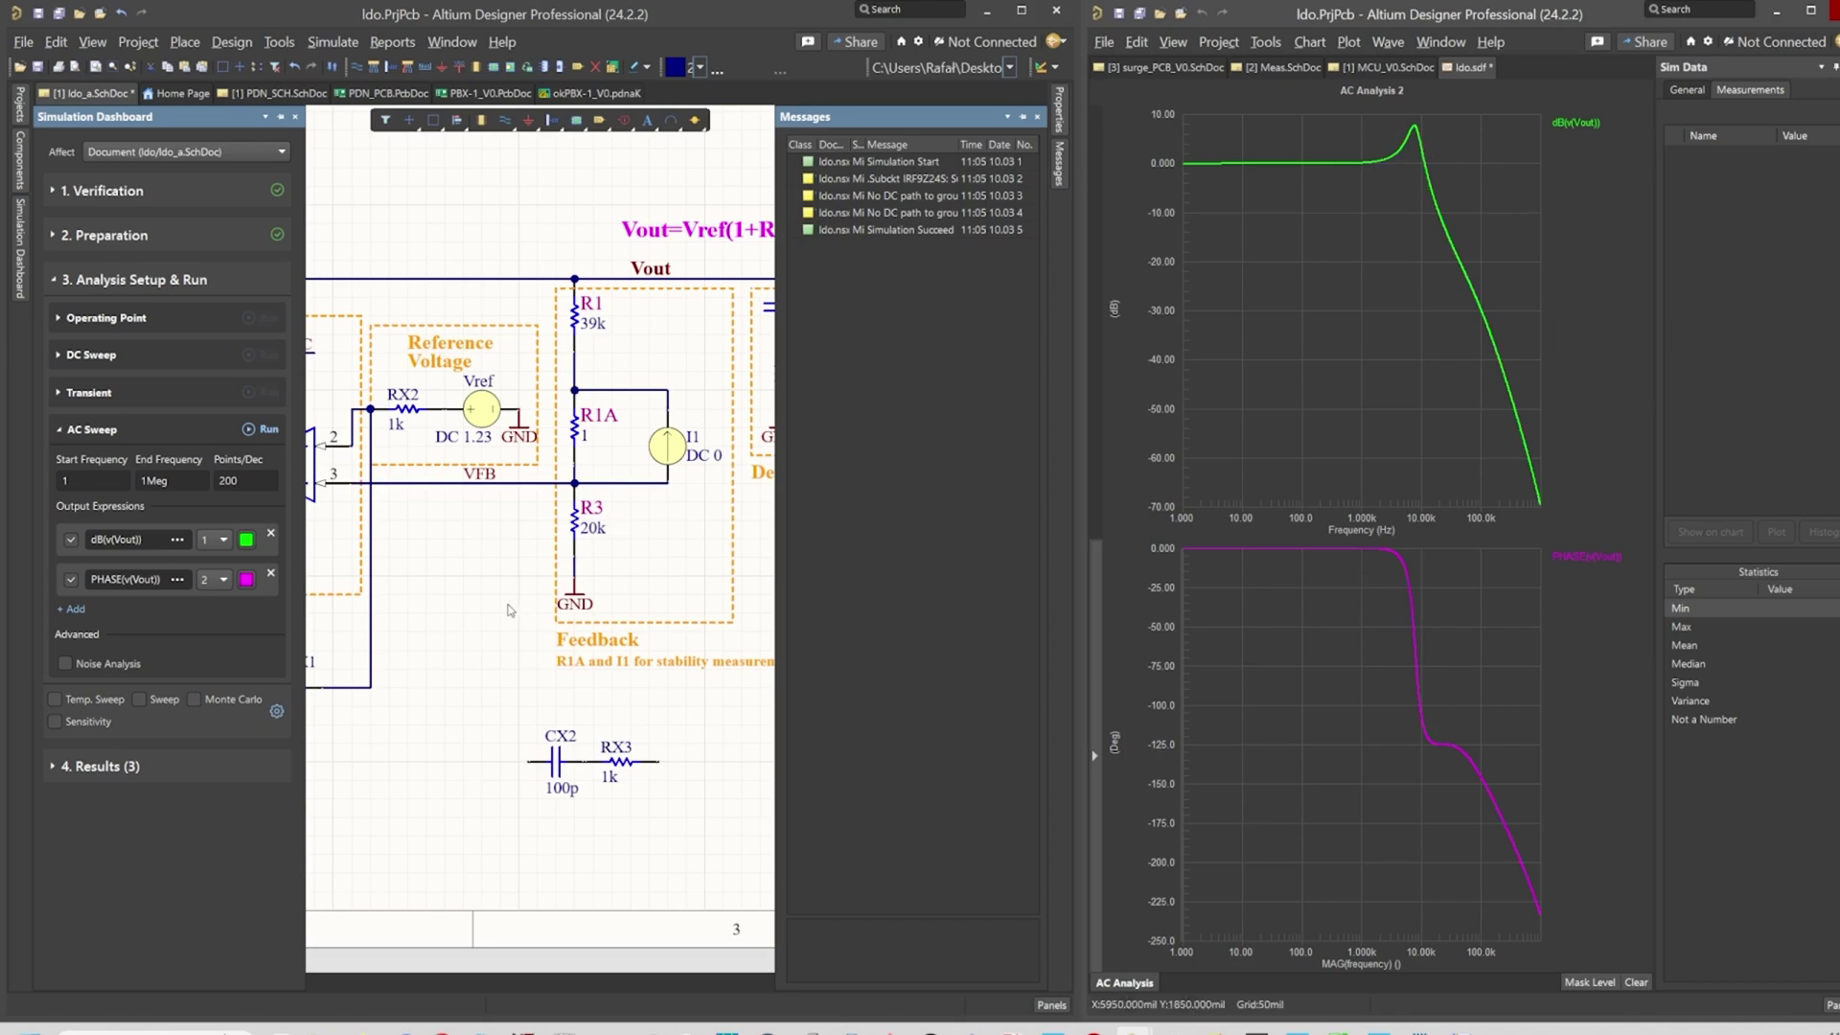
pyautogui.moveTo(509, 610); pyautogui.dragTo(433, 601, button='right')
pyautogui.press('F4')
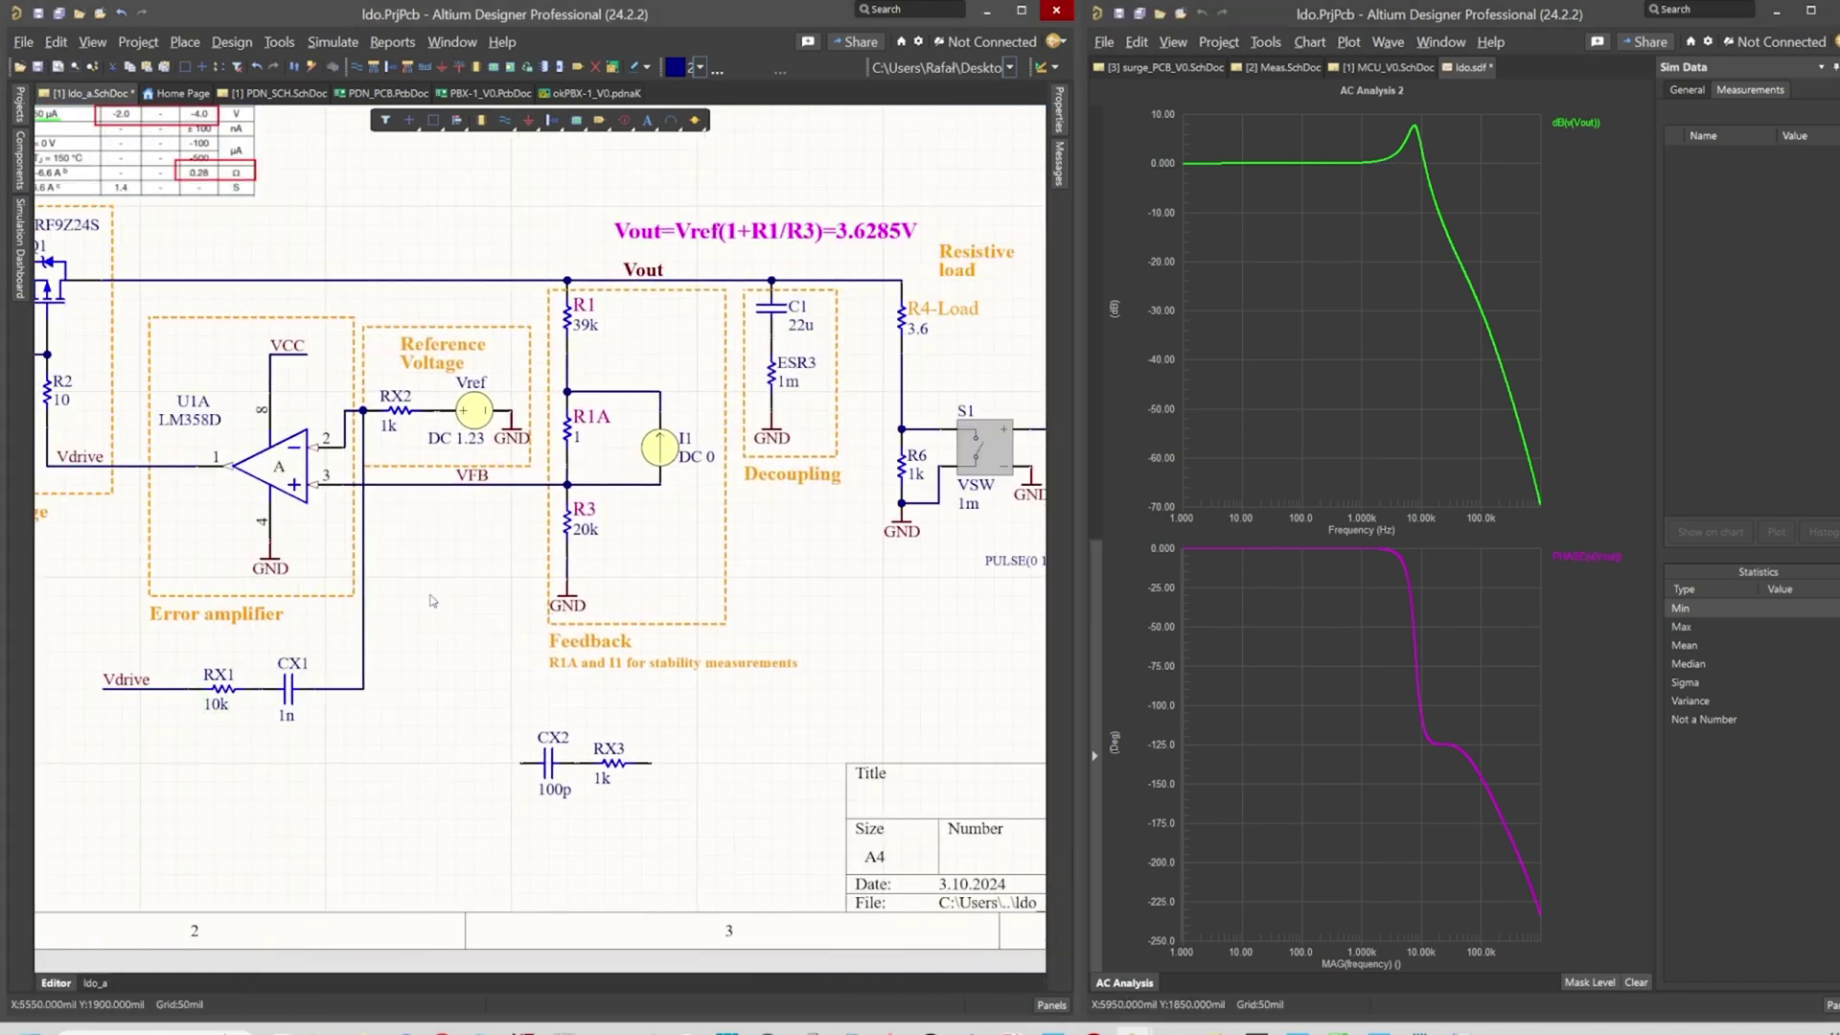
# Set the value of compensation capacitor CX1 to 10n and rerun the AC Sweep.
pyautogui.moveTo(166, 633); pyautogui.dragTo(274, 630, button='right')
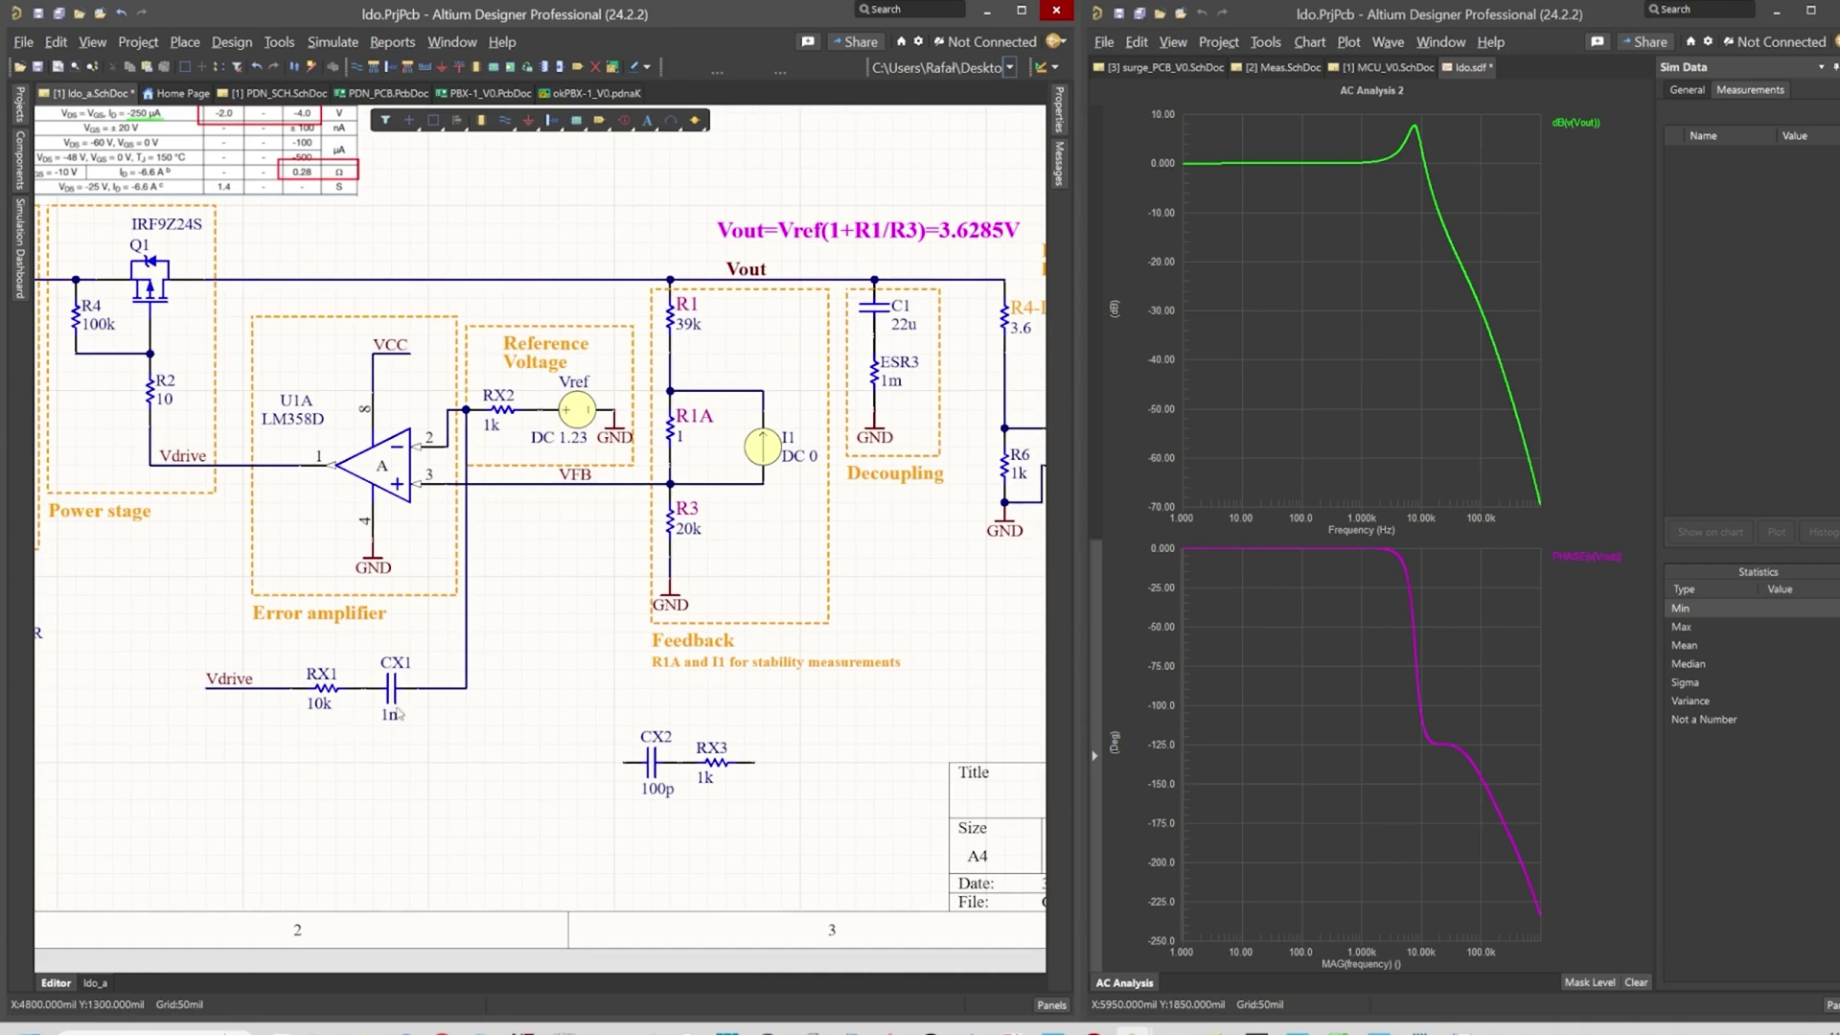
pyautogui.click(326, 707)
pyautogui.doubleClick(387, 716)
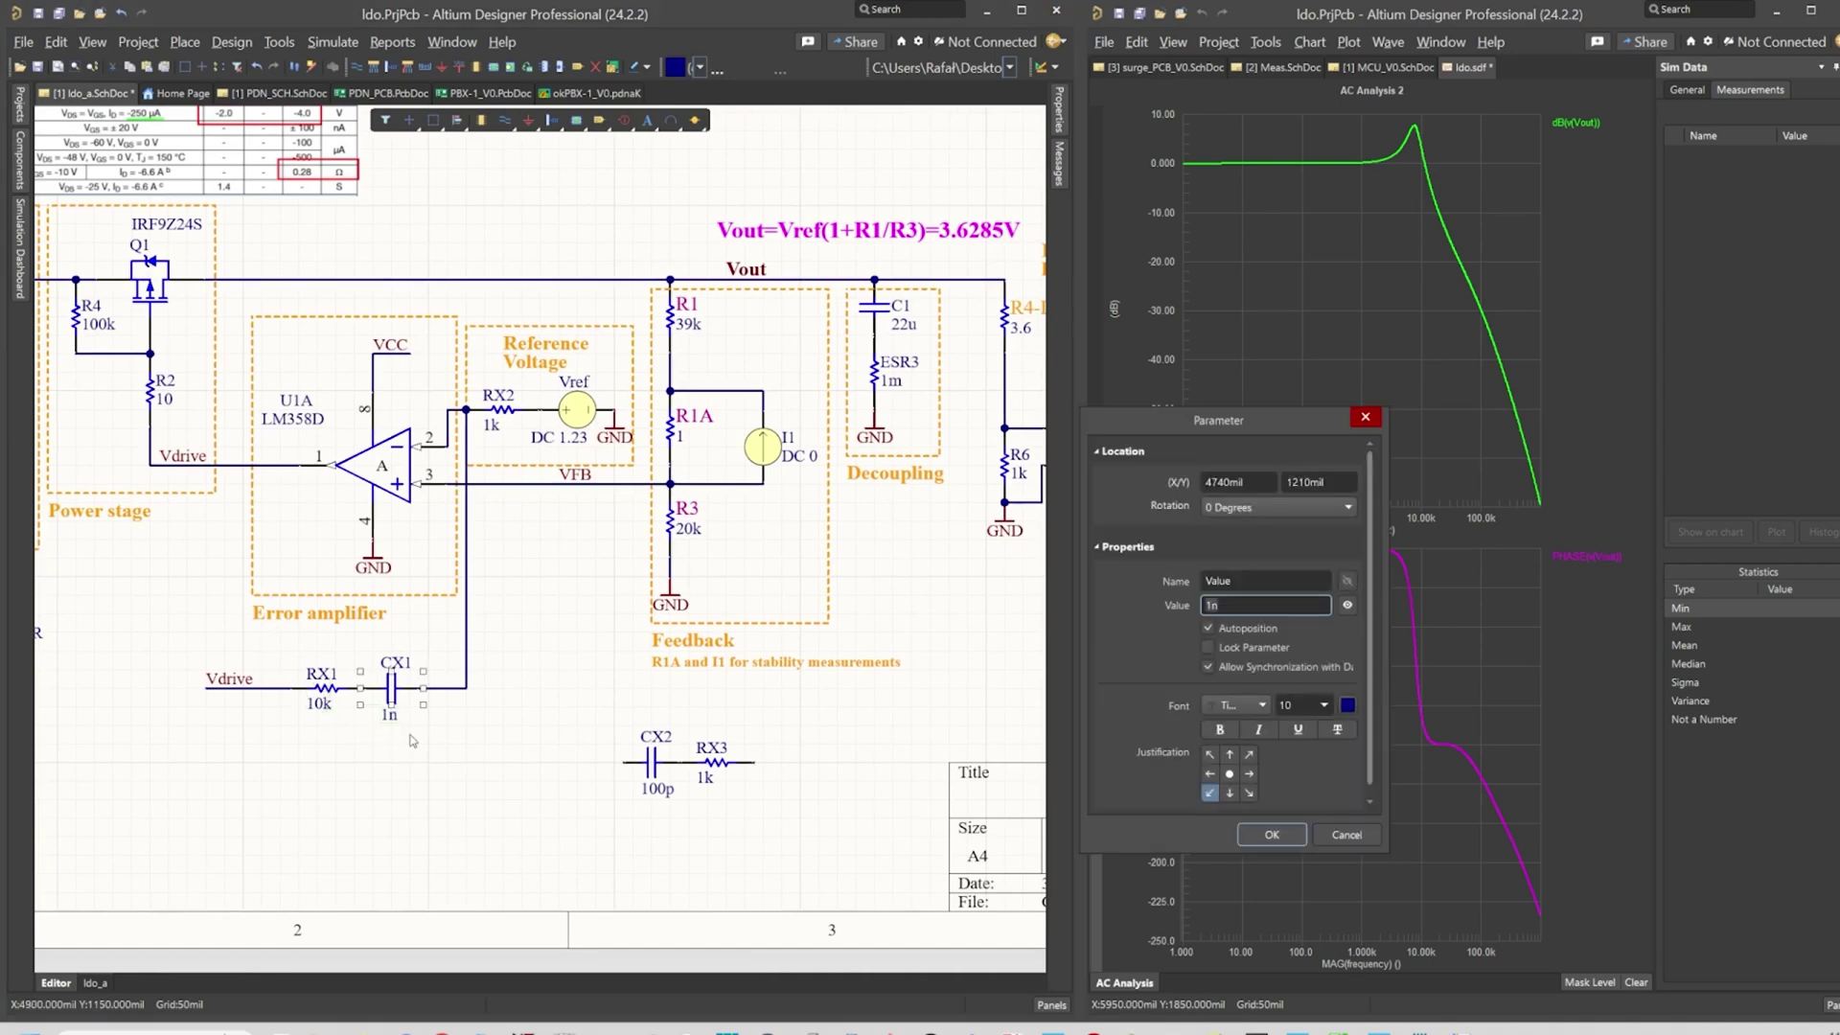
pyautogui.write('10n')
pyautogui.press('Return')
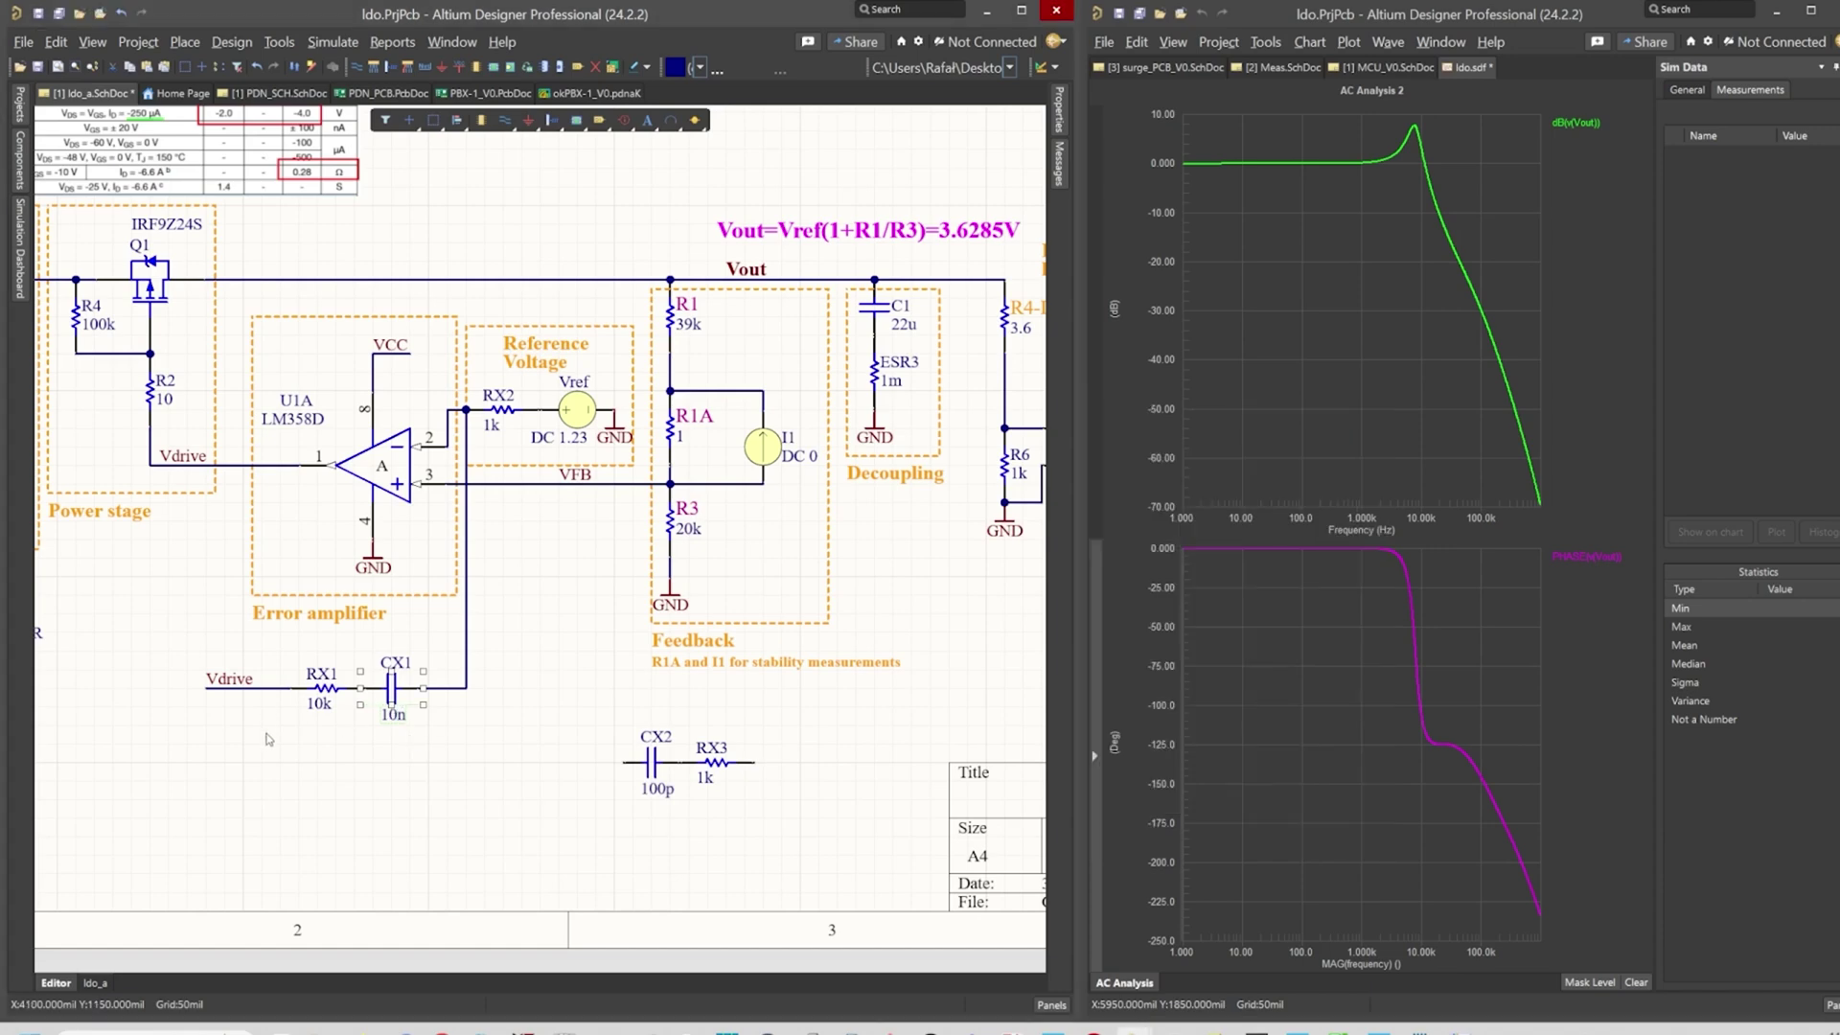
pyautogui.click(20, 251)
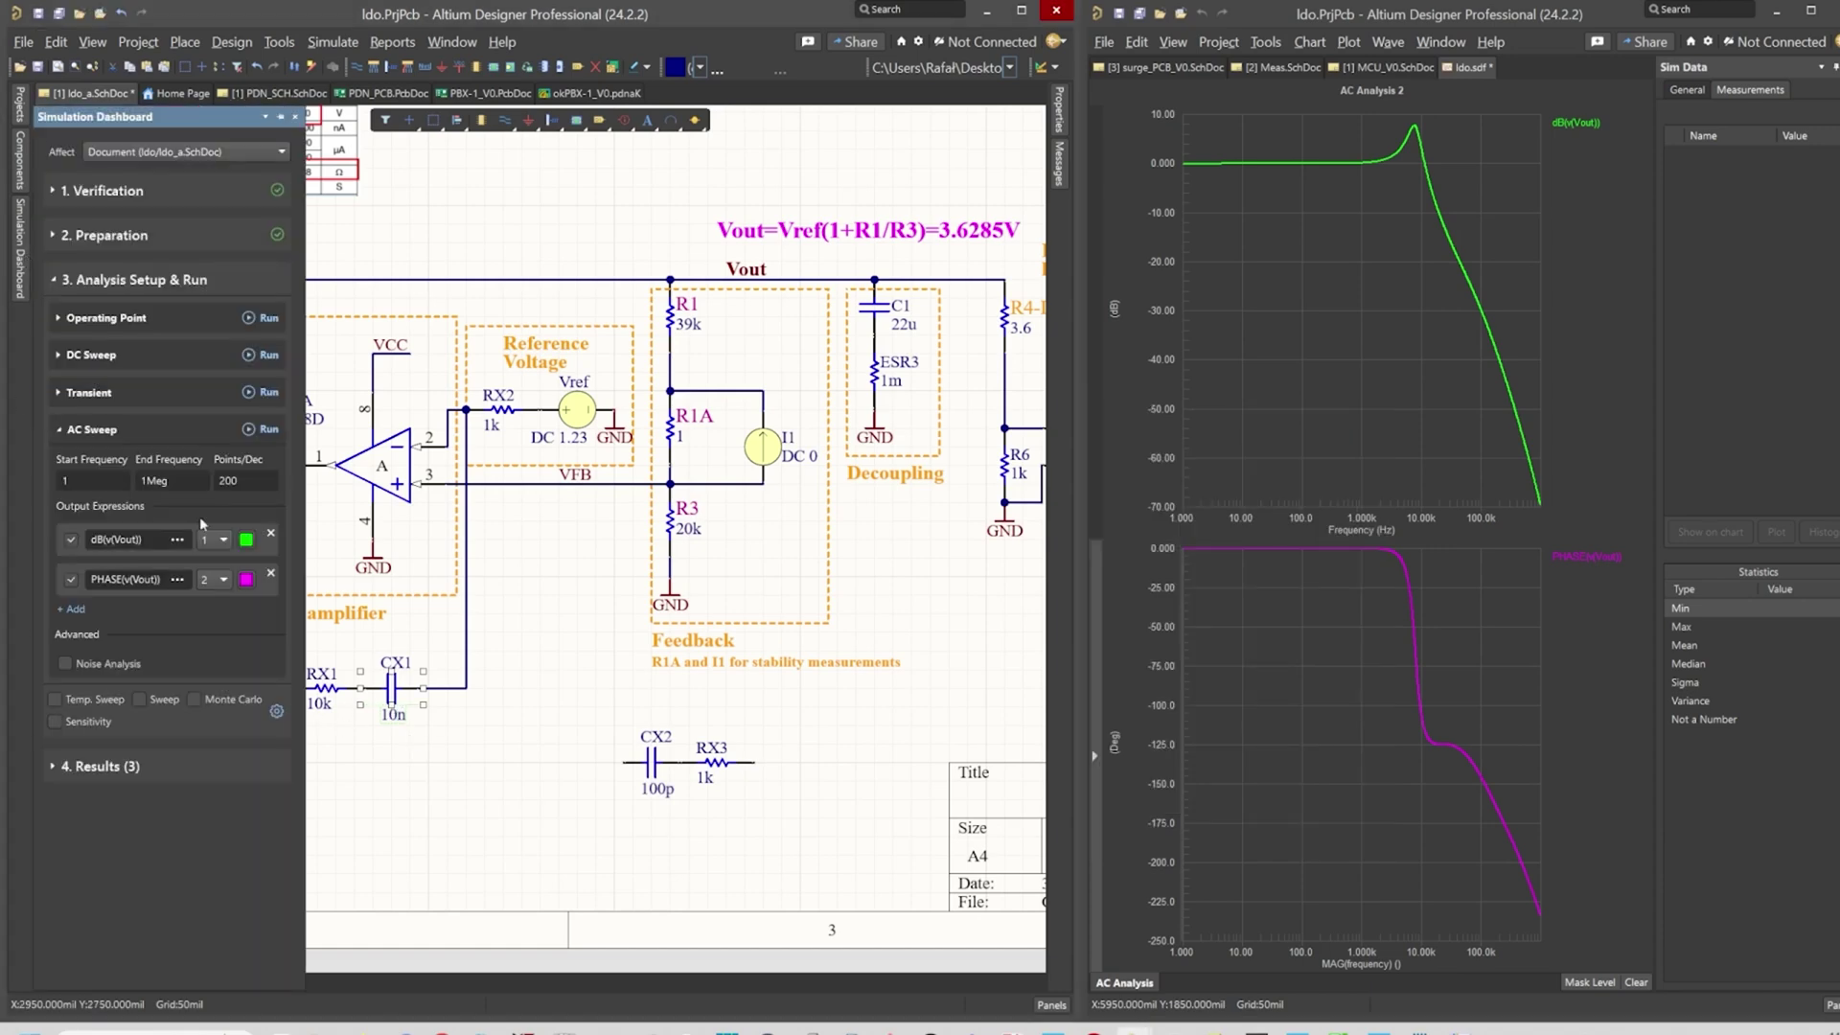
pyautogui.click(250, 431)
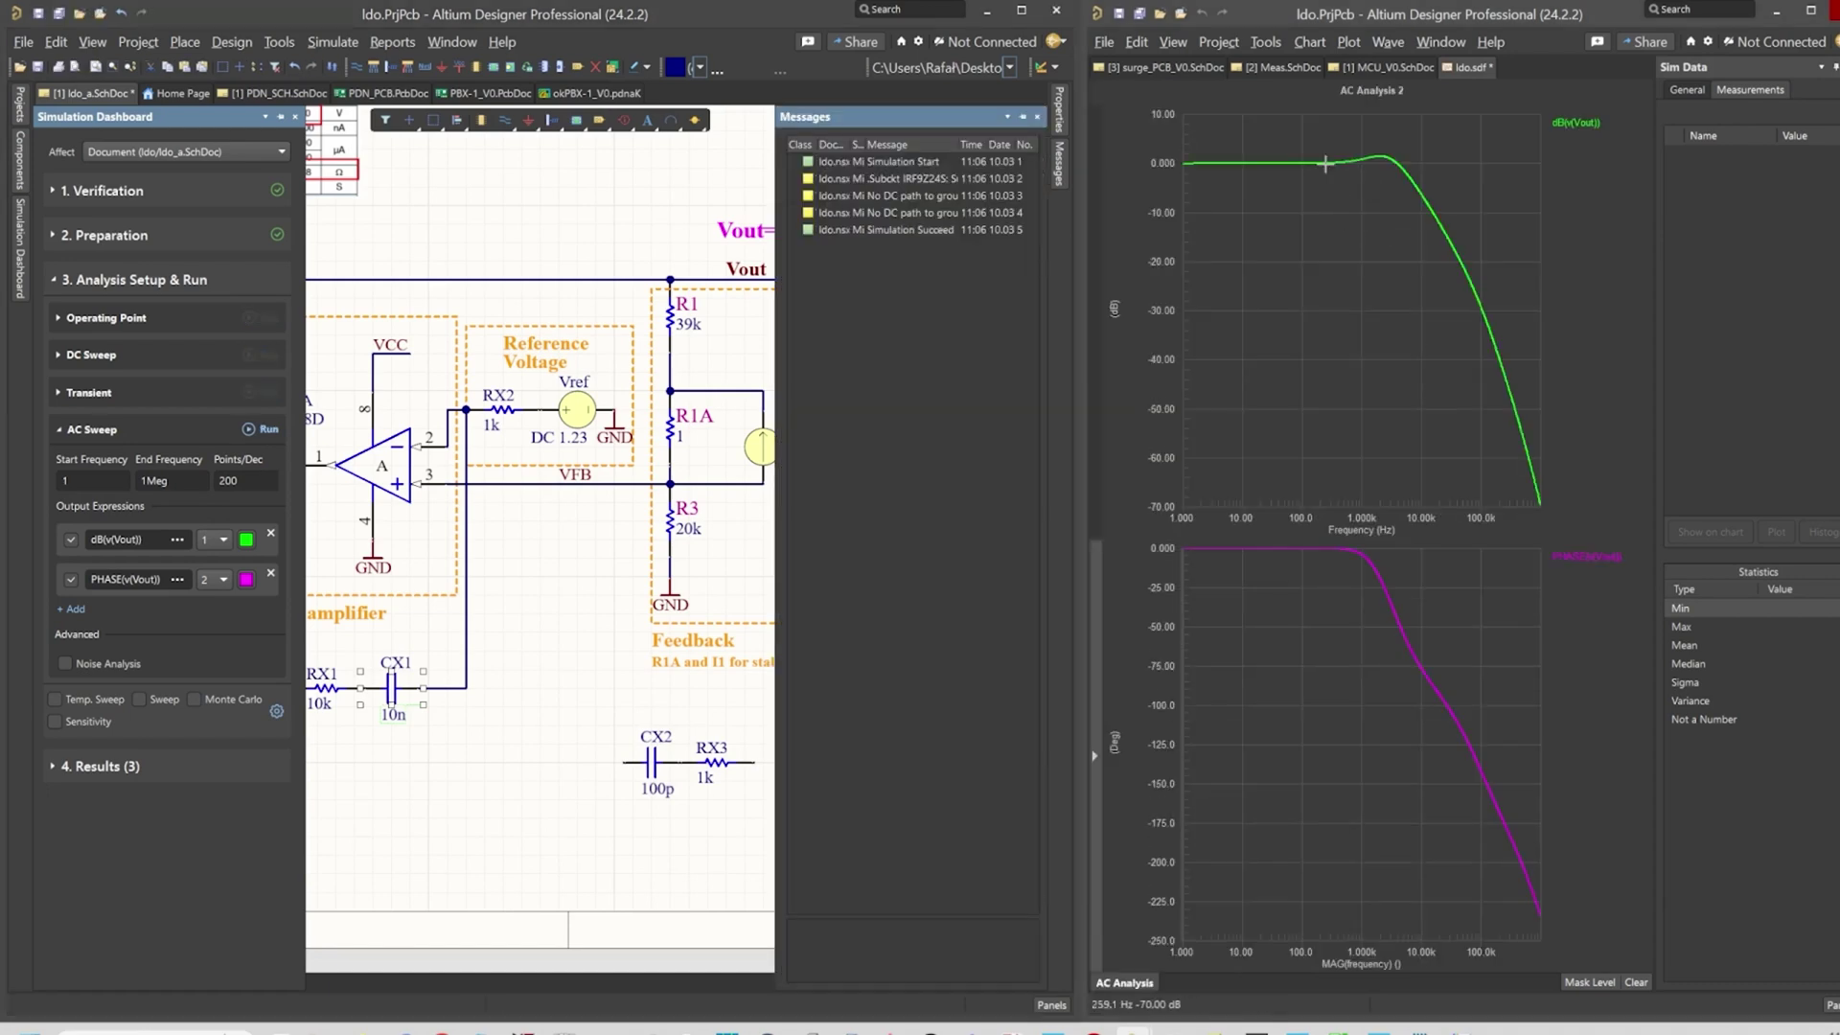
# Expand the Transient settings and rerun the Transient analysis with CX1 at 10n and RX1 at 10k.
pyautogui.click(212, 399)
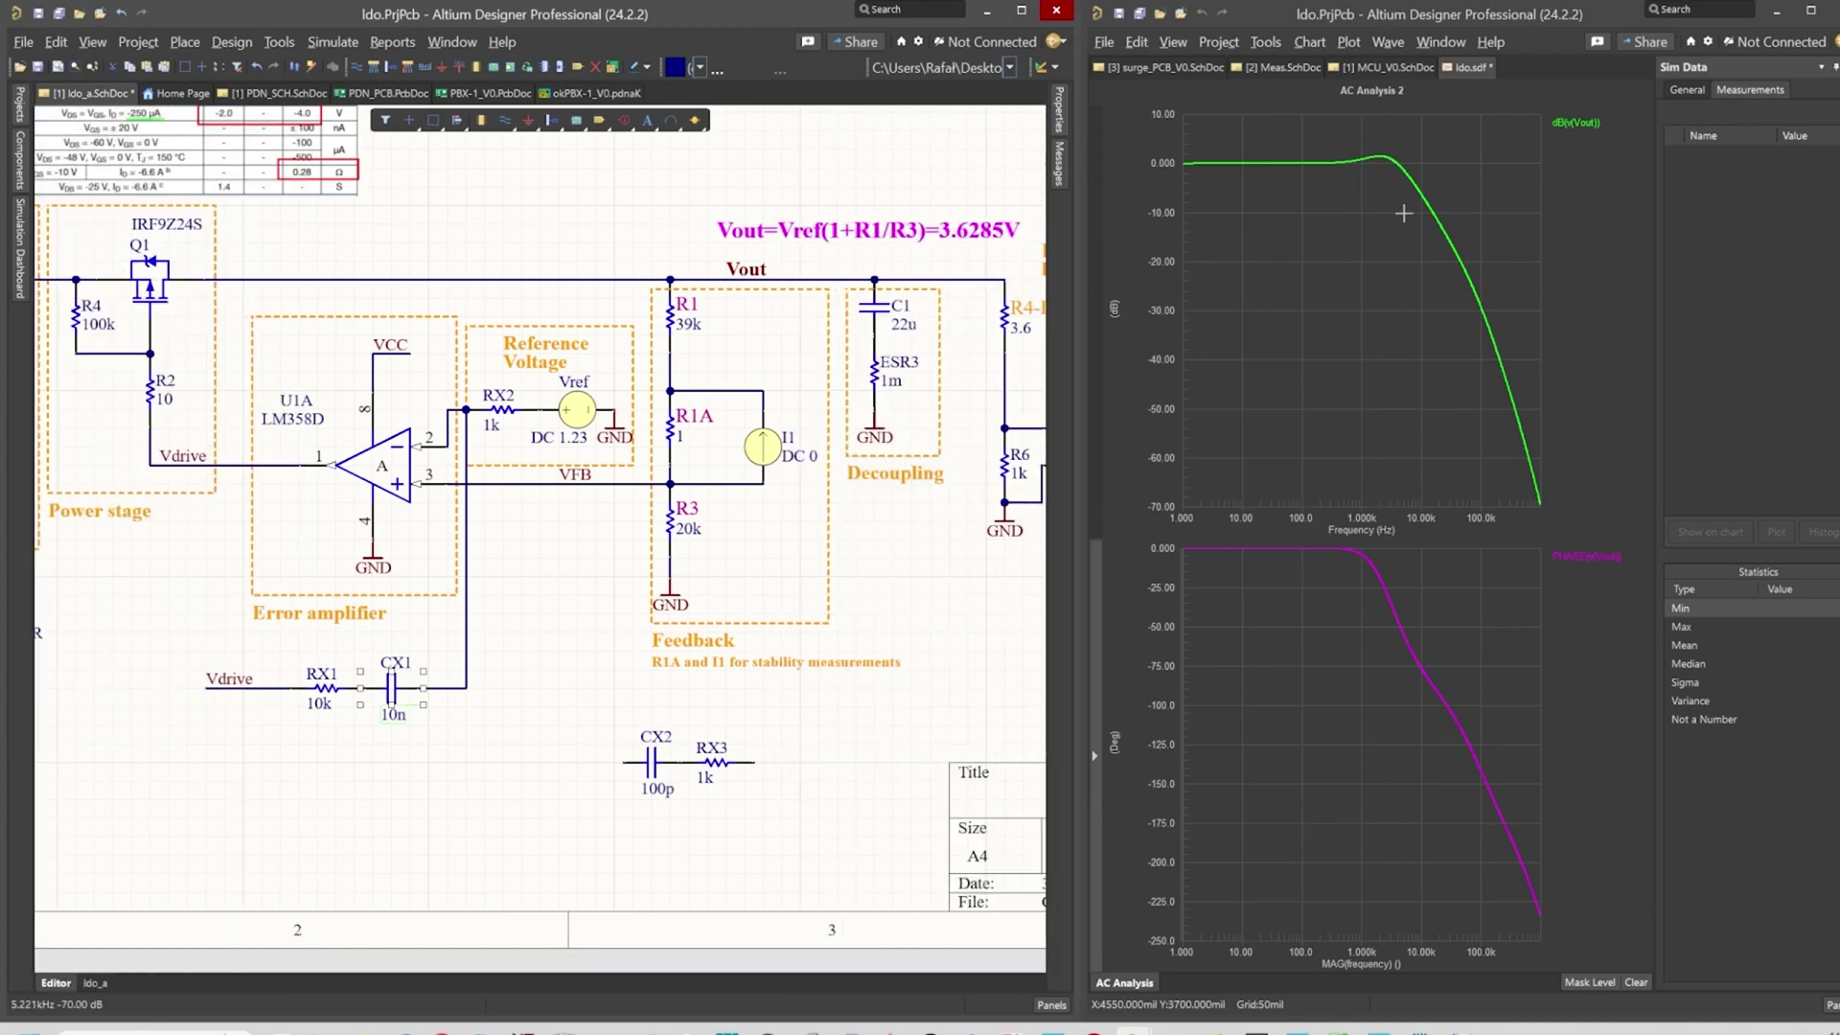
pyautogui.moveTo(24, 239)
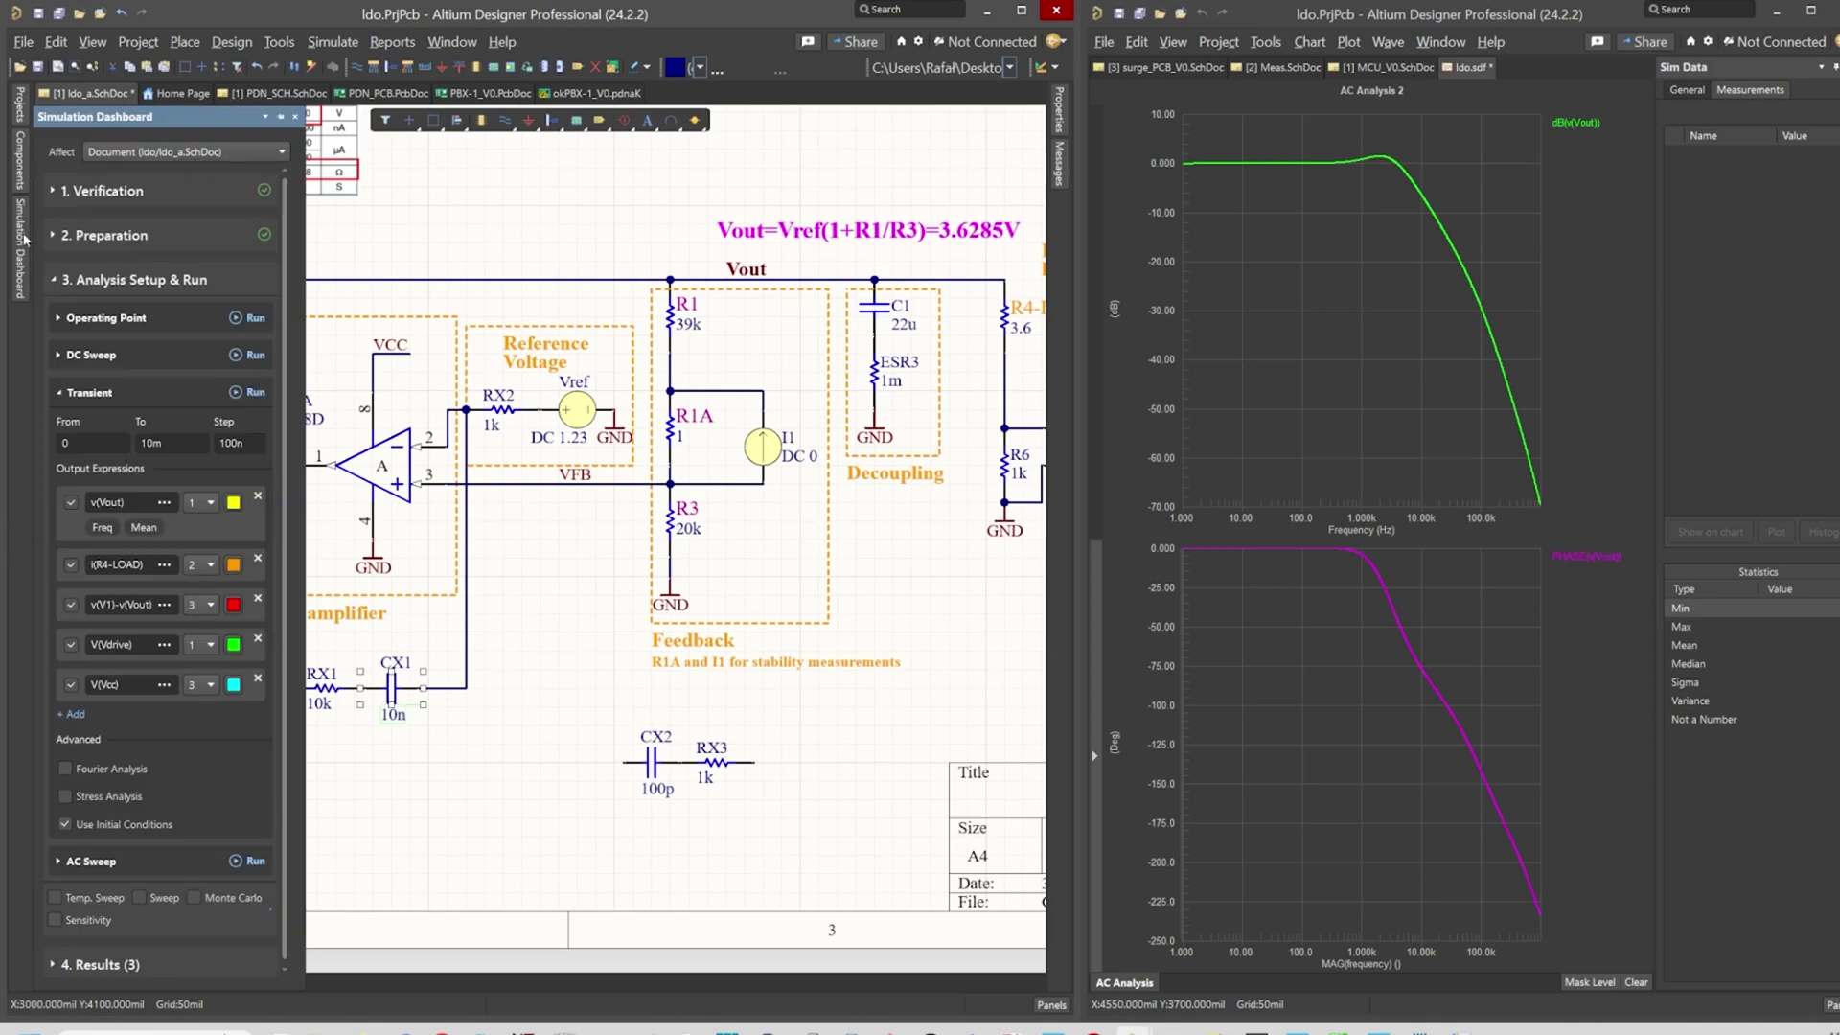
pyautogui.click(240, 396)
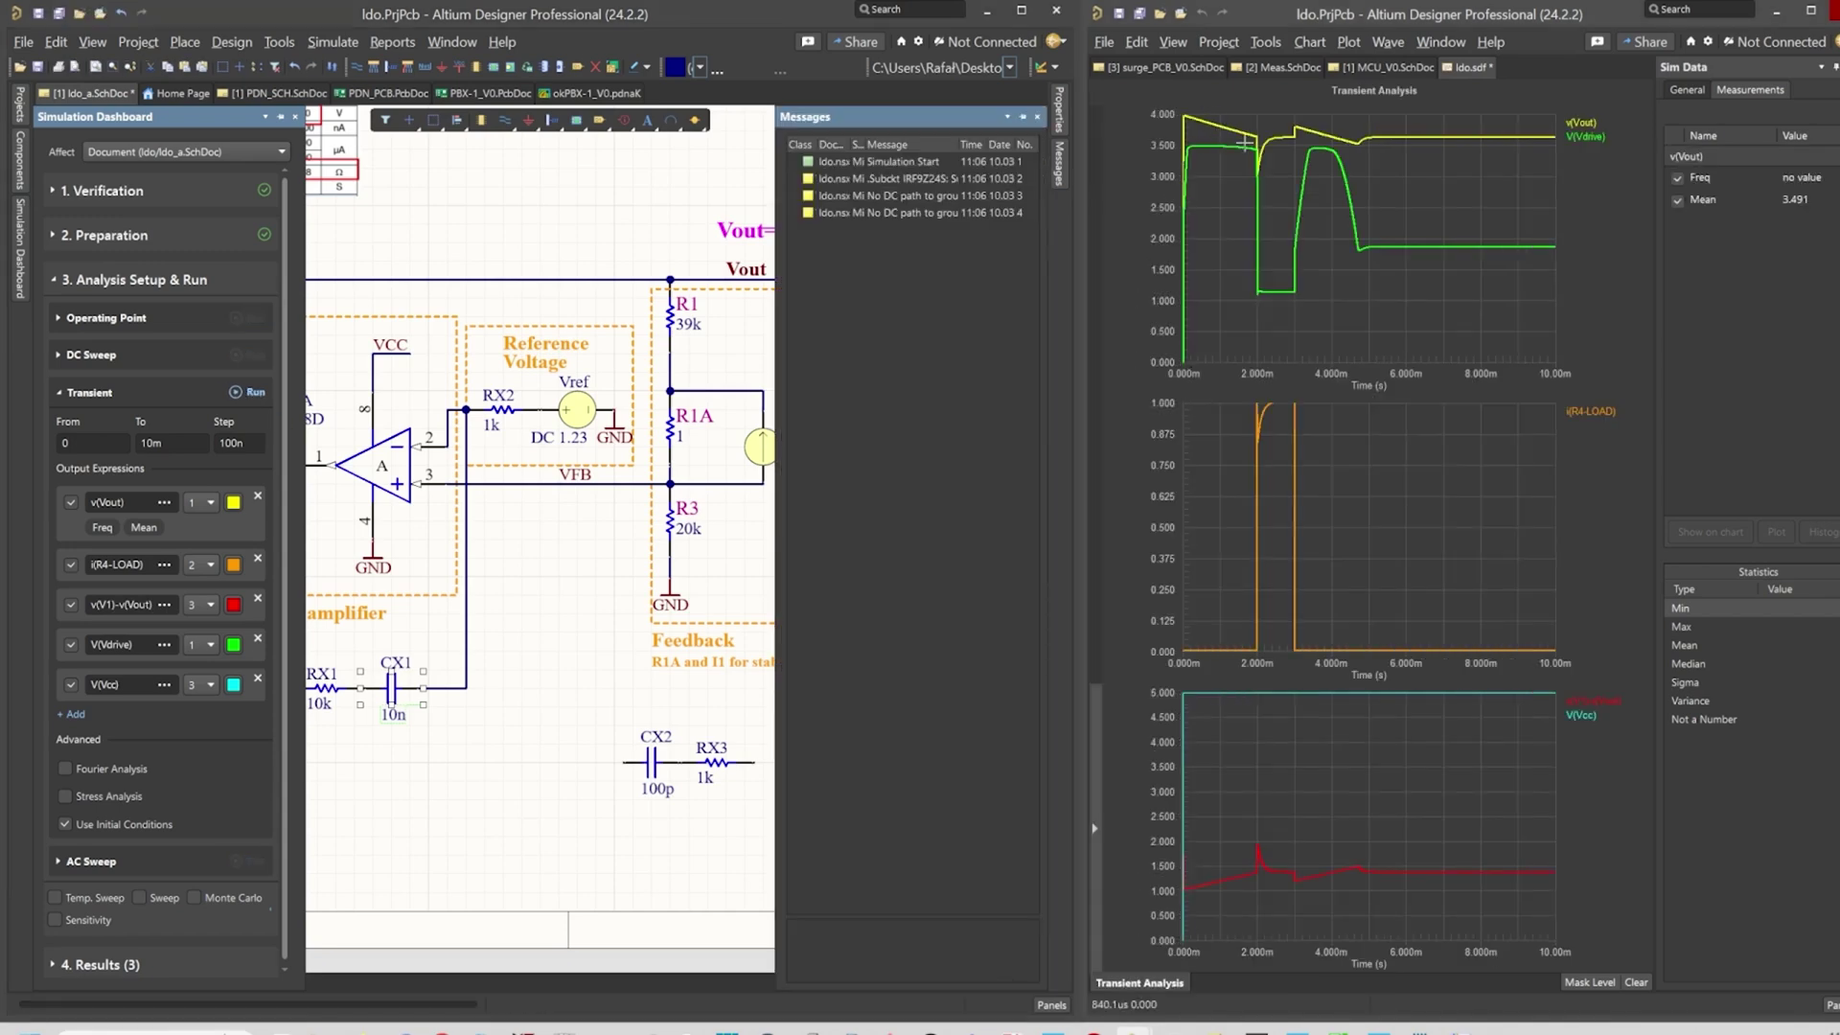
# Examine the Vout and Vdrive response around the 2 ms to 3 ms load pulse up close, and fit the chart back to its full range.
pyautogui.moveTo(1349, 235); pyautogui.dragTo(1218, 88)
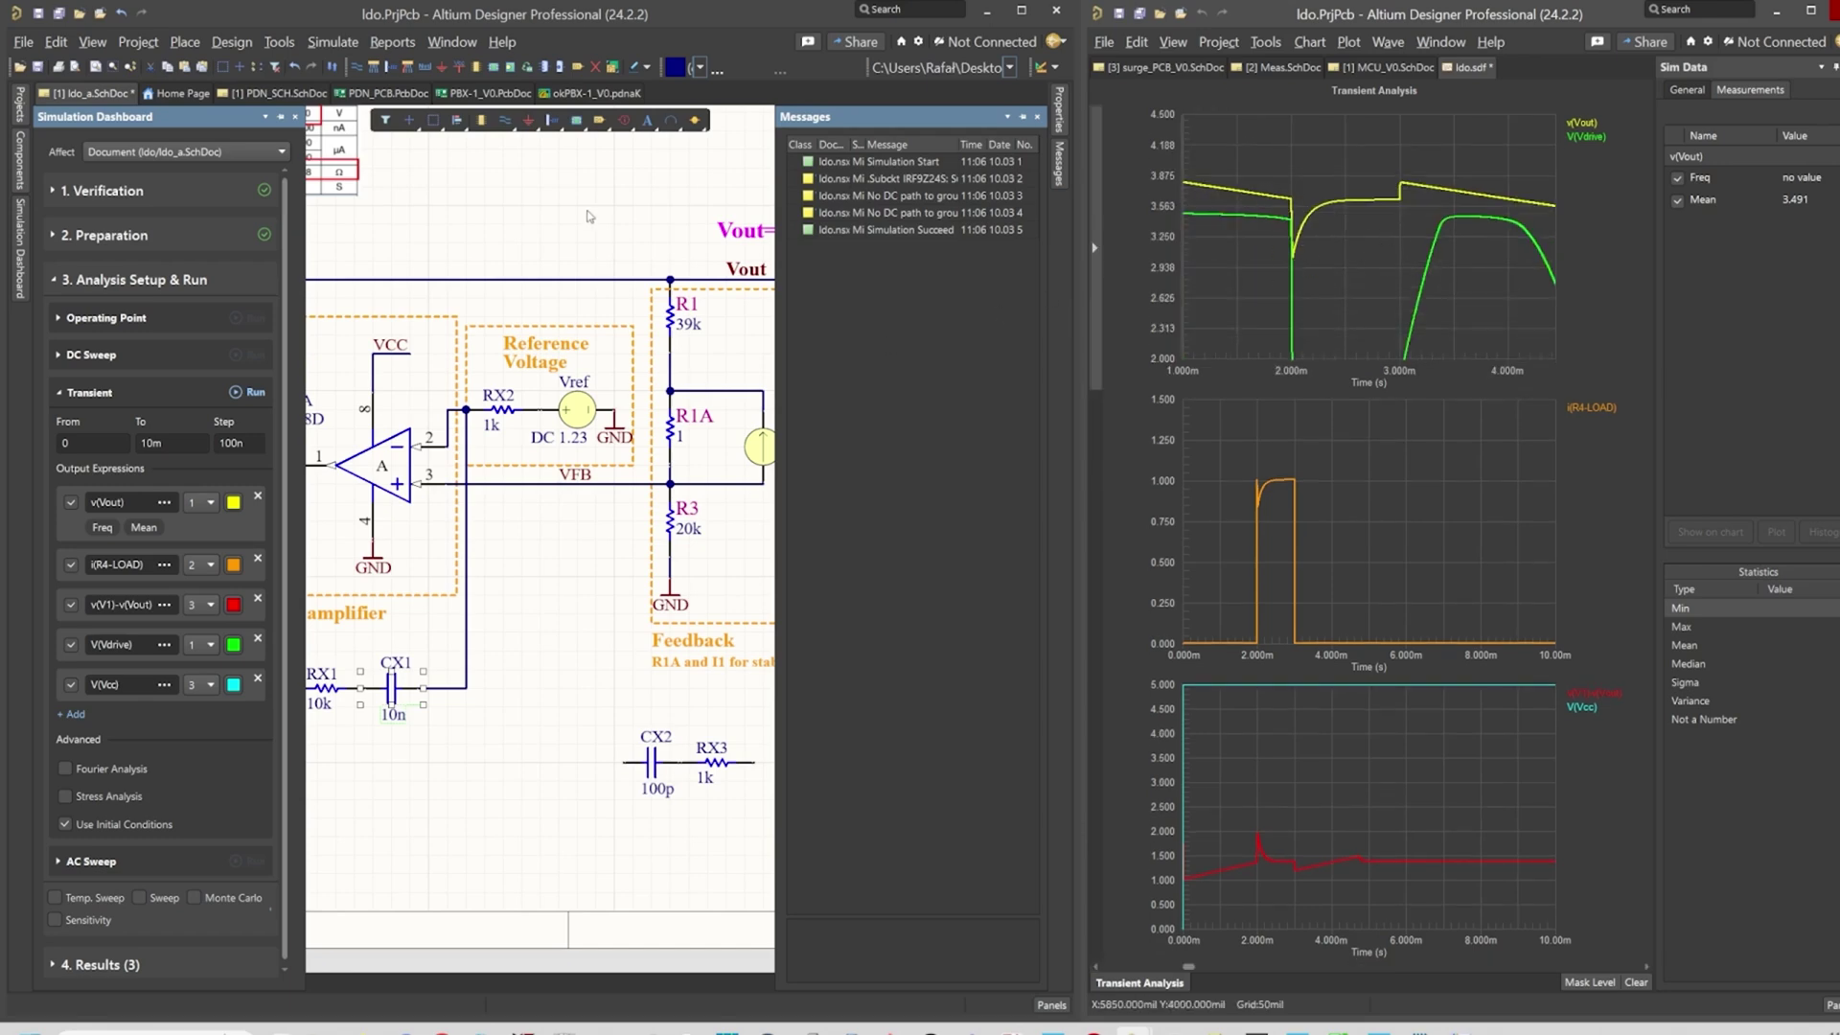
pyautogui.rightClick(573, 170)
pyautogui.press('Escape')
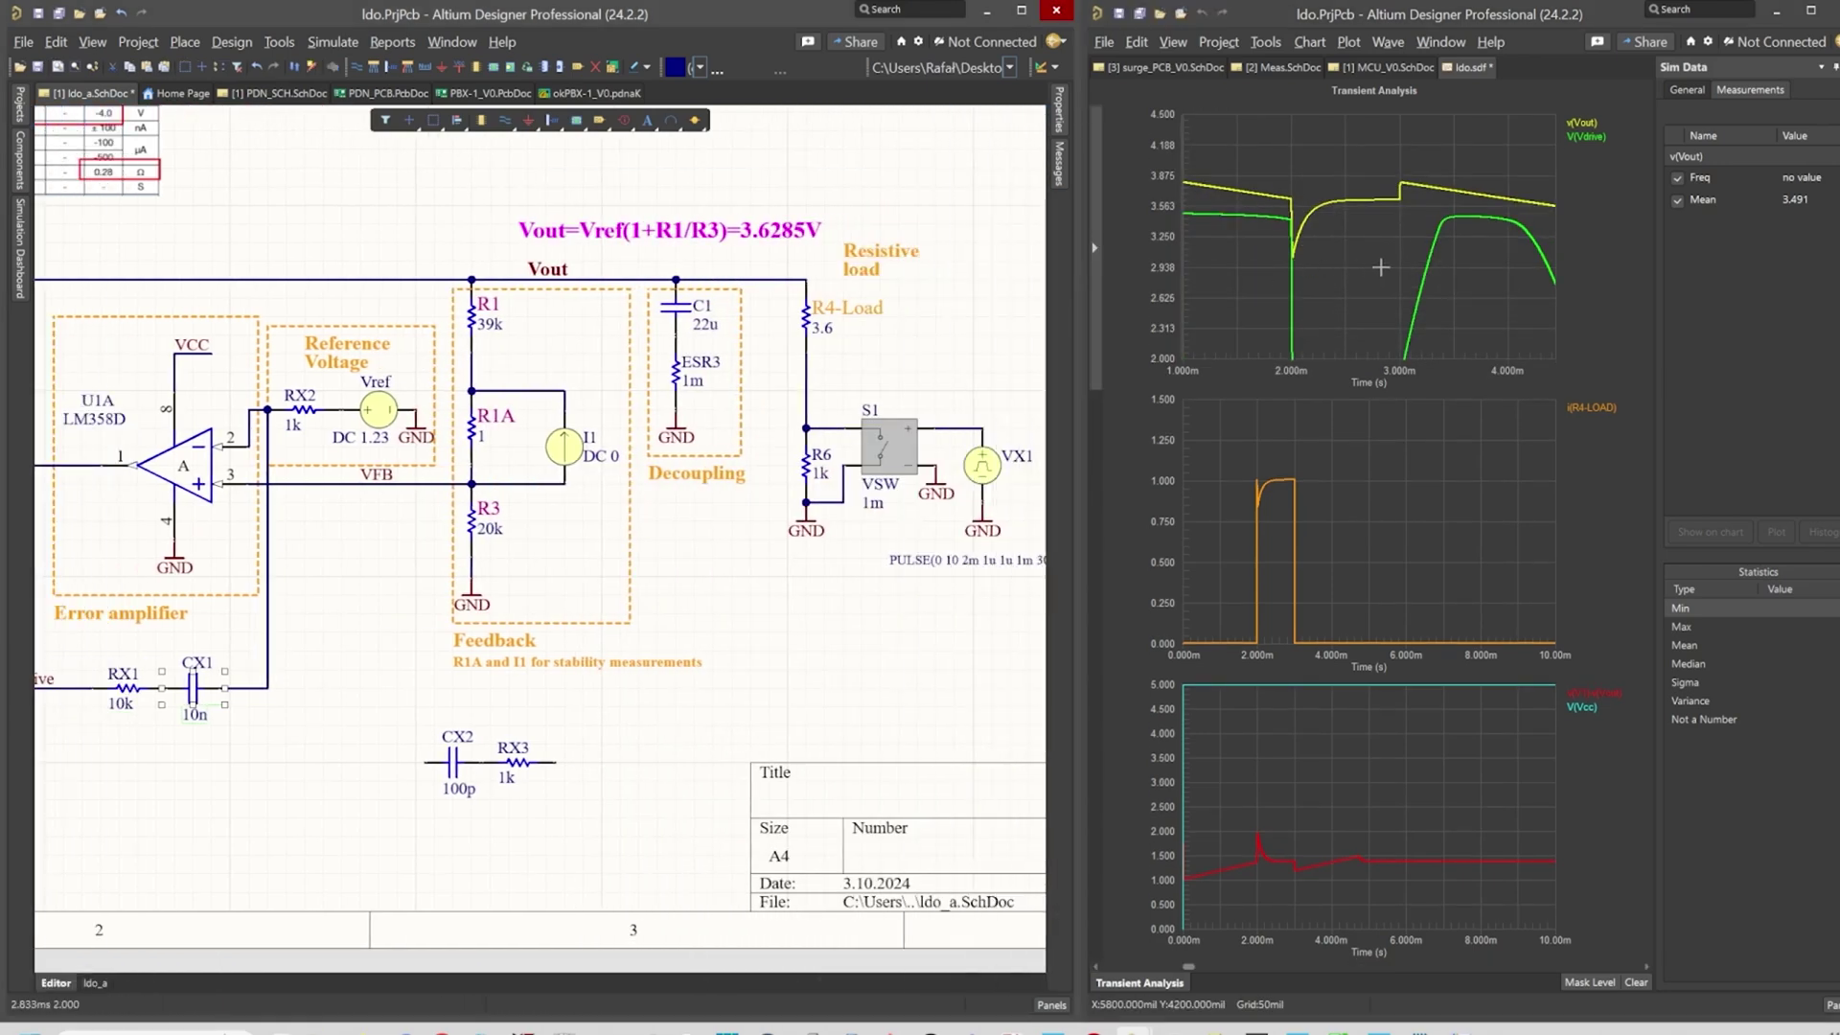
pyautogui.rightClick(1346, 261)
pyautogui.press('Escape')
pyautogui.rightClick(1342, 259)
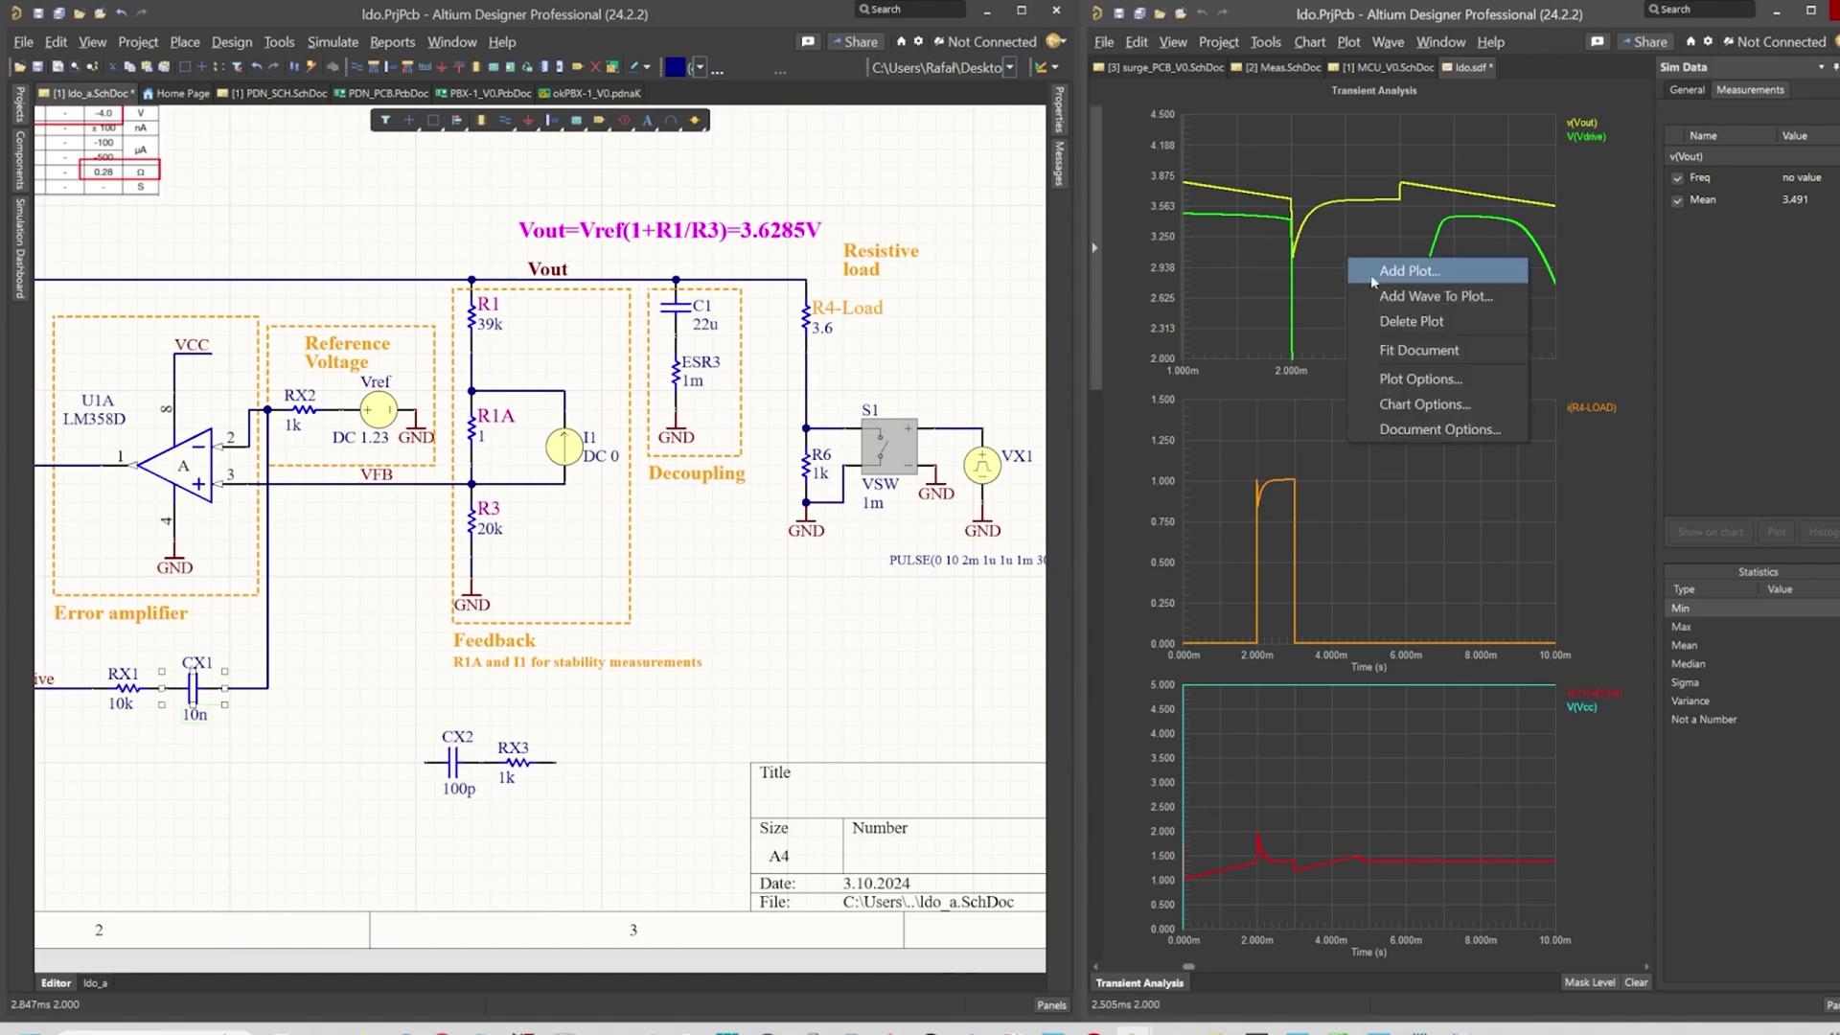
pyautogui.press('Escape')
pyautogui.rightClick(1235, 318)
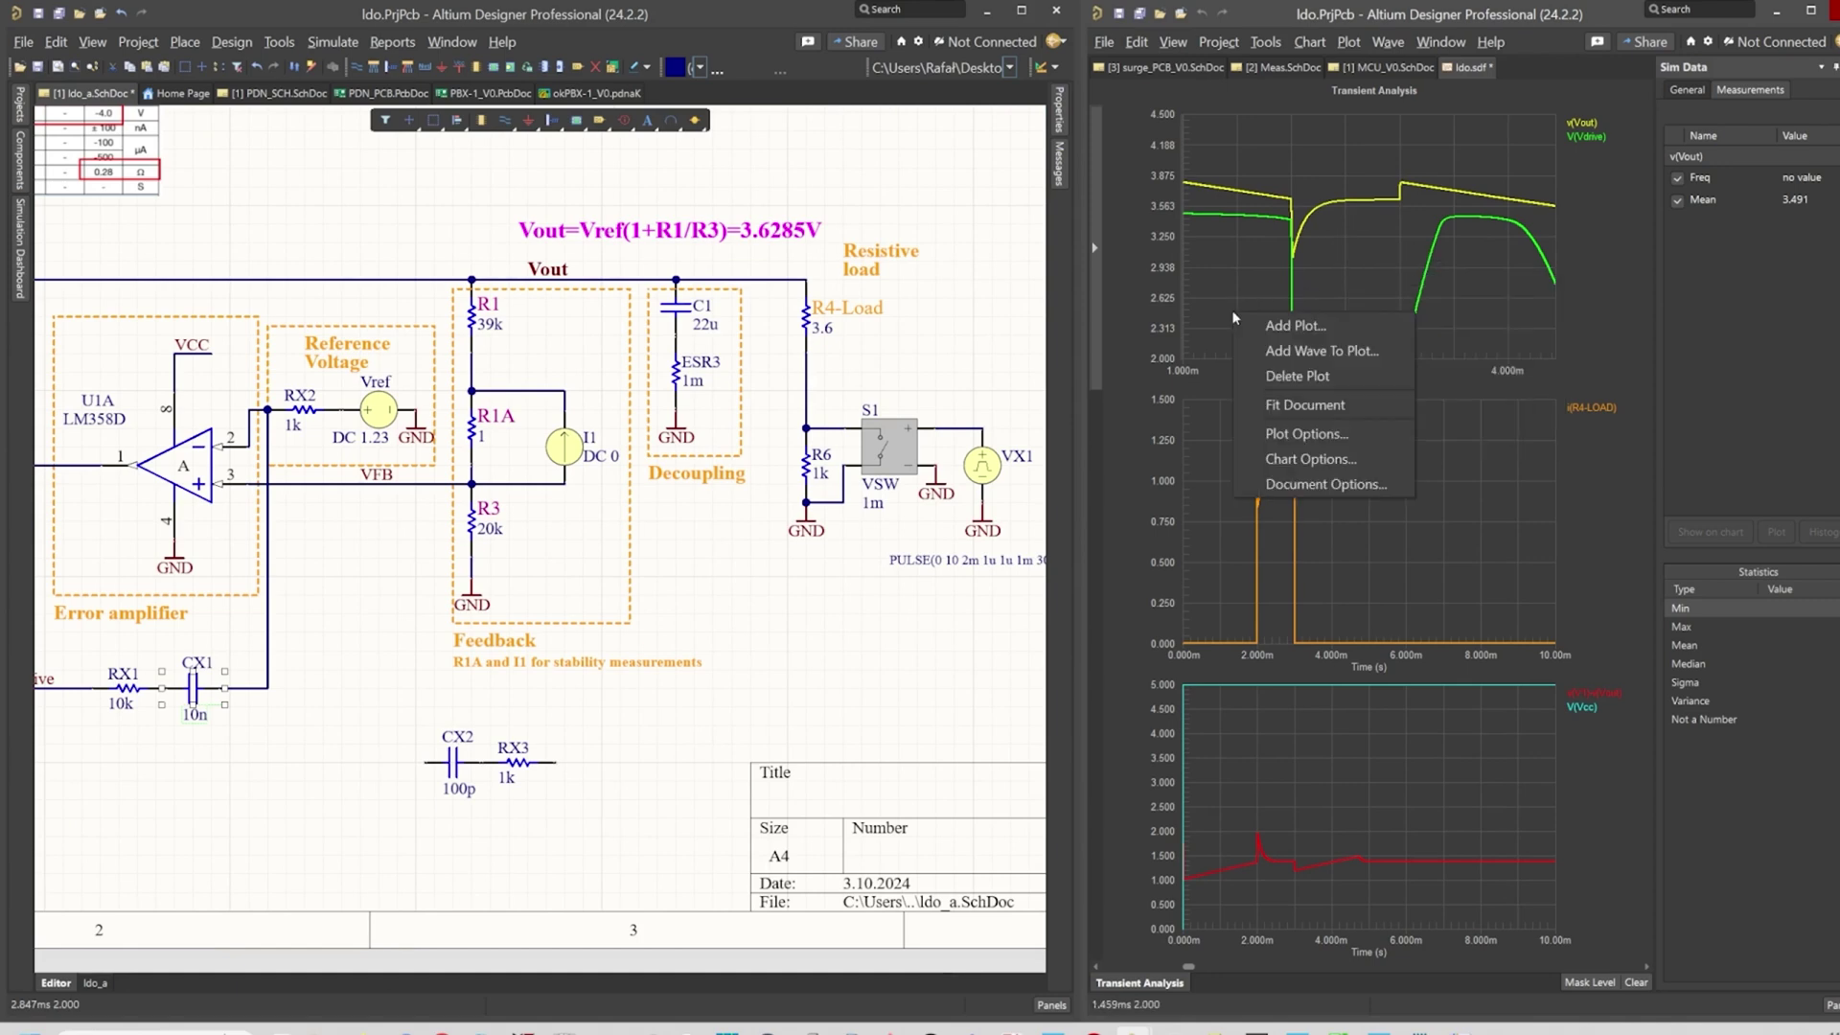
pyautogui.click(1301, 404)
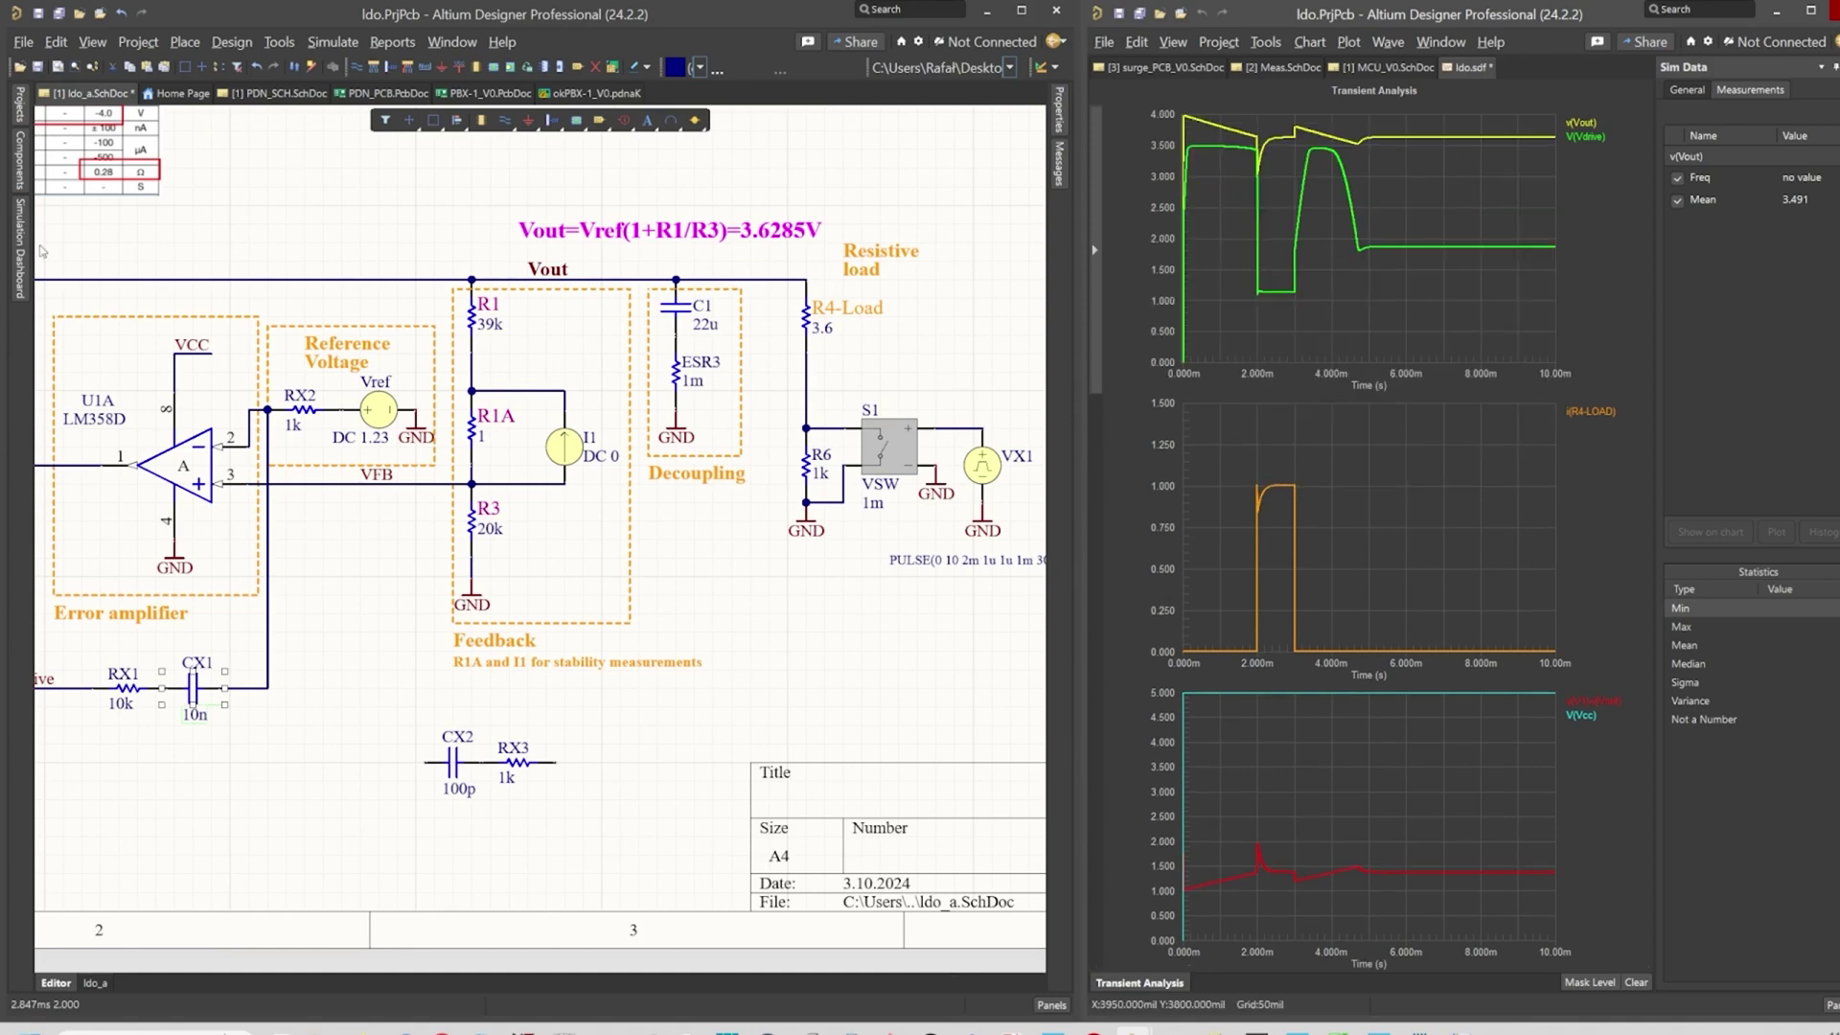
pyautogui.click(21, 235)
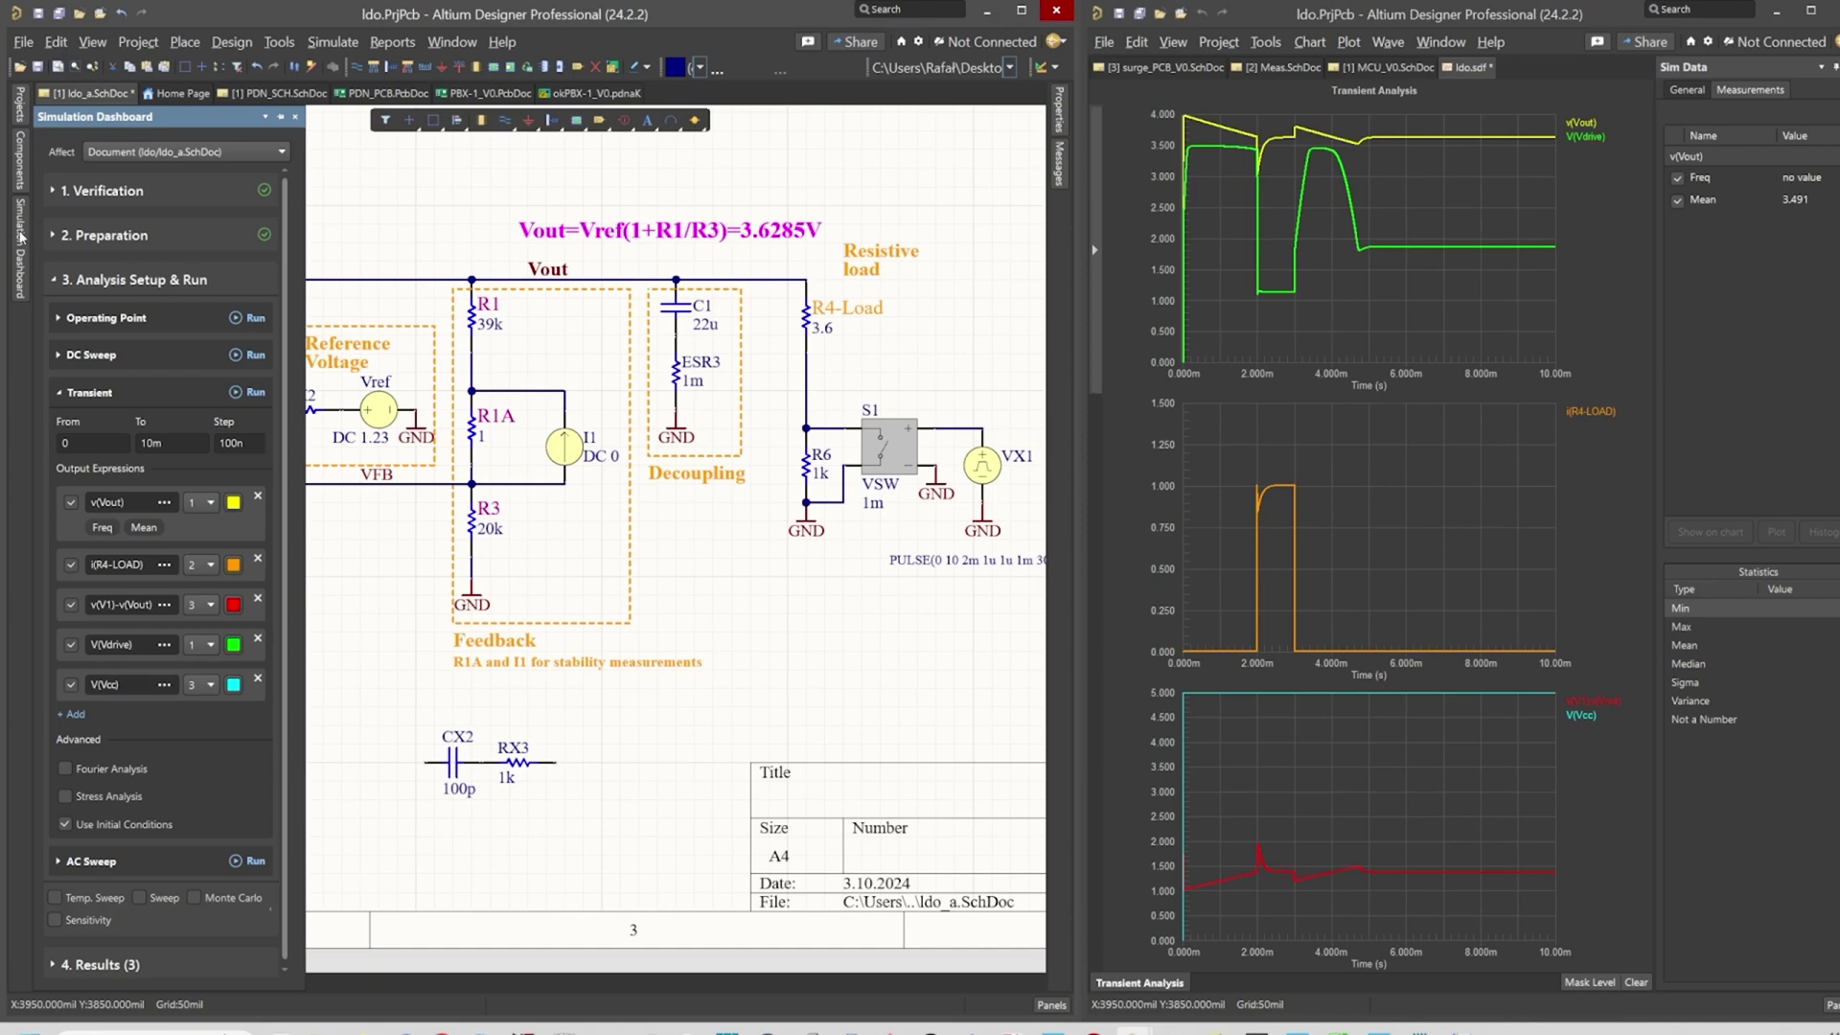
pyautogui.moveTo(564, 685); pyautogui.dragTo(759, 726, button='right')
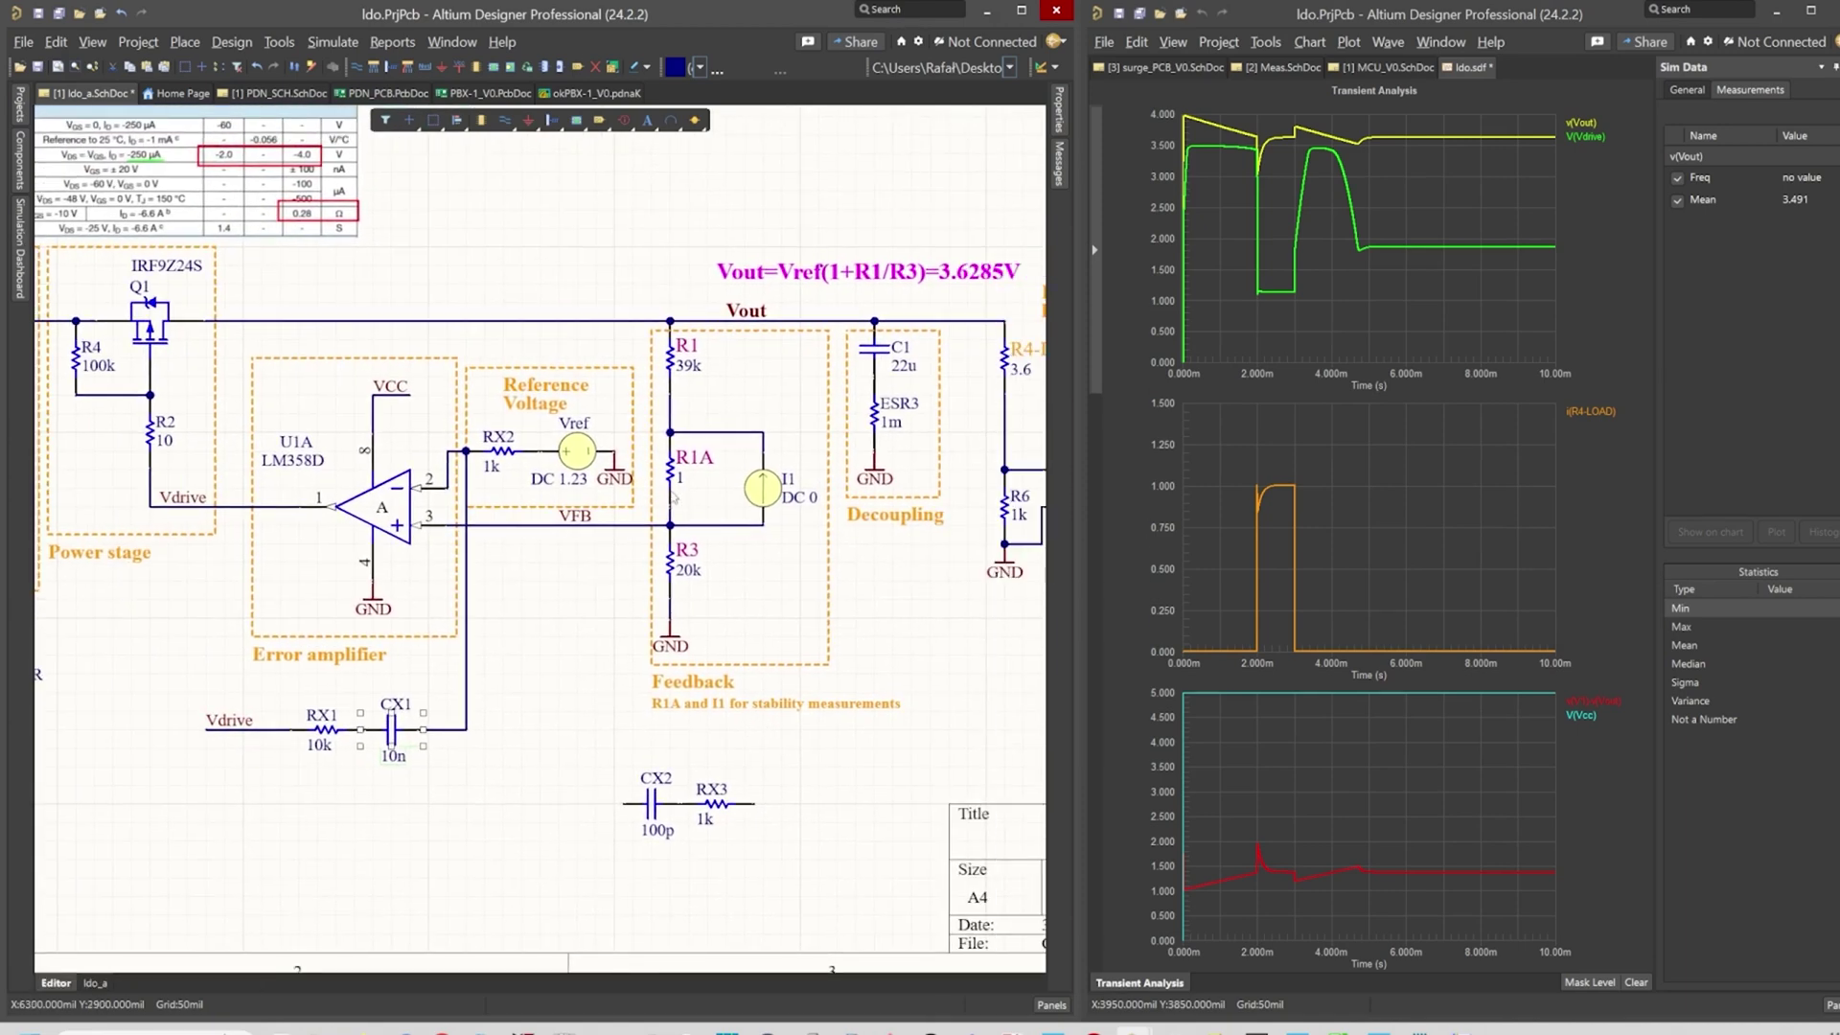